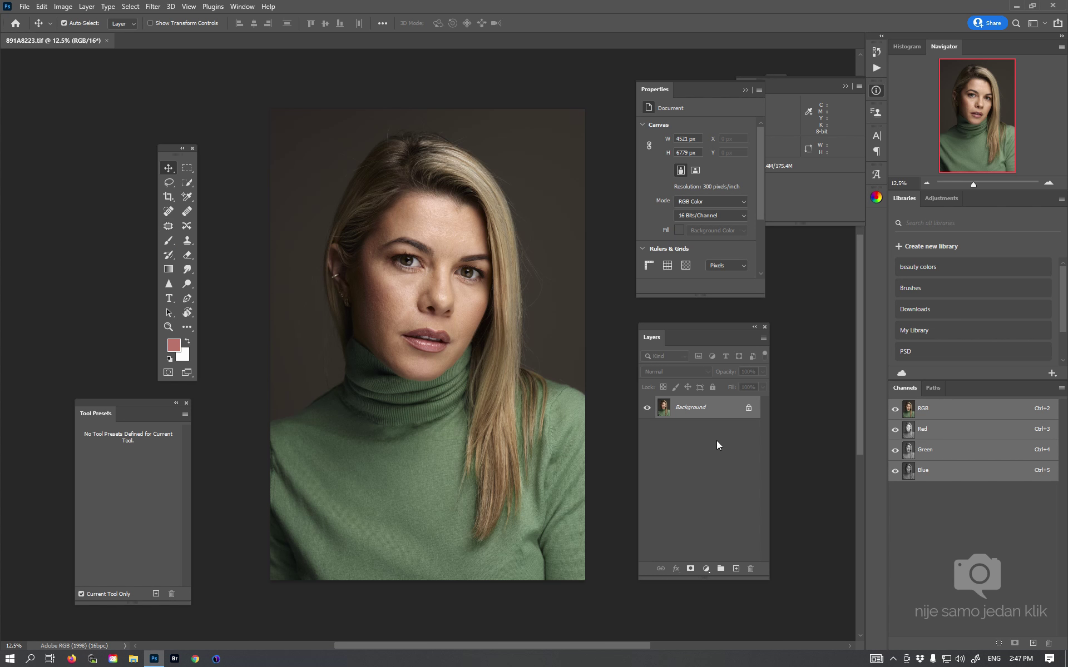
# Duplicate the Background layer with Ctrl+J and rename the copy 'ciscenje'
pyautogui.hotkey('ctrl', 'j')
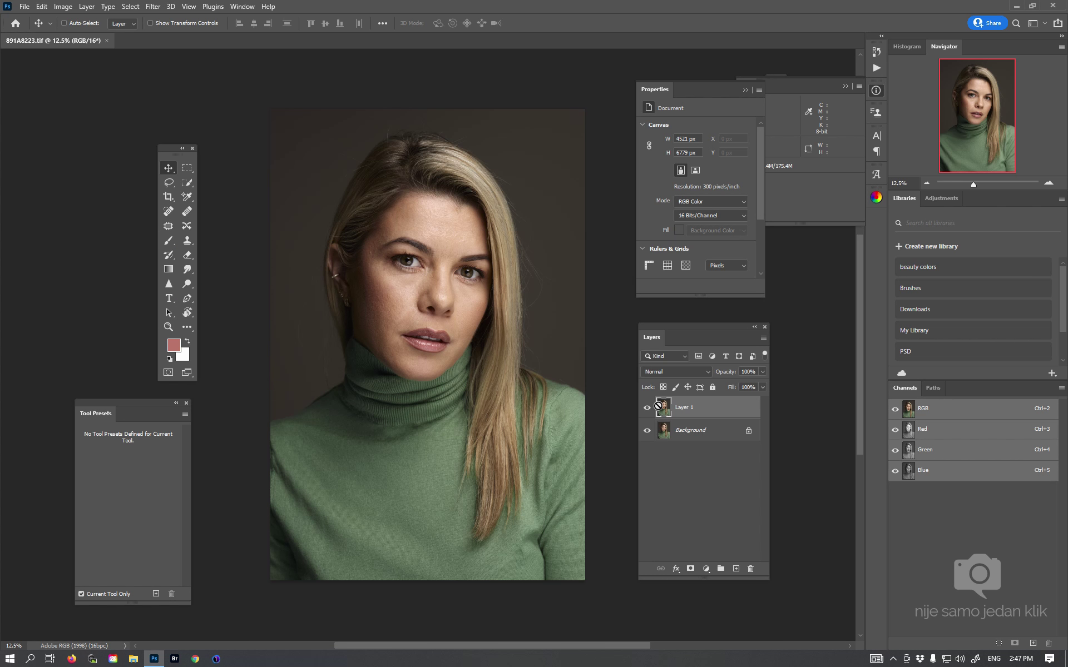
pyautogui.doubleClick(686, 408)
pyautogui.write('cisc')
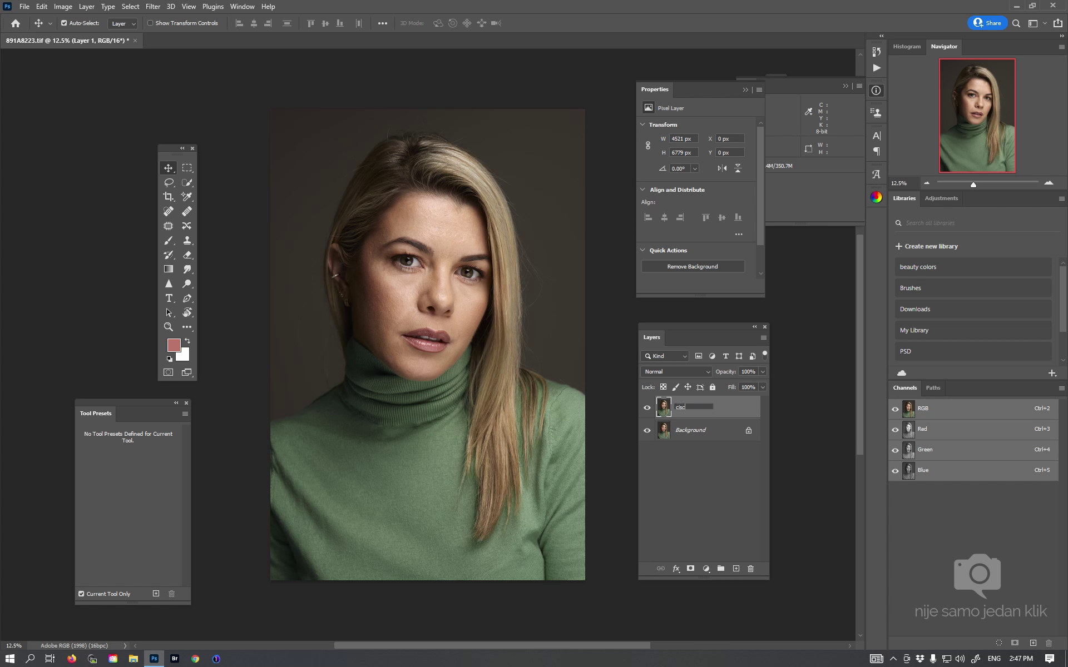
pyautogui.write('enje')
pyautogui.press('Return')
# Zoom in on the face, move the Tool Presets panel aside and pick the Clone Stamp tool
pyautogui.click(440, 271)
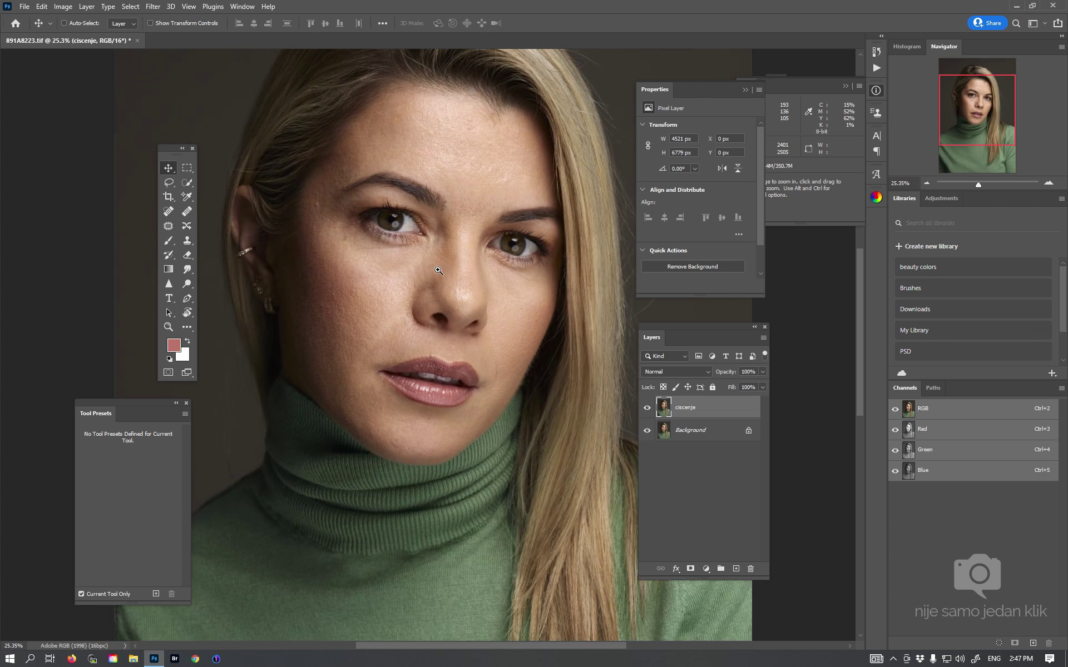
pyautogui.moveTo(101, 418); pyautogui.dragTo(125, 411)
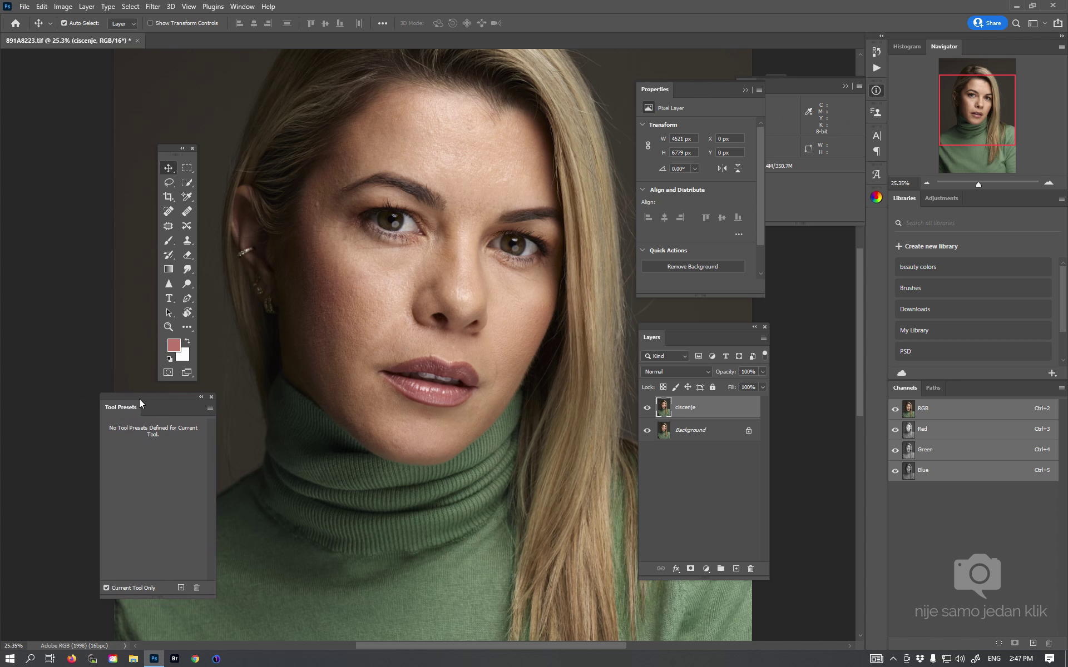
pyautogui.click(209, 409)
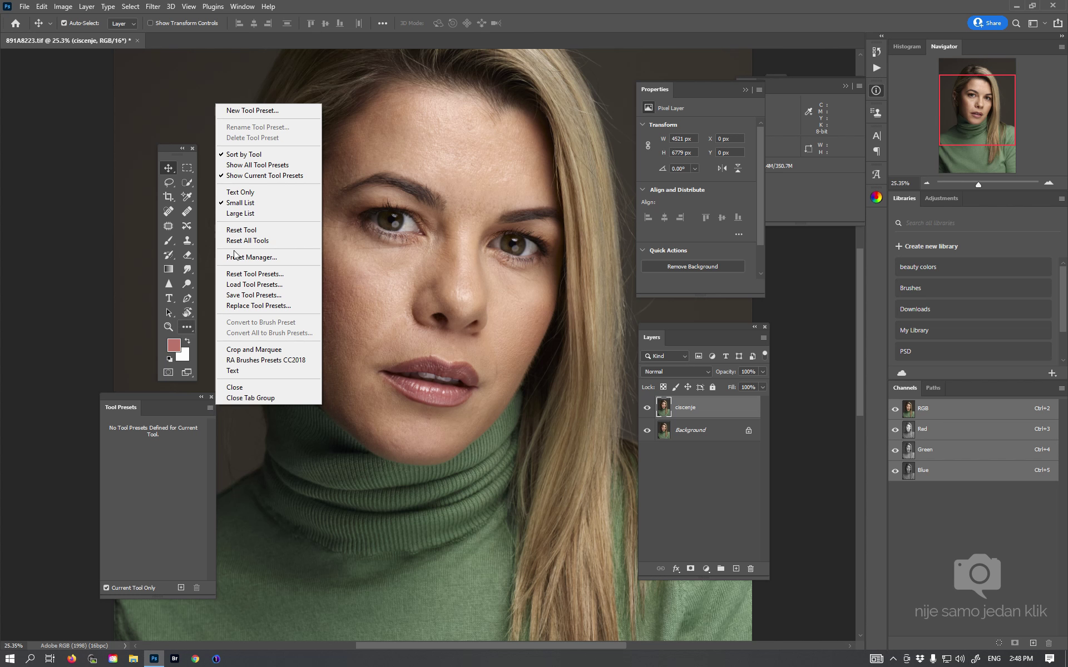
pyautogui.click(188, 265)
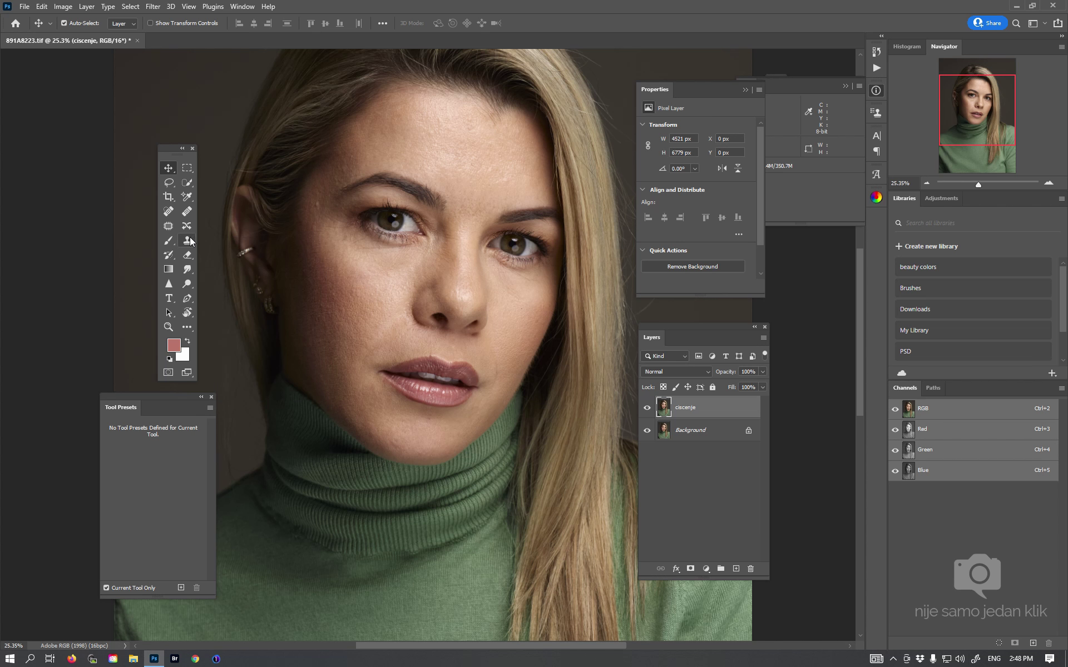
pyautogui.click(188, 240)
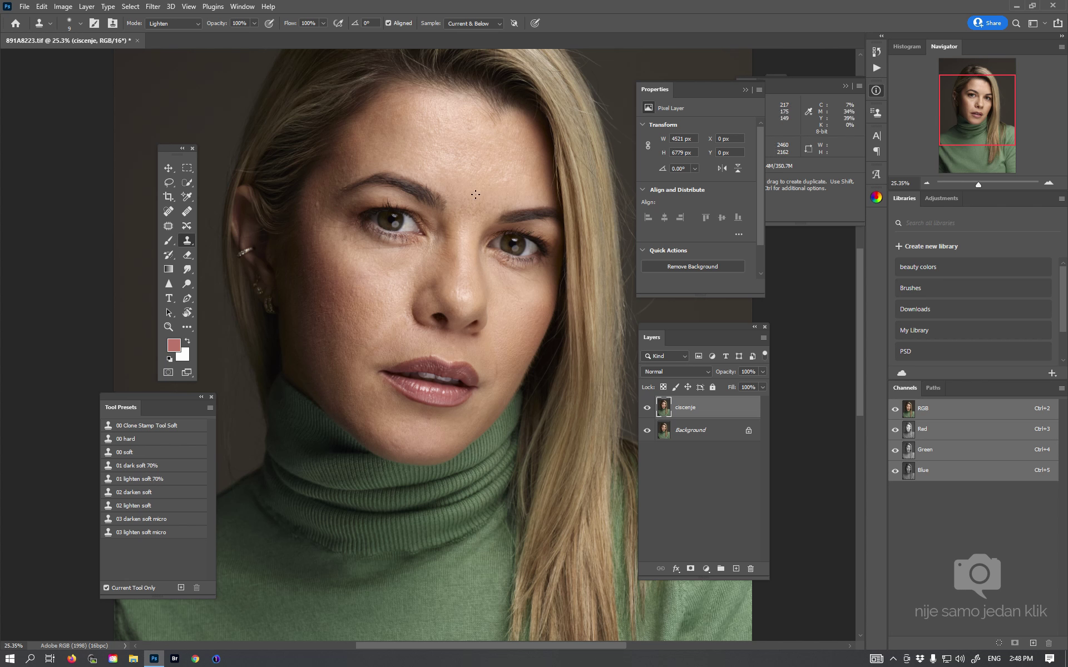
# Zoom between the eyes, load the '03 lighten soft micro' preset, enlarge the brush and sample forehead skin
pyautogui.moveTo(453, 177); pyautogui.dragTo(545, 136)
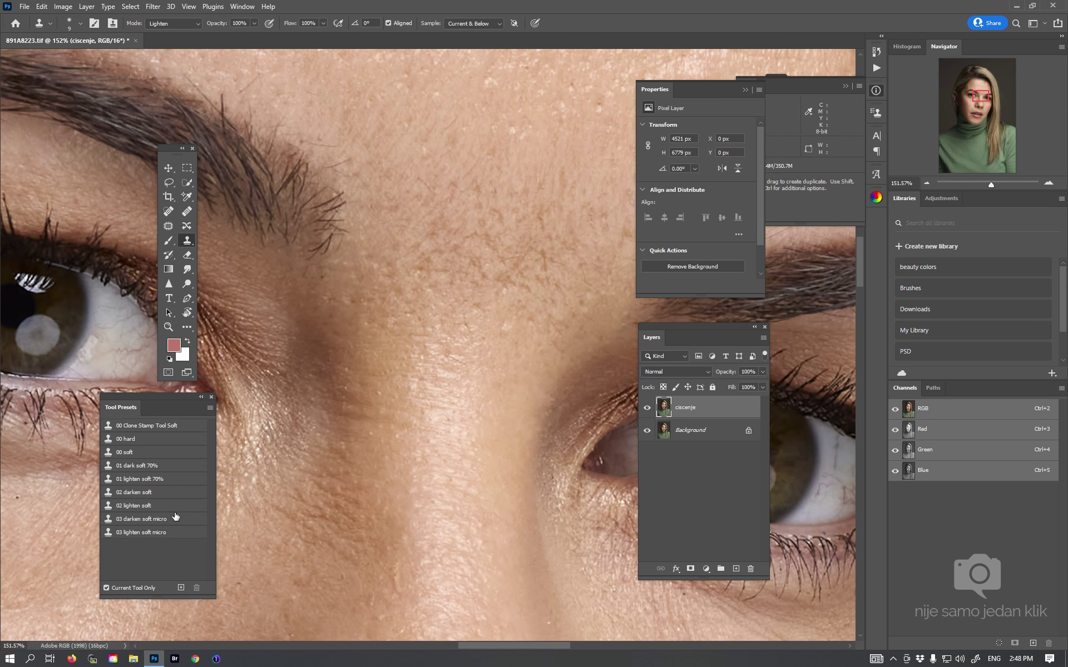
pyautogui.click(163, 534)
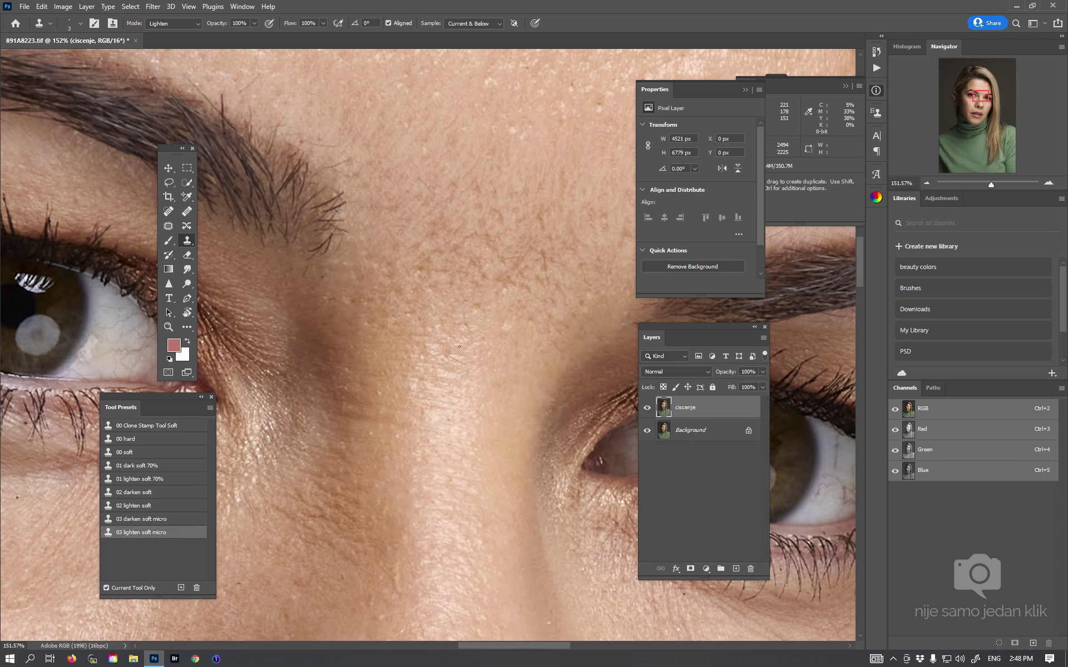
pyautogui.press(']')
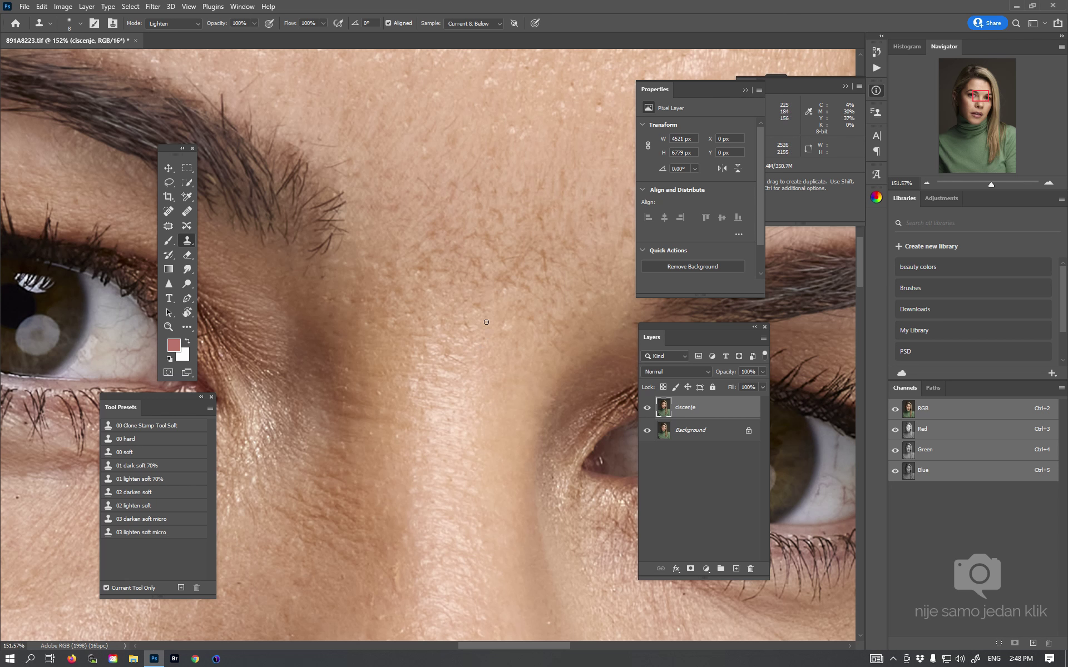
pyautogui.press(']')
pyautogui.keyDown('alt'); pyautogui.click(479, 315); pyautogui.keyUp('alt')
pyautogui.scroll(1, 462, 268)
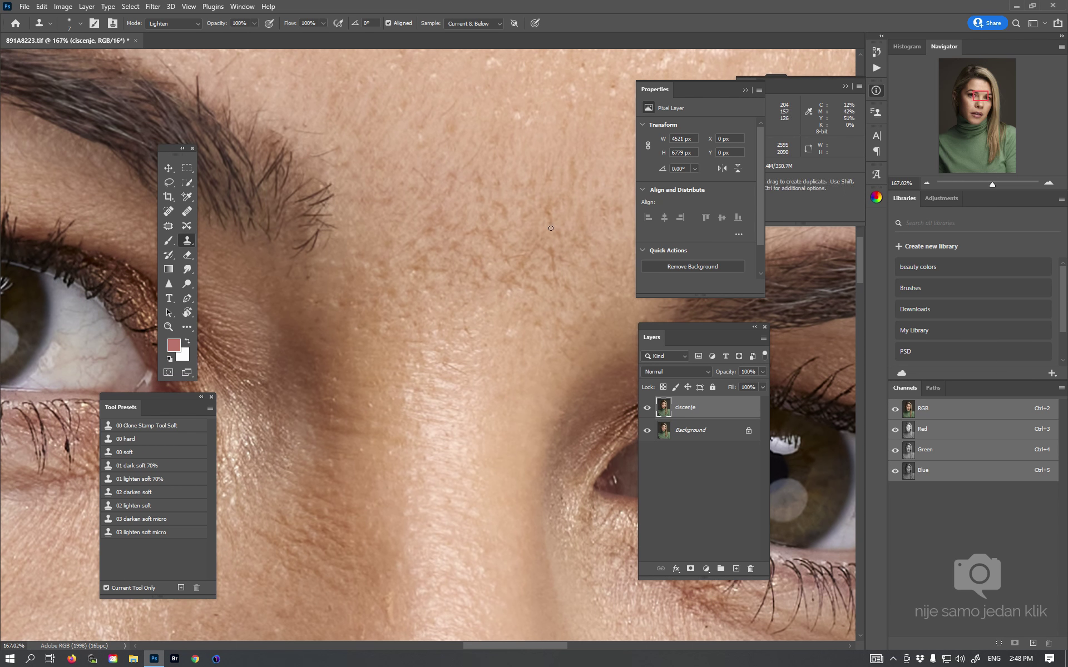
pyautogui.moveTo(560, 253)
pyautogui.mouseDown()
pyautogui.moveTo(561, 271)
pyautogui.moveTo(542, 272)
pyautogui.mouseUp()
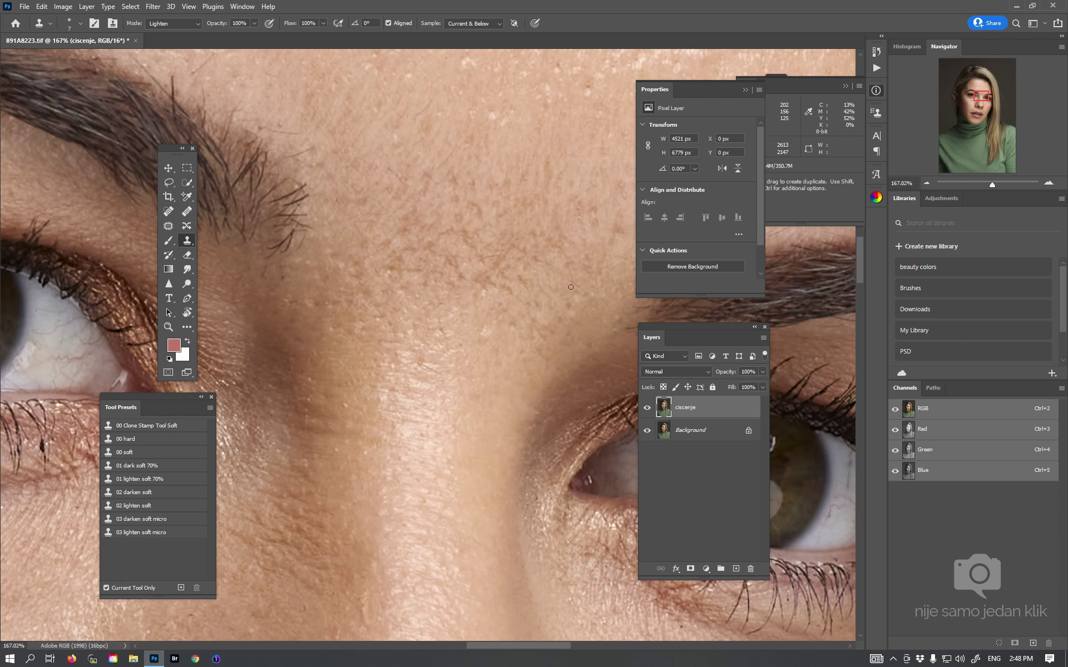
# Lighten dark spots between the eyebrows, using the '02 lighten soft' preset near the inner brow
pyautogui.keyDown('alt'); pyautogui.click(541, 367); pyautogui.keyUp('alt')
pyautogui.keyDown('alt'); pyautogui.click(436, 356); pyautogui.keyUp('alt')
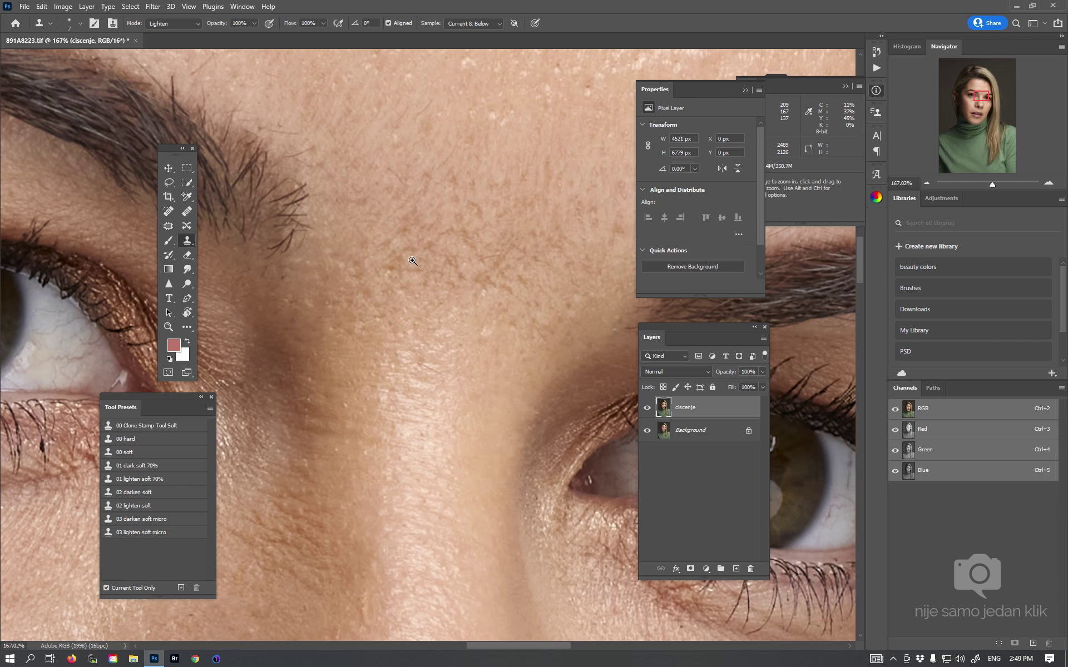
pyautogui.scroll(3, 409, 257)
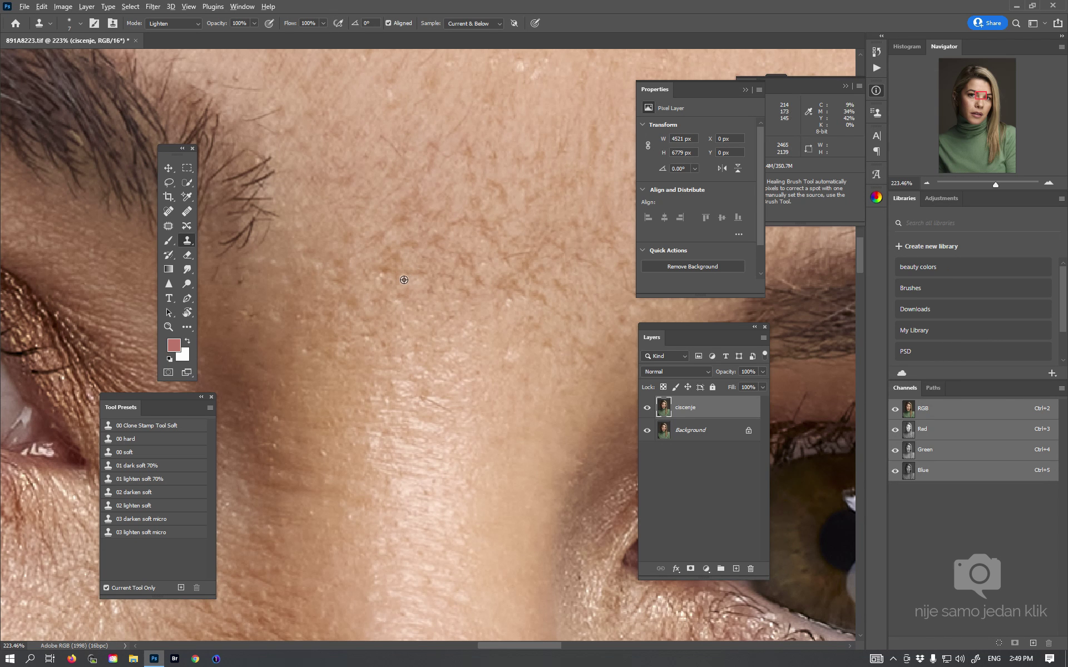
pyautogui.moveTo(400, 277); pyautogui.dragTo(384, 271)
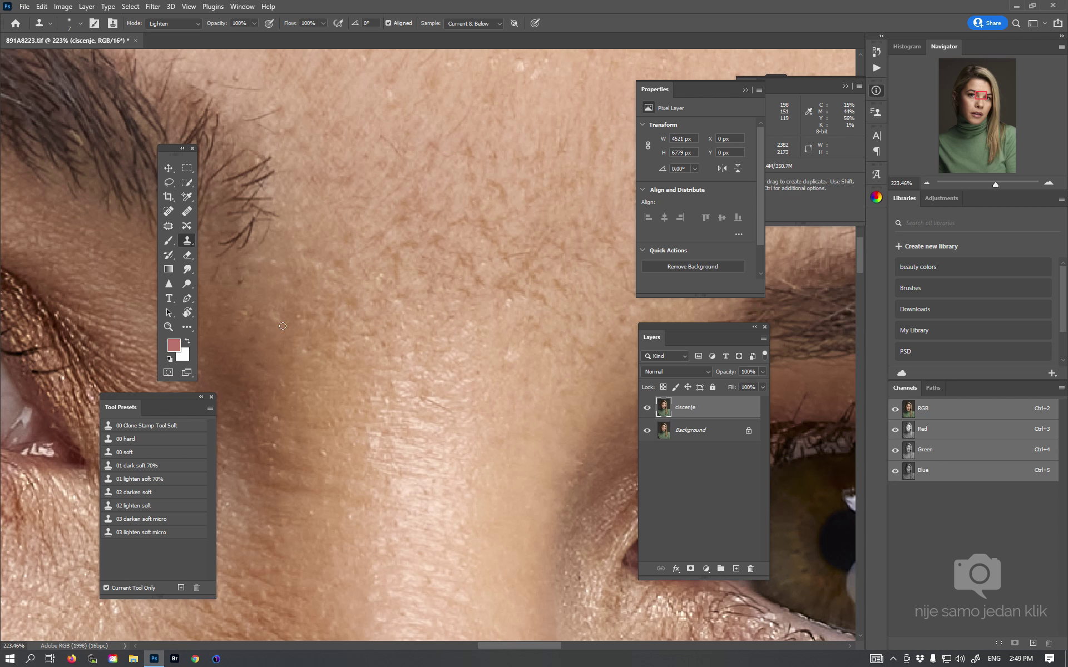
pyautogui.click(149, 504)
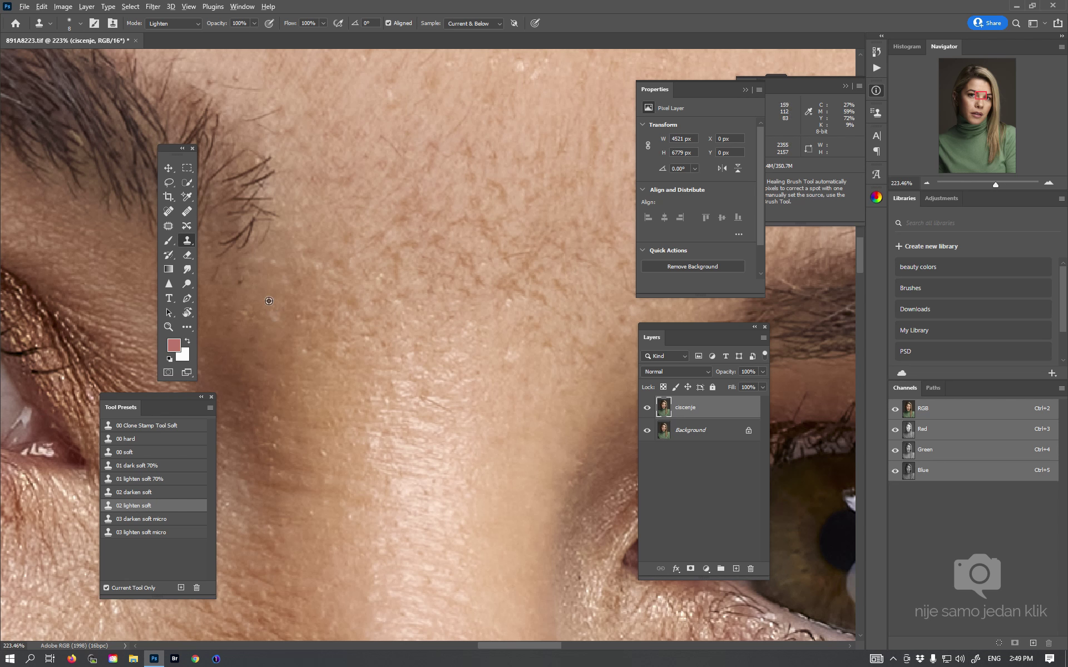
pyautogui.keyDown('alt'); pyautogui.click(267, 300); pyautogui.keyUp('alt')
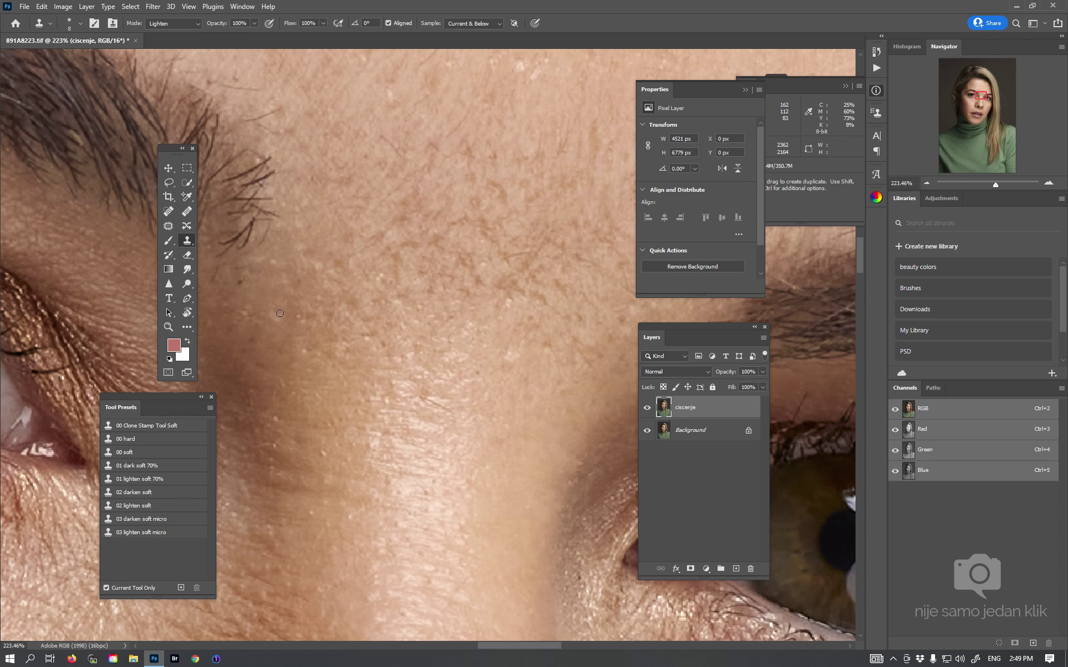
# Darken light patches beside the inner eyebrow with '01 dark soft 70%', undoing one stray streak
pyautogui.click(137, 466)
pyautogui.keyDown('alt'); pyautogui.click(271, 302); pyautogui.keyUp('alt')
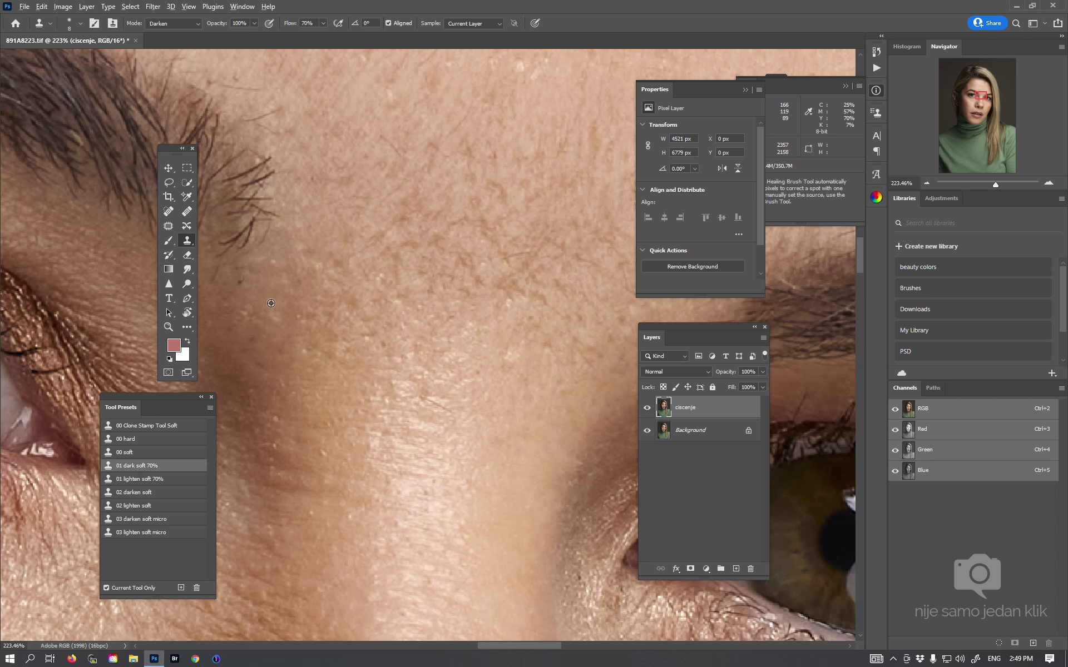
pyautogui.keyDown('alt'); pyautogui.click(270, 301); pyautogui.keyUp('alt')
pyautogui.moveTo(271, 311); pyautogui.dragTo(286, 314)
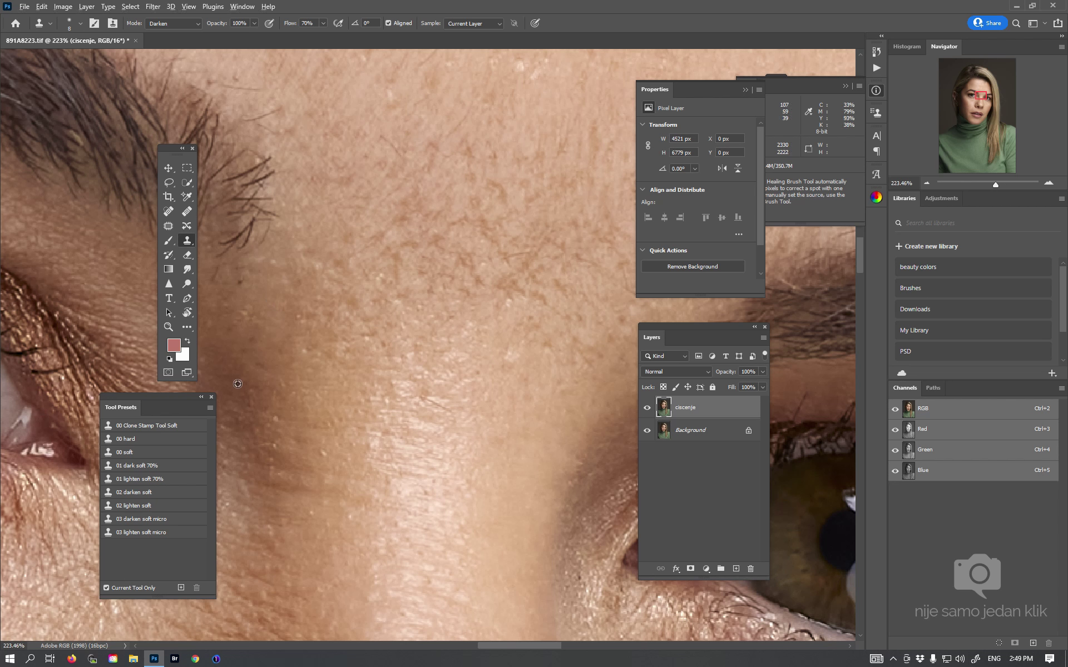
pyautogui.moveTo(249, 259); pyautogui.dragTo(276, 258)
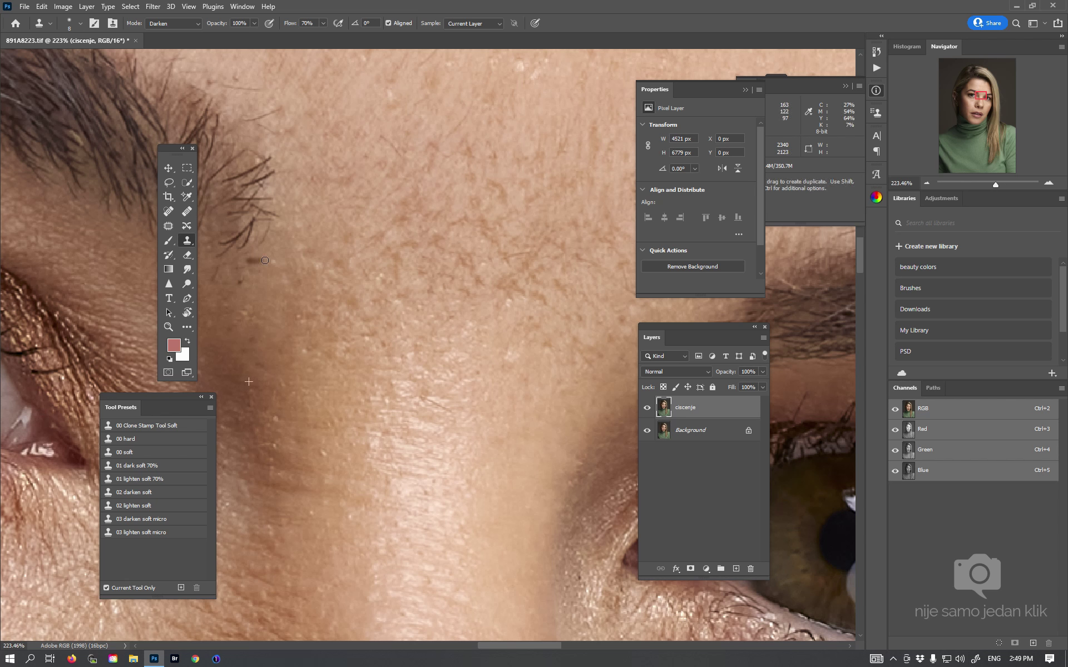
pyautogui.hotkey('ctrl', 'z')
pyautogui.hscroll(1, 501, 366)
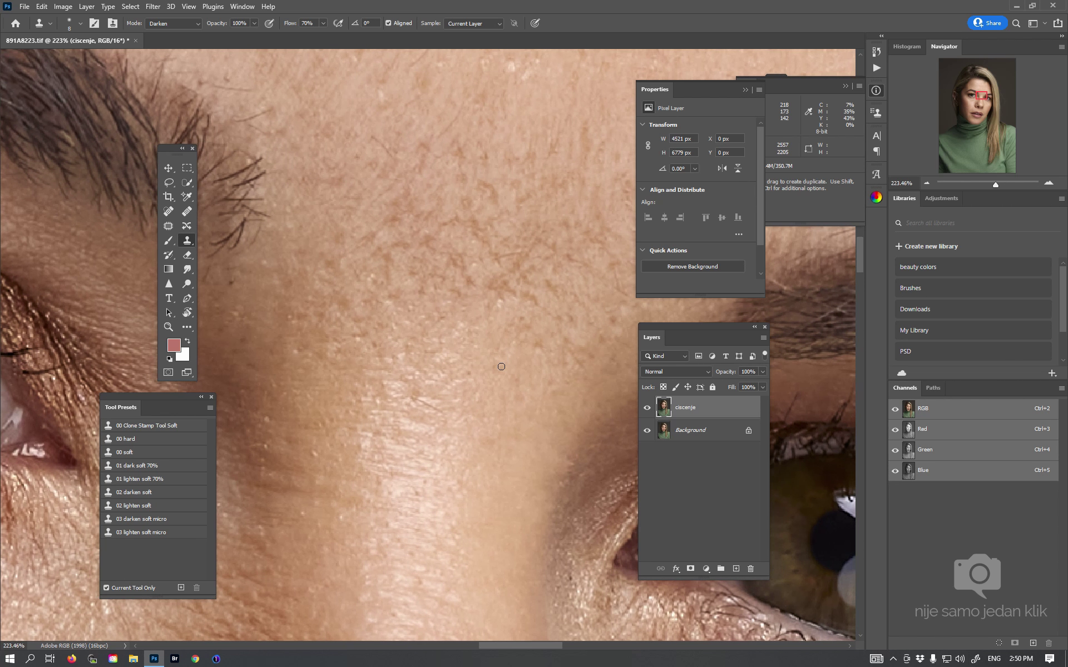
pyautogui.click(149, 521)
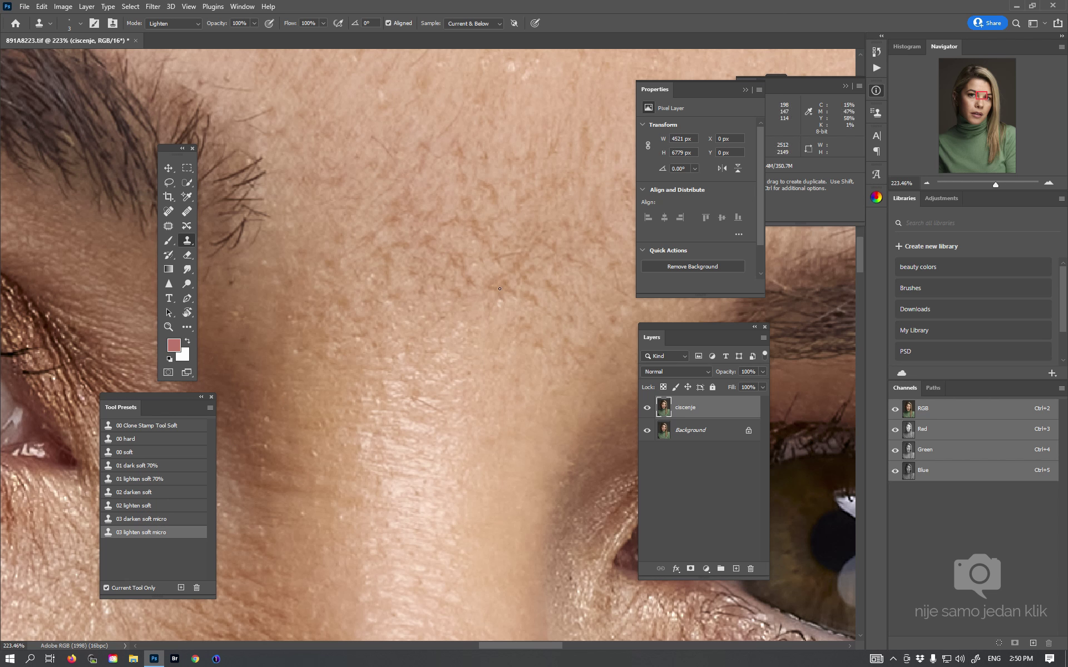
# Enlarge the brush and lighten a dark forehead spot from sampled clean skin
pyautogui.press(']')
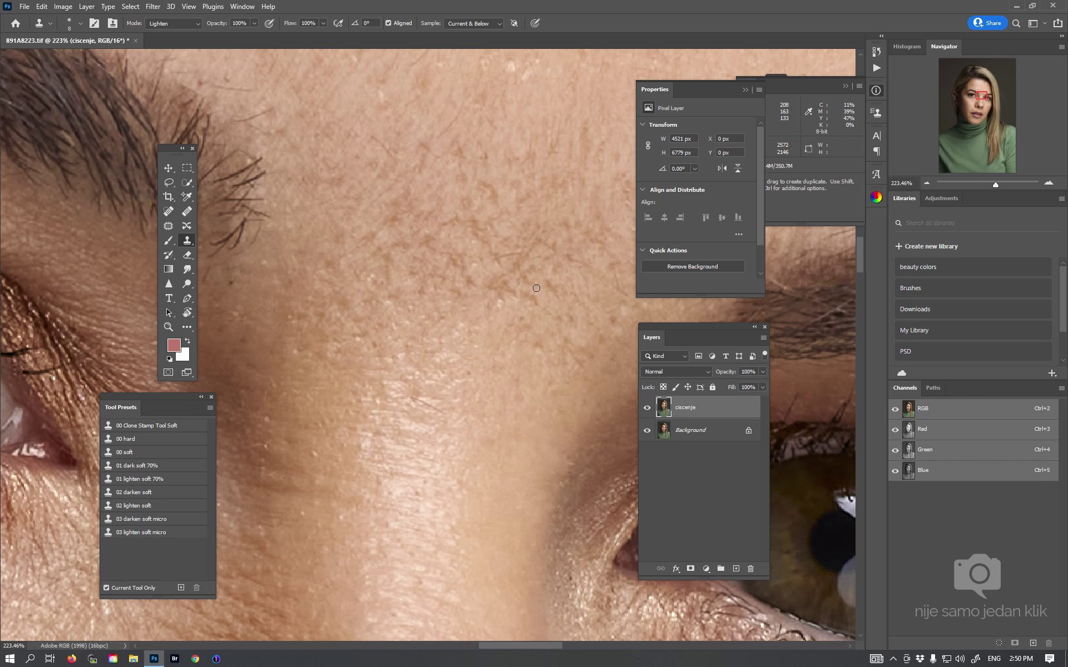
pyautogui.keyDown('alt'); pyautogui.click(524, 308); pyautogui.keyUp('alt')
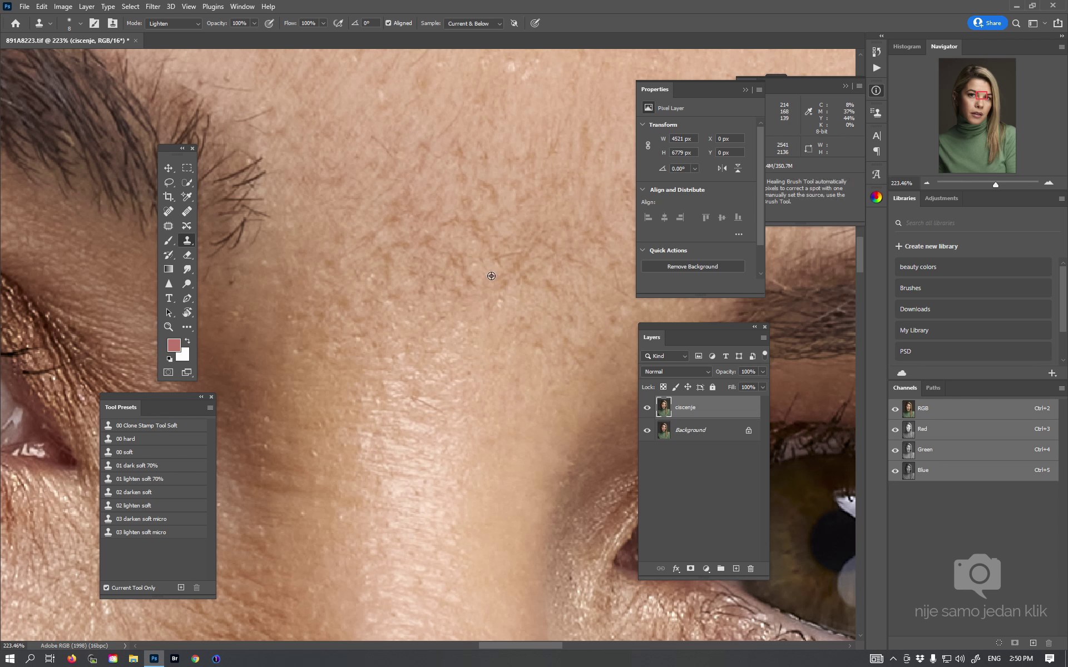
pyautogui.click(546, 280)
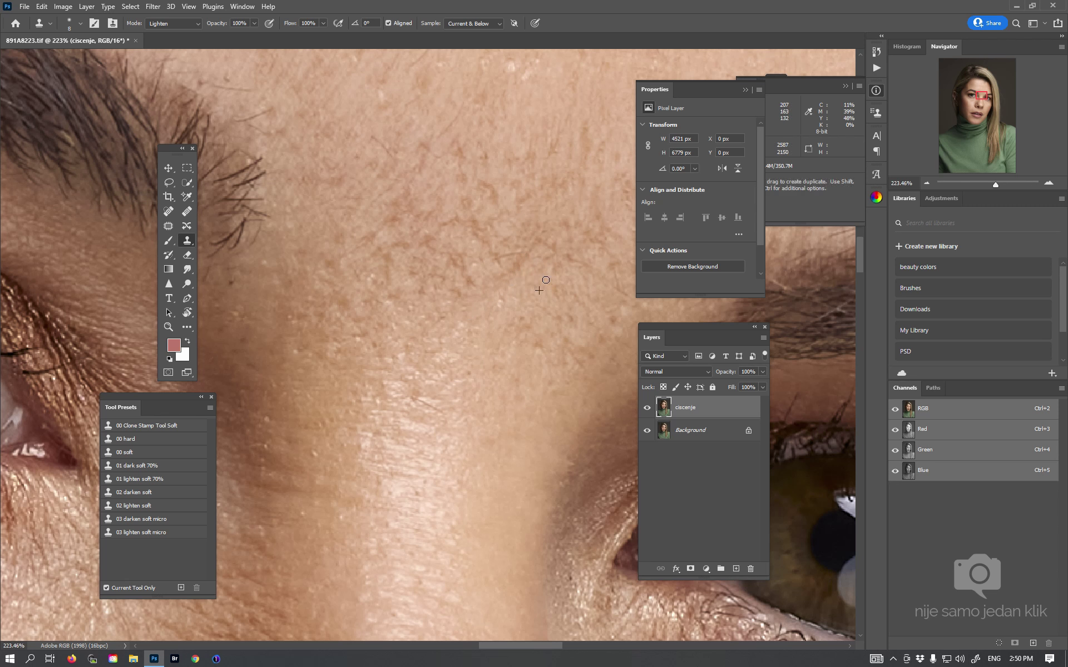
pyautogui.moveTo(575, 283); pyautogui.dragTo(534, 259)
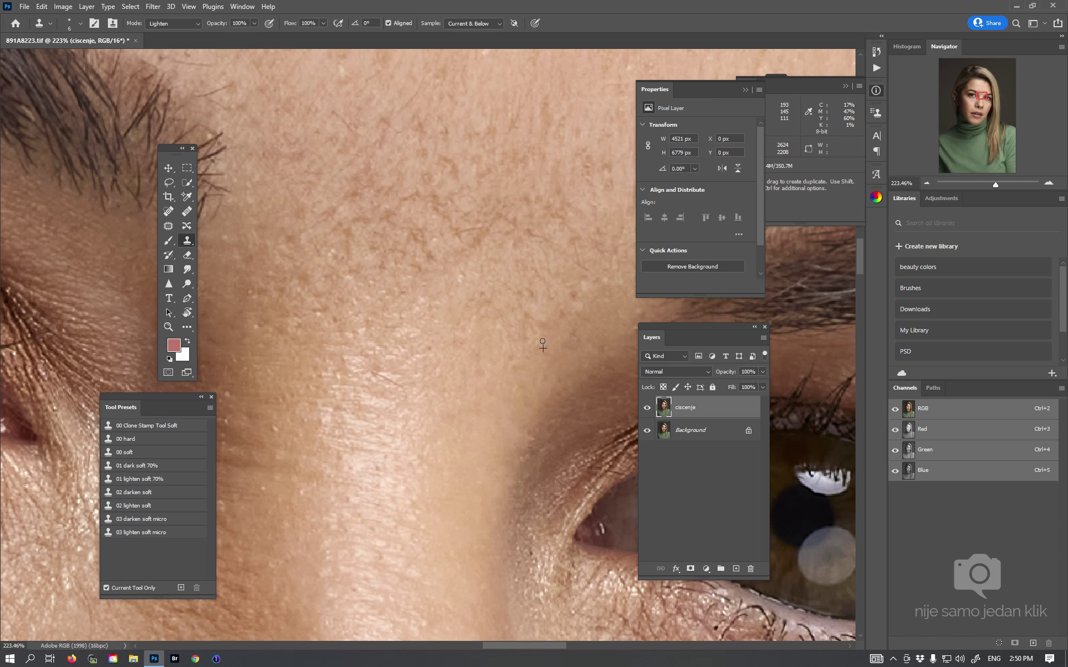
pyautogui.keyDown('alt'); pyautogui.click(576, 313); pyautogui.keyUp('alt')
# Lighten dark spots across the forehead and near the top of the nose
pyautogui.moveTo(476, 240); pyautogui.dragTo(465, 245)
pyautogui.keyDown('alt'); pyautogui.click(465, 244); pyautogui.keyUp('alt')
pyautogui.moveTo(478, 234); pyautogui.dragTo(472, 244)
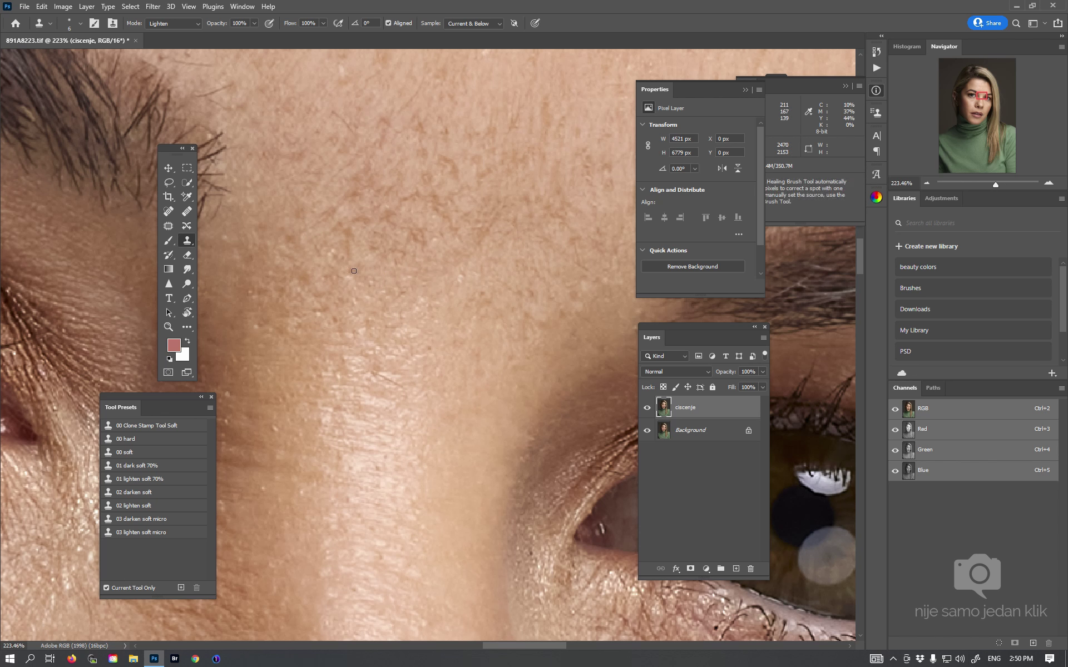
pyautogui.moveTo(332, 300); pyautogui.dragTo(313, 315)
pyautogui.keyDown('alt'); pyautogui.click(331, 335); pyautogui.keyUp('alt')
pyautogui.hscroll(-5, 369, 310)
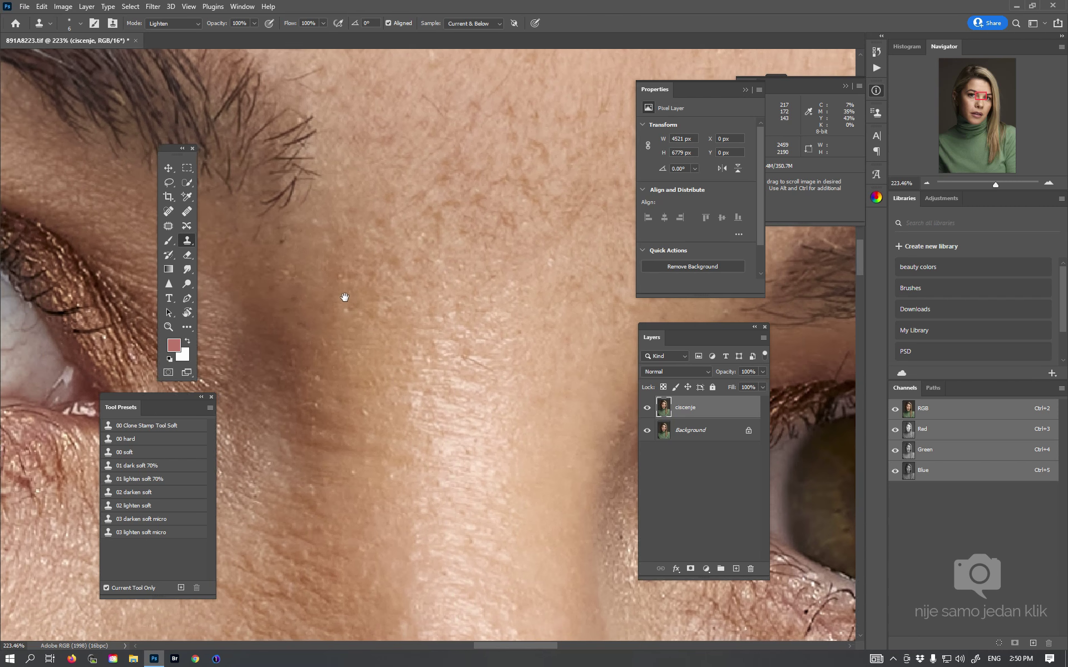
pyautogui.scroll(-2, 346, 299)
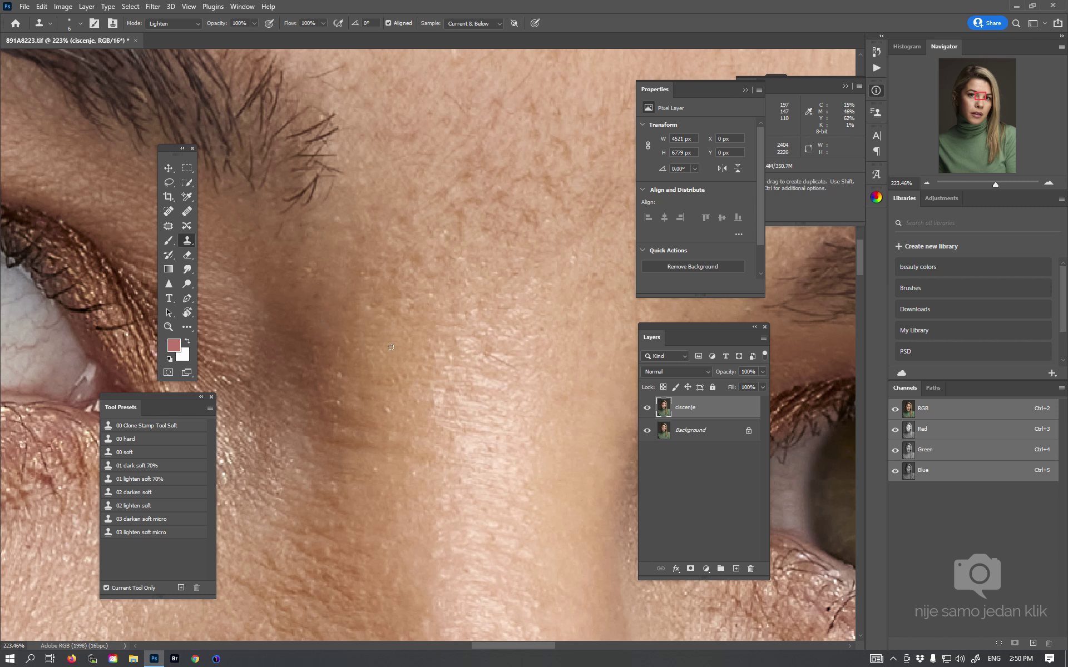
pyautogui.click(151, 518)
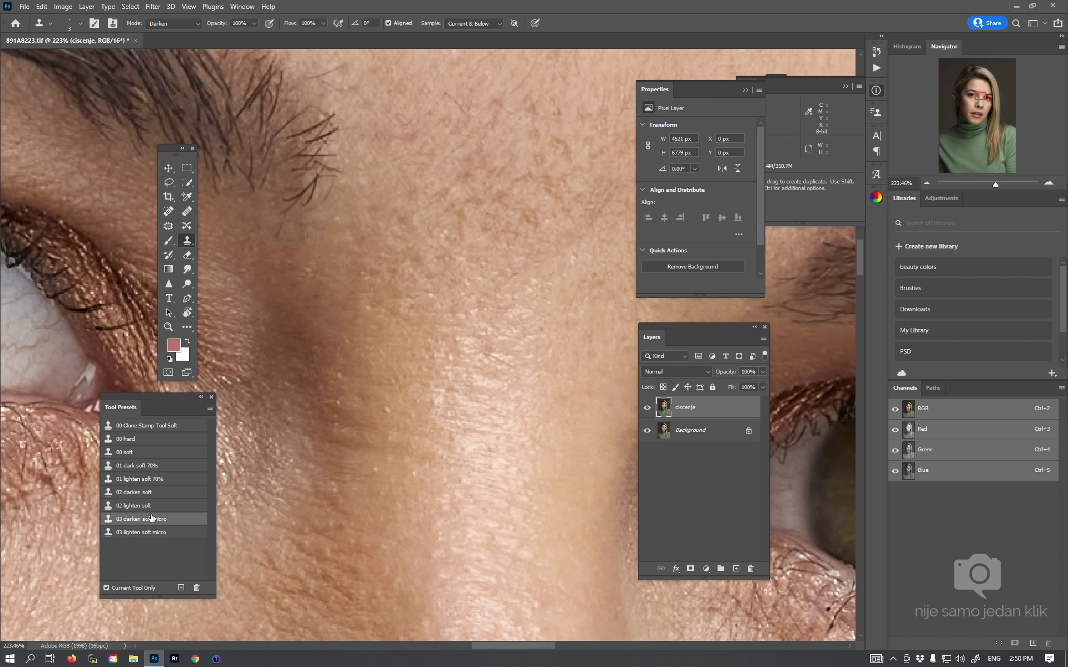
pyautogui.moveTo(125, 406); pyautogui.dragTo(152, 376)
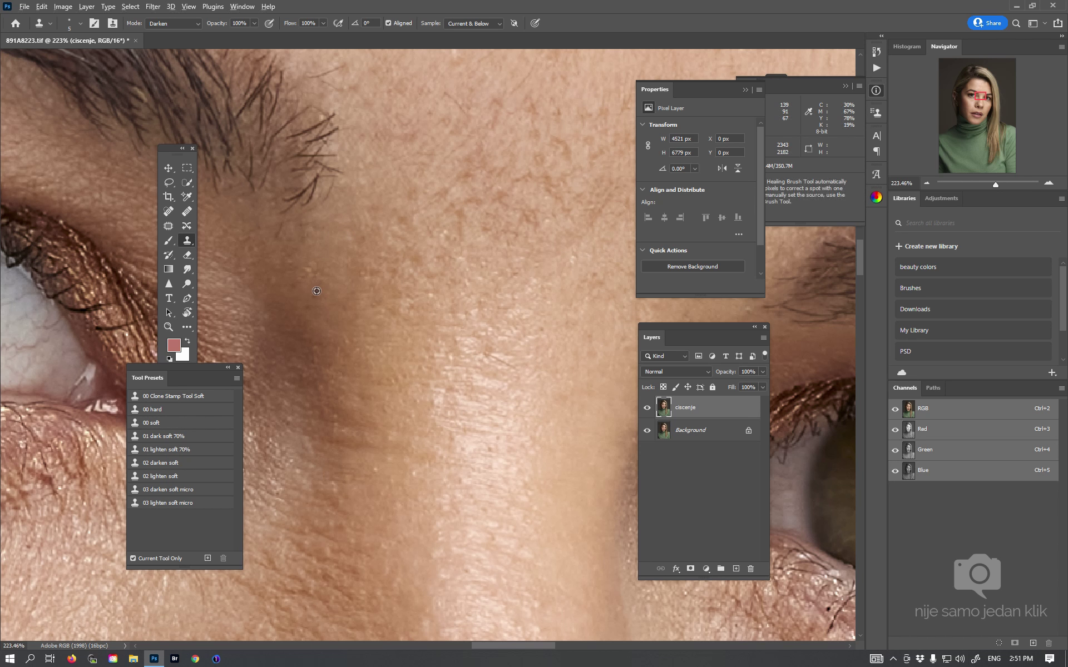
pyautogui.scroll(-5, 451, 282)
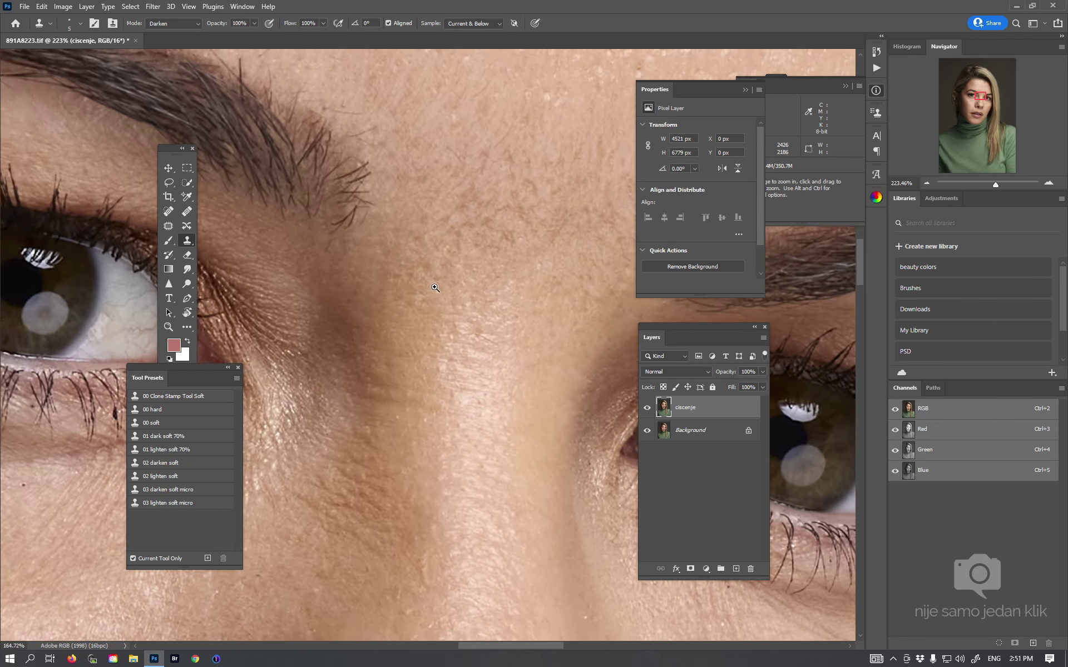
pyautogui.scroll(5, 243, 429)
pyautogui.click(167, 503)
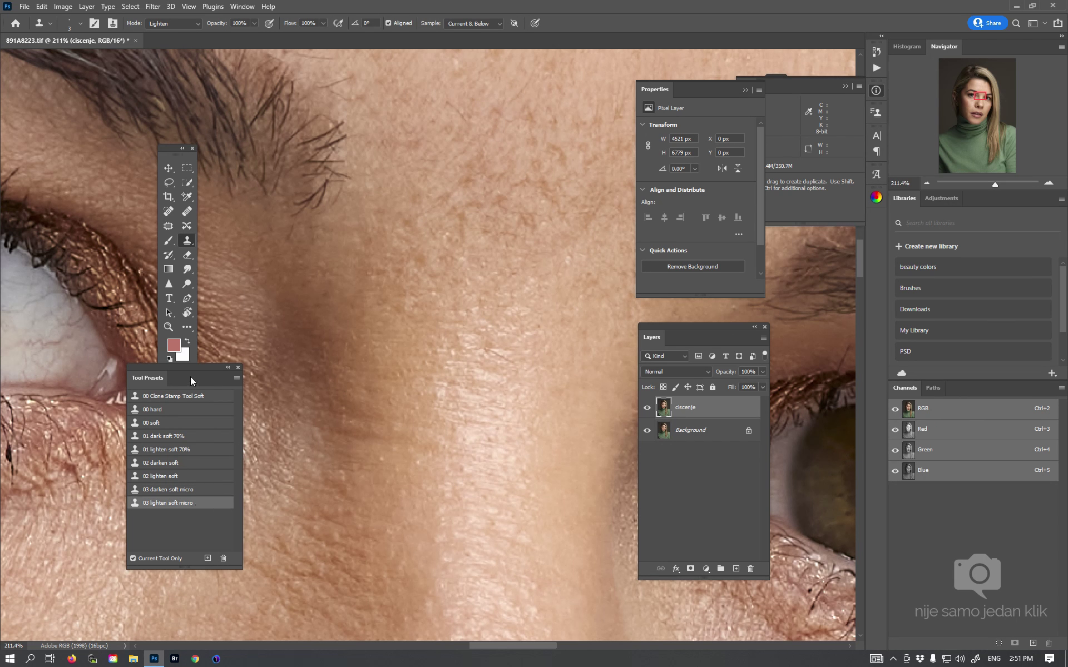
# Move the preset list off the face, enlarge the brush and lighten dark forehead specks
pyautogui.moveTo(158, 378); pyautogui.dragTo(265, 253)
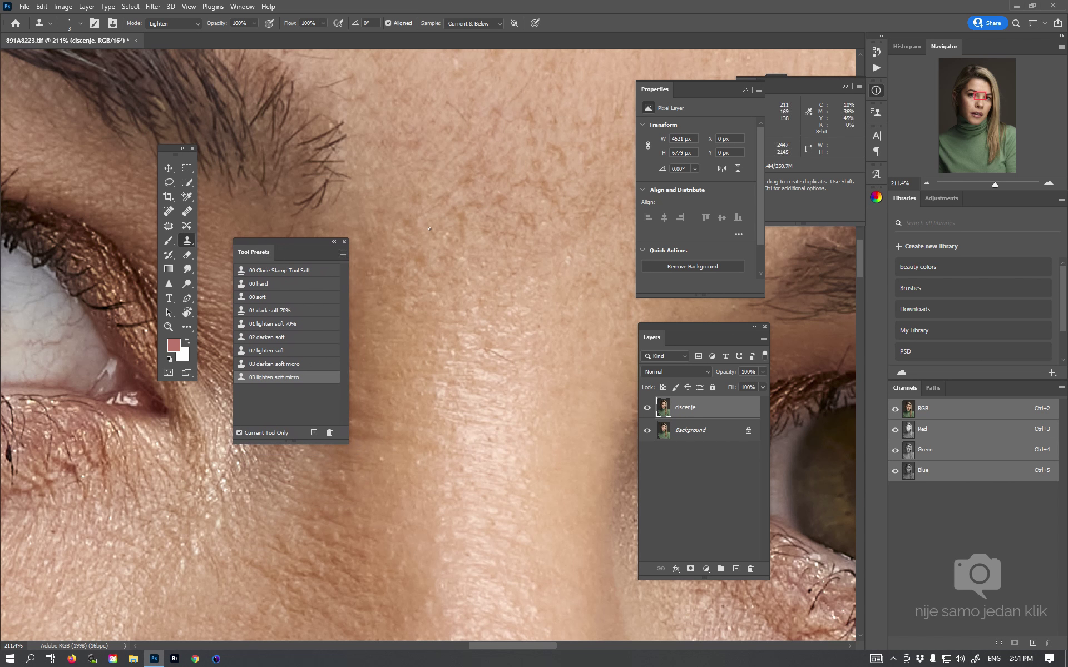
pyautogui.press(']')
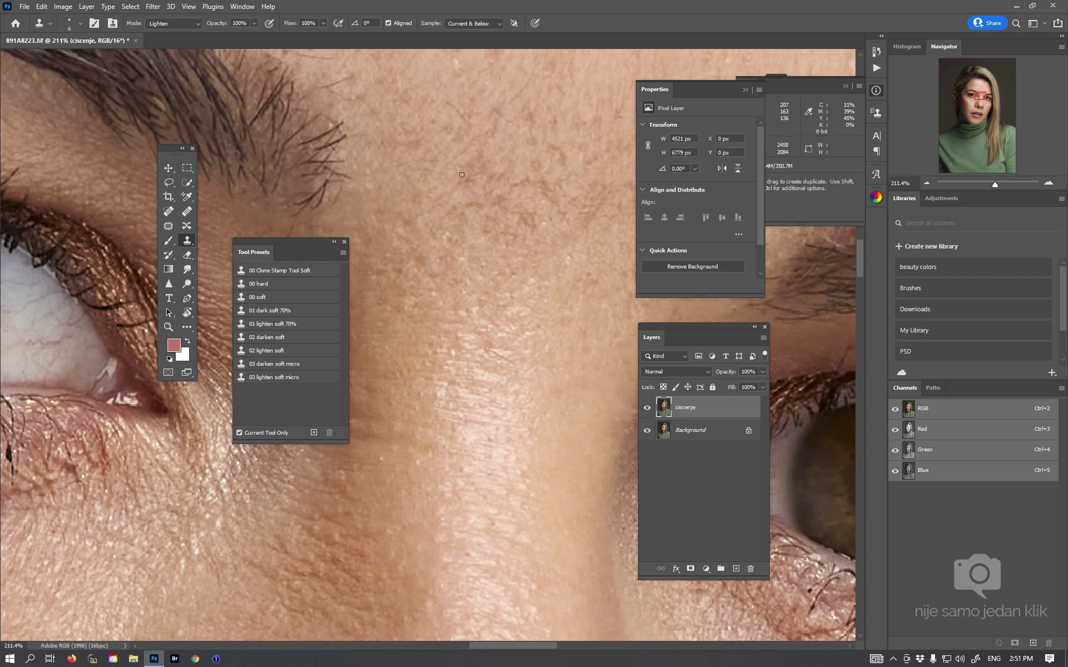
pyautogui.click(464, 212)
pyautogui.keyDown('alt'); pyautogui.click(503, 243); pyautogui.keyUp('alt')
pyautogui.moveTo(530, 247); pyautogui.dragTo(487, 303)
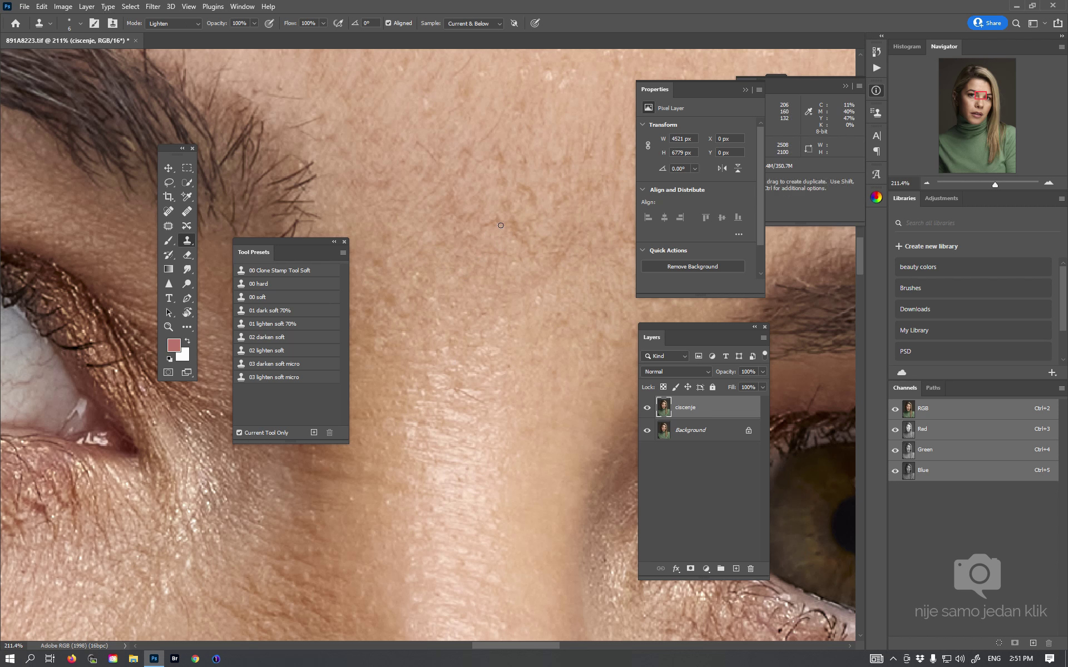
pyautogui.moveTo(520, 258); pyautogui.dragTo(517, 237)
# Lighten a dark spot between the brows from freshly sampled clean skin
pyautogui.moveTo(550, 261)
pyautogui.mouseDown()
pyautogui.moveTo(534, 247)
pyautogui.moveTo(545, 295)
pyautogui.mouseUp()
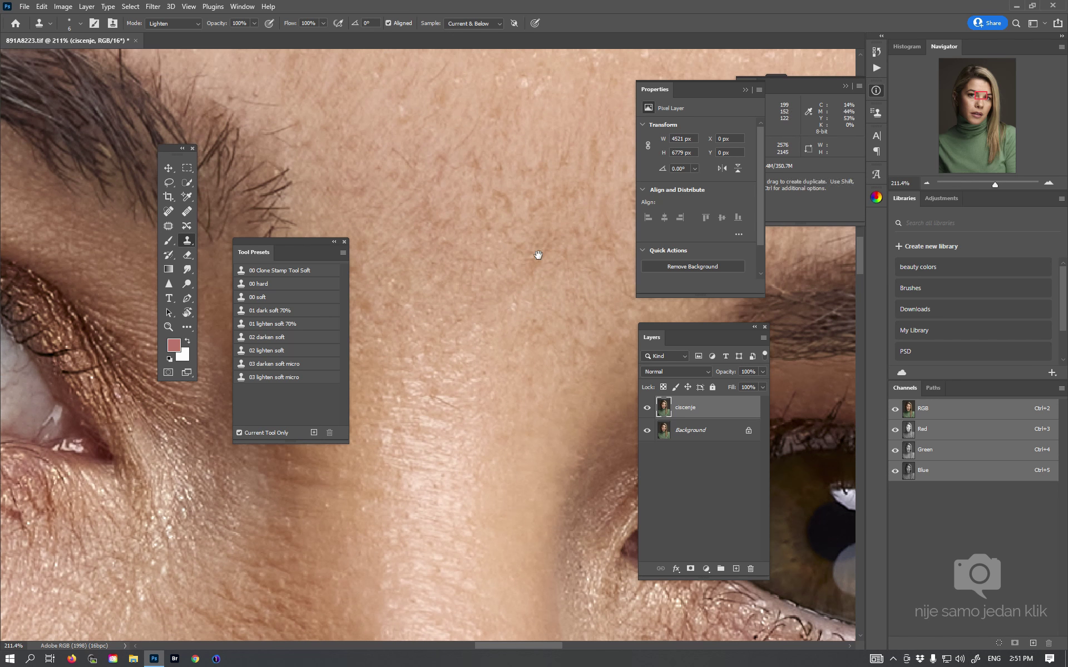
pyautogui.keyDown('alt'); pyautogui.click(504, 248); pyautogui.keyUp('alt')
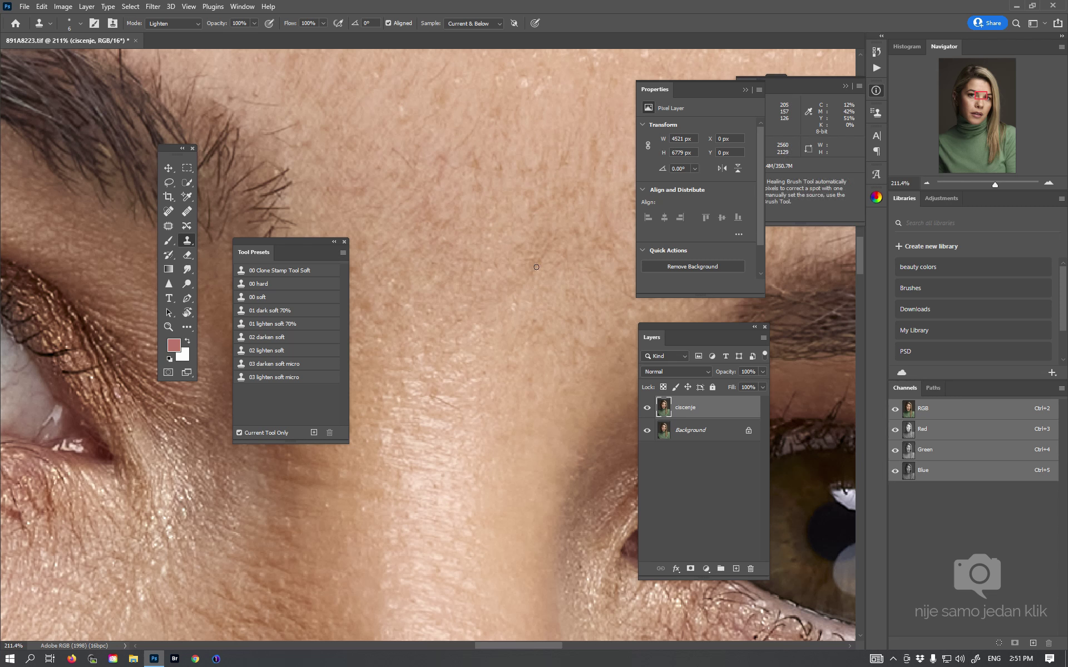
pyautogui.moveTo(542, 253); pyautogui.dragTo(549, 245)
pyautogui.scroll(2, 571, 243)
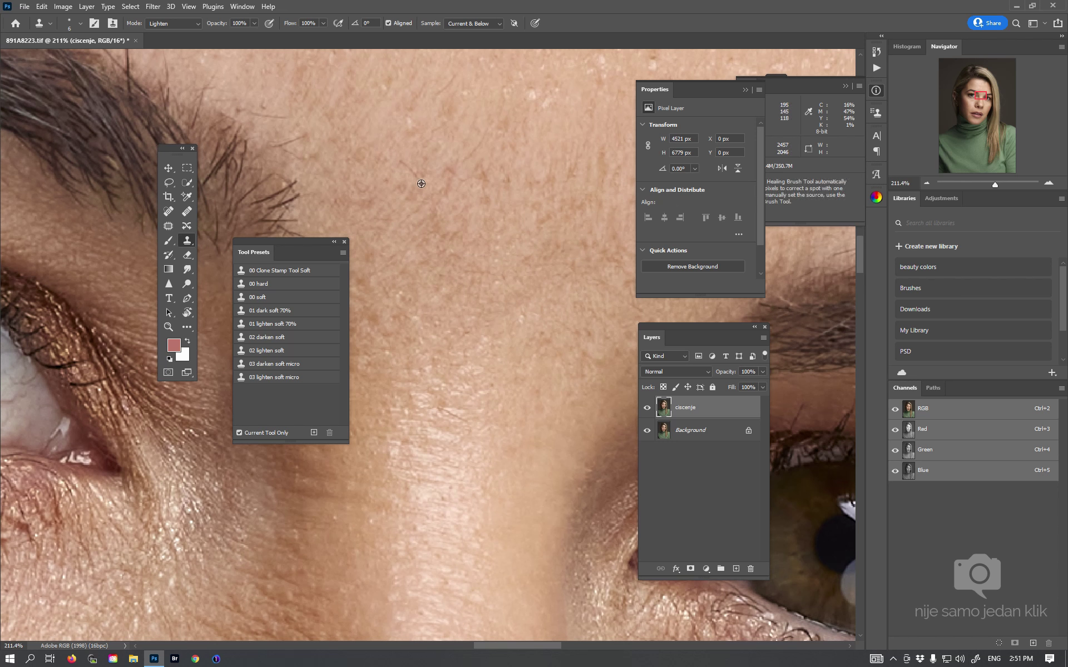
pyautogui.keyDown('alt'); pyautogui.click(391, 208); pyautogui.keyUp('alt')
pyautogui.keyDown('alt'); pyautogui.click(443, 240); pyautogui.keyUp('alt')
# Lighten small dark marks above the inner eye corner
pyautogui.scroll(1, 453, 278)
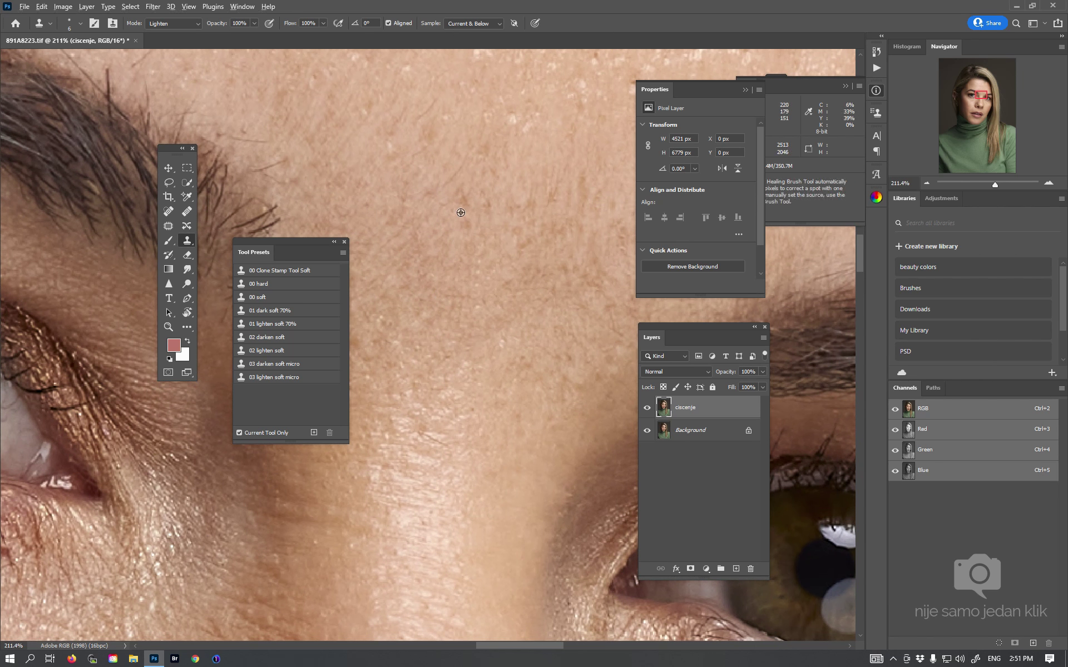
pyautogui.scroll(-2, 535, 248)
pyautogui.hscroll(3, 535, 248)
pyautogui.keyDown('alt'); pyautogui.click(541, 298); pyautogui.keyUp('alt')
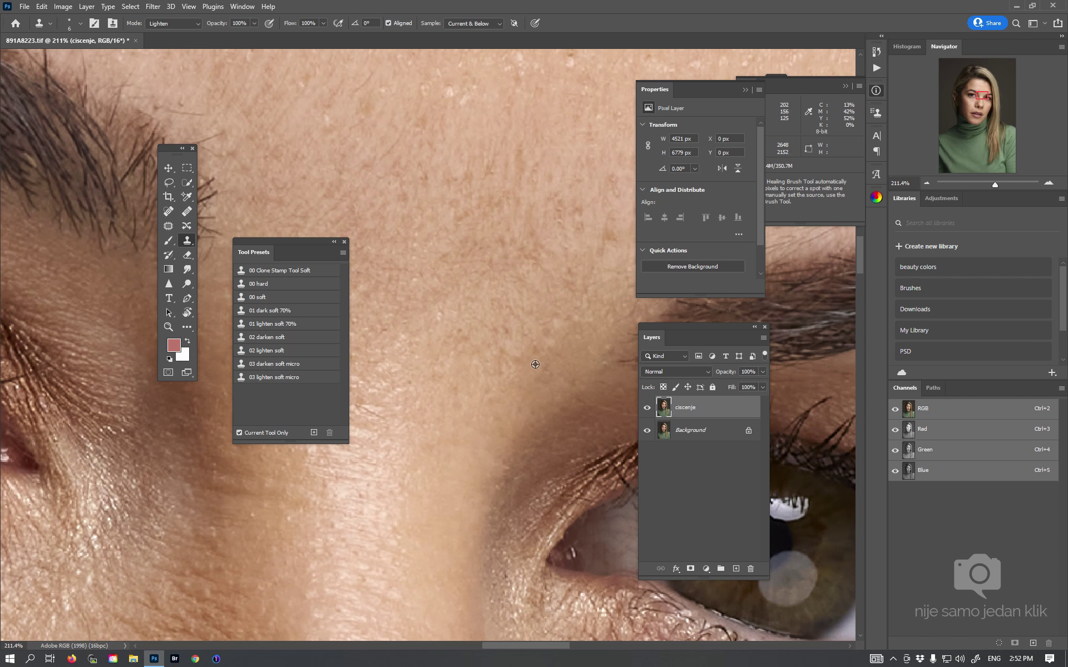
pyautogui.moveTo(516, 362); pyautogui.dragTo(469, 340)
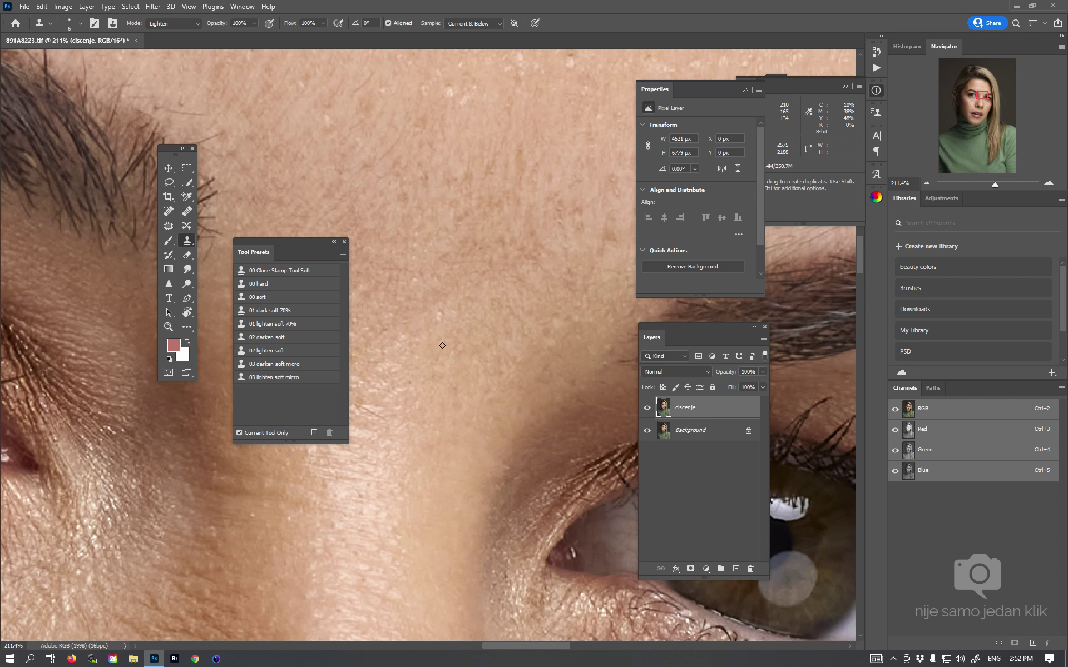
# Lighten small dark specks near the brow and on the forehead
pyautogui.hscroll(5, 460, 331)
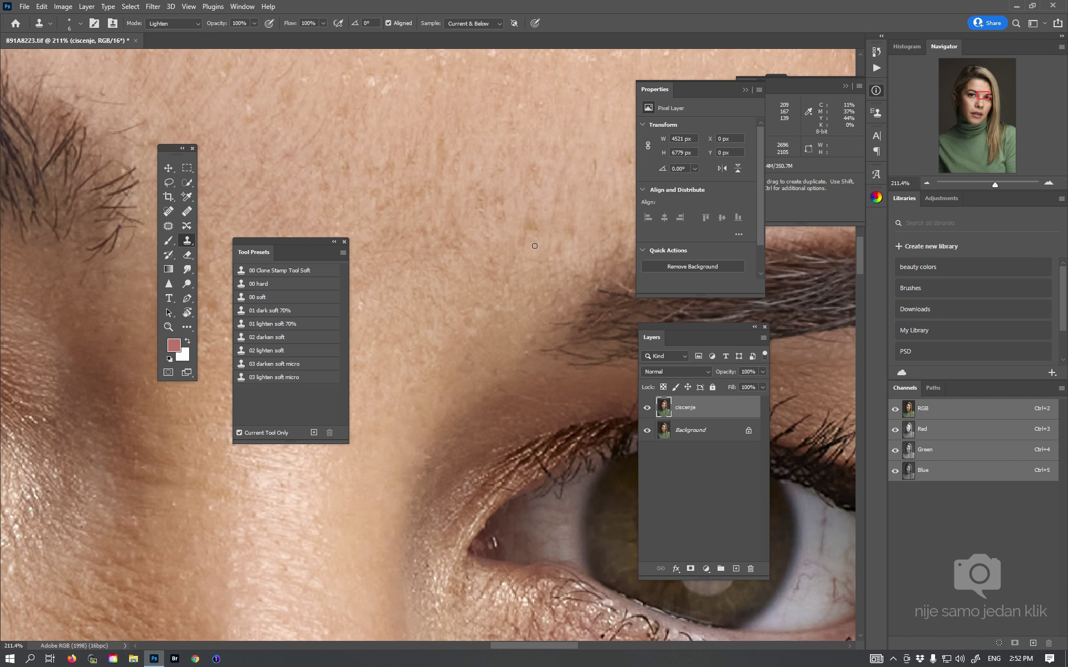
pyautogui.moveTo(534, 245); pyautogui.dragTo(529, 218)
pyautogui.click(489, 227)
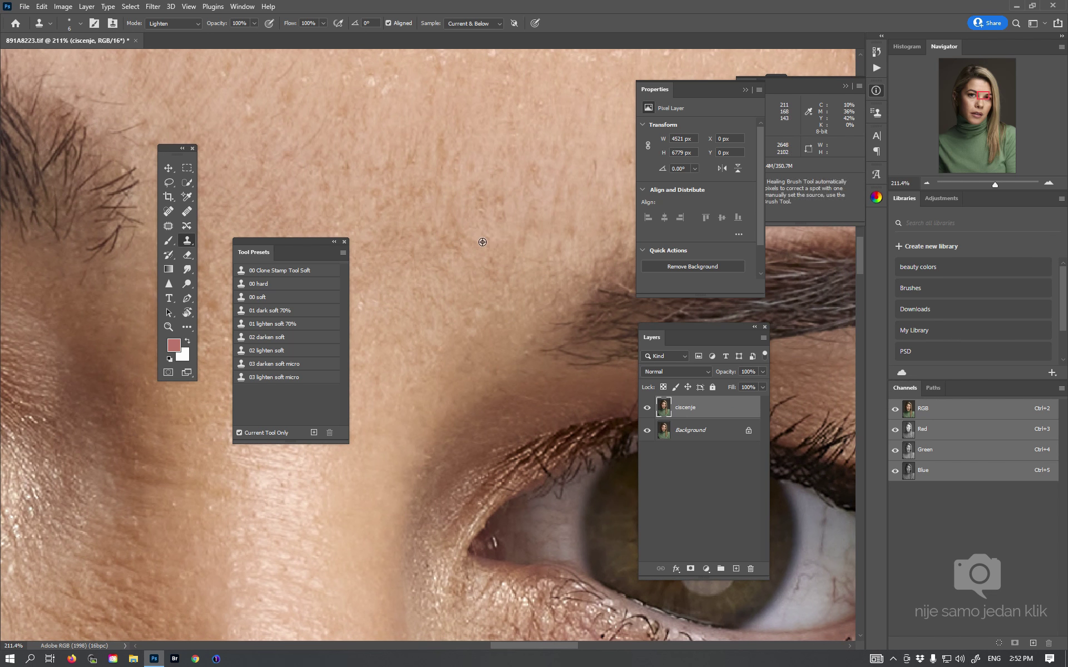
pyautogui.click(516, 224)
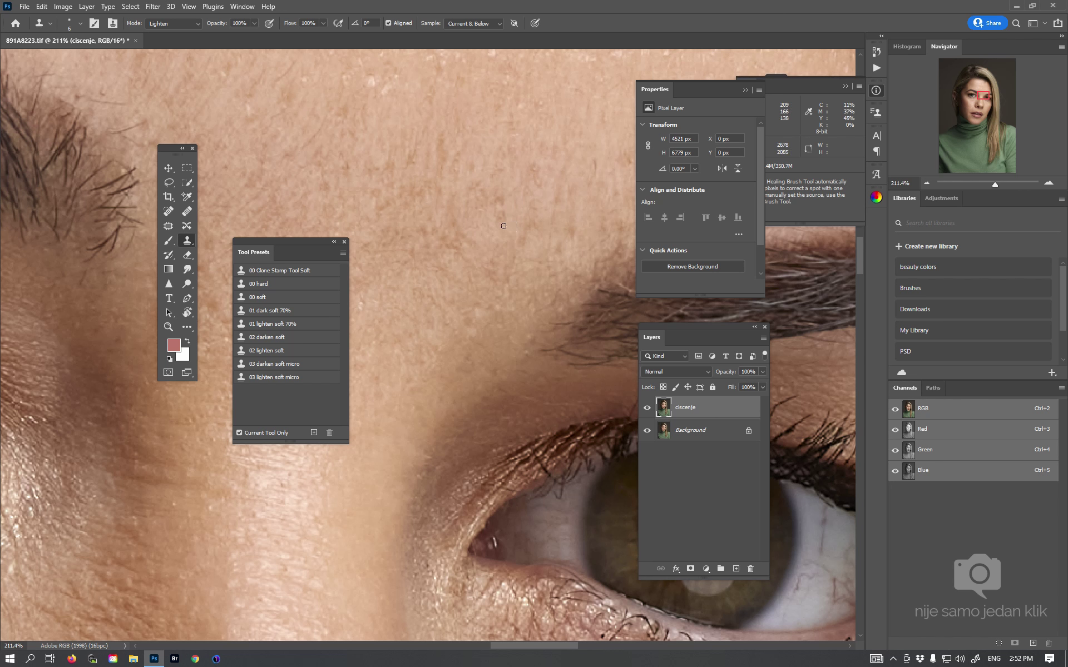
pyautogui.click(476, 256)
# Lighten dark specks on the upper forehead with the '03 lighten soft micro' brush
pyautogui.click(268, 364)
pyautogui.scroll(1, 506, 286)
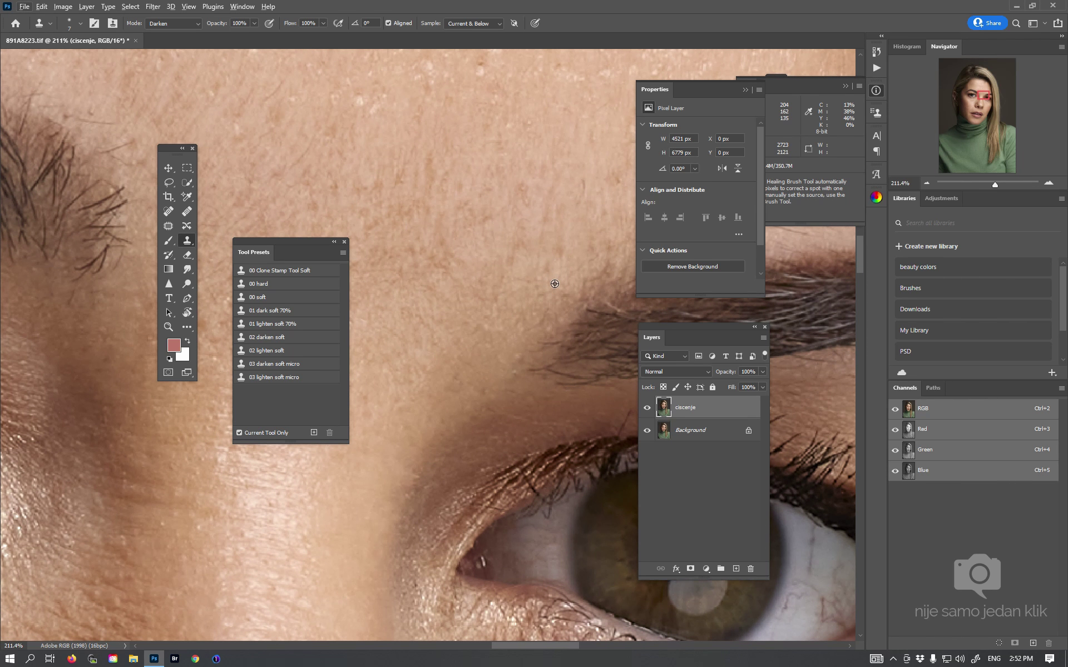
pyautogui.scroll(-3, 555, 284)
pyautogui.moveTo(515, 310); pyautogui.dragTo(543, 319)
pyautogui.scroll(1, 550, 290)
pyautogui.scroll(3, 565, 267)
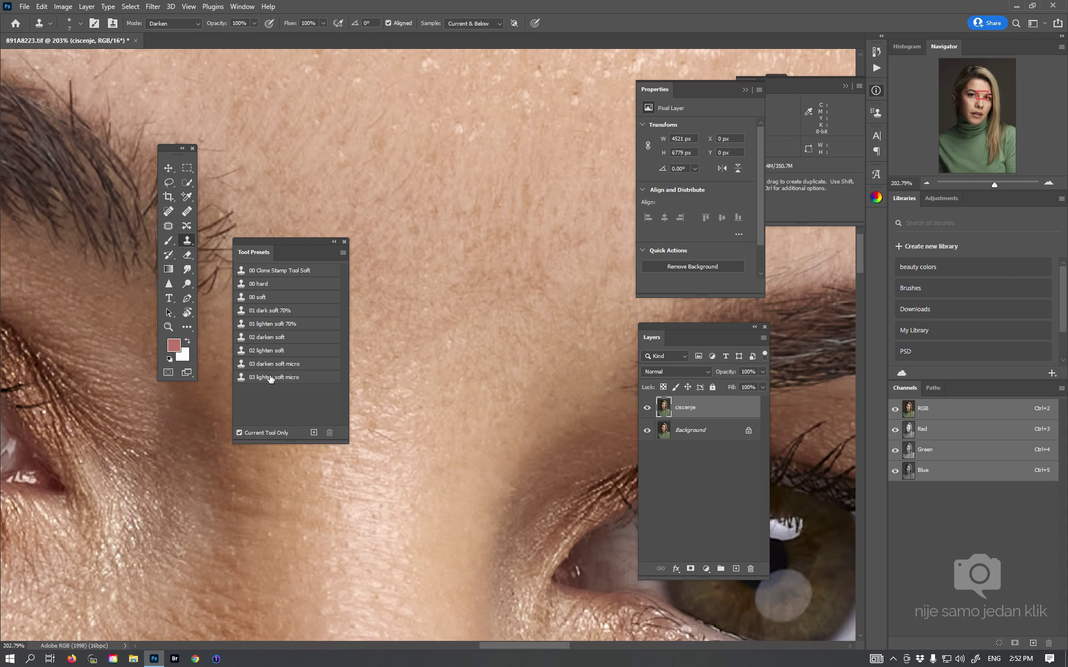
pyautogui.click(271, 377)
pyautogui.moveTo(537, 291); pyautogui.dragTo(519, 285)
# Darken a light forehead spot with the enlarged '03 darken soft micro' brush
pyautogui.press('space')
pyautogui.press('space')
pyautogui.moveTo(529, 274); pyautogui.dragTo(542, 306)
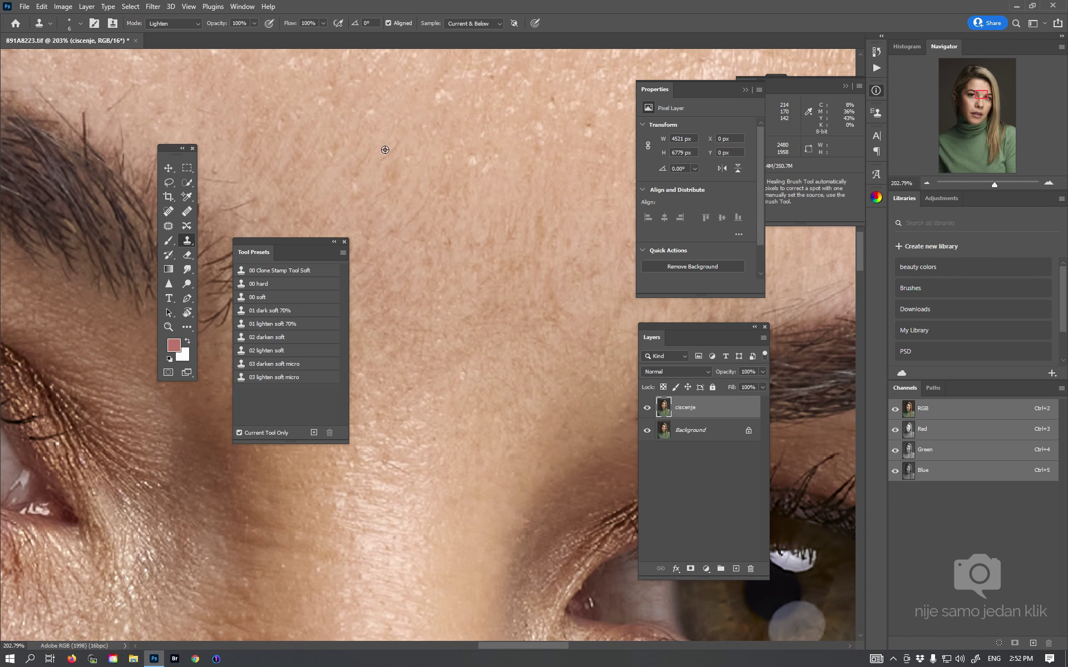
pyautogui.press('space')
pyautogui.moveTo(499, 231); pyautogui.dragTo(447, 248)
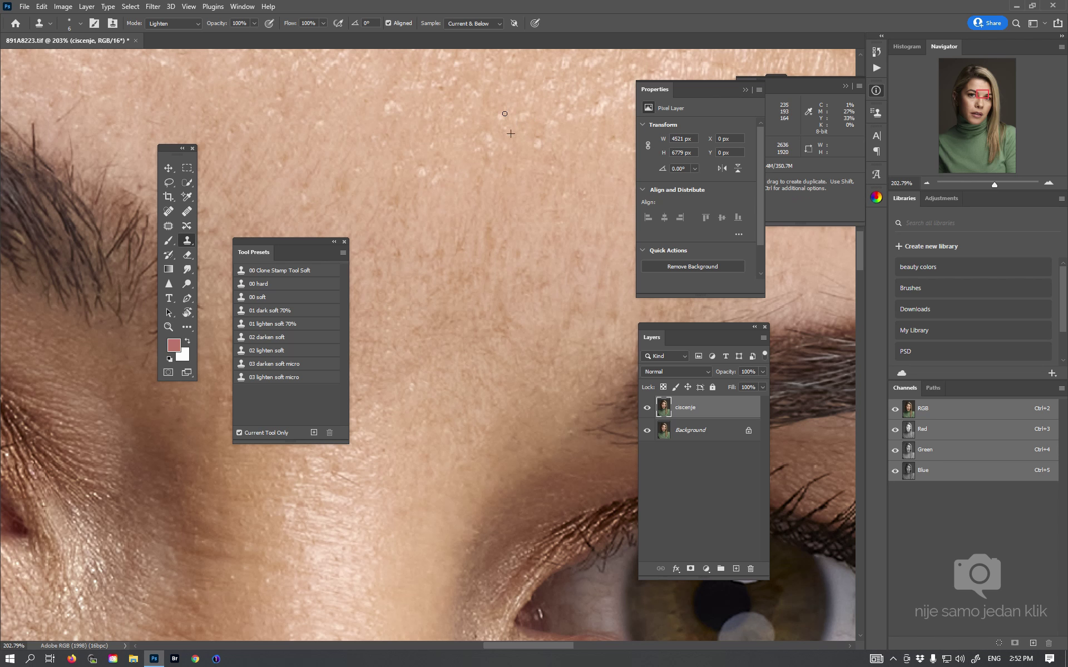
pyautogui.click(264, 361)
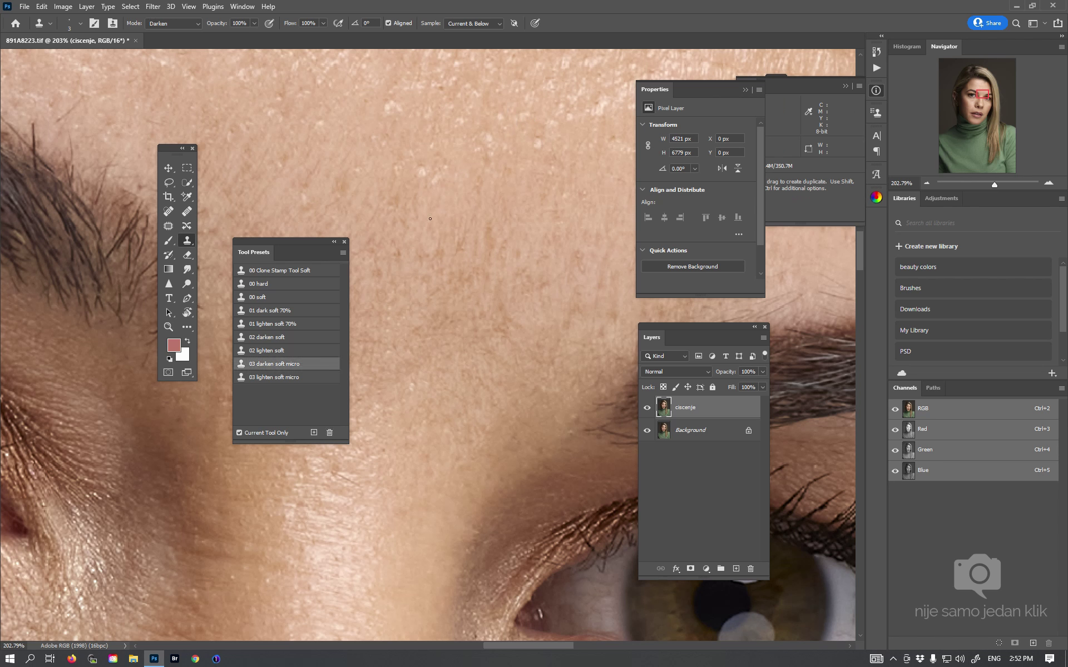
pyautogui.press(']')
pyautogui.press(']')
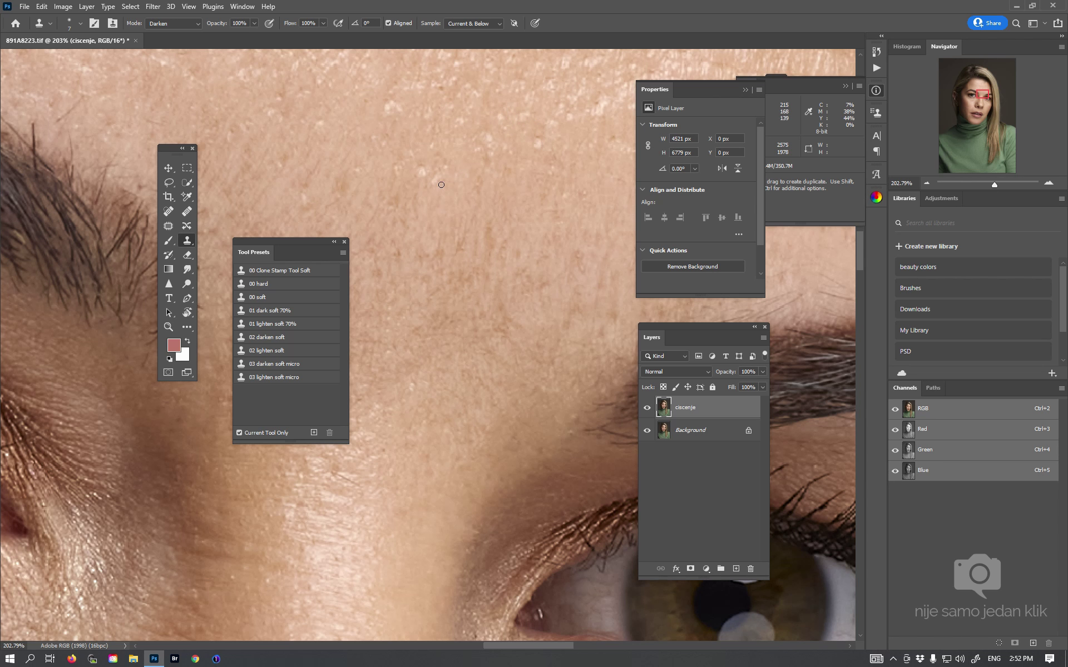
pyautogui.keyDown('alt'); pyautogui.click(437, 189); pyautogui.keyUp('alt')
pyautogui.scroll(3, 434, 221)
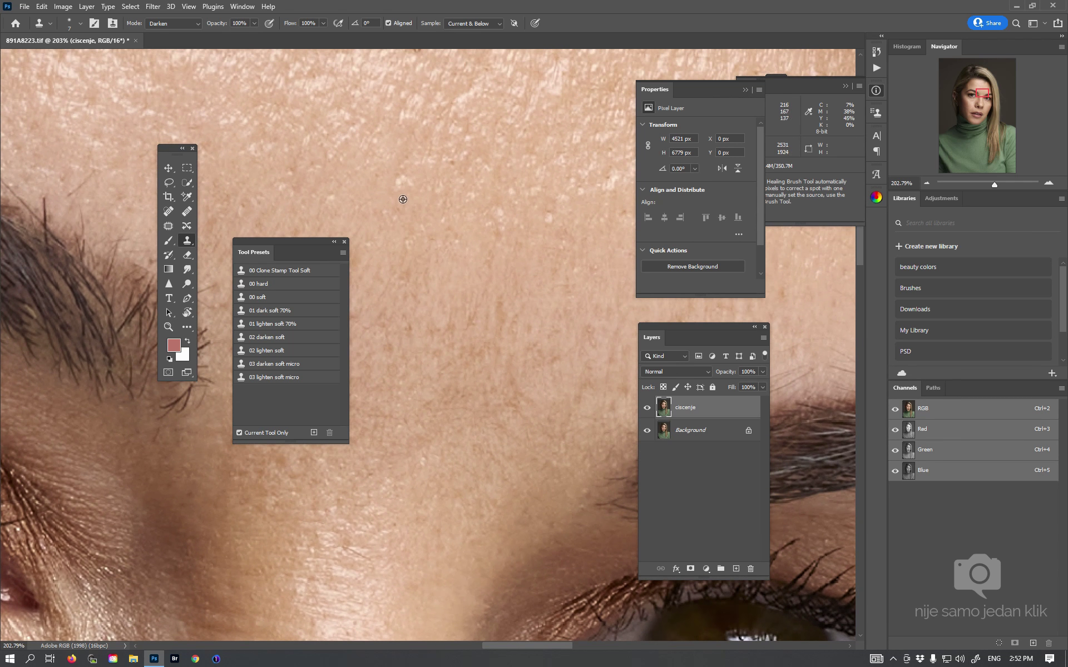
pyautogui.keyDown('alt'); pyautogui.click(402, 198); pyautogui.keyUp('alt')
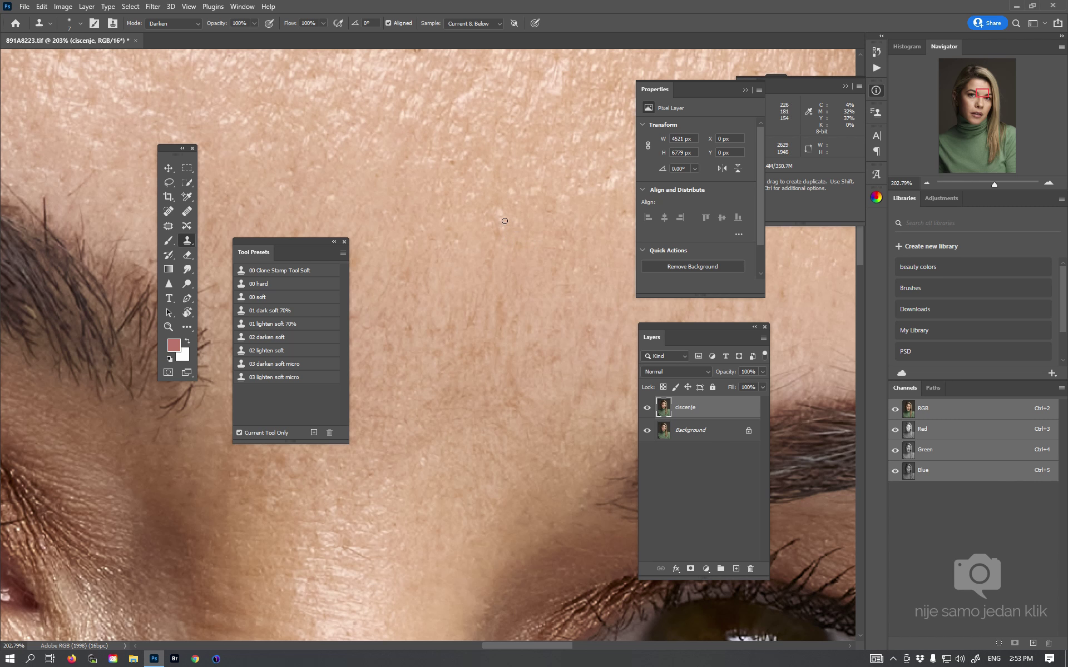
# Lighten a spot above the eyebrow with the '03 lighten soft micro' brush
pyautogui.moveTo(489, 245); pyautogui.dragTo(446, 229)
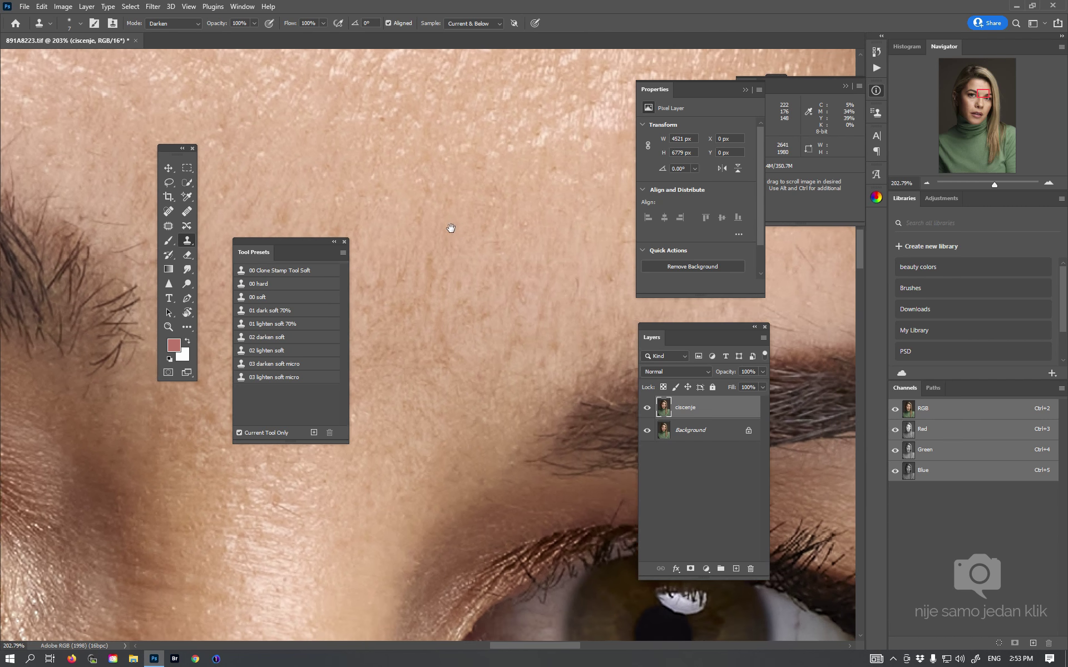
pyautogui.click(294, 376)
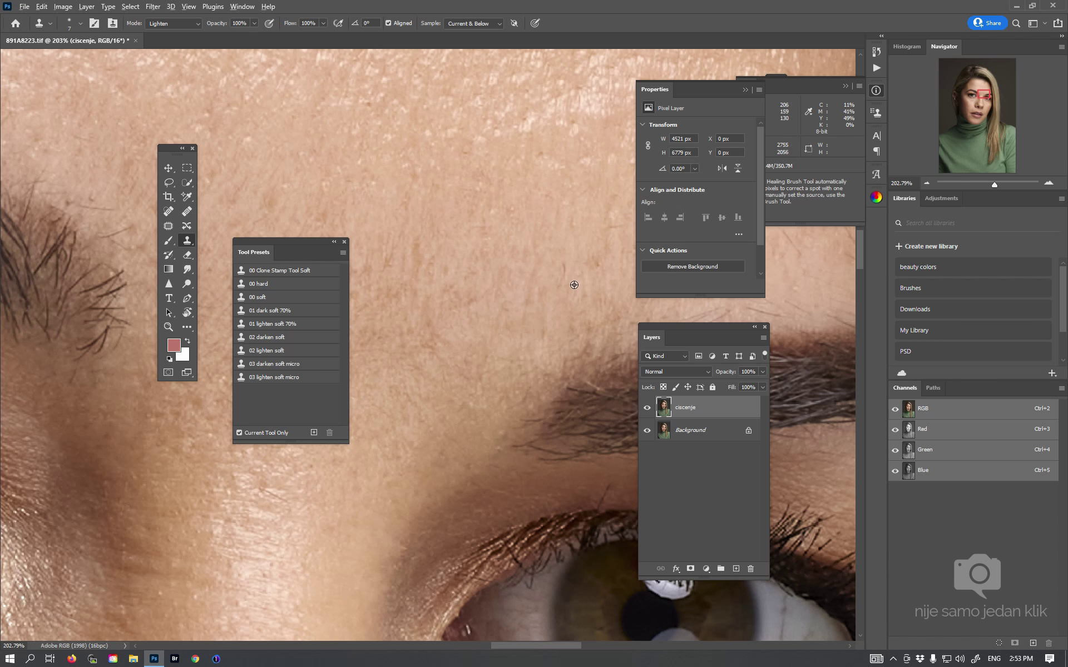
pyautogui.moveTo(578, 284)
pyautogui.mouseDown()
pyautogui.moveTo(542, 311)
pyautogui.moveTo(574, 241)
pyautogui.moveTo(483, 295)
pyautogui.mouseUp()
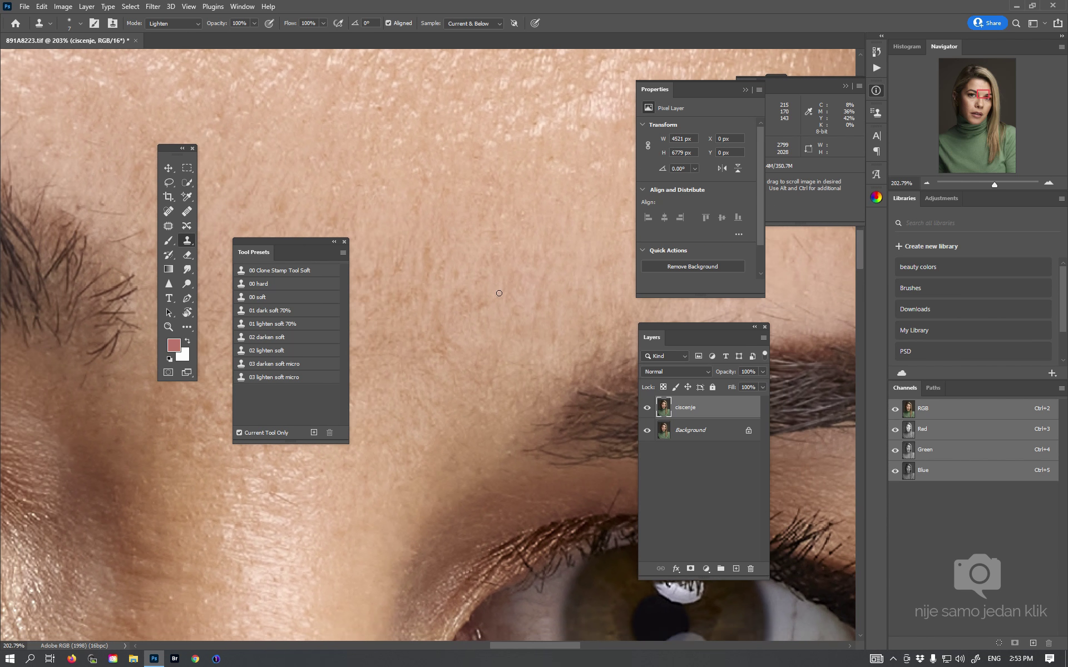
pyautogui.keyDown('alt'); pyautogui.click(483, 295); pyautogui.keyUp('alt')
# Lighten marks above the outer eyebrow, near the temple and beside the brow
pyautogui.moveTo(537, 279); pyautogui.dragTo(501, 278)
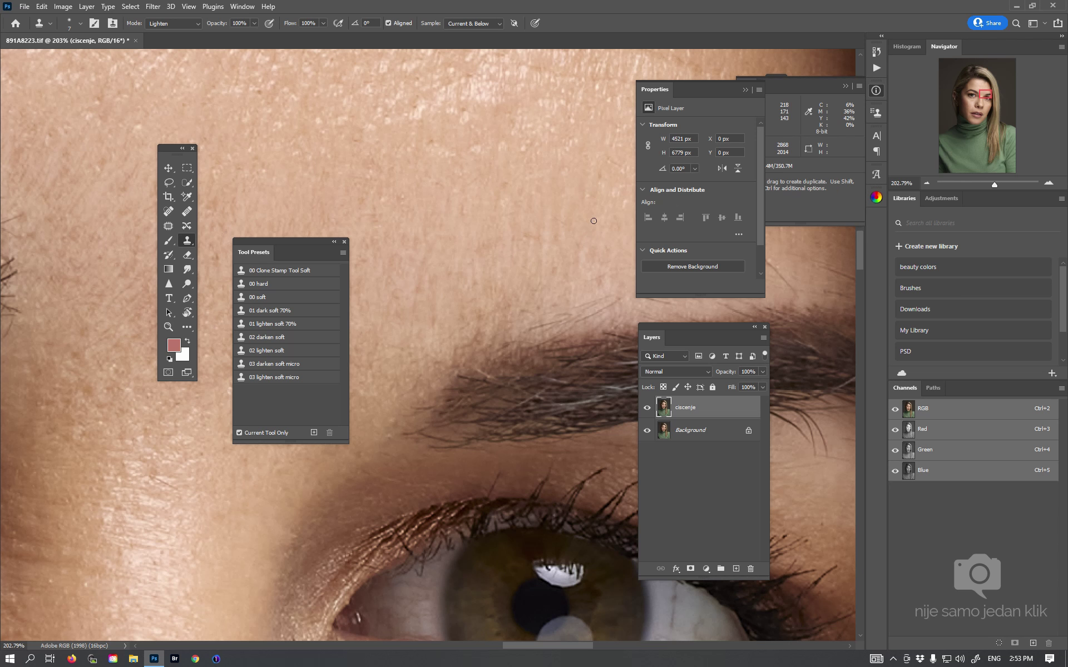
pyautogui.moveTo(594, 221); pyautogui.dragTo(461, 256)
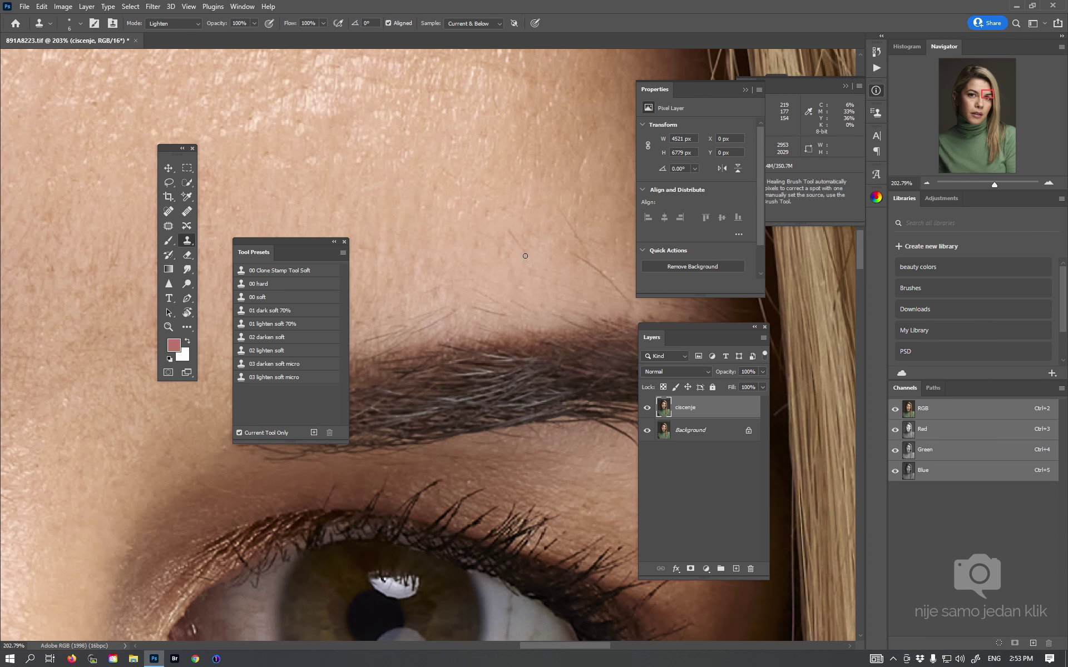
pyautogui.moveTo(567, 284); pyautogui.dragTo(490, 241)
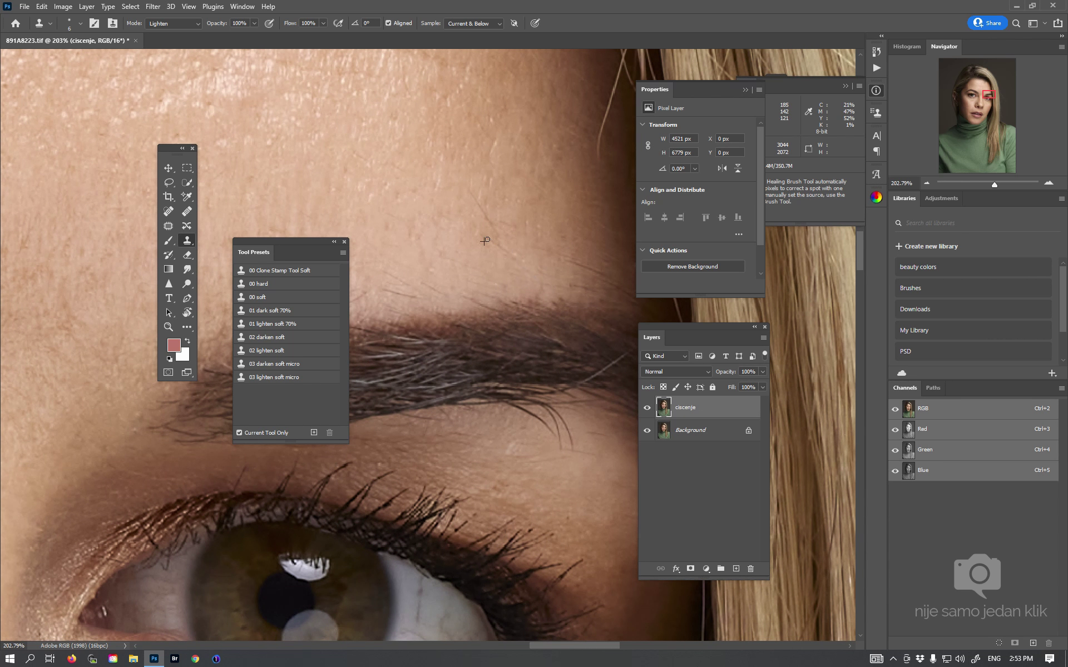
pyautogui.moveTo(542, 284); pyautogui.dragTo(539, 282)
pyautogui.keyDown('alt'); pyautogui.click(489, 202); pyautogui.keyUp('alt')
pyautogui.hscroll(1, 565, 248)
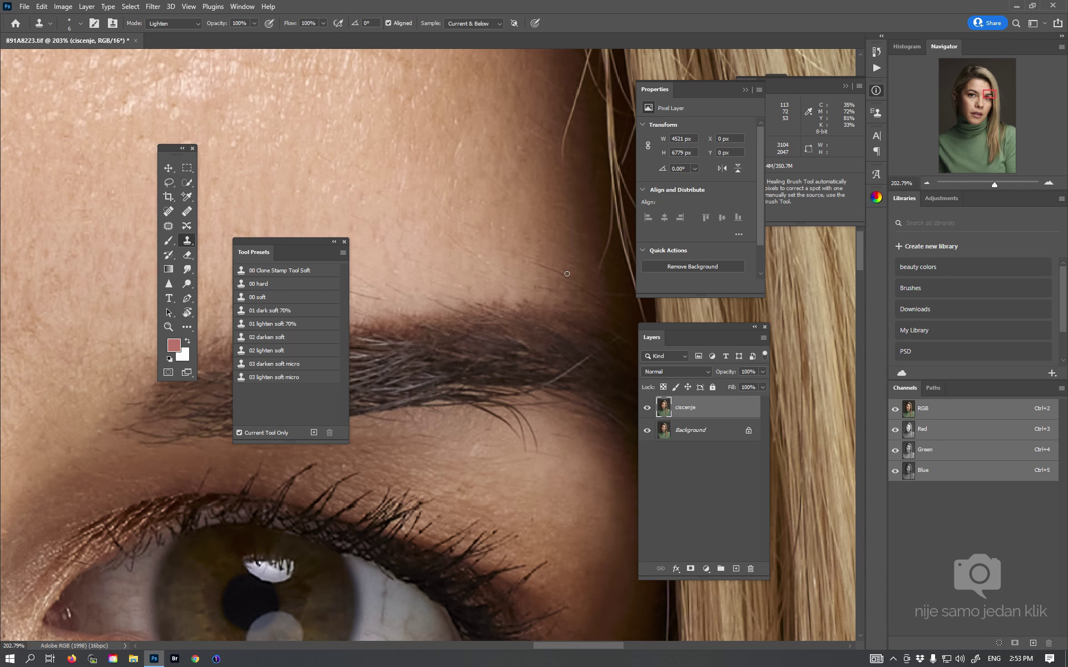
pyautogui.moveTo(518, 288); pyautogui.dragTo(522, 261)
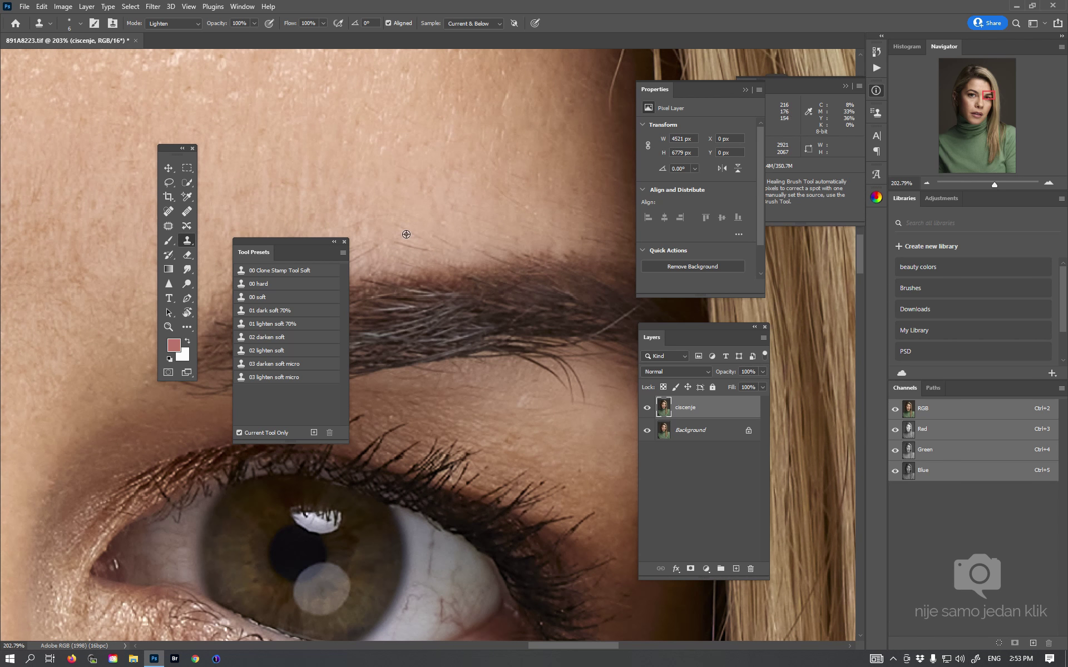
pyautogui.keyDown('alt'); pyautogui.click(520, 371); pyautogui.keyUp('alt')
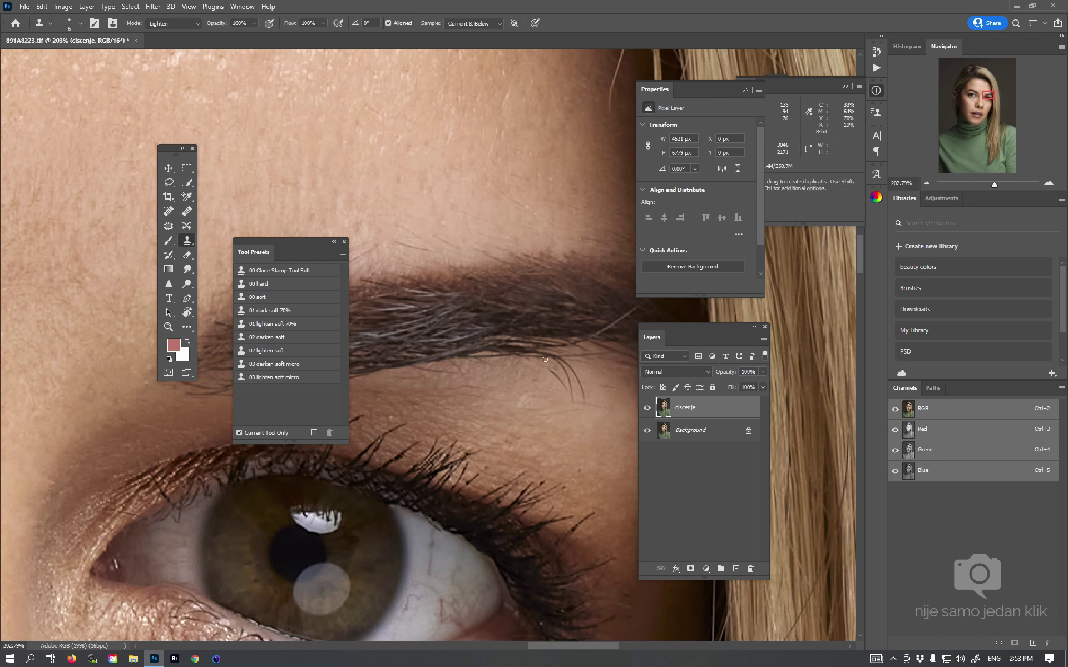
pyautogui.keyDown('alt'); pyautogui.click(525, 364); pyautogui.keyUp('alt')
# Darken-clone the skin along the eyebrow's upper edge with the '03 darken soft micro' brush
pyautogui.moveTo(525, 386); pyautogui.dragTo(464, 394)
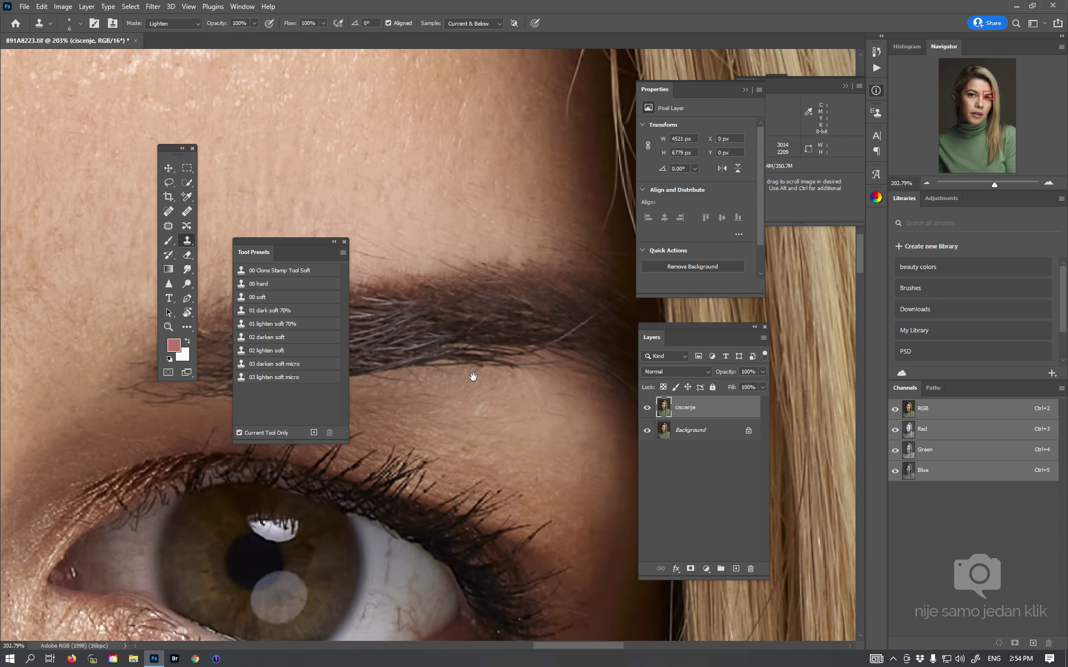
pyautogui.click(268, 364)
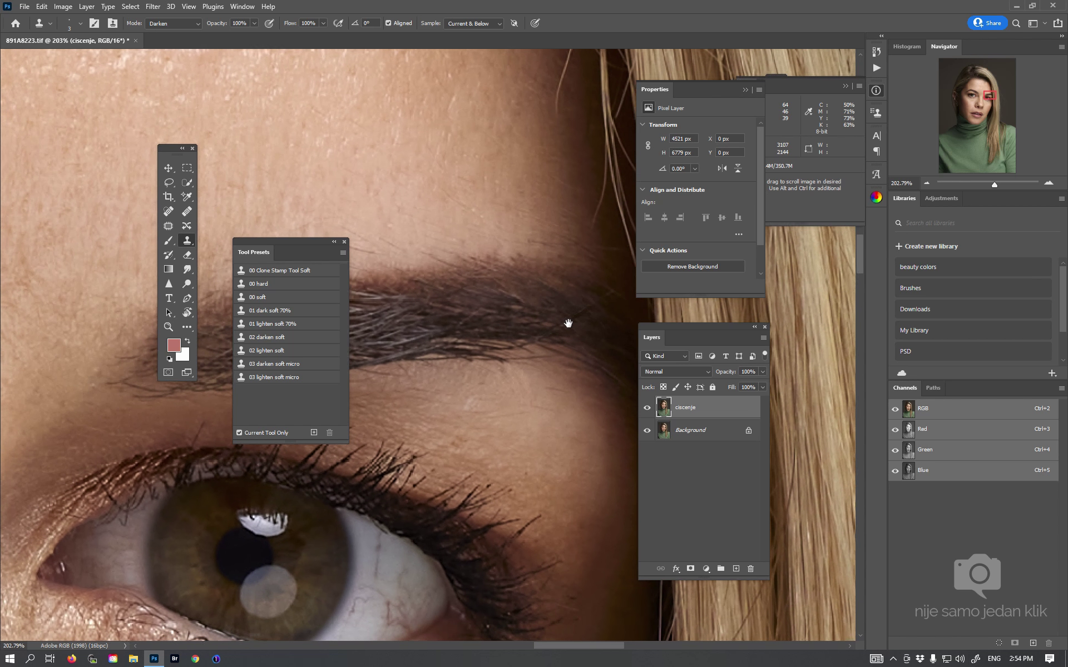
pyautogui.moveTo(549, 336); pyautogui.dragTo(564, 319)
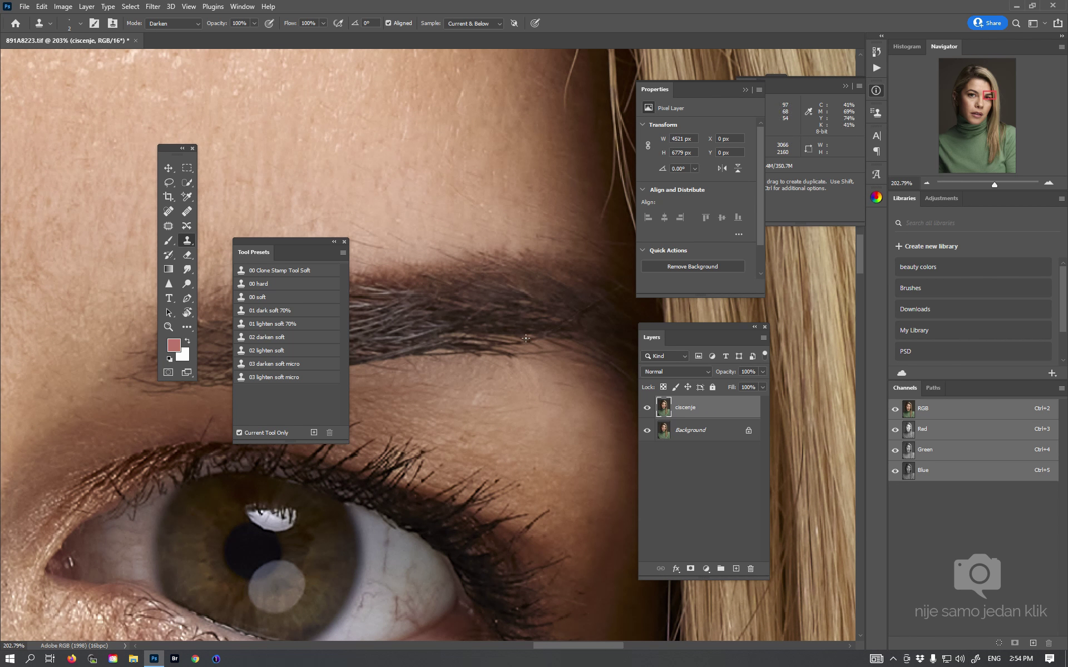
pyautogui.moveTo(542, 344); pyautogui.dragTo(501, 329)
pyautogui.moveTo(559, 347)
pyautogui.mouseDown()
pyautogui.moveTo(569, 350)
pyautogui.moveTo(557, 351)
pyautogui.mouseUp()
pyautogui.moveTo(550, 336)
pyautogui.mouseDown()
pyautogui.moveTo(514, 373)
pyautogui.moveTo(501, 343)
pyautogui.mouseUp()
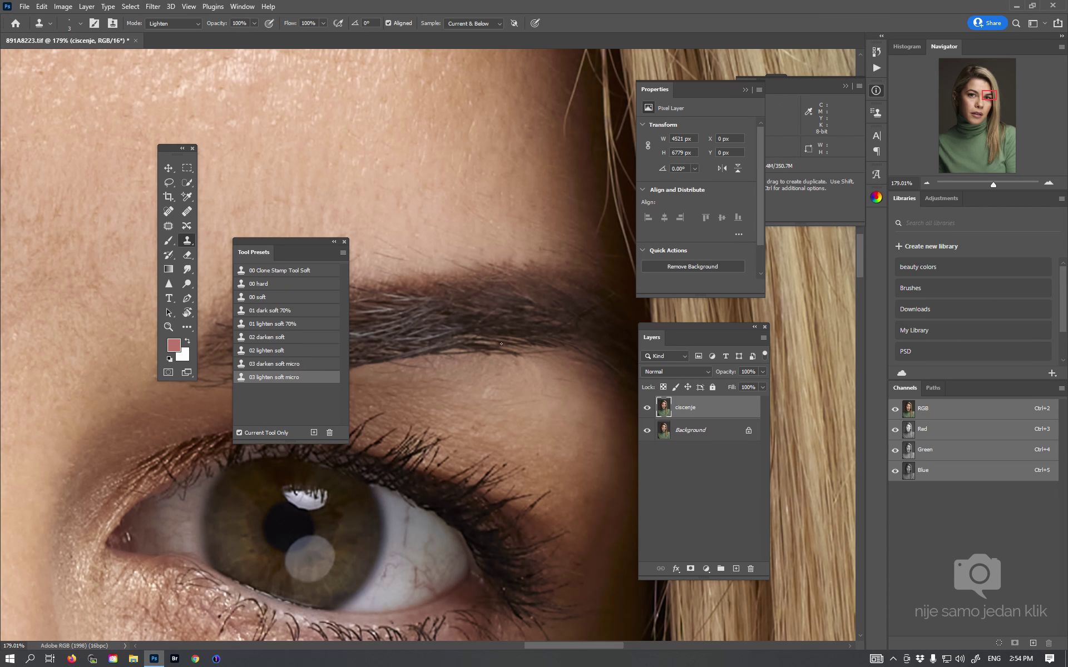
# Enlarge the brush, switch to the darkening micro preset and sample a source near the brow
pyautogui.press(']')
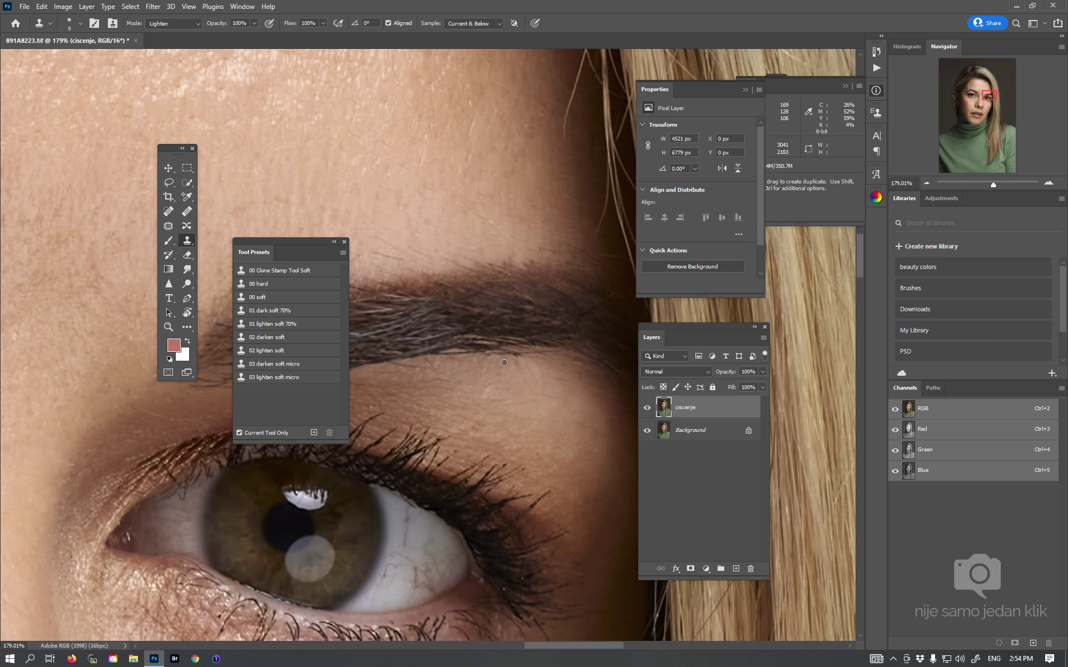
pyautogui.moveTo(543, 374)
pyautogui.mouseDown()
pyautogui.moveTo(485, 404)
pyautogui.moveTo(498, 365)
pyautogui.mouseUp()
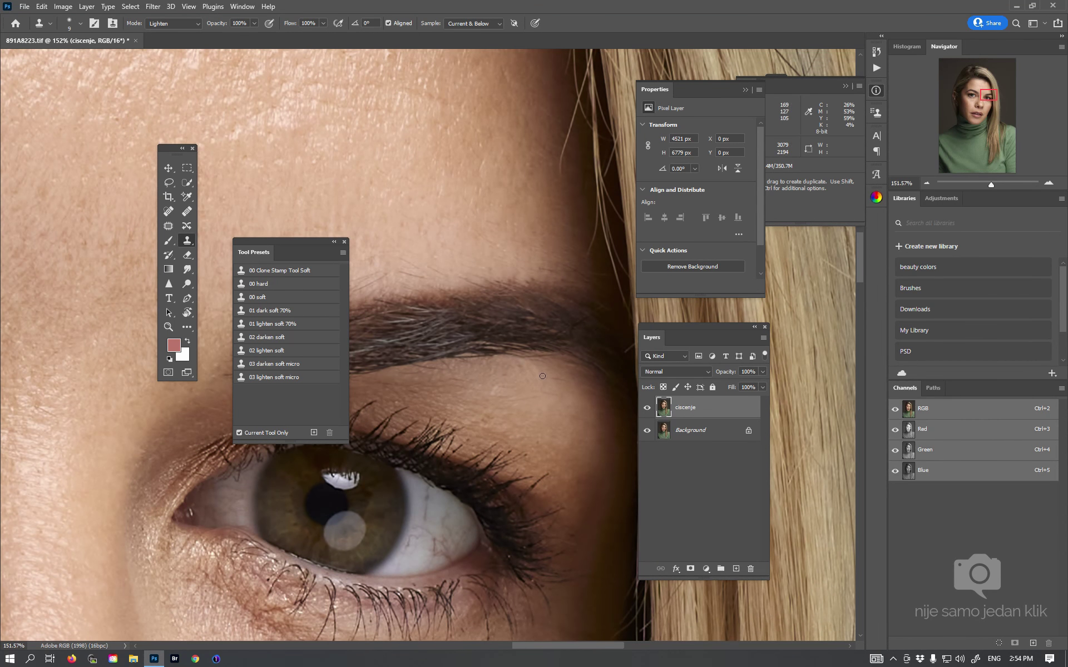
pyautogui.press('alt')
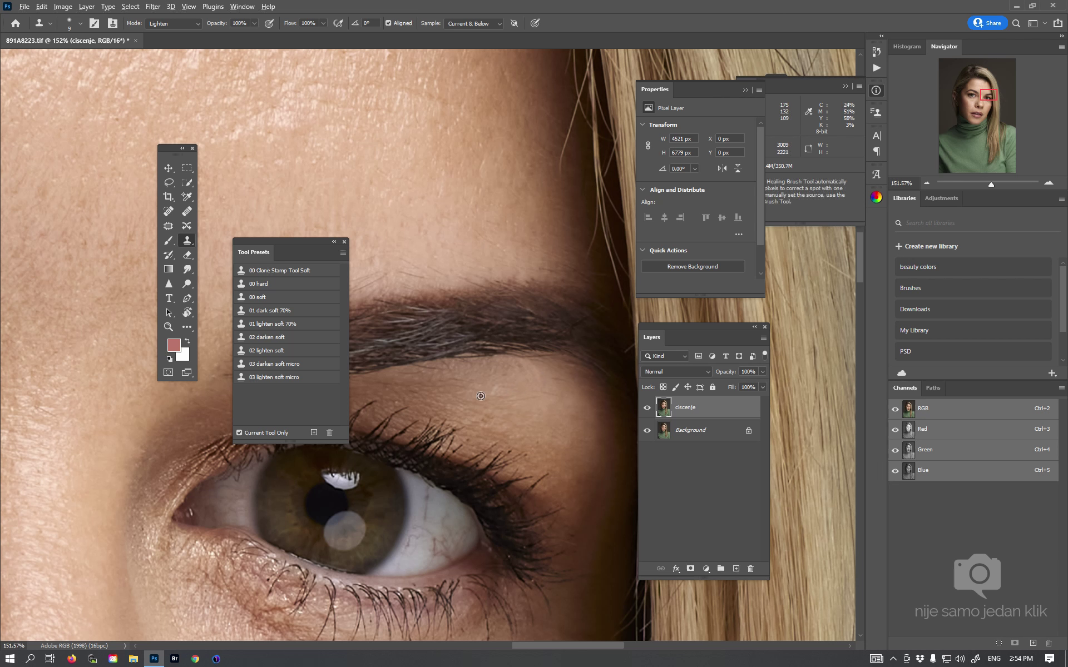
pyautogui.click(336, 367)
pyautogui.keyDown('alt'); pyautogui.click(489, 394); pyautogui.keyUp('alt')
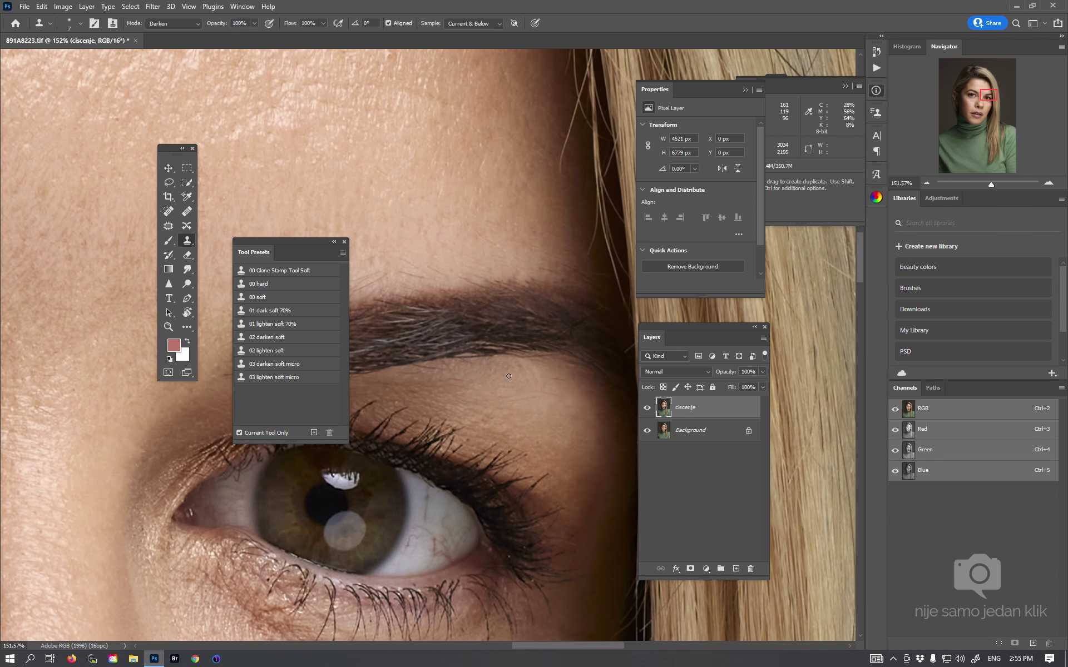
pyautogui.moveTo(506, 375); pyautogui.dragTo(540, 321)
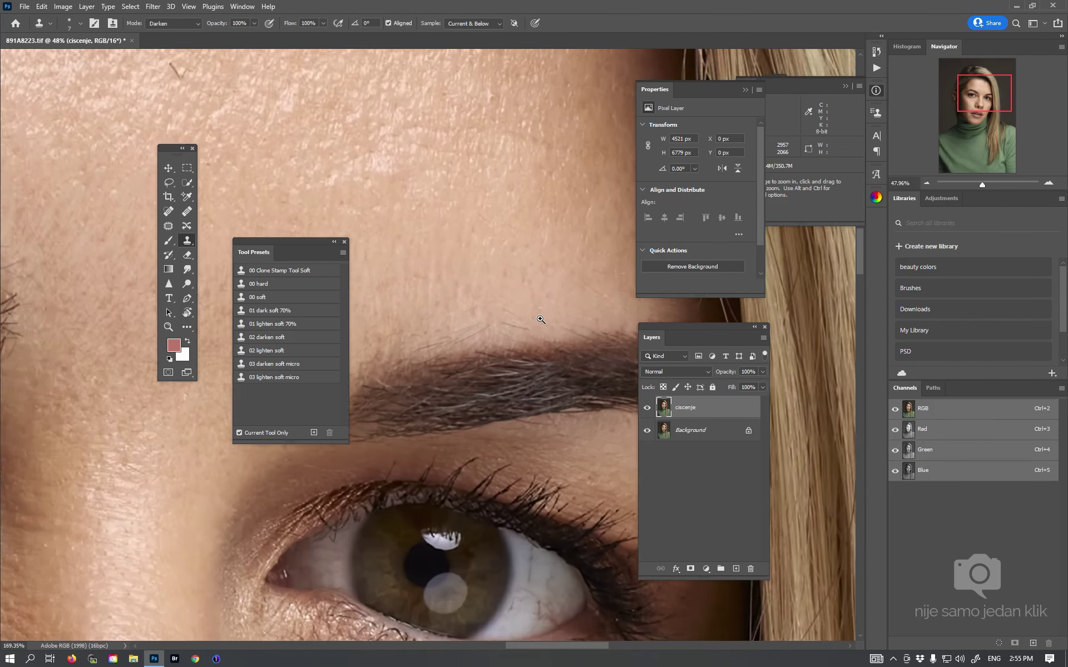
# Sample clean skin above the eyebrow with the enlarged lightening micro brush, then return to darkening
pyautogui.click(296, 377)
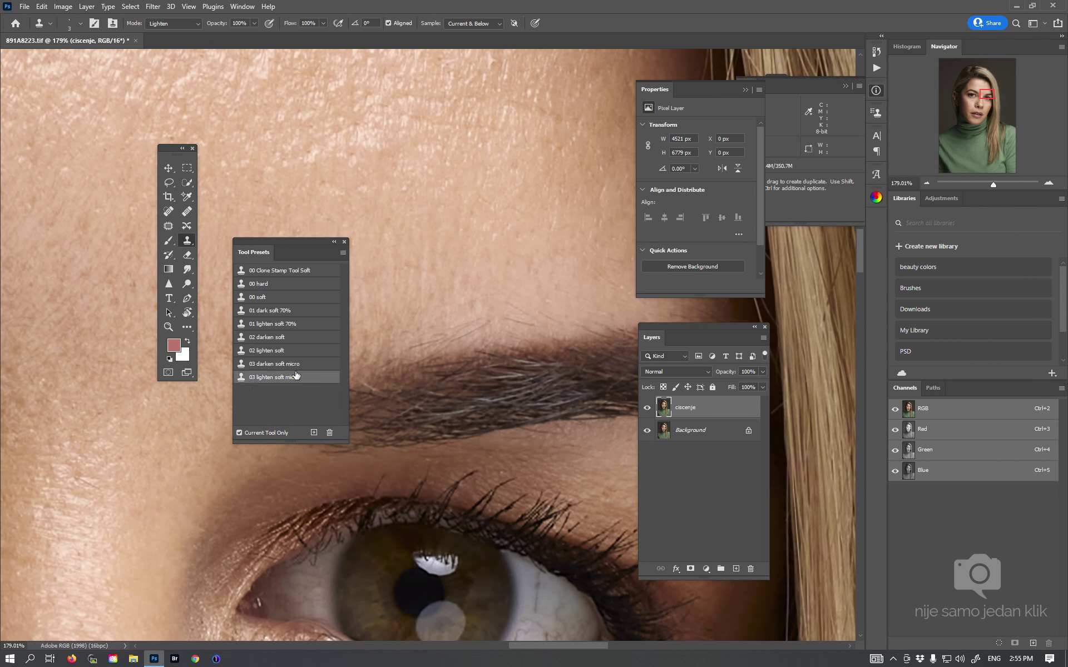
pyautogui.press(']')
pyautogui.press(']')
pyautogui.press(']')
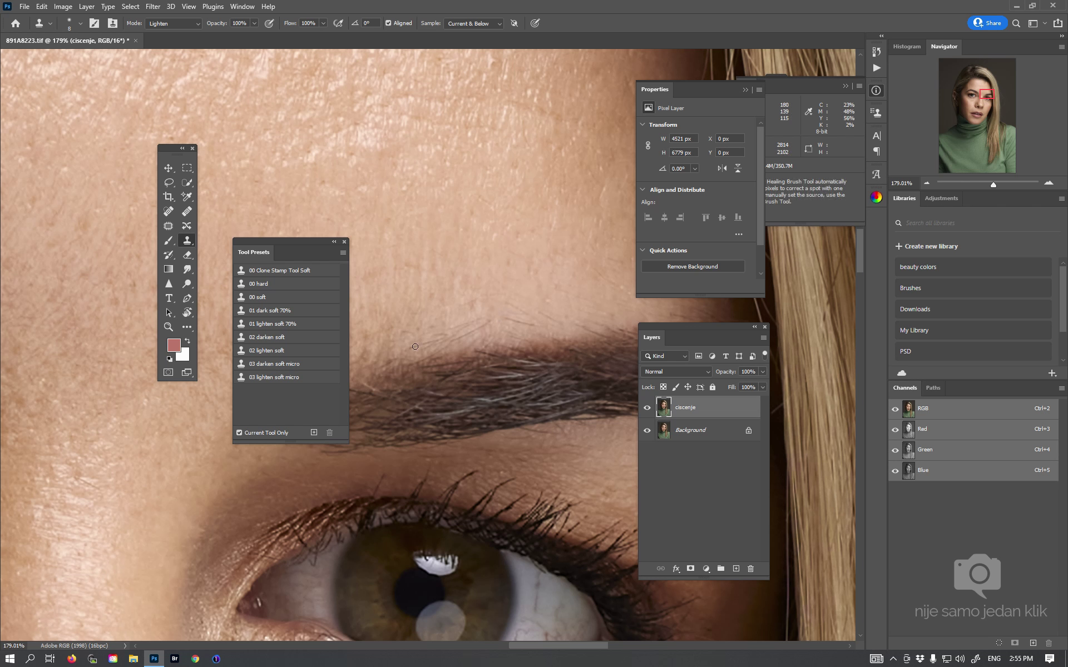
pyautogui.keyDown('alt'); pyautogui.click(510, 331); pyautogui.keyUp('alt')
pyautogui.hscroll(5, 563, 336)
pyautogui.hscroll(3, 530, 333)
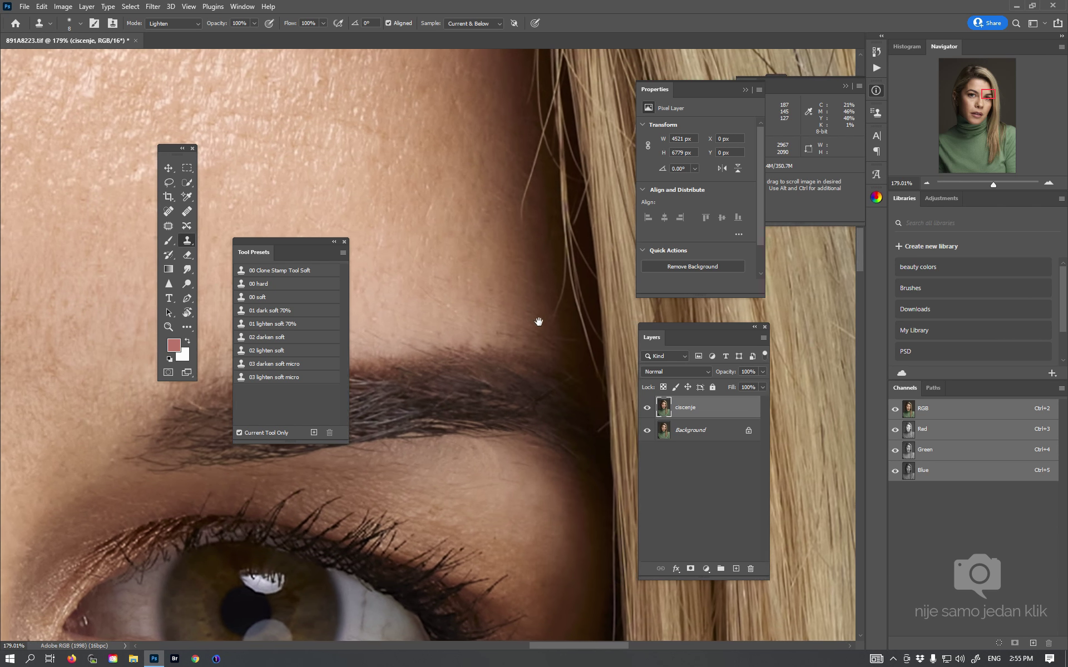
pyautogui.hscroll(2, 543, 320)
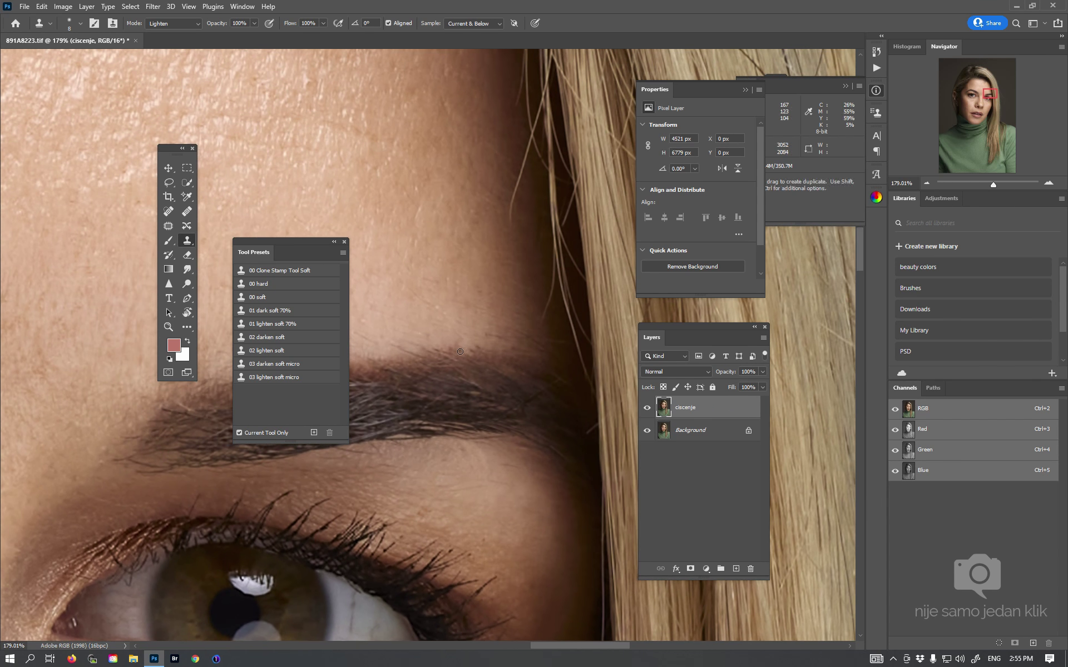
pyautogui.click(271, 364)
pyautogui.scroll(-2, 451, 383)
# Return to the forehead, select the lightening micro brush and sample a clone source
pyautogui.scroll(-3, 451, 384)
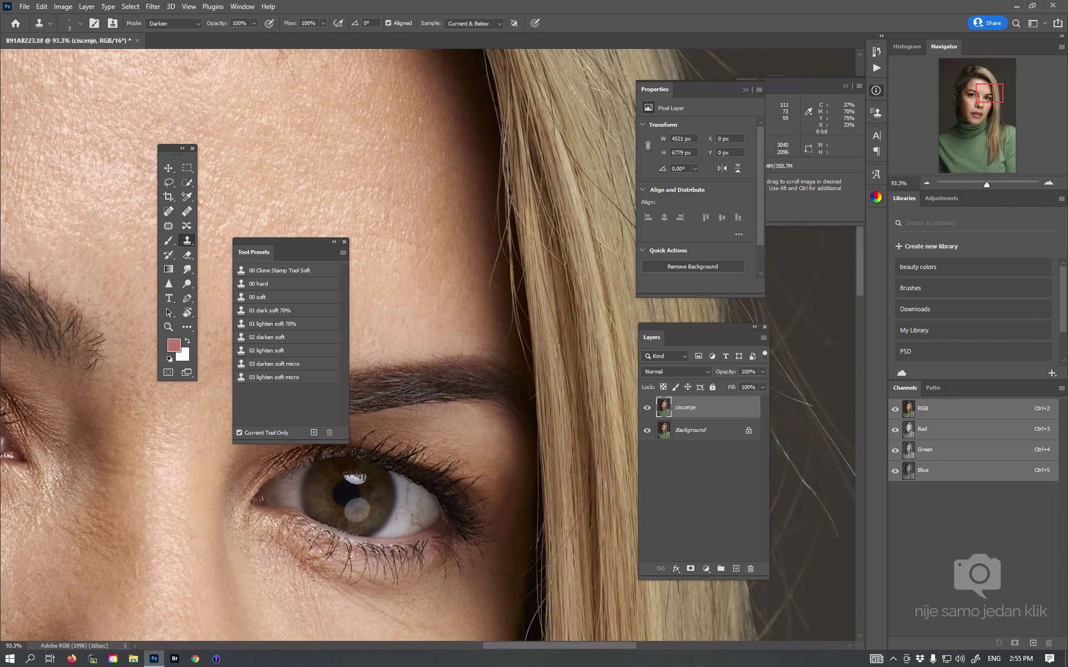
pyautogui.scroll(-1, 447, 369)
pyautogui.hscroll(-2, 589, 367)
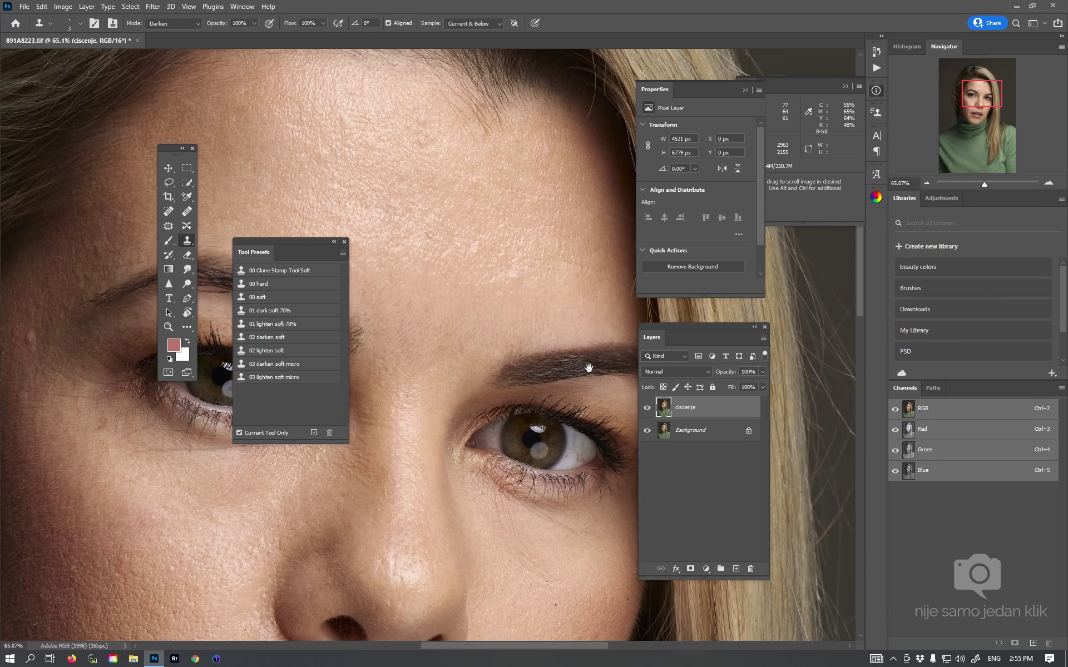
pyautogui.hscroll(-3, 540, 349)
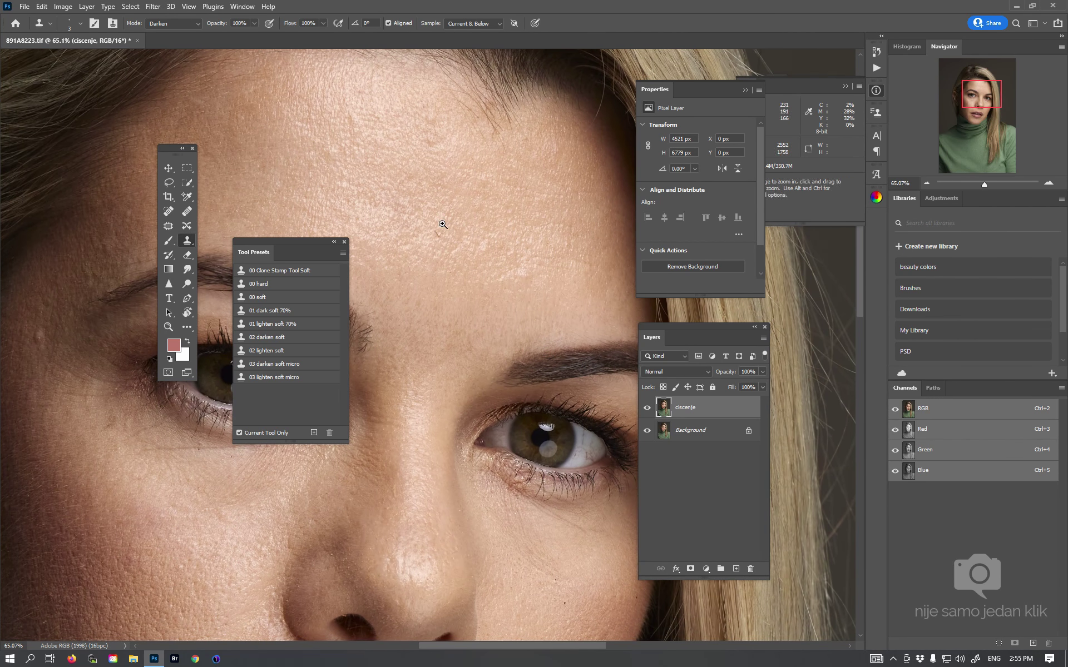
pyautogui.scroll(4, 442, 222)
pyautogui.click(300, 377)
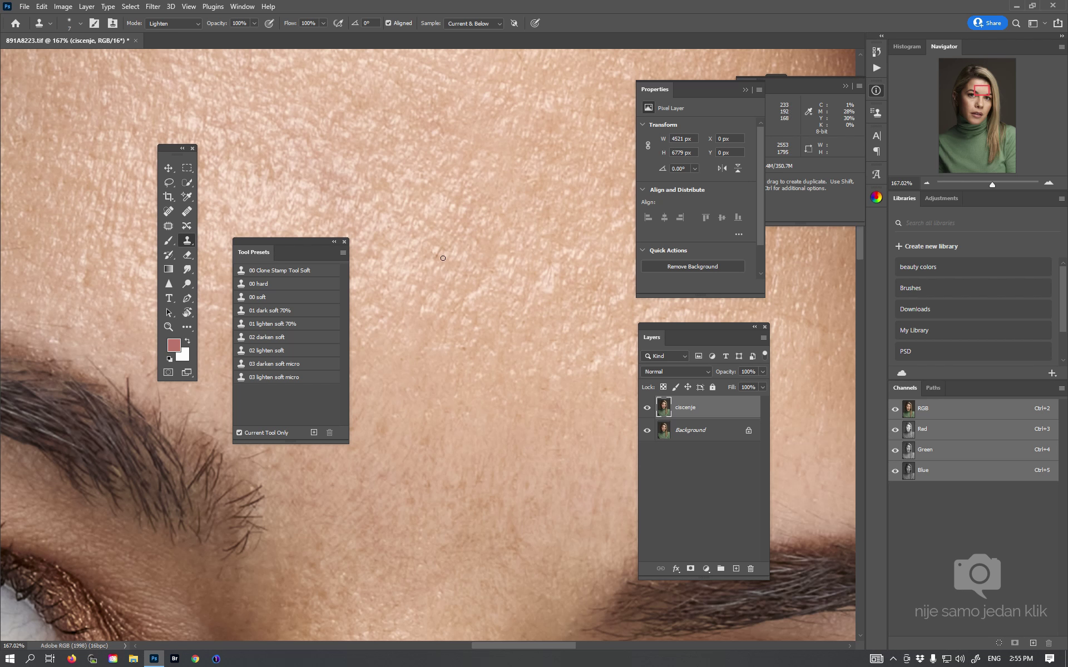
pyautogui.keyDown('alt'); pyautogui.click(439, 256); pyautogui.keyUp('alt')
# Save the portrait as TIFF with no image compression and RLE layer compression
pyautogui.hotkey('ctrl', 's')
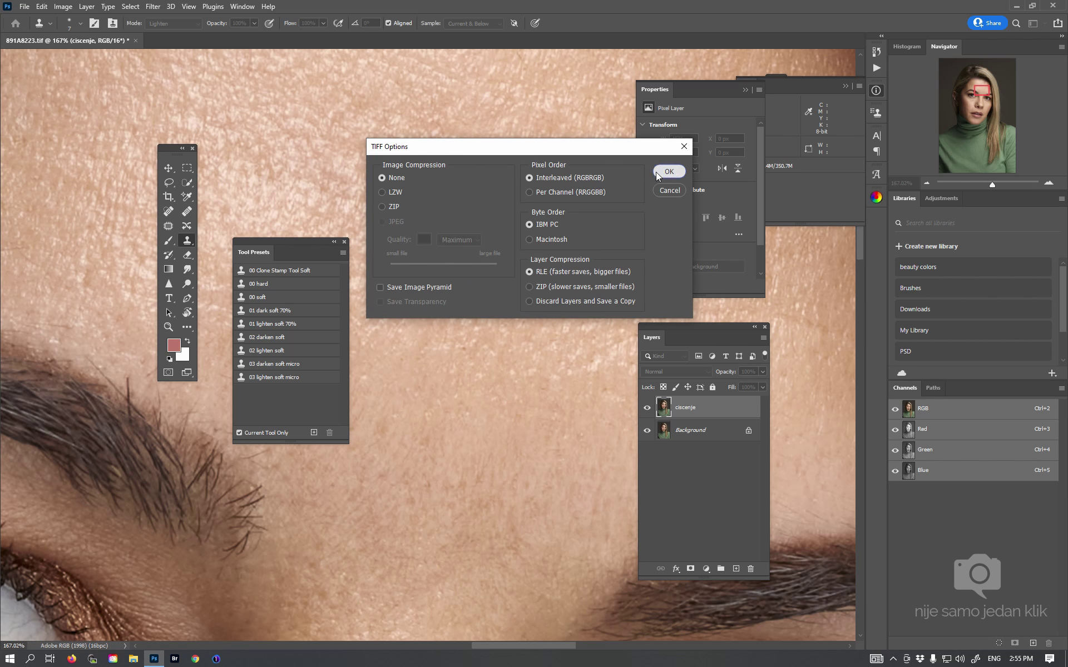
pyautogui.click(668, 172)
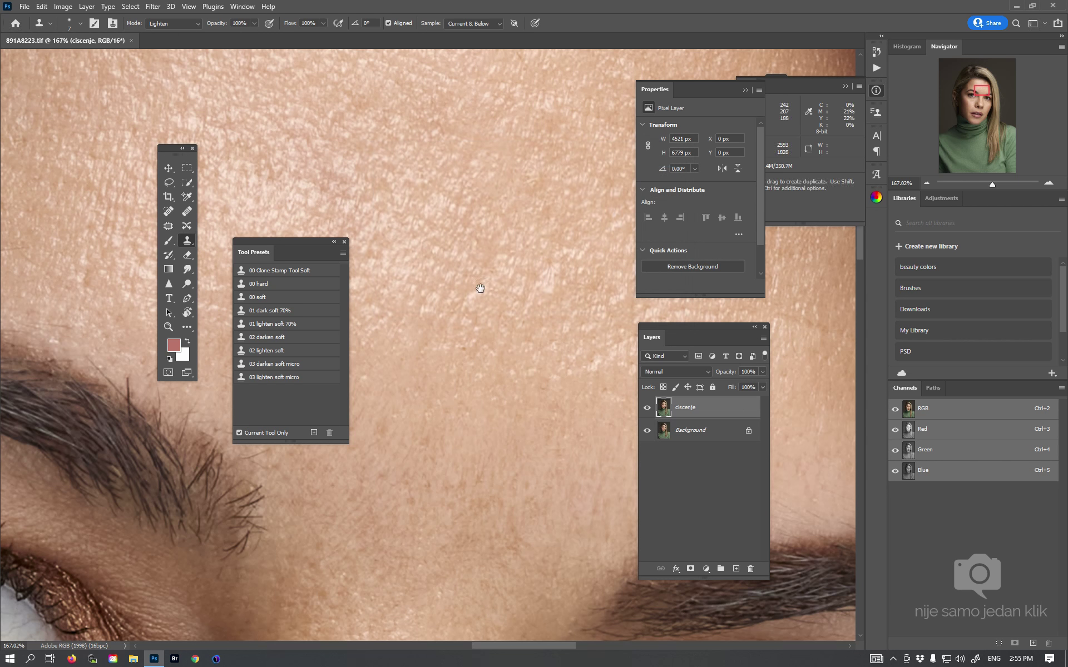
pyautogui.moveTo(452, 317); pyautogui.dragTo(518, 302)
# Lighten dark patches above the eyebrow with the small lightening clone brush
pyautogui.moveTo(445, 334); pyautogui.dragTo(551, 283)
pyautogui.click(283, 377)
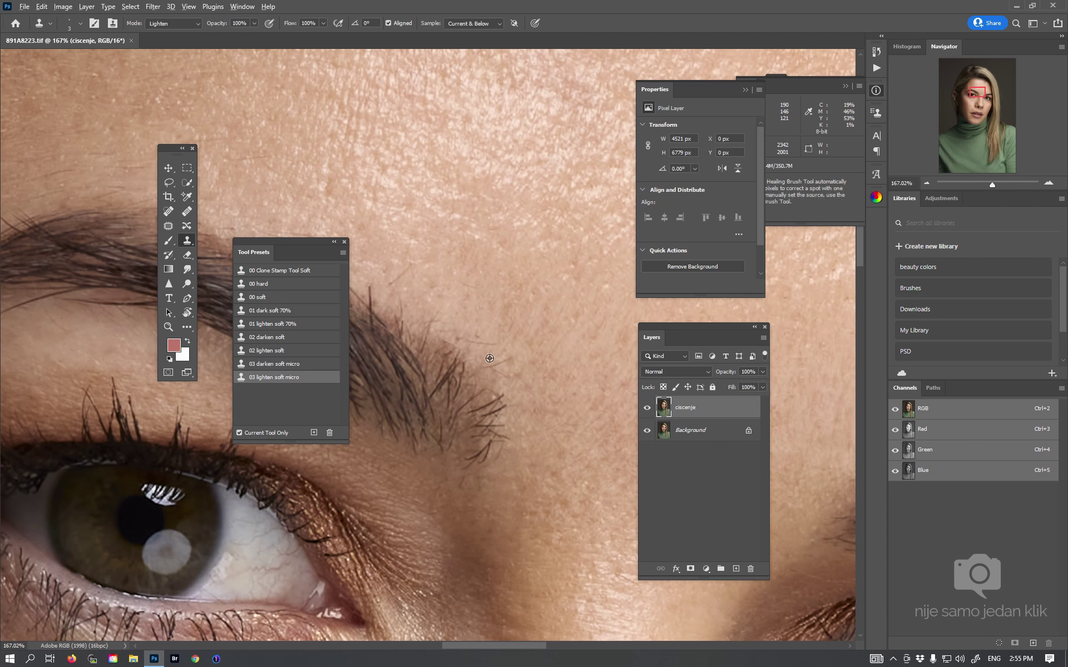
pyautogui.press('ctrl')
pyautogui.keyDown('alt'); pyautogui.click(480, 353); pyautogui.keyUp('alt')
pyautogui.click(476, 346)
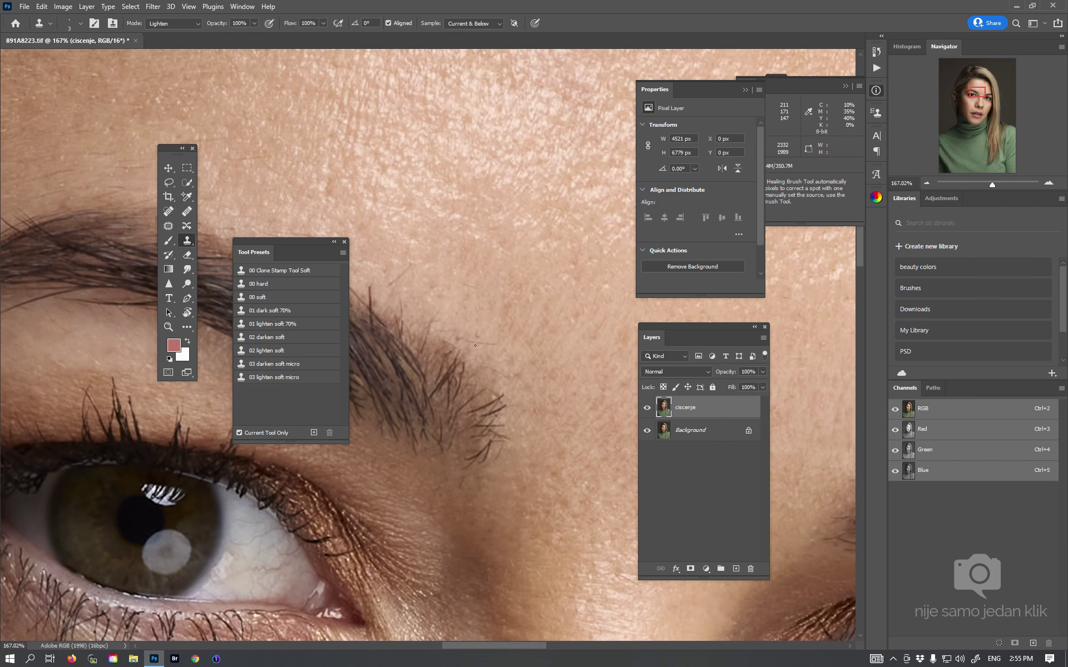
pyautogui.moveTo(460, 338); pyautogui.dragTo(485, 342)
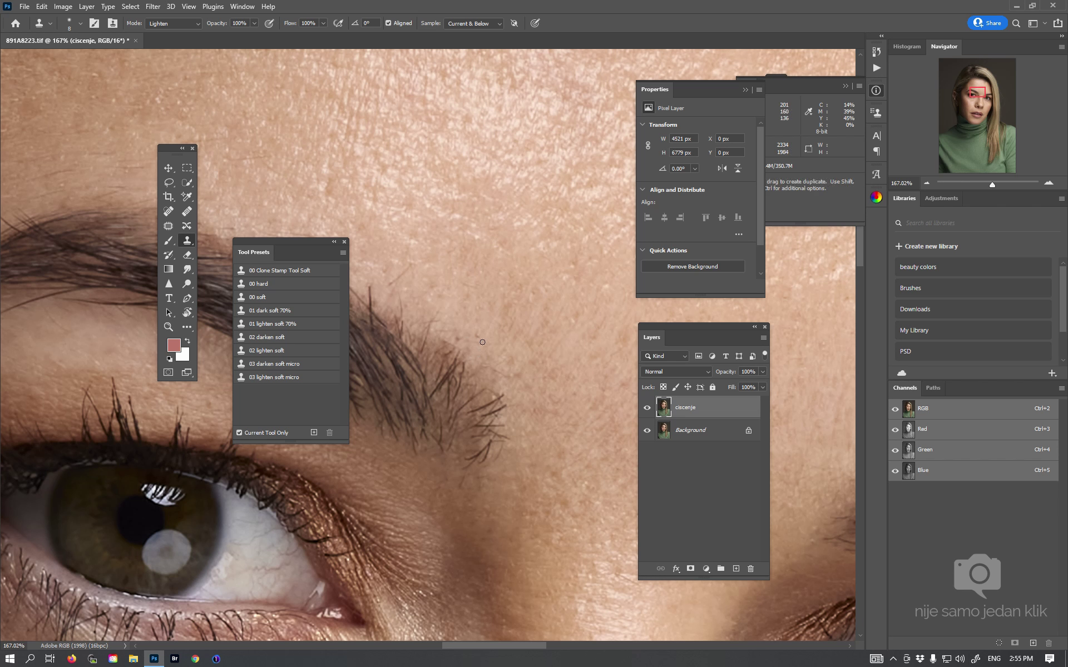
pyautogui.keyDown('alt'); pyautogui.click(483, 346); pyautogui.keyUp('alt')
# Switch to the enlarged darkening brush, sample forehead skin, and zoom out to review
pyautogui.scroll(-3, 560, 403)
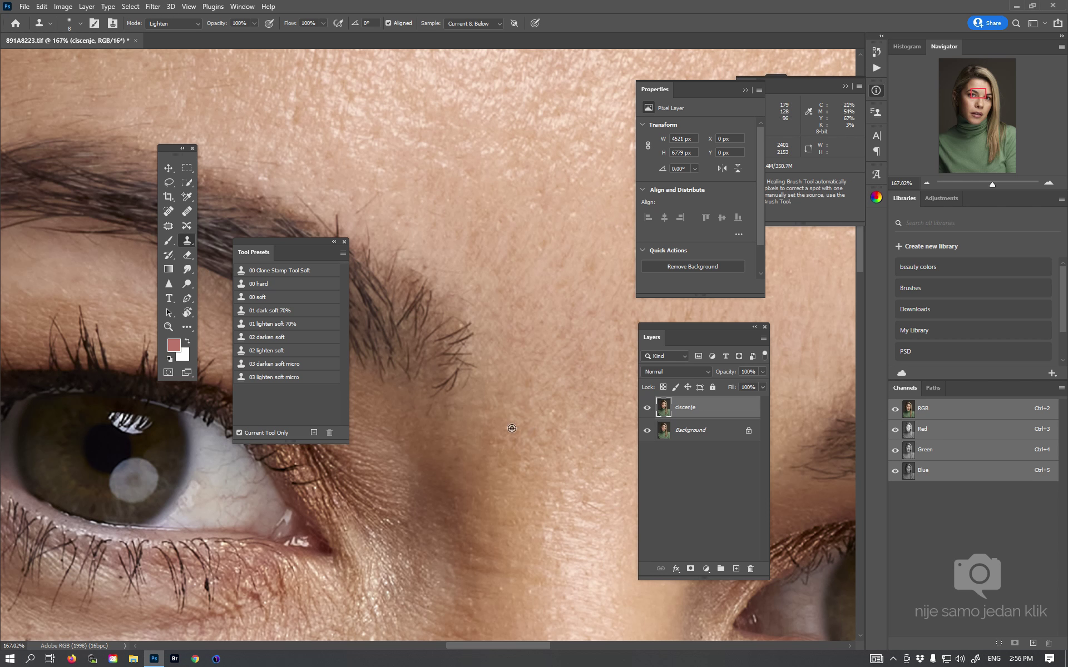
pyautogui.scroll(-5, 528, 414)
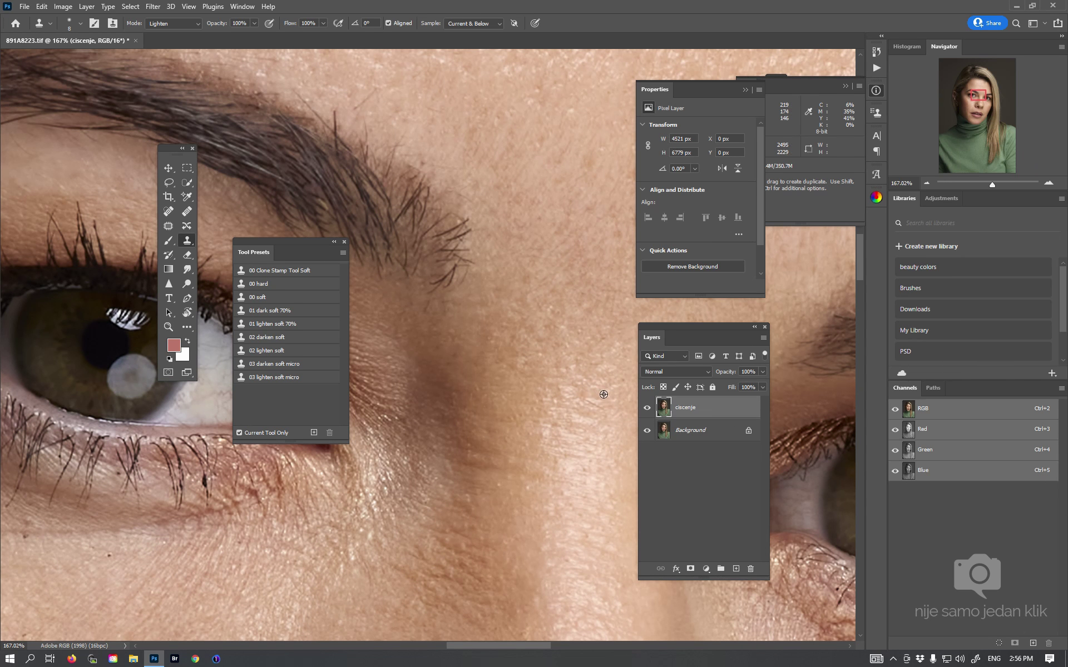
pyautogui.scroll(3, 567, 453)
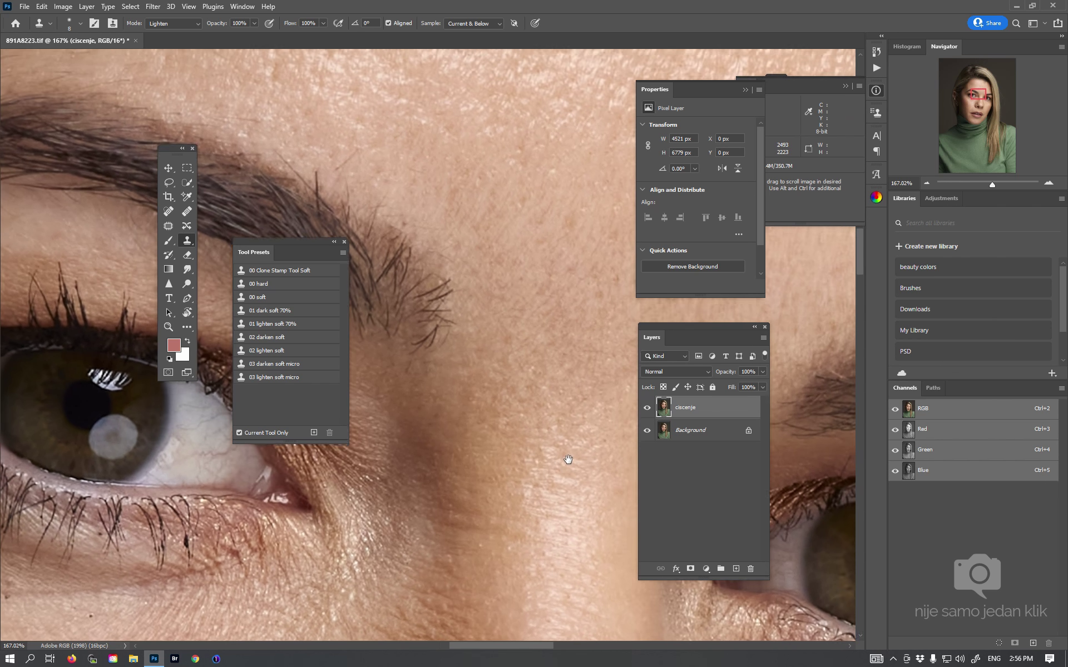
pyautogui.scroll(3, 516, 239)
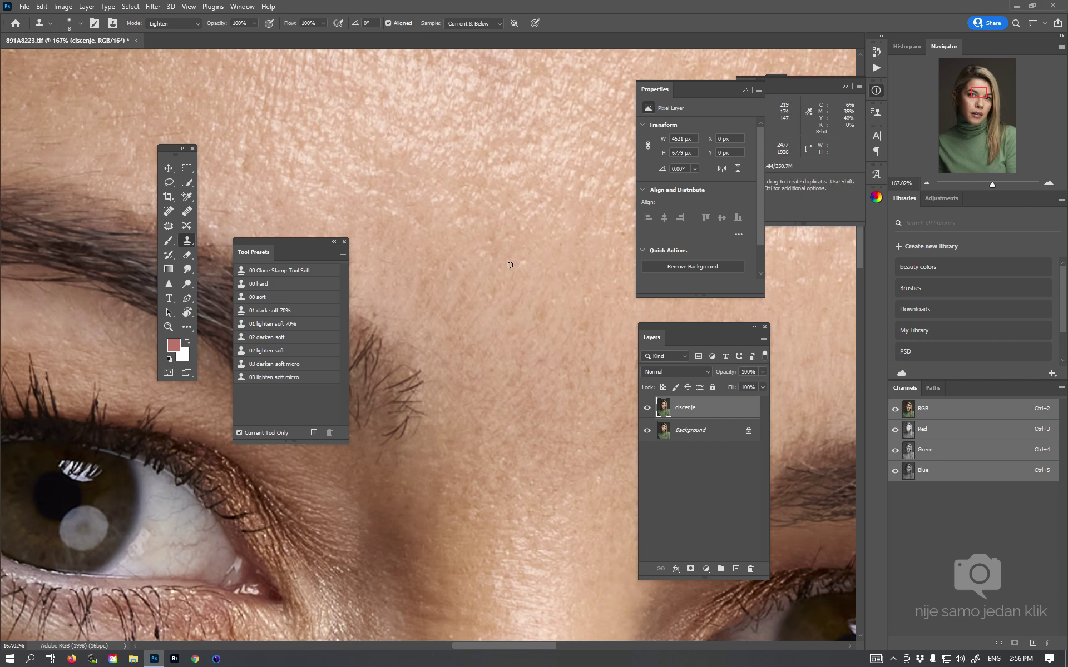
pyautogui.click(295, 364)
pyautogui.press(']')
pyautogui.press(']')
pyautogui.press(']')
pyautogui.keyDown('alt'); pyautogui.click(498, 288); pyautogui.keyUp('alt')
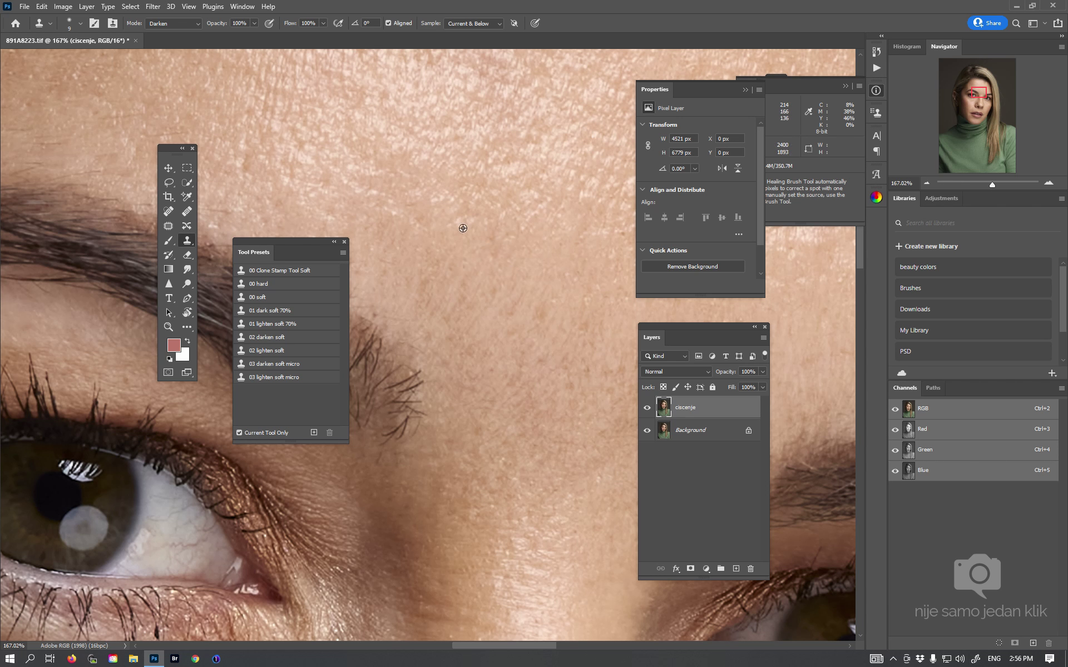
pyautogui.moveTo(528, 275); pyautogui.dragTo(455, 282)
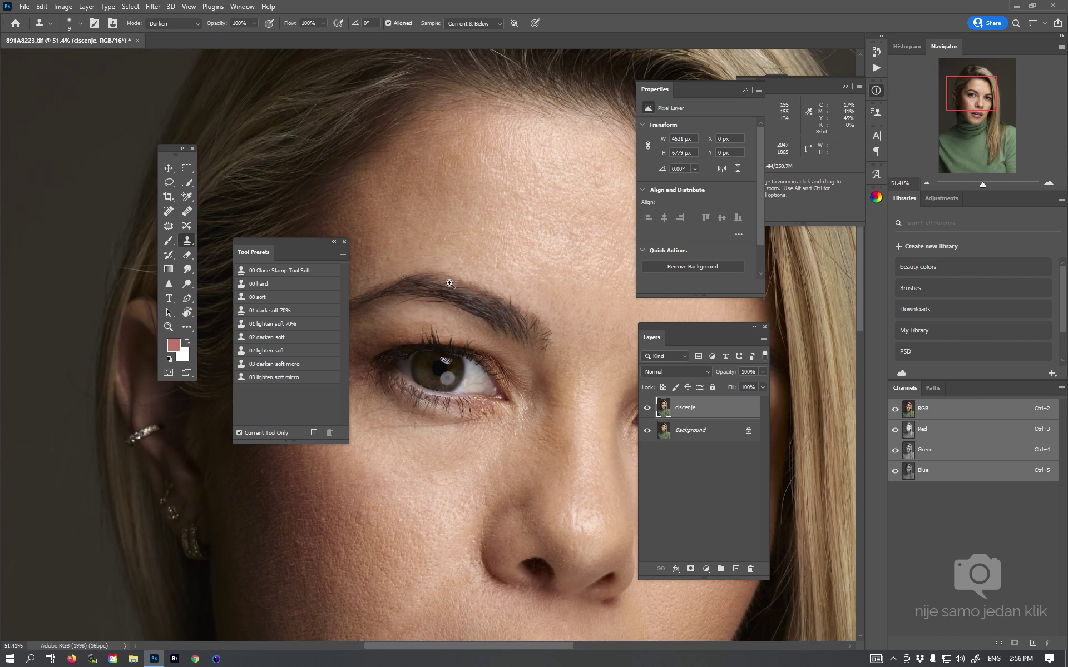
# With the small Lighten-mode clone brush, clear thin dark hairs and dark skin under the eyebrow
pyautogui.moveTo(455, 282)
pyautogui.mouseDown()
pyautogui.moveTo(528, 286)
pyautogui.moveTo(563, 319)
pyautogui.moveTo(543, 336)
pyautogui.moveTo(588, 318)
pyautogui.mouseUp()
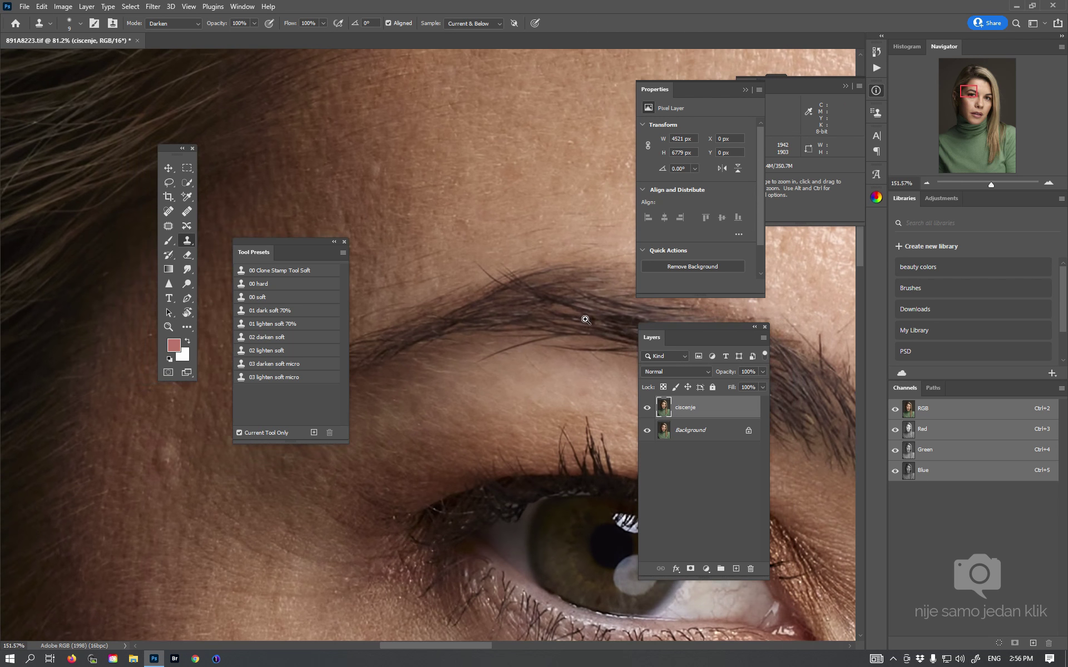
pyautogui.click(274, 377)
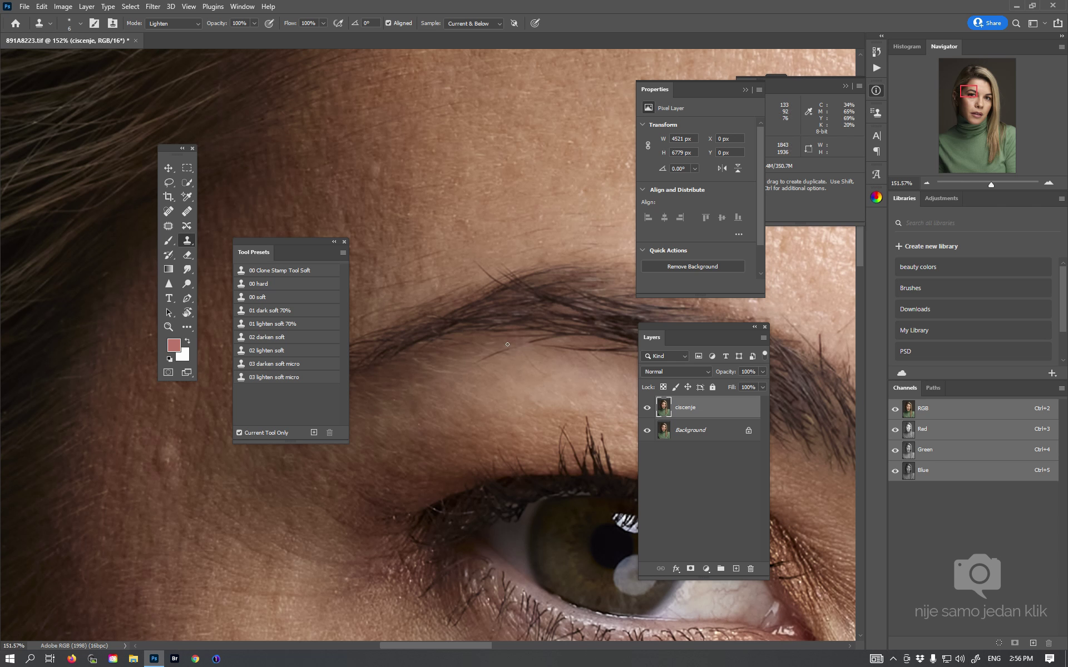
pyautogui.moveTo(497, 348)
pyautogui.mouseDown()
pyautogui.moveTo(485, 356)
pyautogui.moveTo(515, 349)
pyautogui.mouseUp()
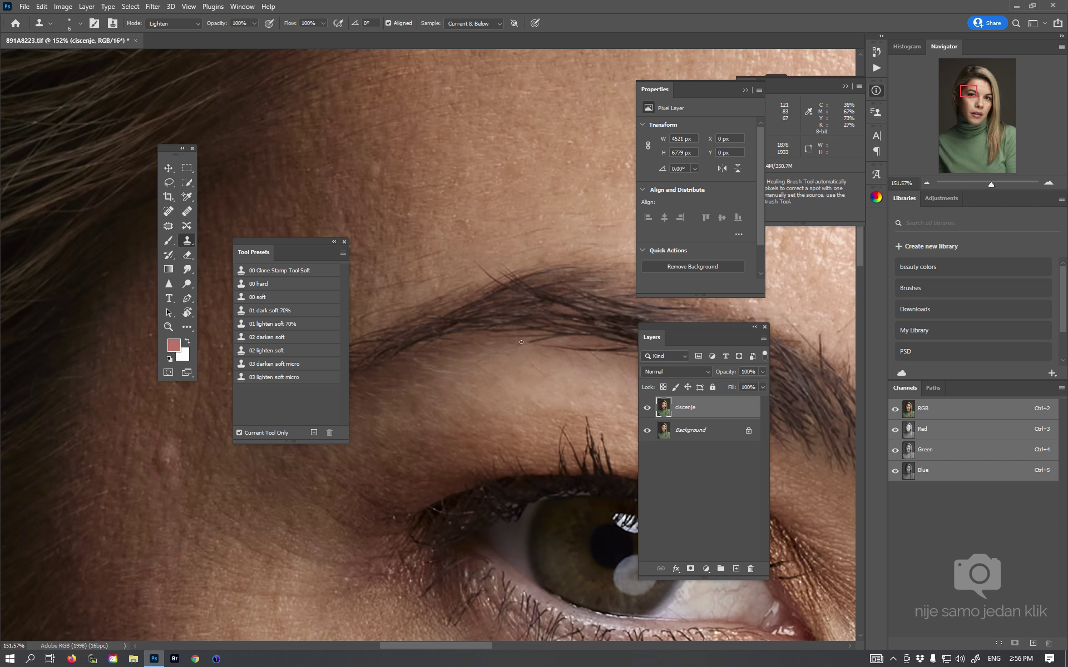
pyautogui.moveTo(546, 354); pyautogui.dragTo(534, 362)
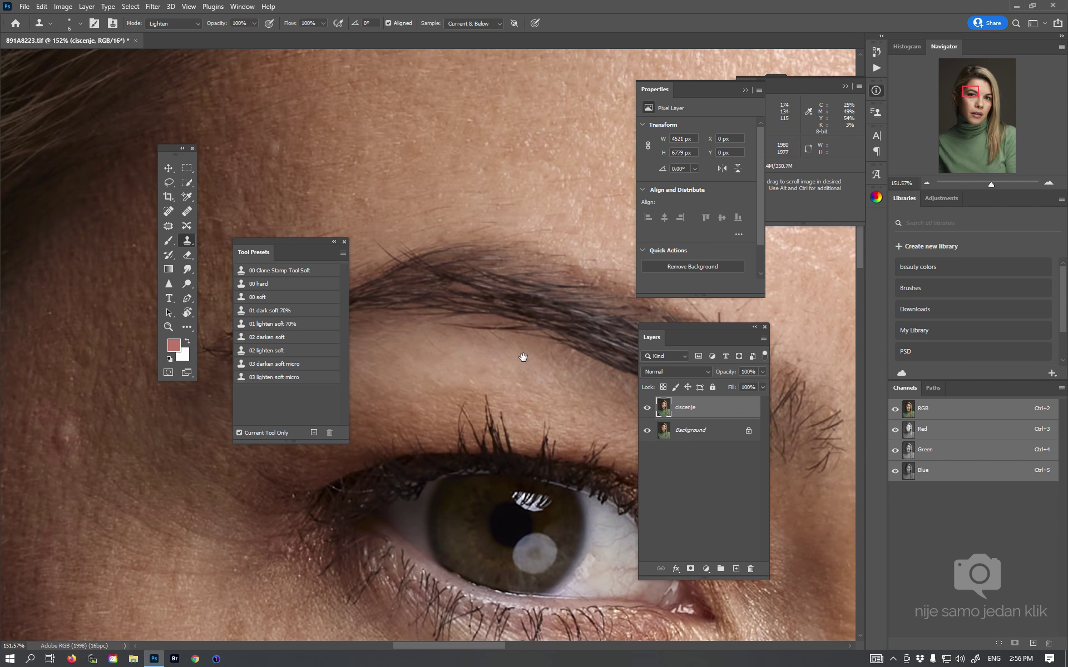
pyautogui.moveTo(508, 344); pyautogui.dragTo(501, 337)
pyautogui.moveTo(445, 350); pyautogui.dragTo(436, 348)
pyautogui.press(']')
pyautogui.moveTo(502, 336)
pyautogui.mouseDown()
pyautogui.moveTo(458, 380)
pyautogui.moveTo(512, 351)
pyautogui.mouseUp()
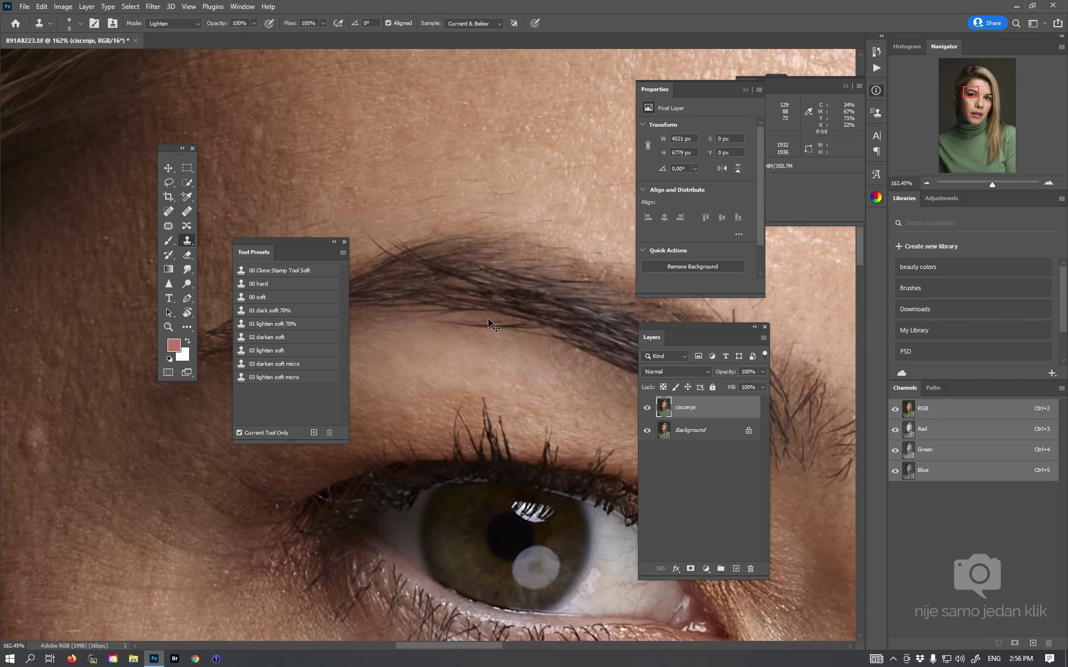
pyautogui.moveTo(490, 326); pyautogui.dragTo(453, 322)
pyautogui.moveTo(518, 328); pyautogui.dragTo(508, 333)
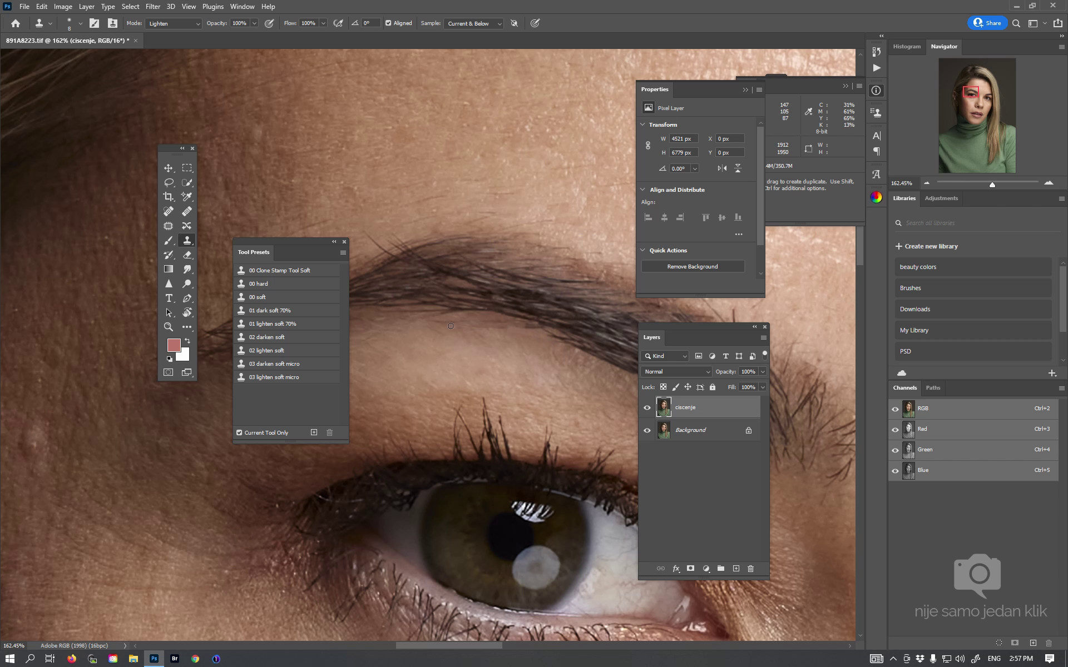
pyautogui.keyDown('alt'); pyautogui.click(494, 327); pyautogui.keyUp('alt')
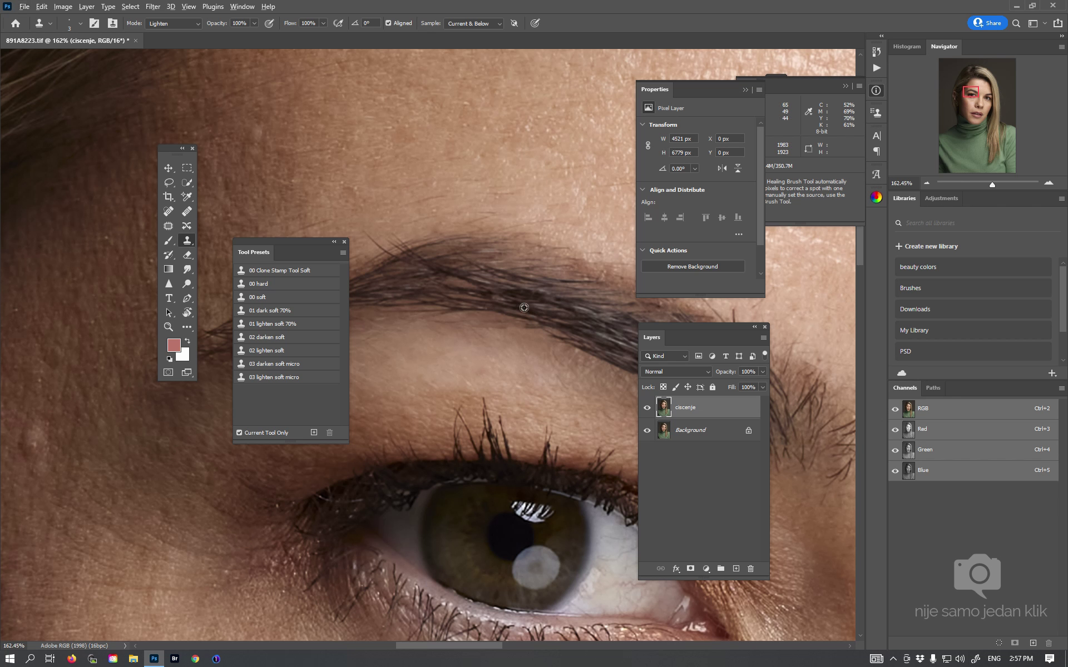
# Switch to the fine Darken-mode clone preset and darken light strips along the brow's underside
pyautogui.click(275, 364)
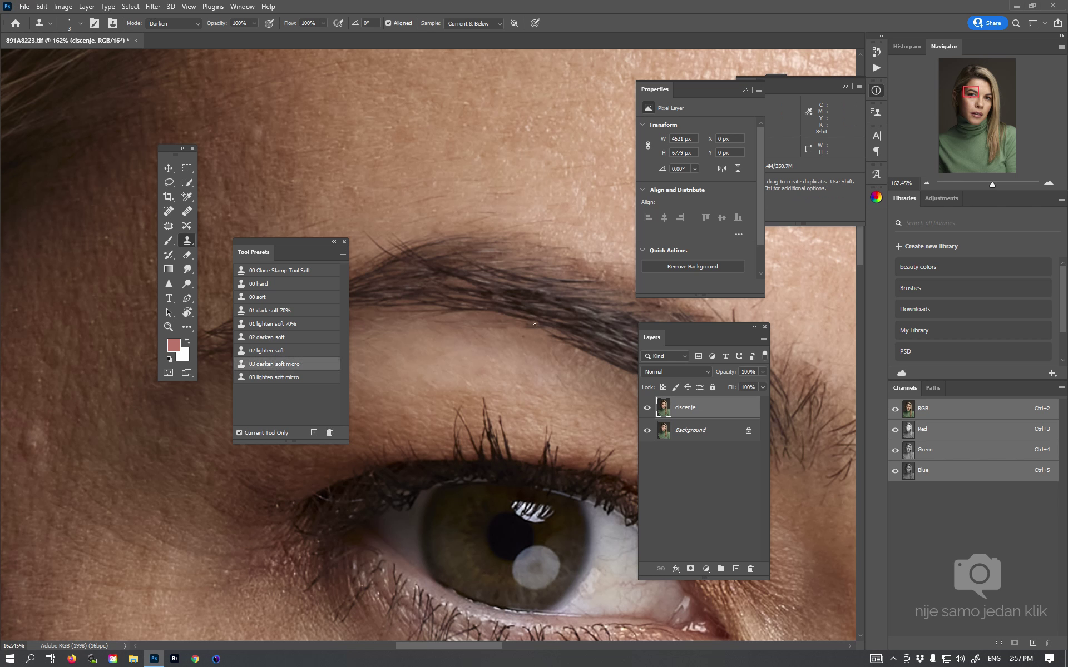
pyautogui.moveTo(541, 330); pyautogui.dragTo(431, 312)
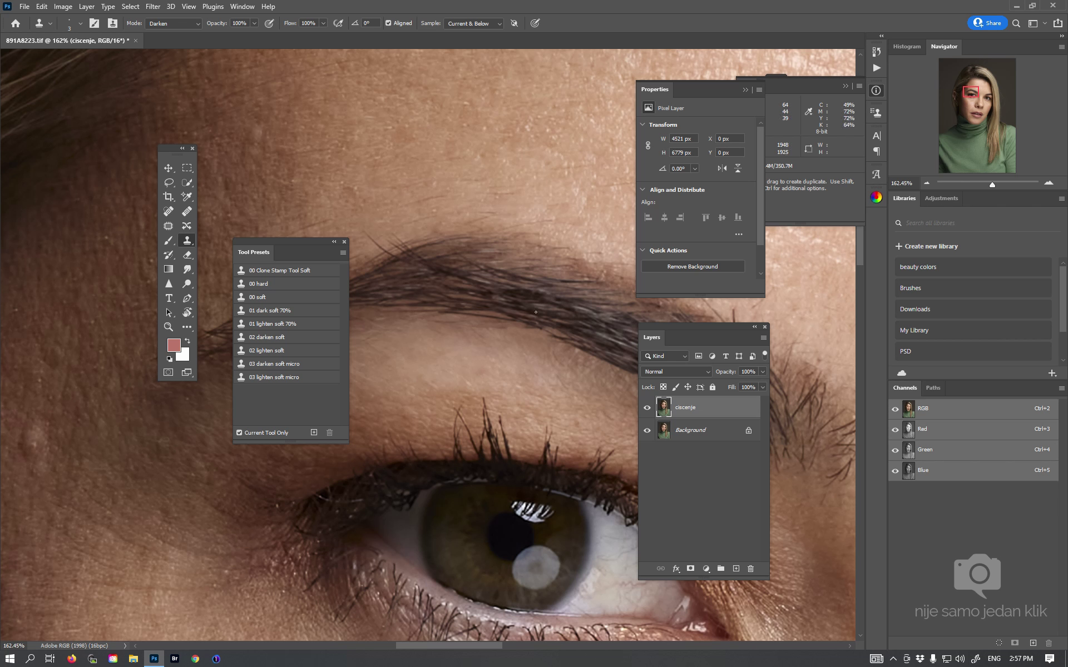
pyautogui.moveTo(550, 328); pyautogui.dragTo(447, 304)
pyautogui.moveTo(513, 319); pyautogui.dragTo(453, 353)
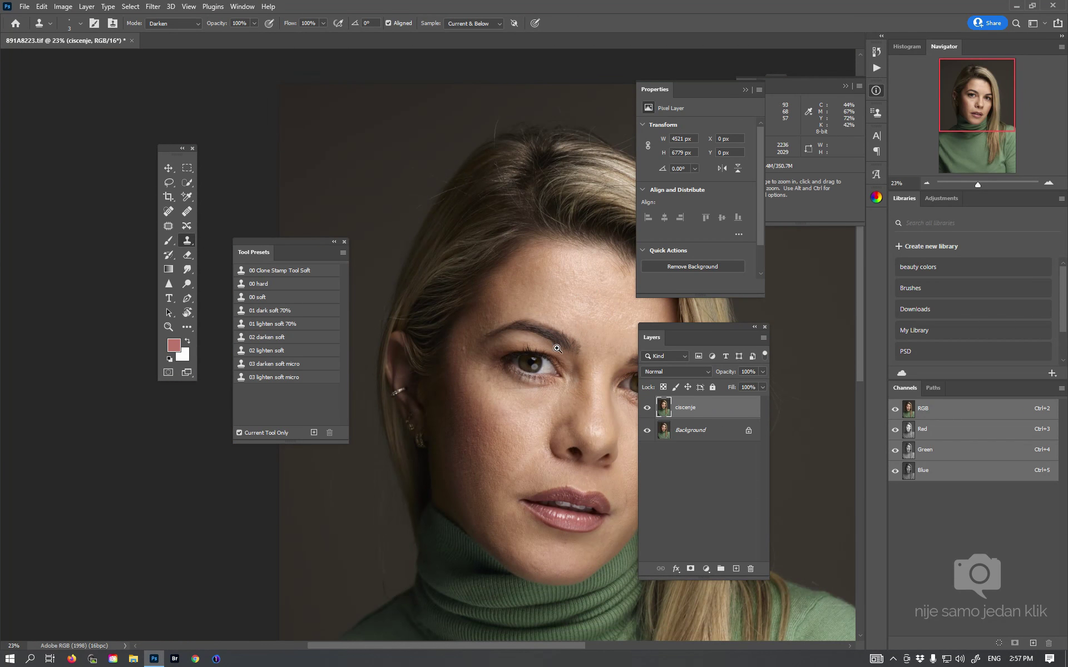
# Zoom in and lighten a small spot near the eyebrow with the slightly enlarged 03 lighten soft micro preset
pyautogui.moveTo(557, 348); pyautogui.dragTo(601, 349)
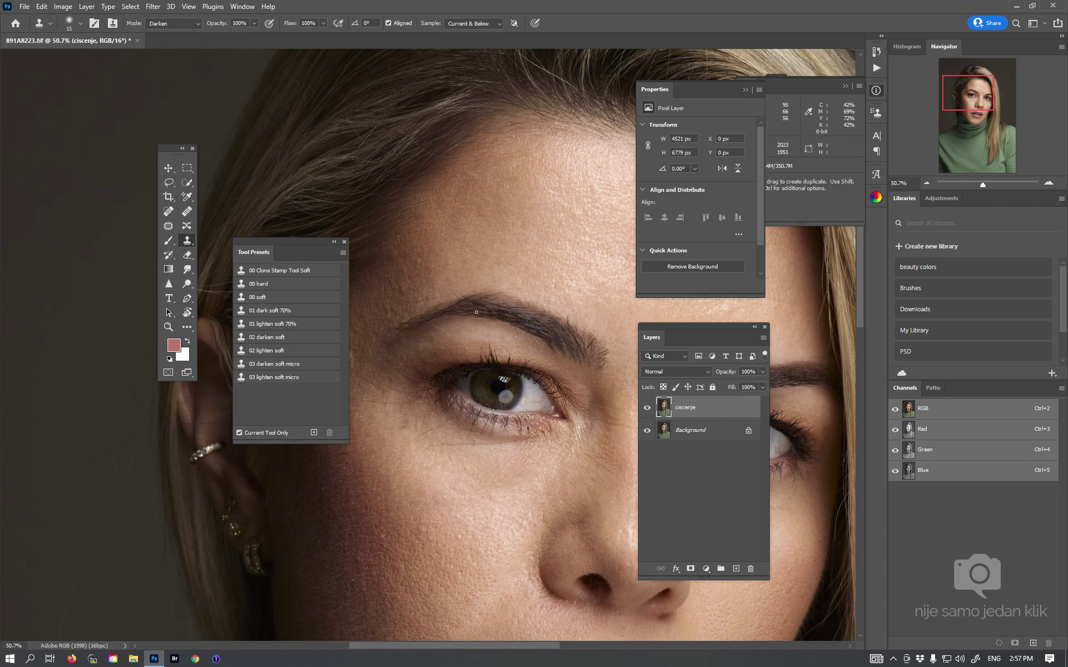
pyautogui.moveTo(572, 328)
pyautogui.mouseDown()
pyautogui.moveTo(534, 331)
pyautogui.moveTo(685, 317)
pyautogui.mouseUp()
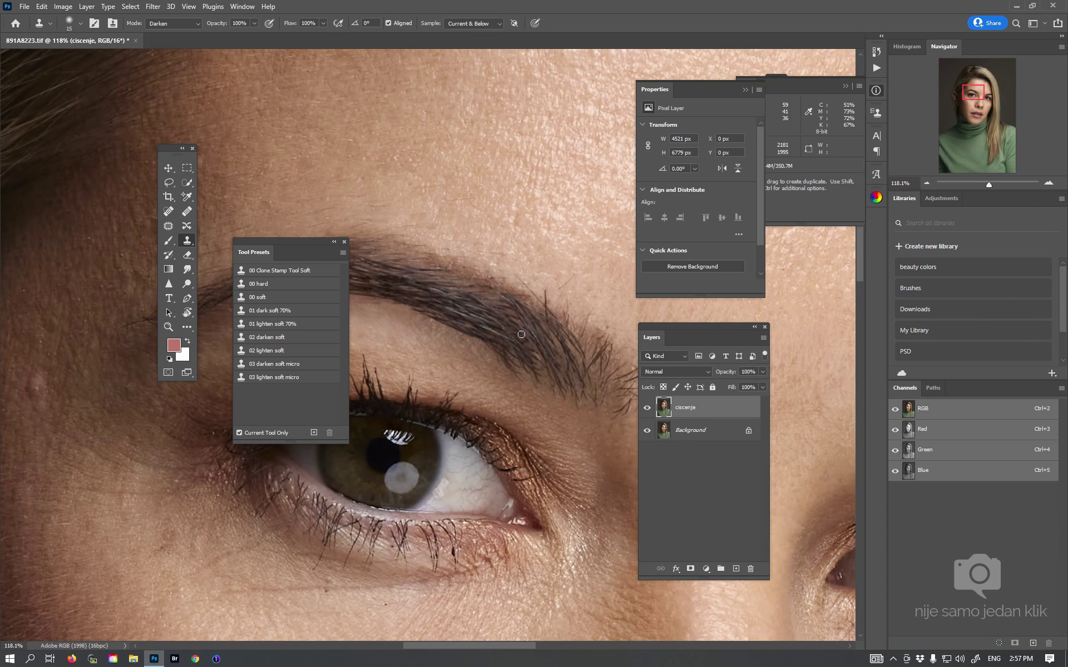
pyautogui.click(284, 364)
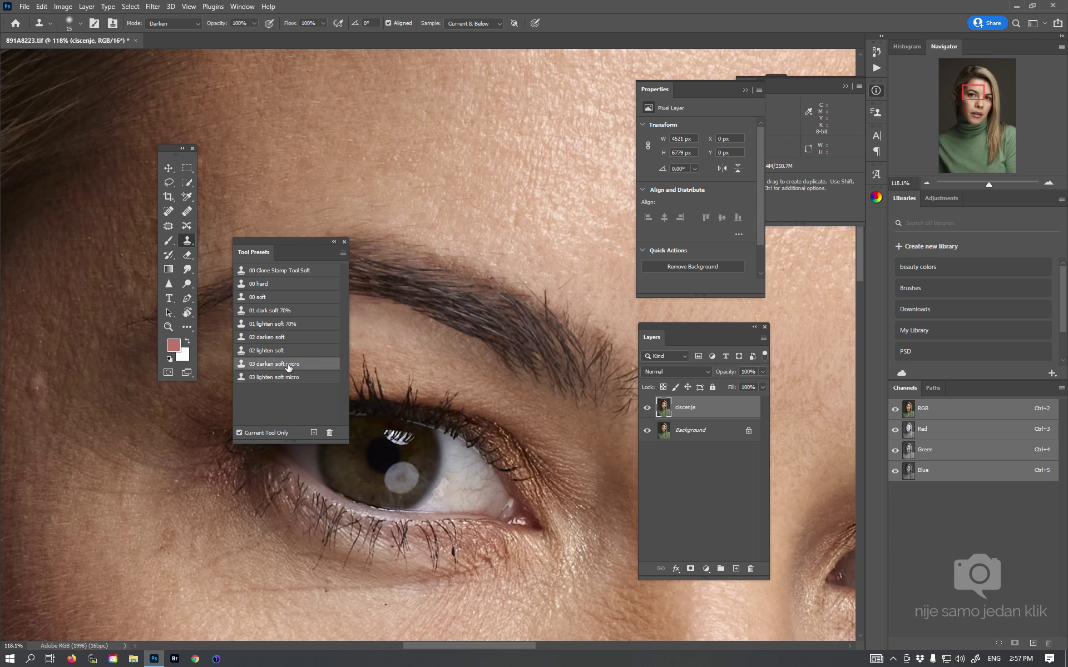
pyautogui.click(281, 377)
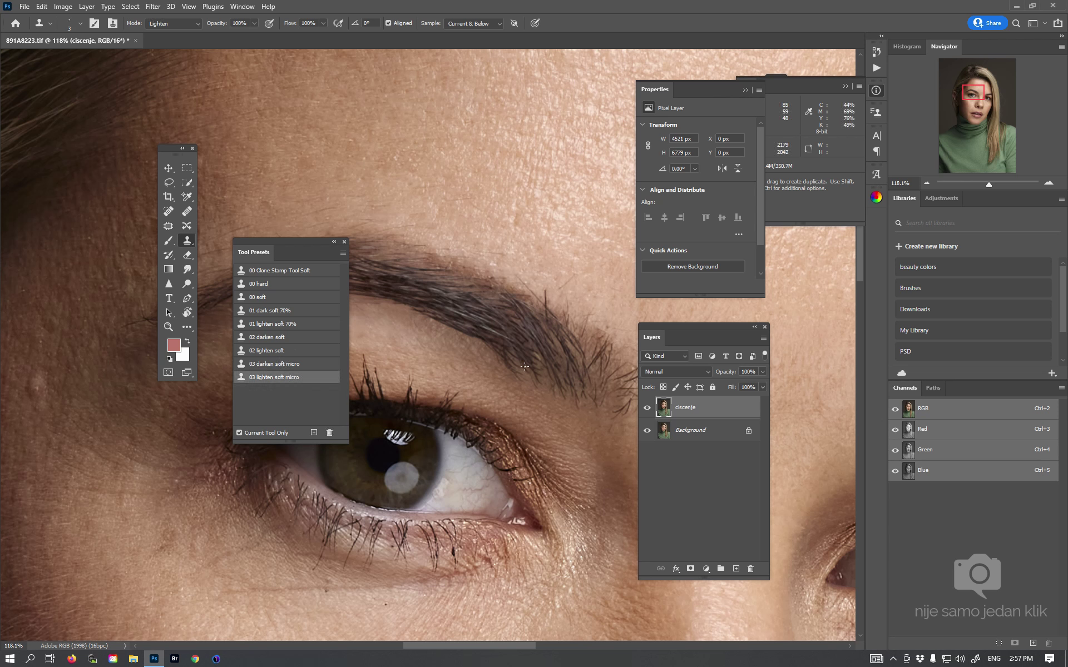
pyautogui.press(']')
pyautogui.press(']')
pyautogui.press(']')
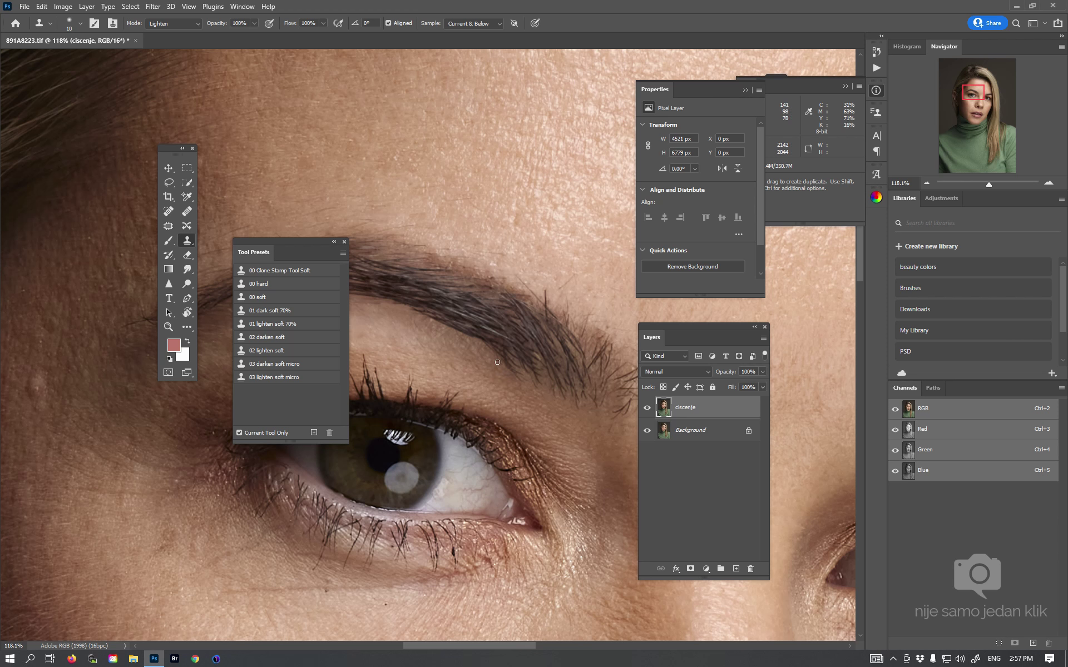
pyautogui.moveTo(498, 368); pyautogui.dragTo(508, 380)
# Switch to the 03 darken soft micro preset and sample the eyebrow as the clone source
pyautogui.click(262, 364)
pyautogui.keyDown('alt'); pyautogui.click(512, 353); pyautogui.keyUp('alt')
pyautogui.scroll(-3, 535, 342)
pyautogui.scroll(-2, 534, 342)
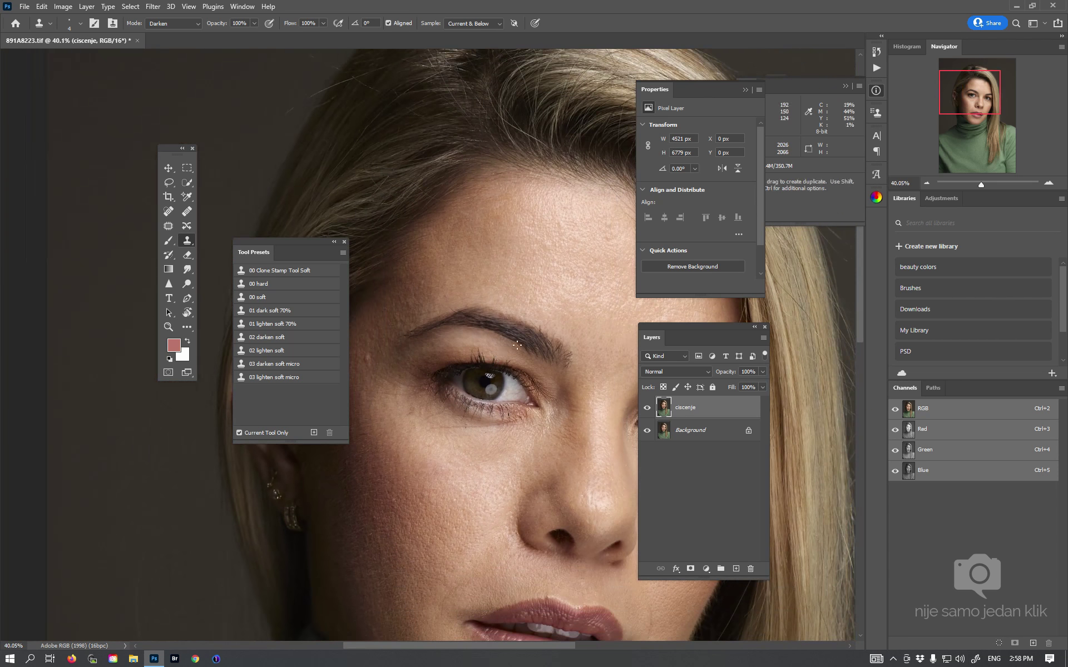
# Sample clean skin and lighten small spots along the eyebrow with the fine lighten preset
pyautogui.scroll(5, 619, 287)
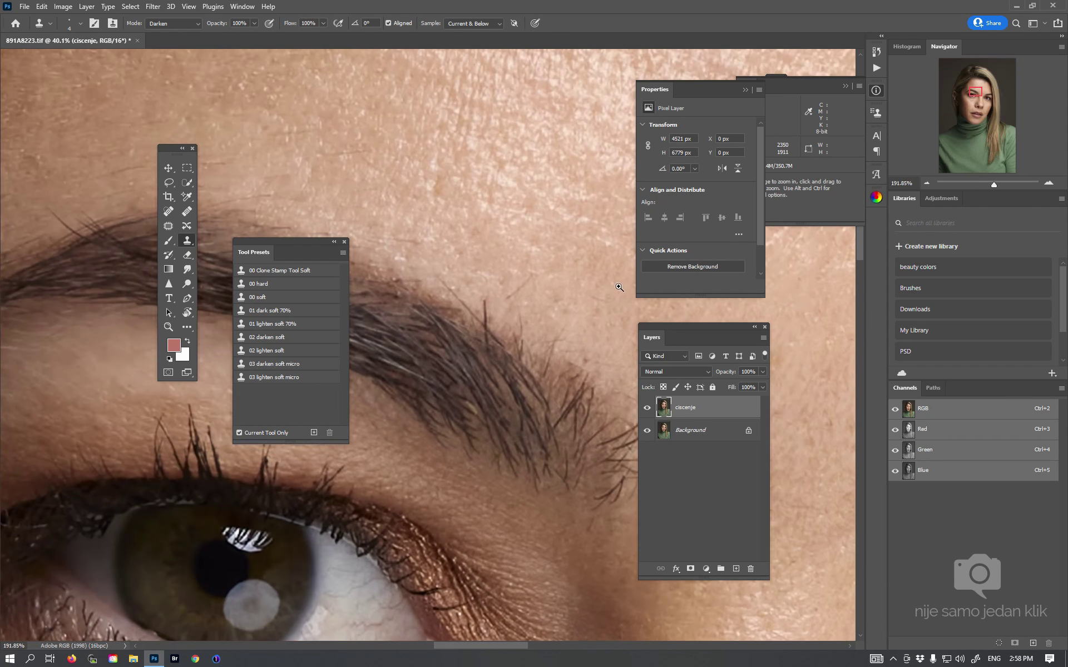
pyautogui.click(290, 377)
pyautogui.keyDown('alt'); pyautogui.click(517, 297); pyautogui.keyUp('alt')
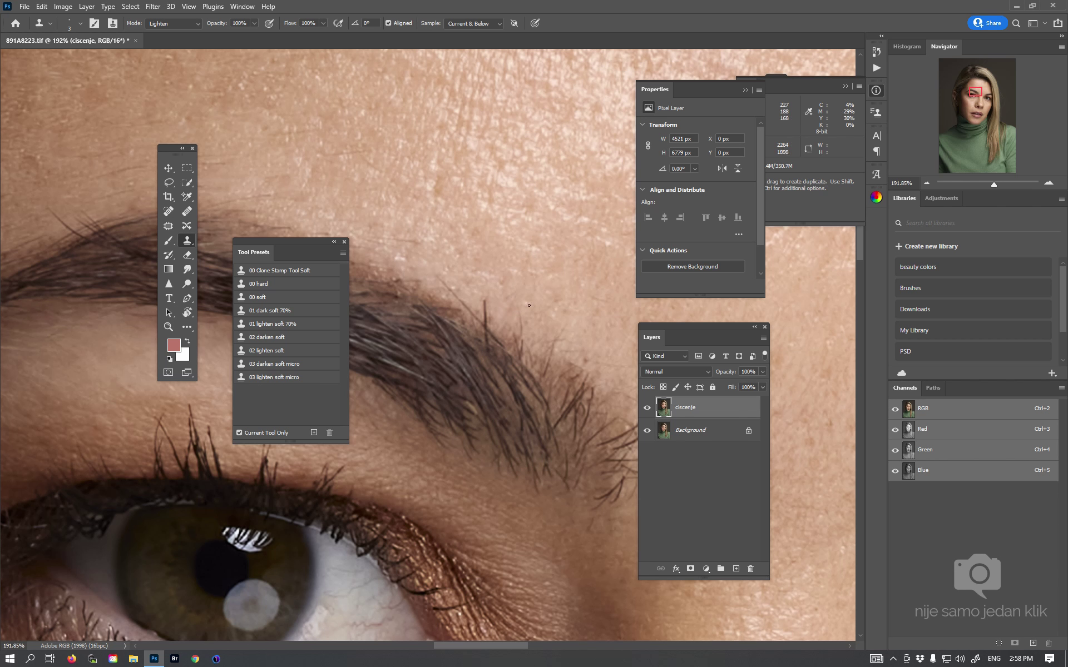
pyautogui.moveTo(529, 306); pyautogui.dragTo(492, 321)
pyautogui.moveTo(468, 316); pyautogui.dragTo(417, 264)
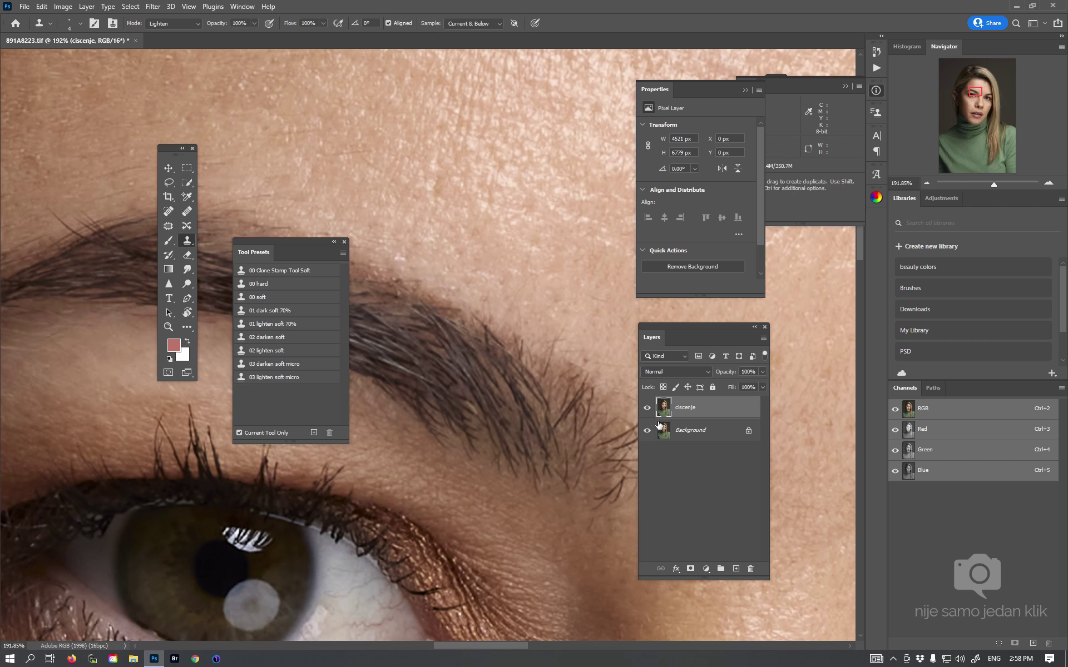
pyautogui.moveTo(545, 364)
pyautogui.mouseDown()
pyautogui.moveTo(476, 296)
pyautogui.moveTo(572, 340)
pyautogui.mouseUp()
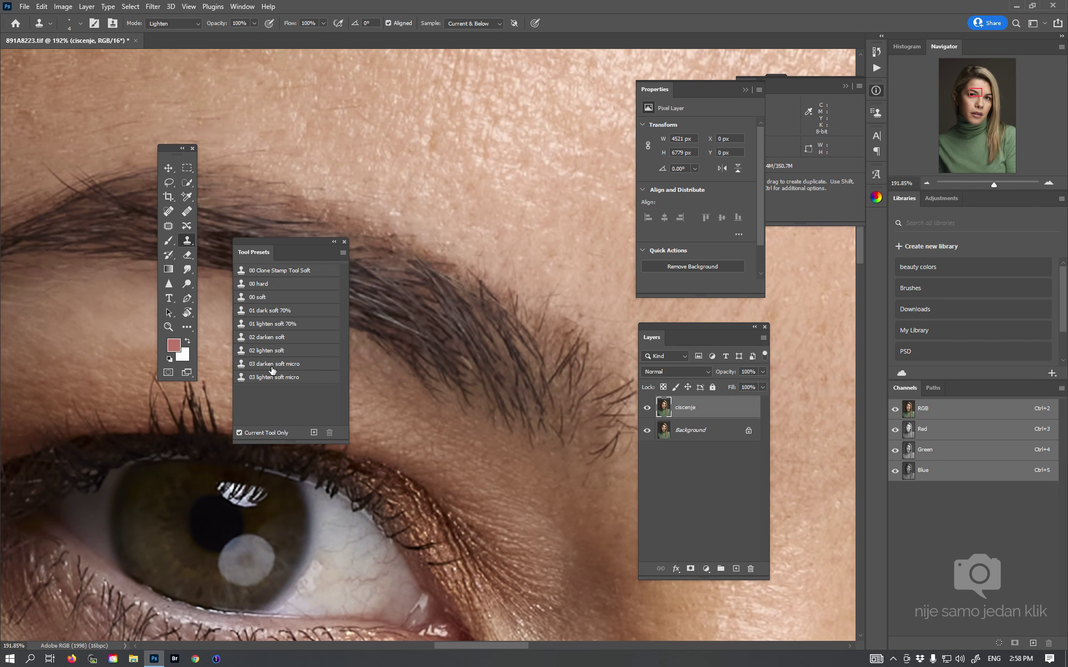
# Darken thin patches and small gaps inside the eyebrow with the darken micro preset
pyautogui.click(291, 365)
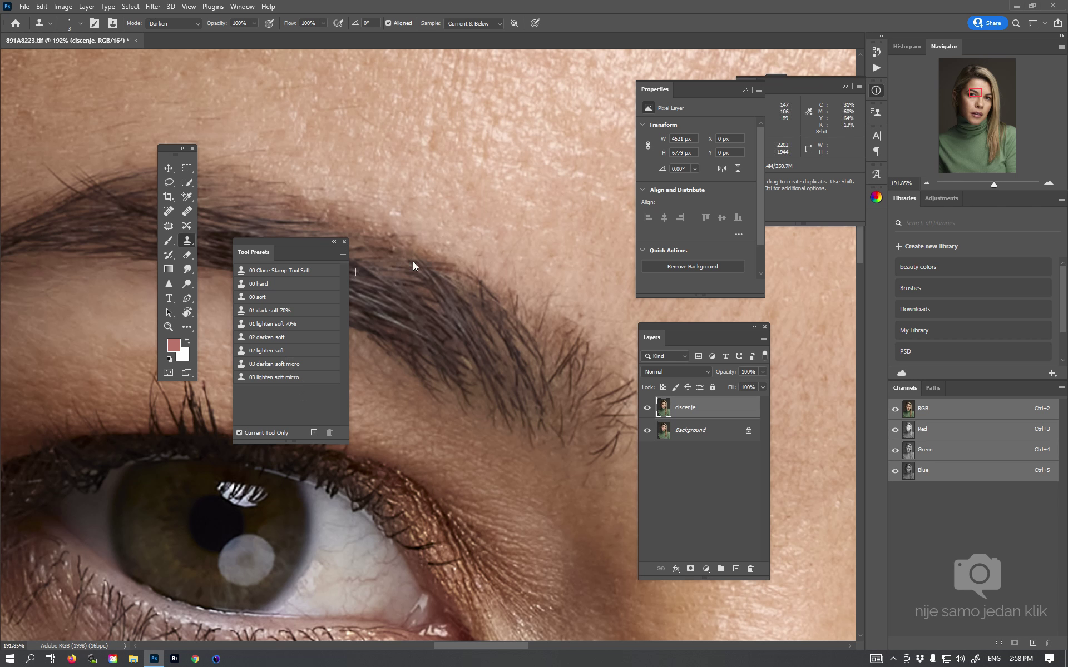
pyautogui.moveTo(472, 288); pyautogui.dragTo(386, 269)
pyautogui.moveTo(448, 274); pyautogui.dragTo(387, 281)
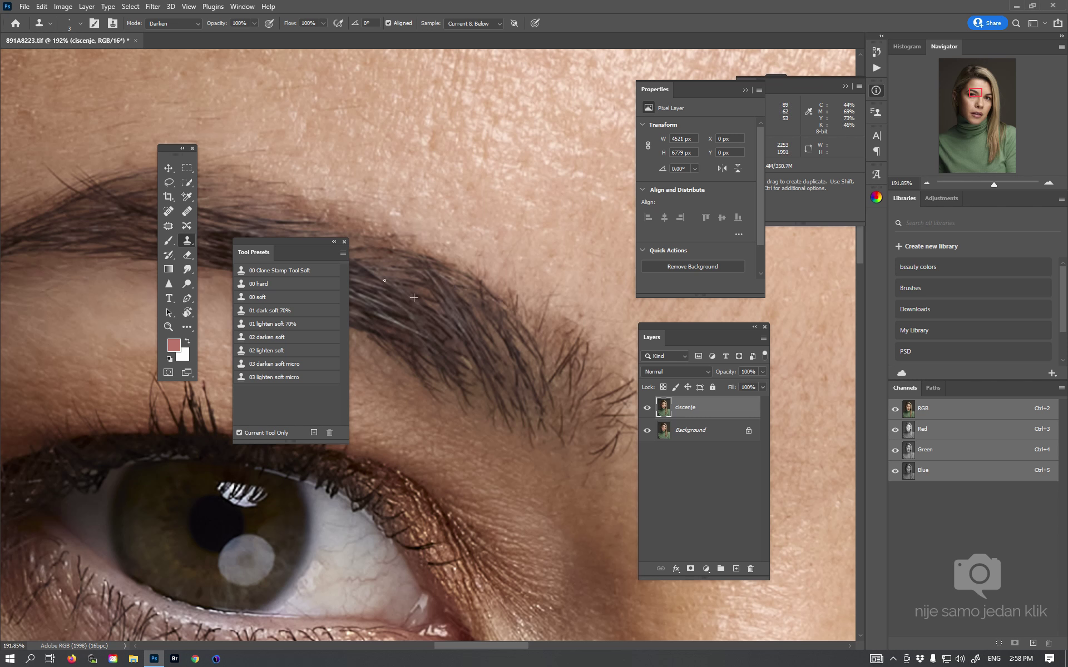
pyautogui.moveTo(517, 347); pyautogui.dragTo(478, 357)
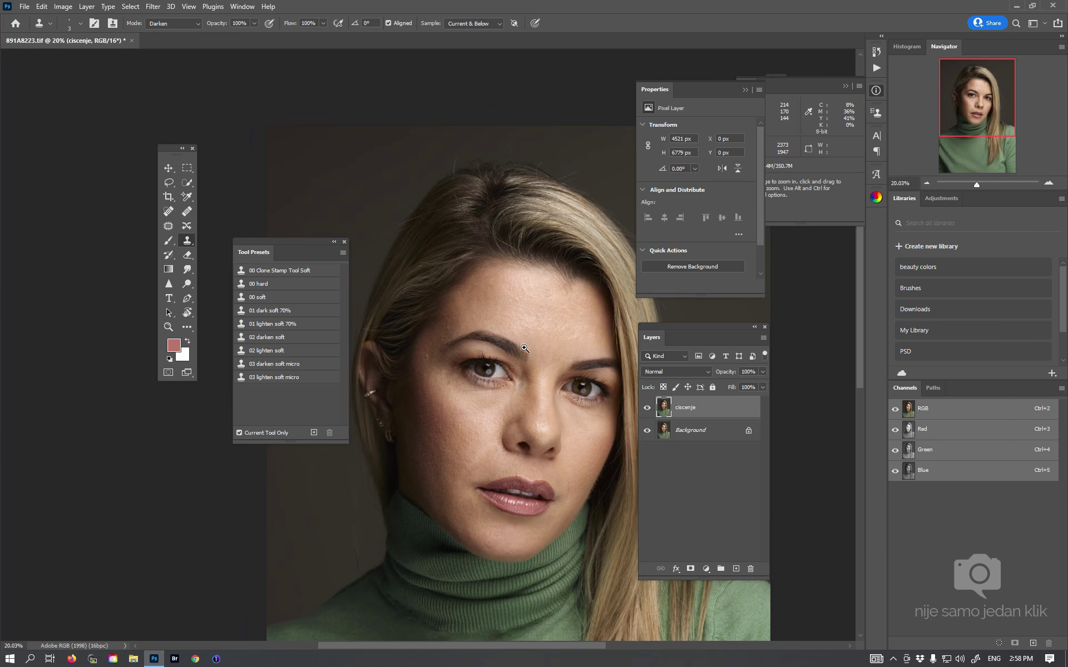
# Paint several thin darker hair strokes in Darken mode to extend the eyebrow tail
pyautogui.moveTo(478, 357); pyautogui.dragTo(500, 382)
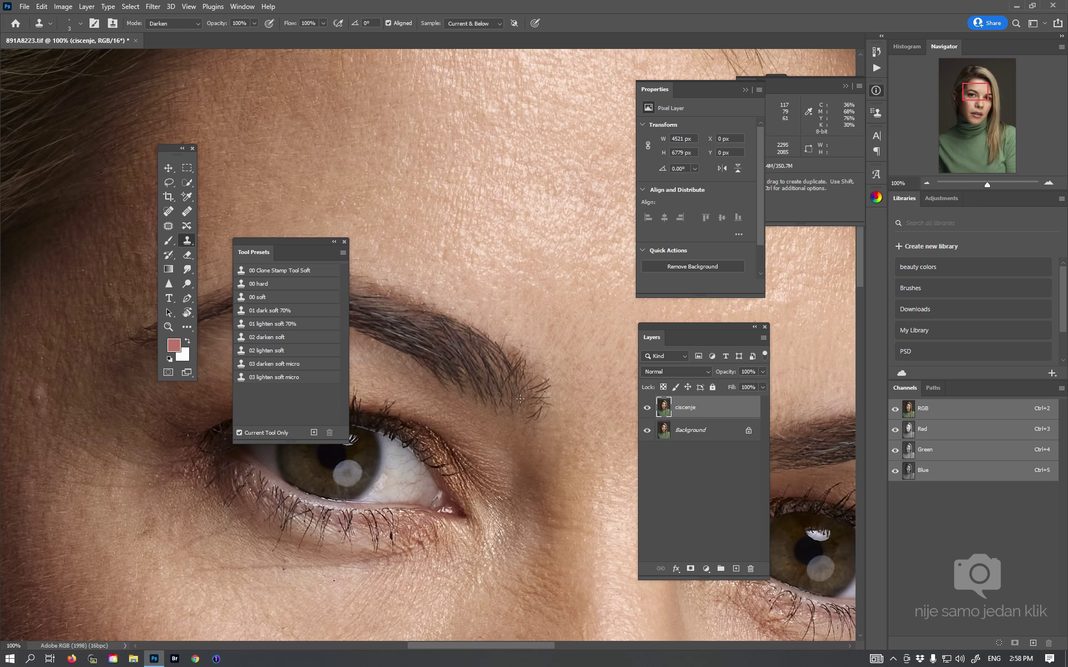
pyautogui.moveTo(501, 359); pyautogui.dragTo(418, 332)
pyautogui.scroll(-5, 542, 392)
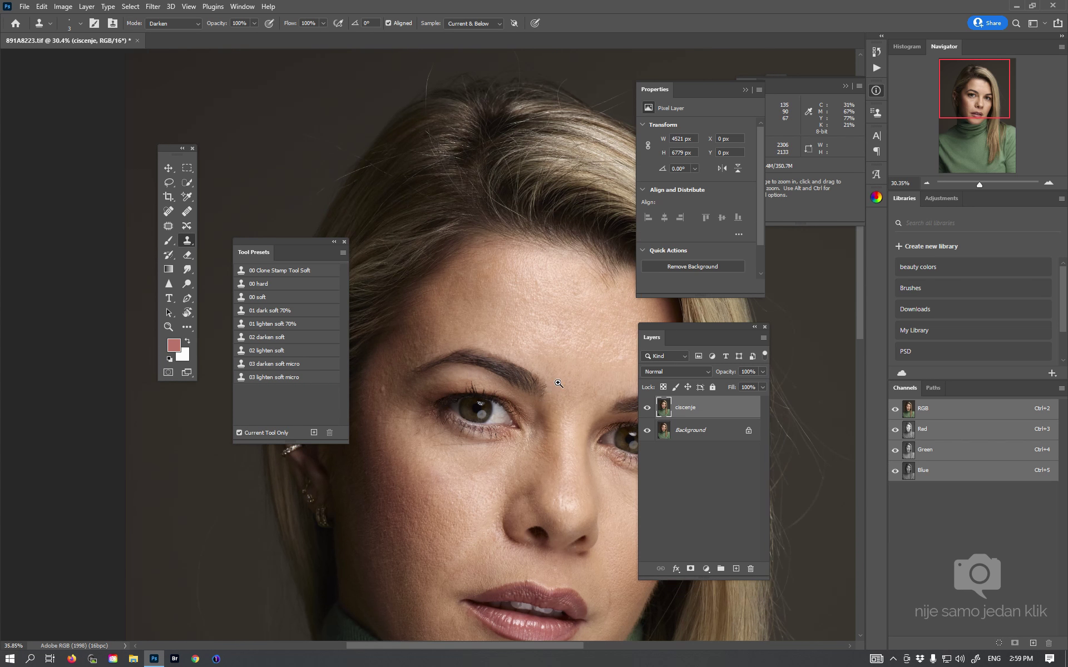
pyautogui.scroll(5, 558, 383)
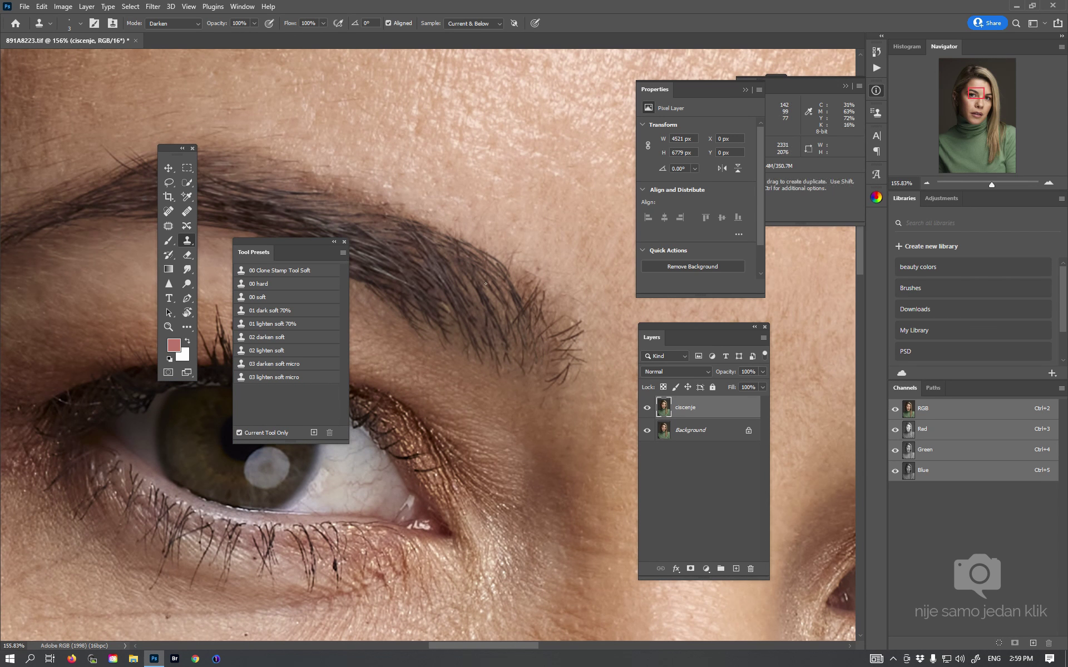
pyautogui.moveTo(537, 302); pyautogui.dragTo(562, 345)
pyautogui.moveTo(537, 299); pyautogui.dragTo(564, 341)
pyautogui.moveTo(542, 296); pyautogui.dragTo(509, 272)
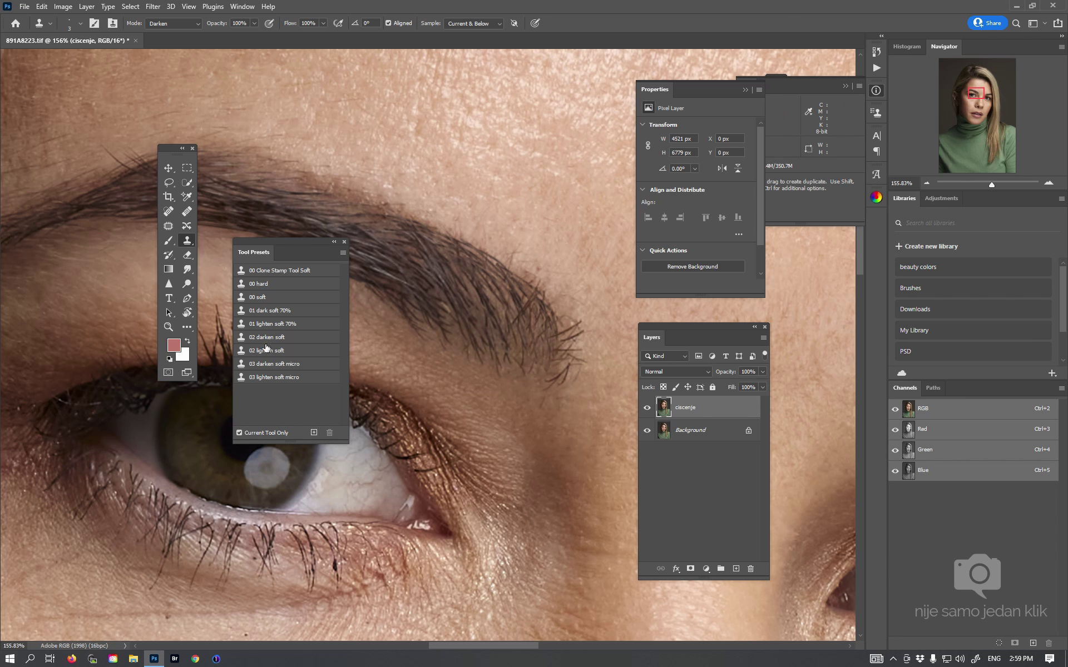
# Lighten stray brow hair tips beyond the tail with a slightly enlarged fine lighten preset
pyautogui.click(280, 377)
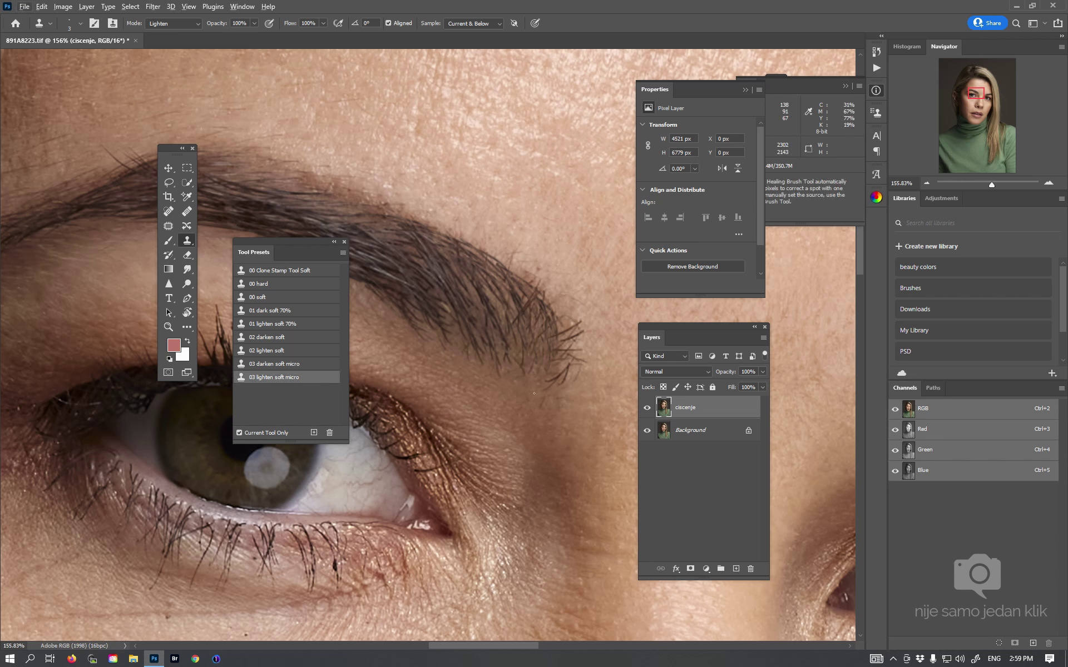
pyautogui.press(']')
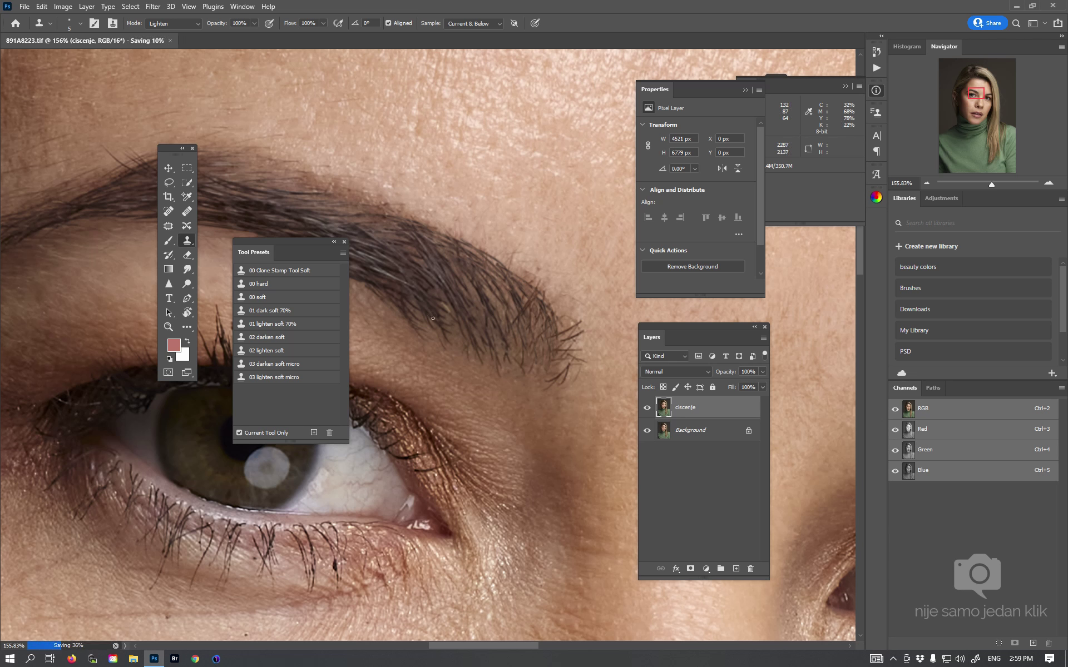
pyautogui.click(171, 169)
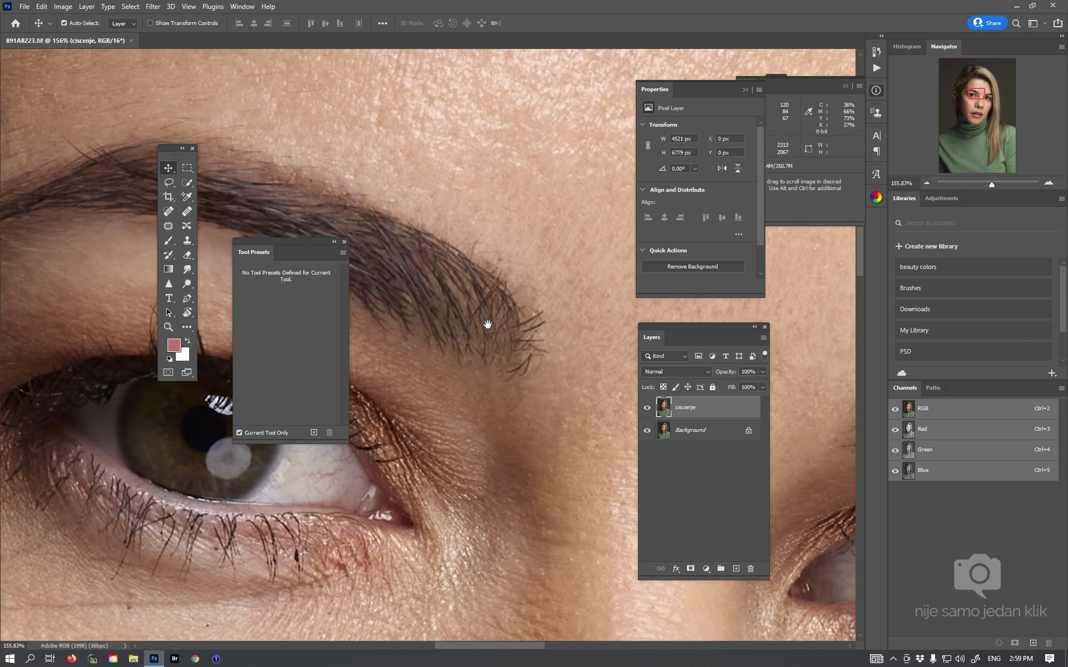
pyautogui.scroll(5, 530, 342)
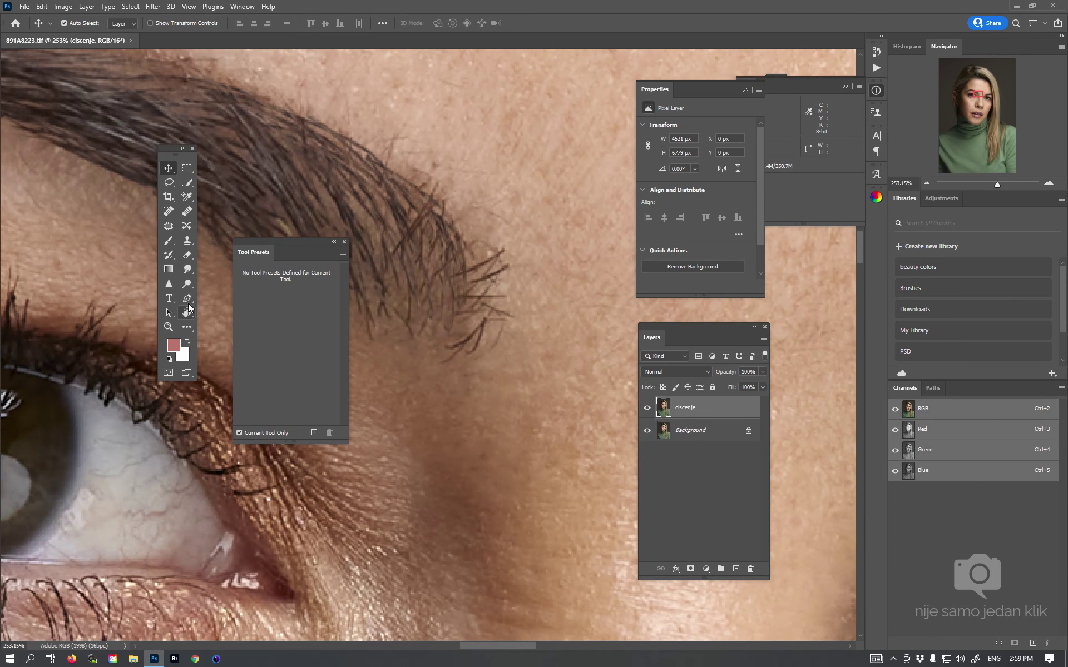
pyautogui.click(187, 240)
pyautogui.click(298, 377)
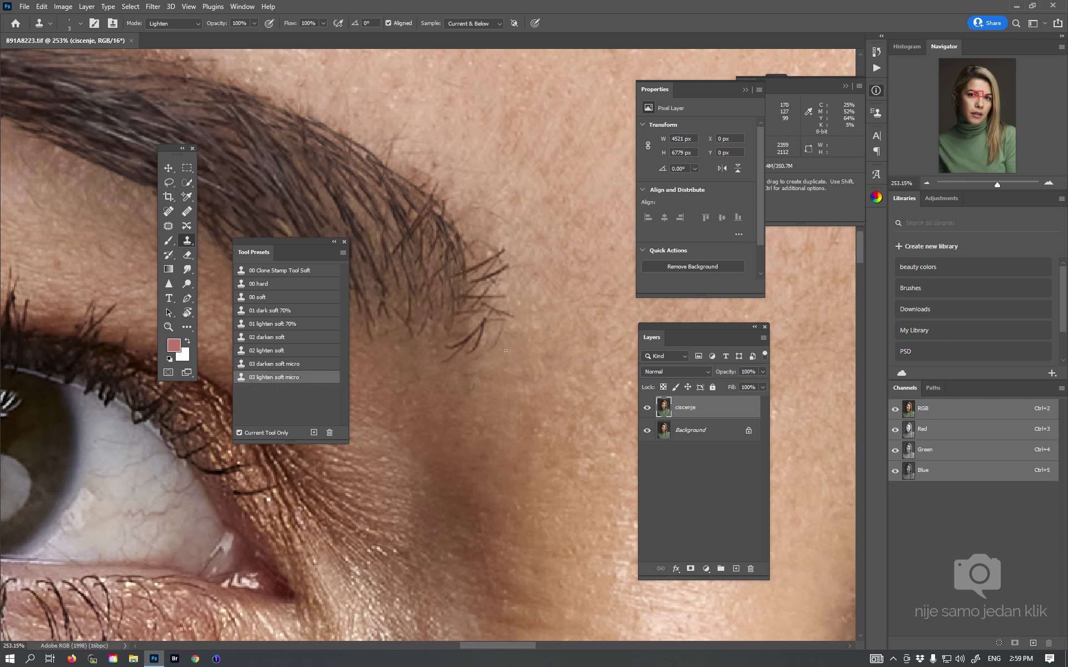
pyautogui.press(']')
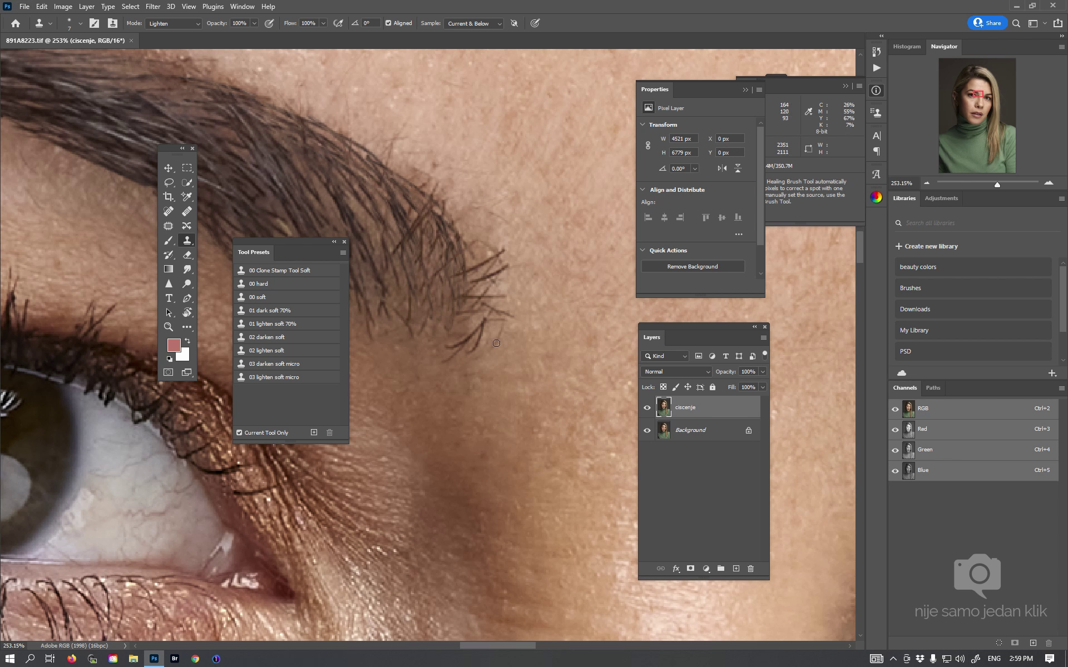
pyautogui.moveTo(508, 315); pyautogui.dragTo(512, 329)
pyautogui.keyDown('alt'); pyautogui.click(512, 329); pyautogui.keyUp('alt')
pyautogui.moveTo(495, 251); pyautogui.dragTo(516, 257)
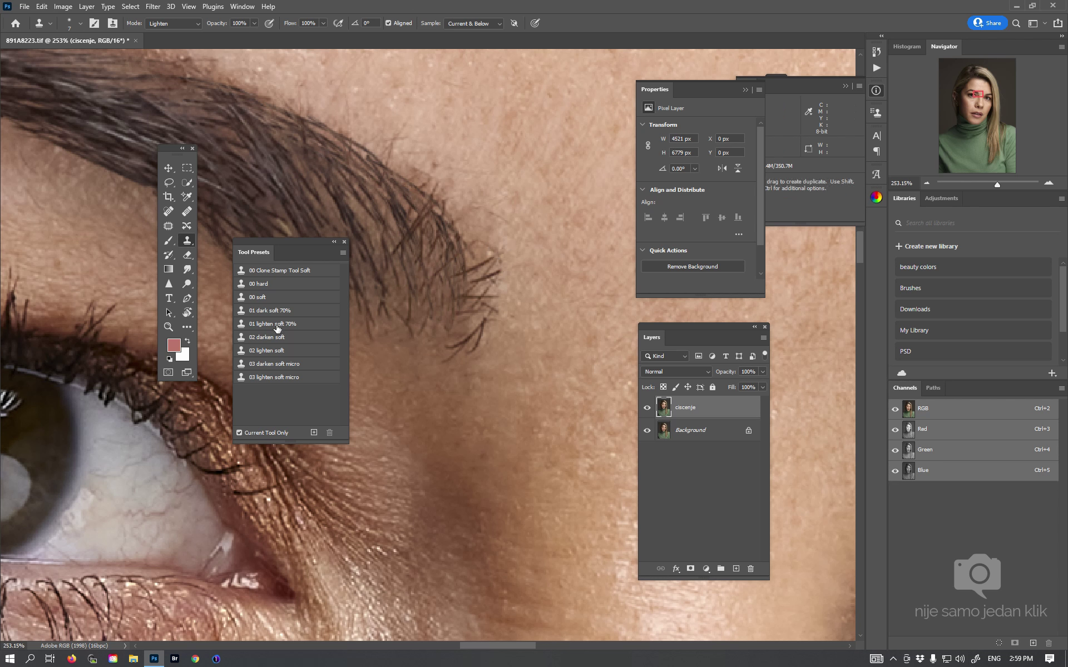
# Switch back to the fine darken clone preset with a slightly larger brush
pyautogui.click(267, 364)
pyautogui.press(']')
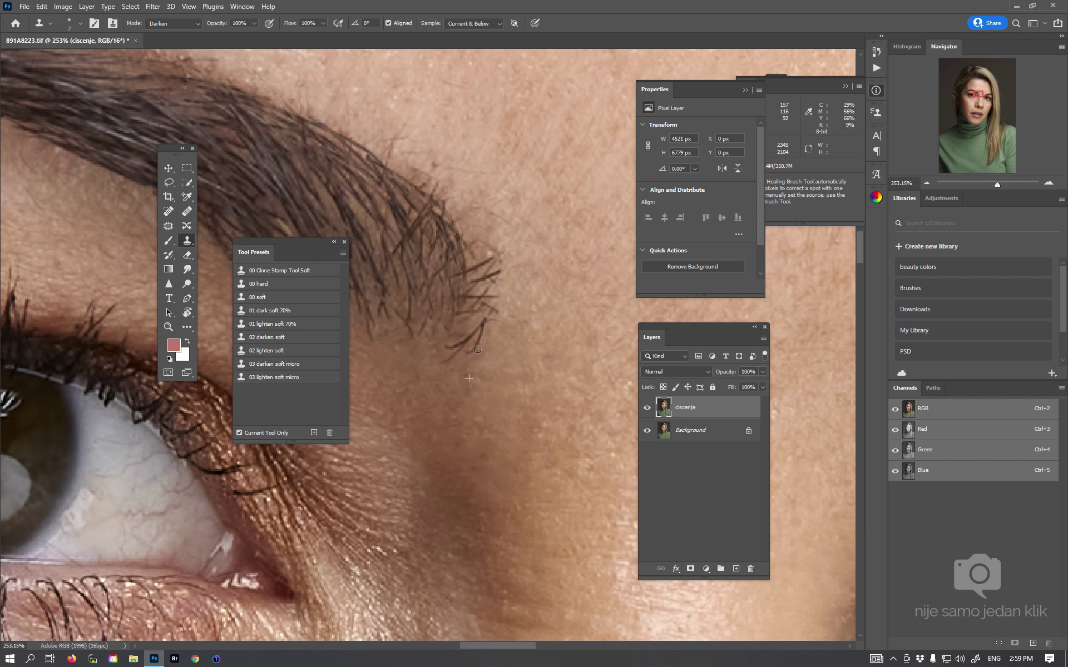
pyautogui.scroll(-2, 498, 356)
pyautogui.scroll(-6, 438, 393)
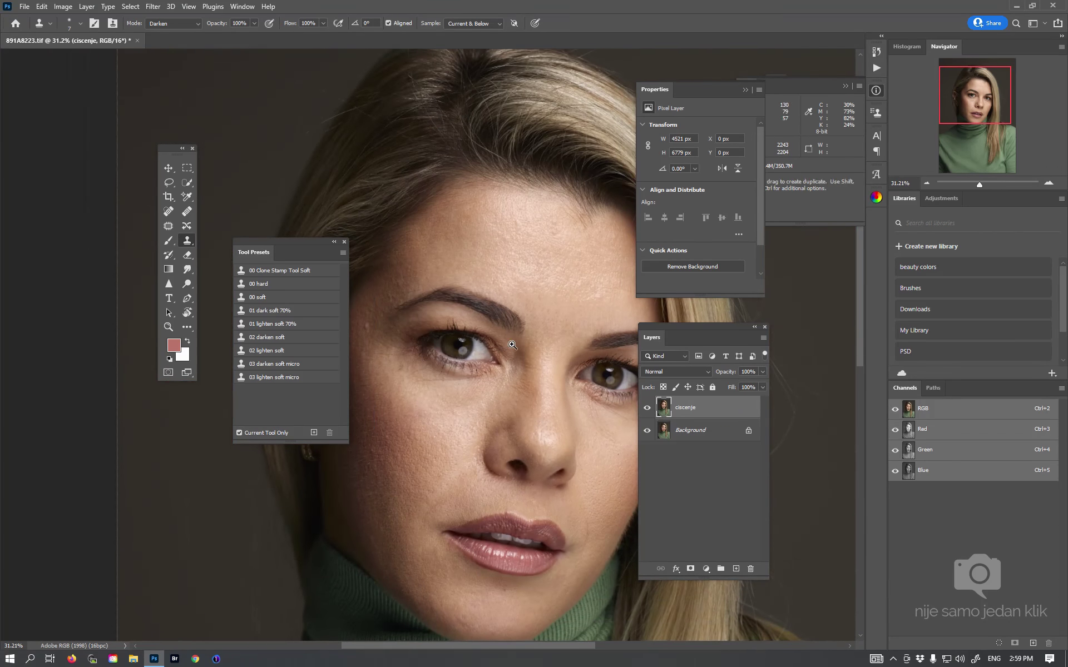
# Sample clean temple skin and select the '03 lighten soft micro' preset, slightly enlarged
pyautogui.scroll(-2, 470, 361)
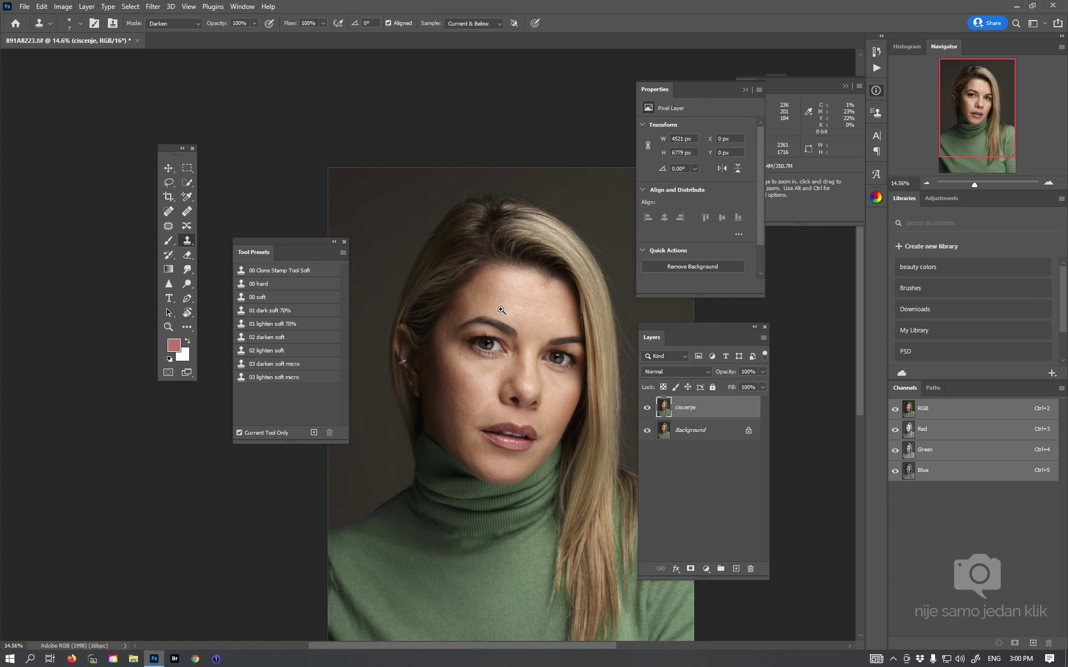
pyautogui.scroll(3, 453, 336)
pyautogui.scroll(2, 453, 336)
pyautogui.scroll(1, 439, 303)
pyautogui.scroll(1, 423, 293)
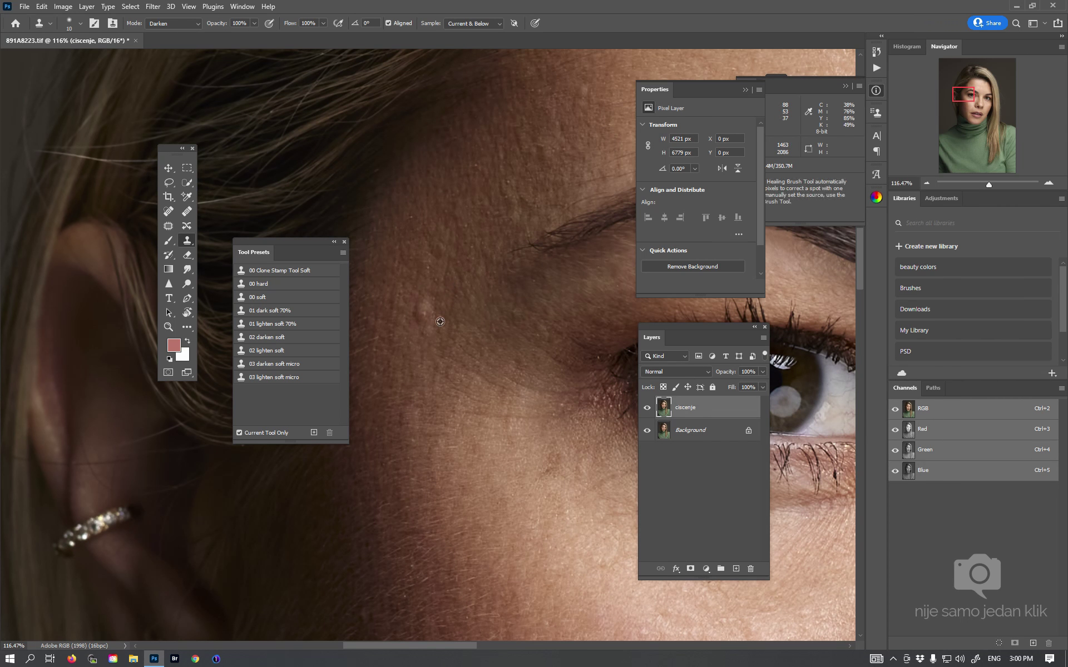
pyautogui.keyDown('alt'); pyautogui.click(430, 311); pyautogui.keyUp('alt')
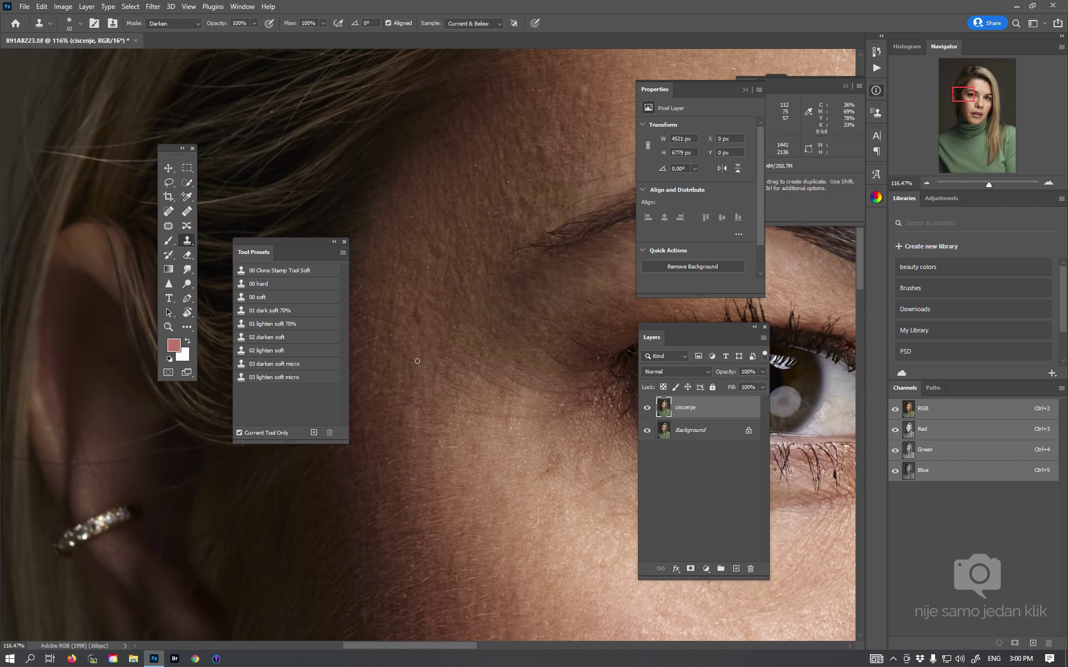
pyautogui.click(287, 377)
pyautogui.press(']')
pyautogui.press(']')
# Set a new clone source near the eye, halve the brush size and save the document
pyautogui.keyDown('alt'); pyautogui.click(556, 462); pyautogui.keyUp('alt')
pyautogui.moveTo(556, 462); pyautogui.dragTo(504, 377)
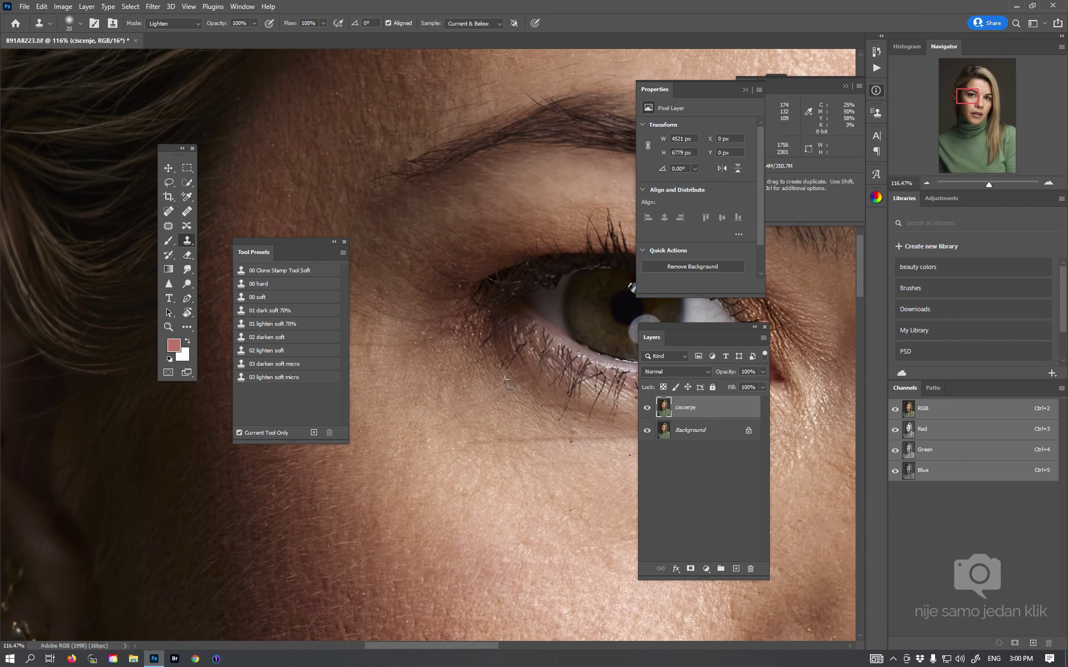
pyautogui.scroll(-2, 489, 371)
pyautogui.hscroll(2, 489, 372)
pyautogui.press('[')
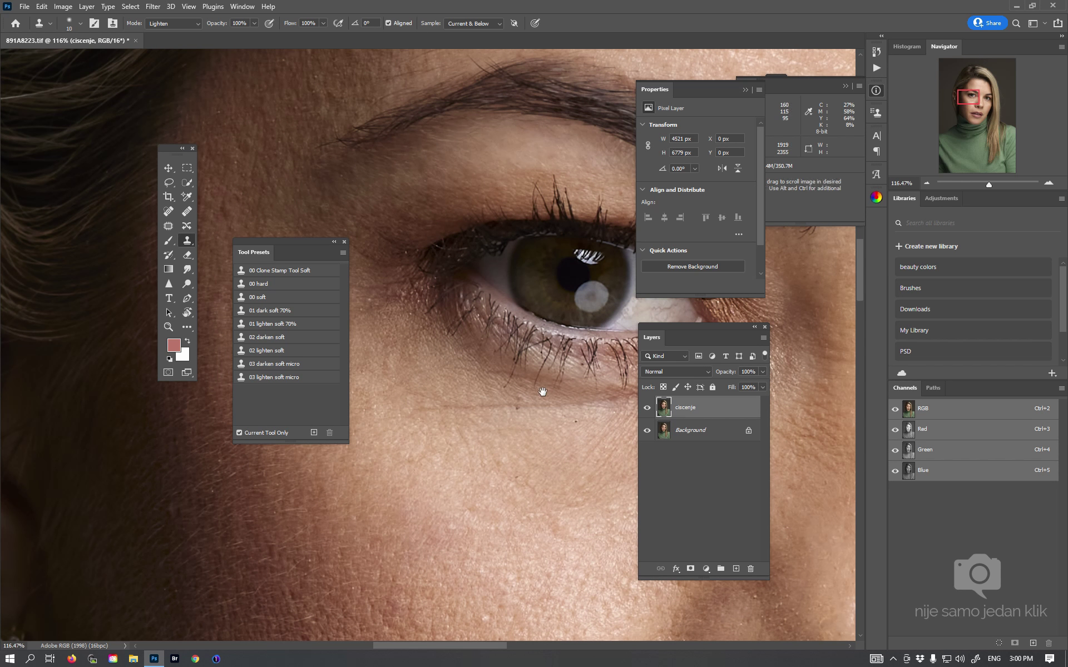
pyautogui.hotkey('ctrl', 's')
# Clone clean skin over a blemish under the eye and along the lower lash line
pyautogui.click(496, 415)
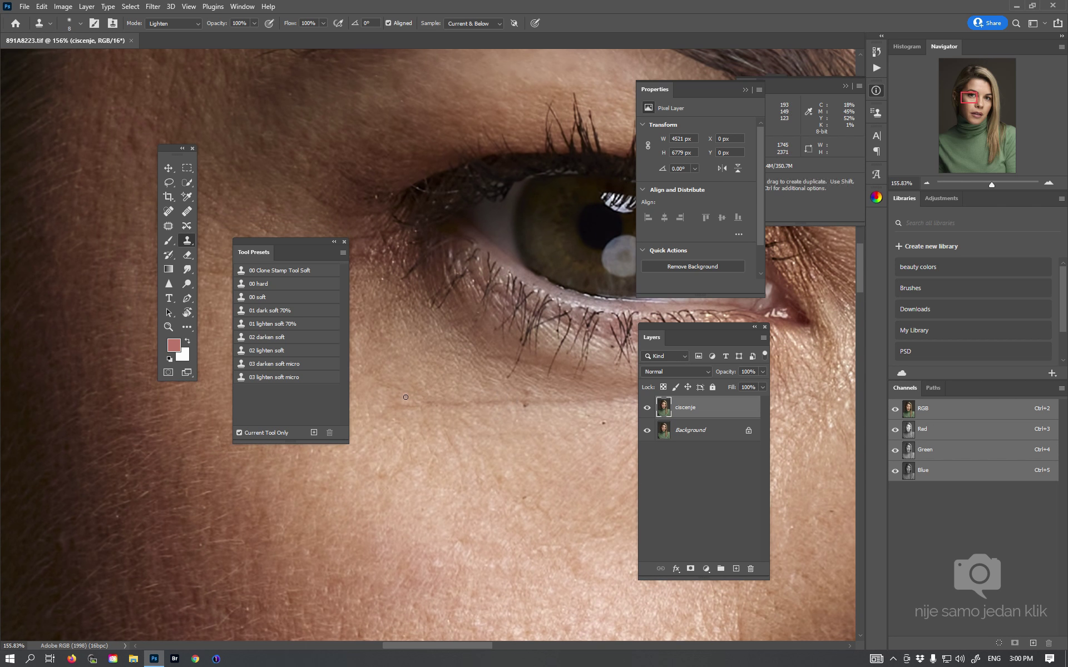
pyautogui.press('alt')
pyautogui.click(526, 388)
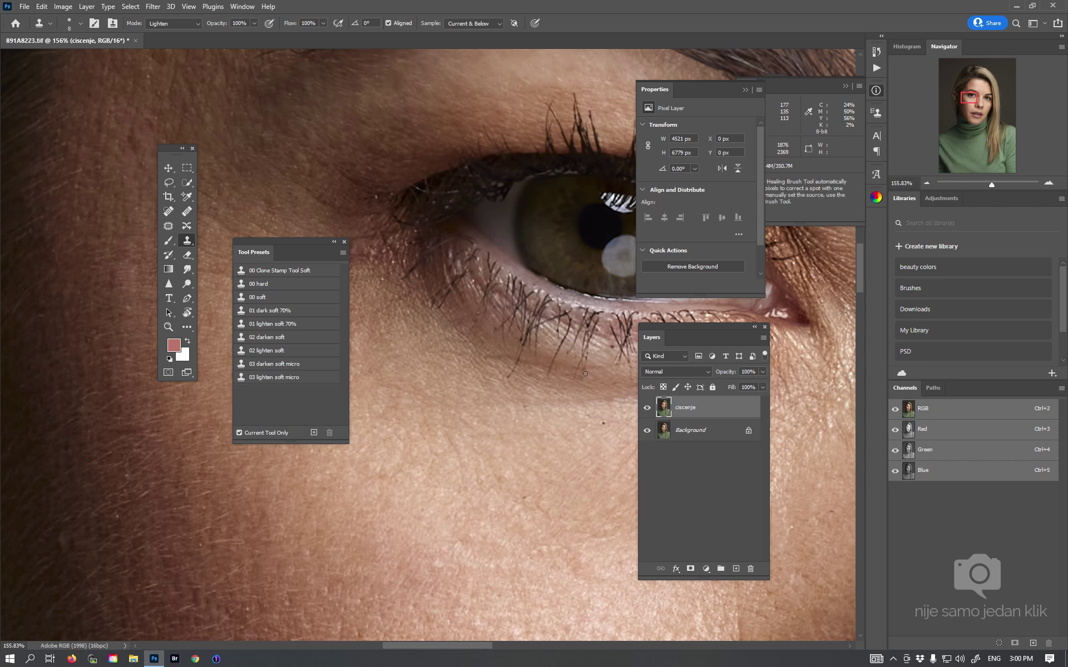
pyautogui.hscroll(3, 545, 372)
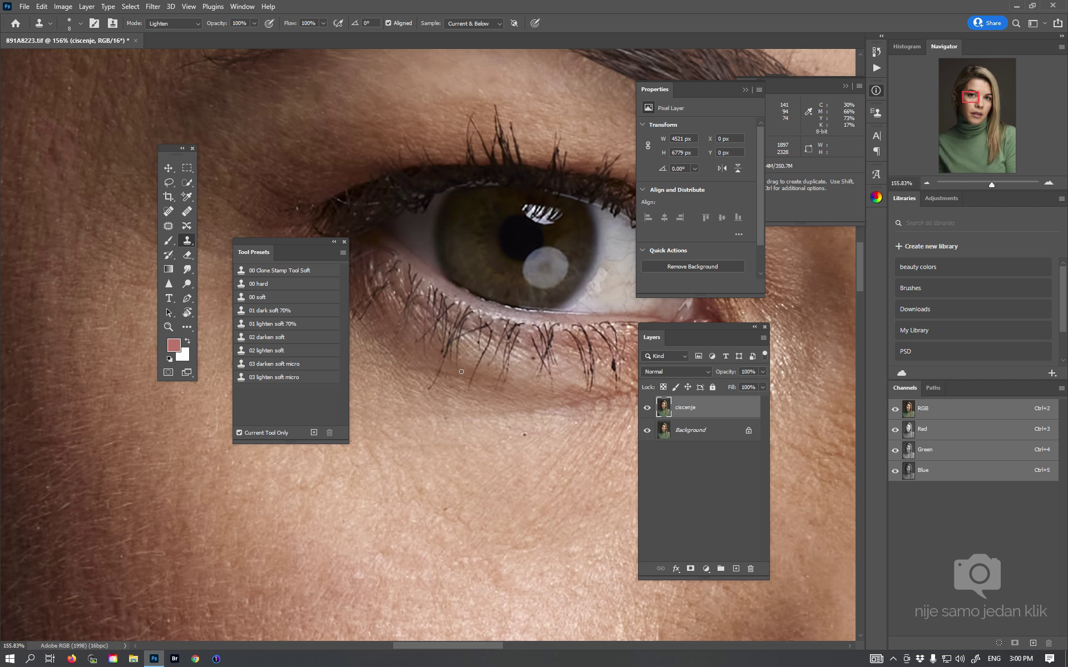
pyautogui.keyDown('alt'); pyautogui.click(450, 367); pyautogui.keyUp('alt')
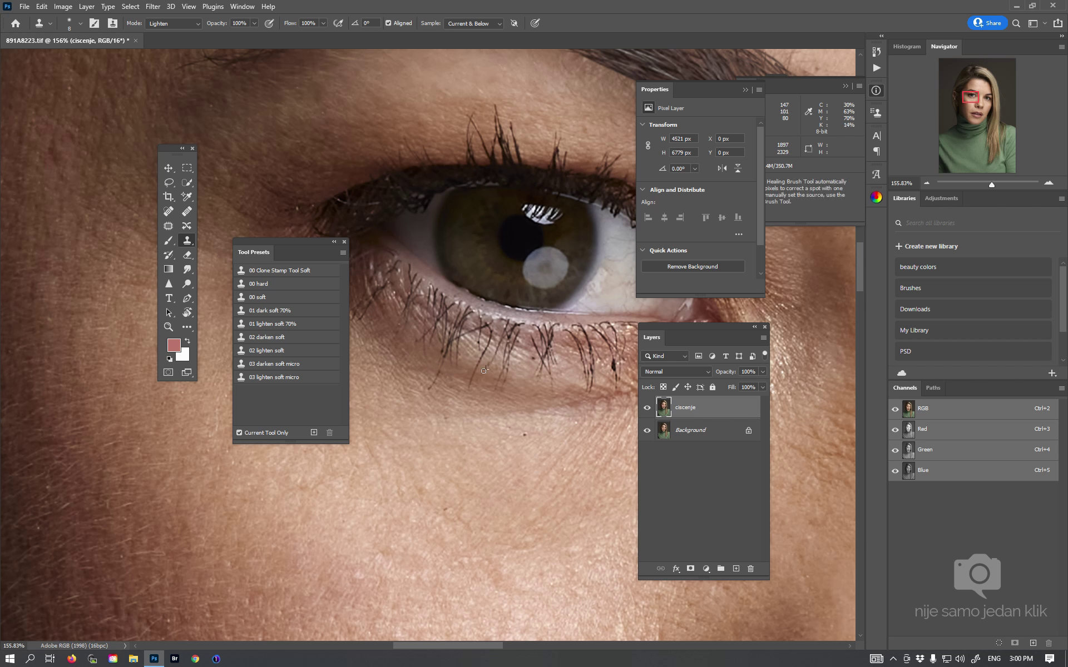
pyautogui.moveTo(545, 379)
pyautogui.mouseDown()
pyautogui.moveTo(566, 361)
pyautogui.moveTo(542, 367)
pyautogui.mouseUp()
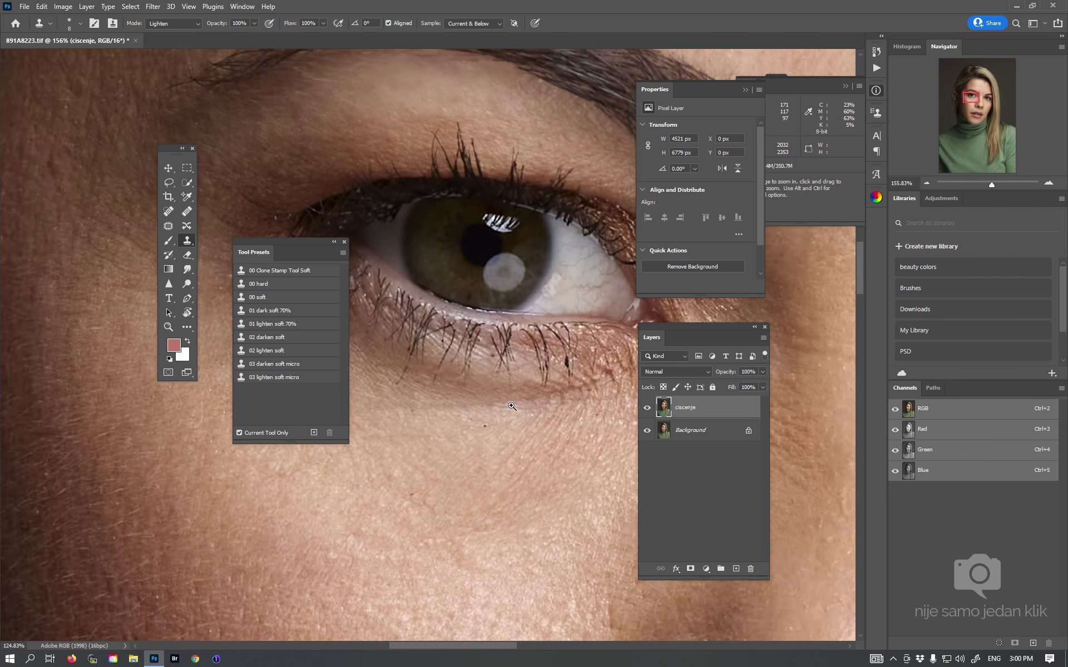
# On the other eye, clone clean skin over the under-eye lines from a new source below
pyautogui.keyDown('alt'); pyautogui.scroll(-5, 573, 360); pyautogui.keyUp('alt')
pyautogui.moveTo(512, 384)
pyautogui.mouseDown()
pyautogui.moveTo(382, 376)
pyautogui.moveTo(633, 400)
pyautogui.moveTo(550, 364)
pyautogui.mouseUp()
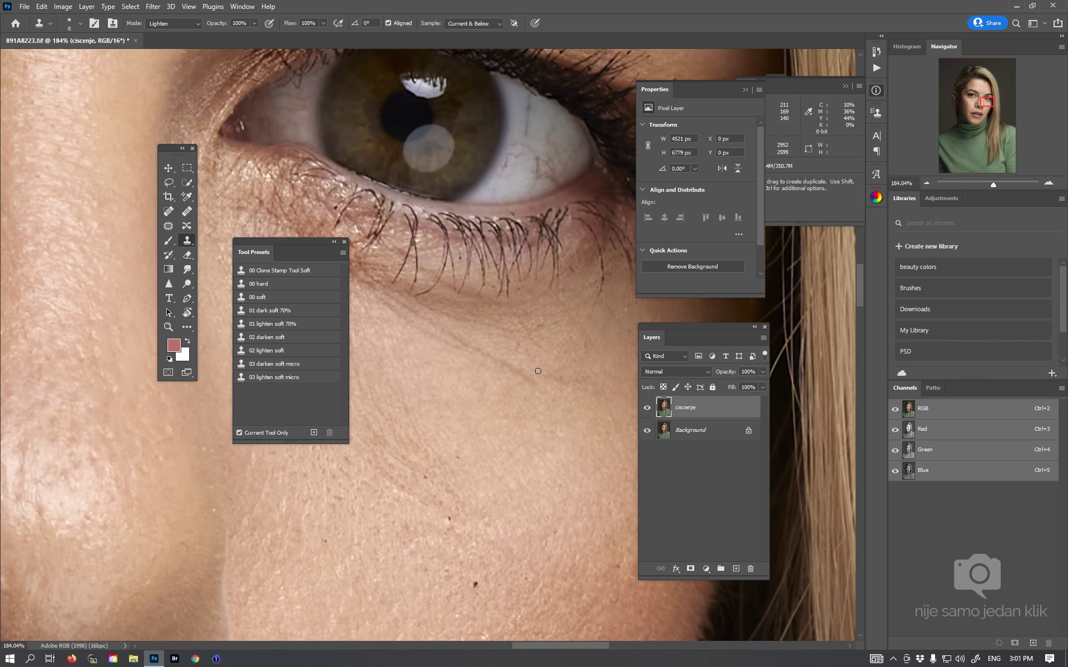
pyautogui.moveTo(537, 374)
pyautogui.mouseDown()
pyautogui.moveTo(455, 336)
pyautogui.moveTo(488, 328)
pyautogui.mouseUp()
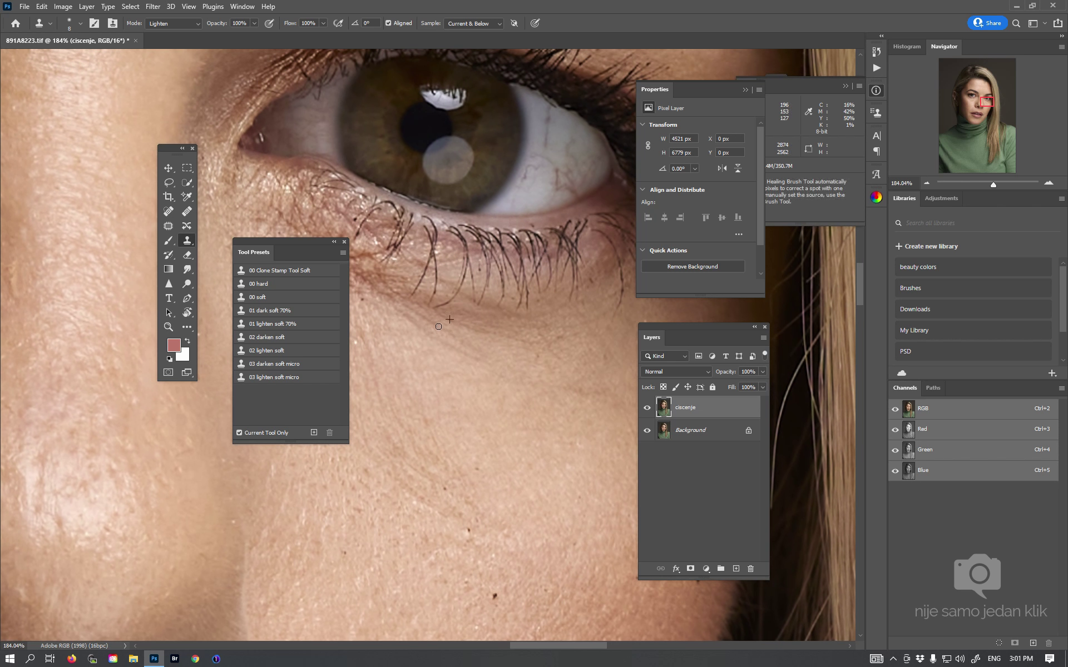
pyautogui.keyDown('alt'); pyautogui.click(488, 348); pyautogui.keyUp('alt')
pyautogui.click(487, 341)
pyautogui.moveTo(392, 312); pyautogui.dragTo(526, 396)
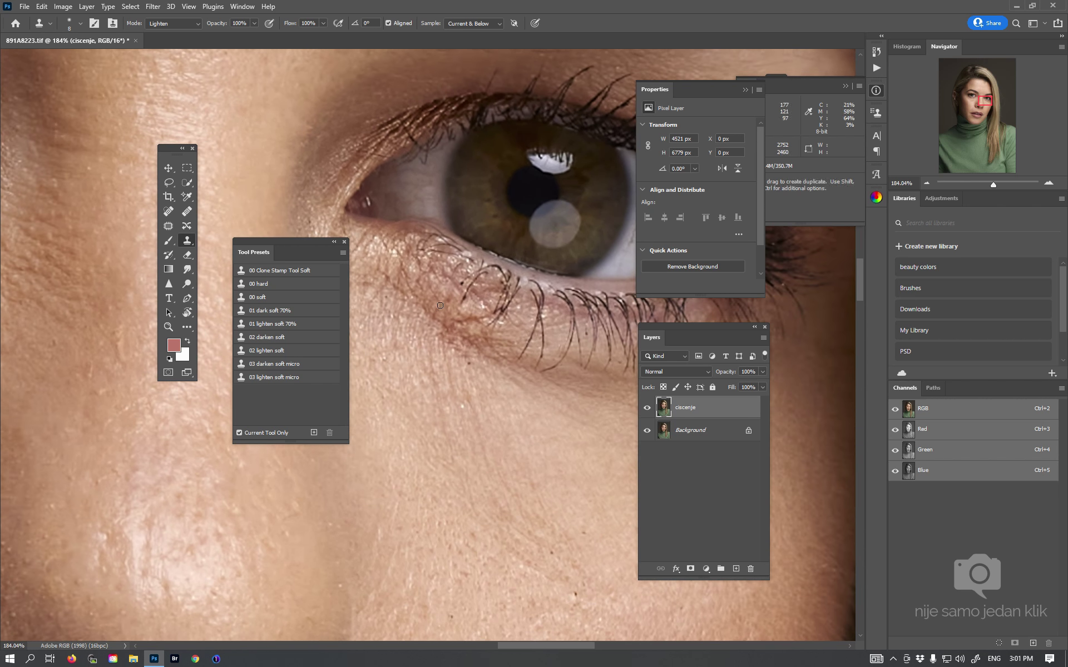
# Save the document, move a floating panel aside and clone over more under-eye lines
pyautogui.press('v')
pyautogui.hotkey('ctrl', 's')
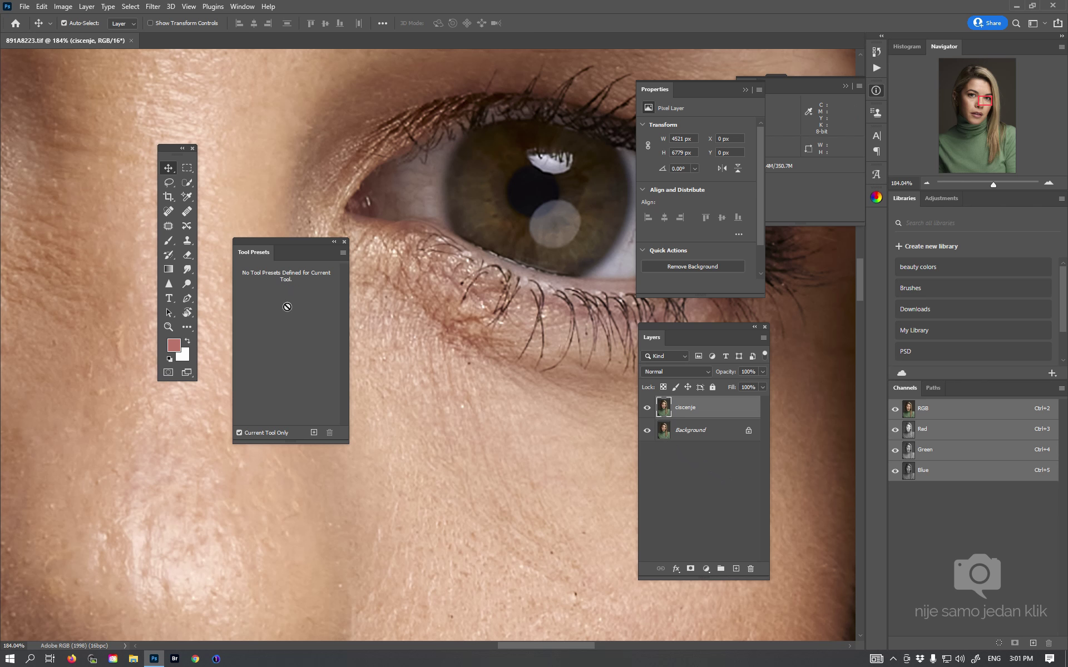
pyautogui.moveTo(166, 159); pyautogui.dragTo(186, 209)
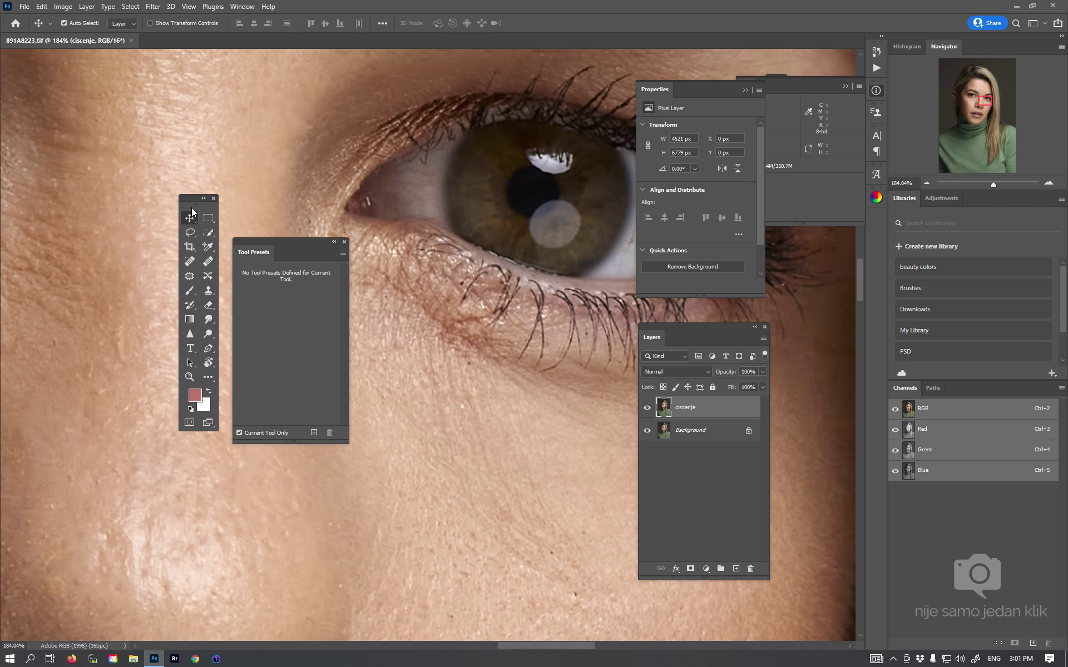
pyautogui.click(206, 292)
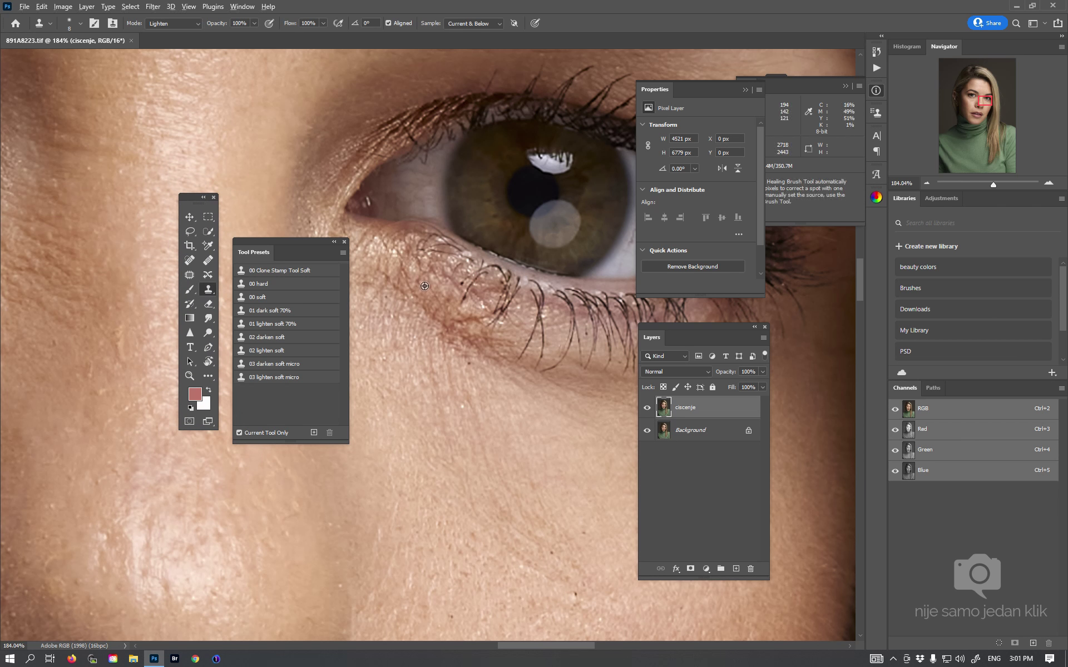
pyautogui.moveTo(390, 279); pyautogui.dragTo(438, 274)
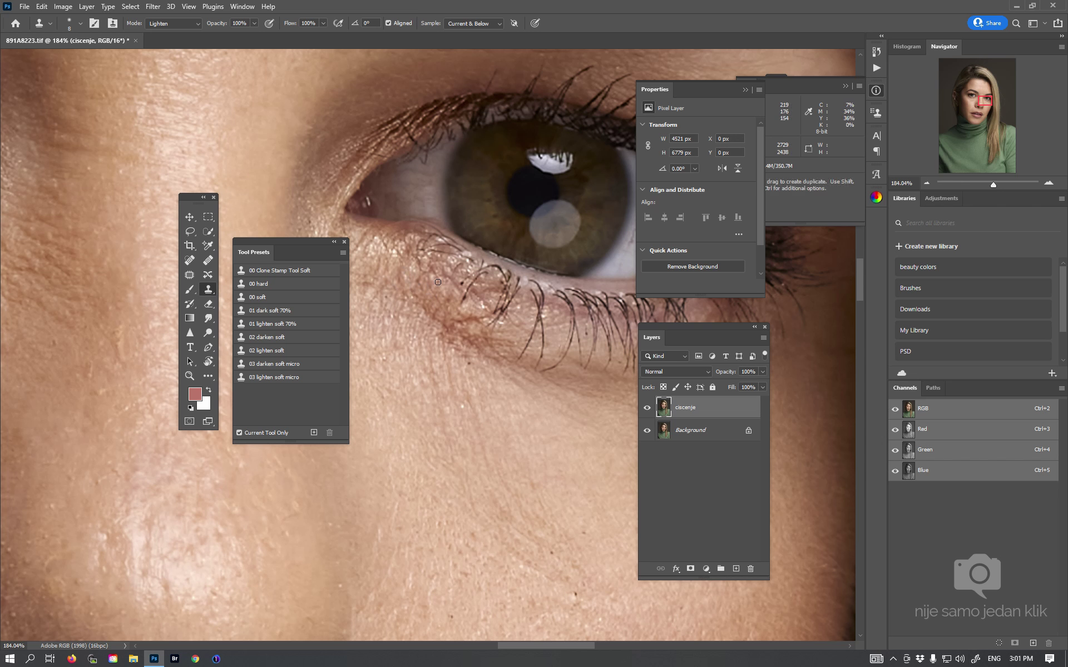
pyautogui.scroll(-5, 504, 293)
pyautogui.scroll(-5, 509, 291)
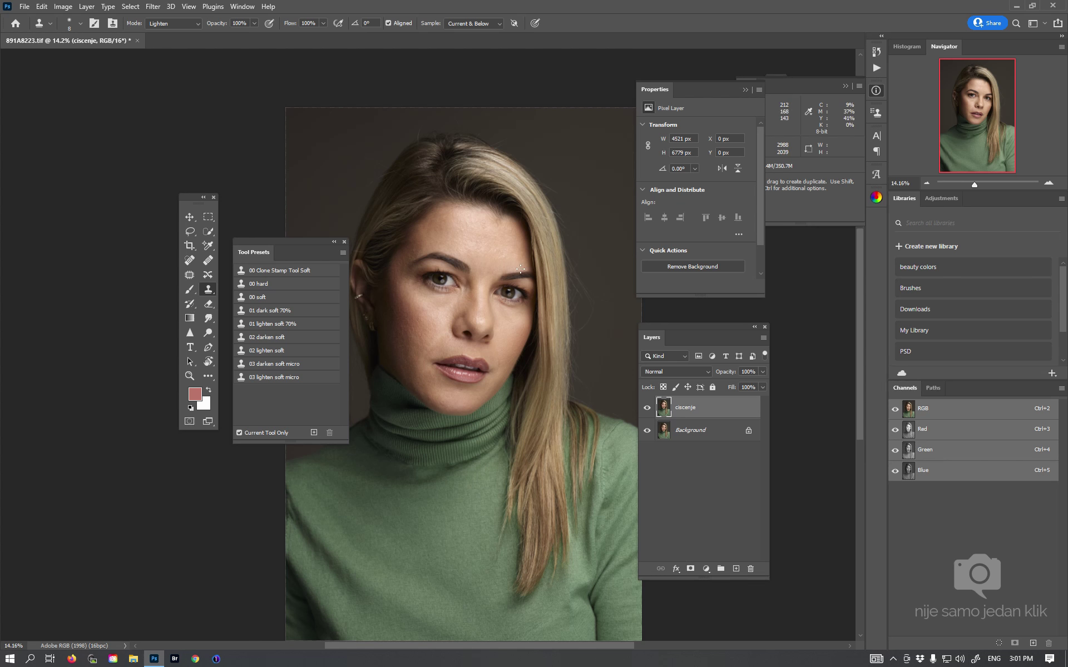
# Zoom in close, sample clean skin and lighten the dark creases below the eye in Lighten mode
pyautogui.scroll(3, 512, 300)
pyautogui.scroll(2, 512, 300)
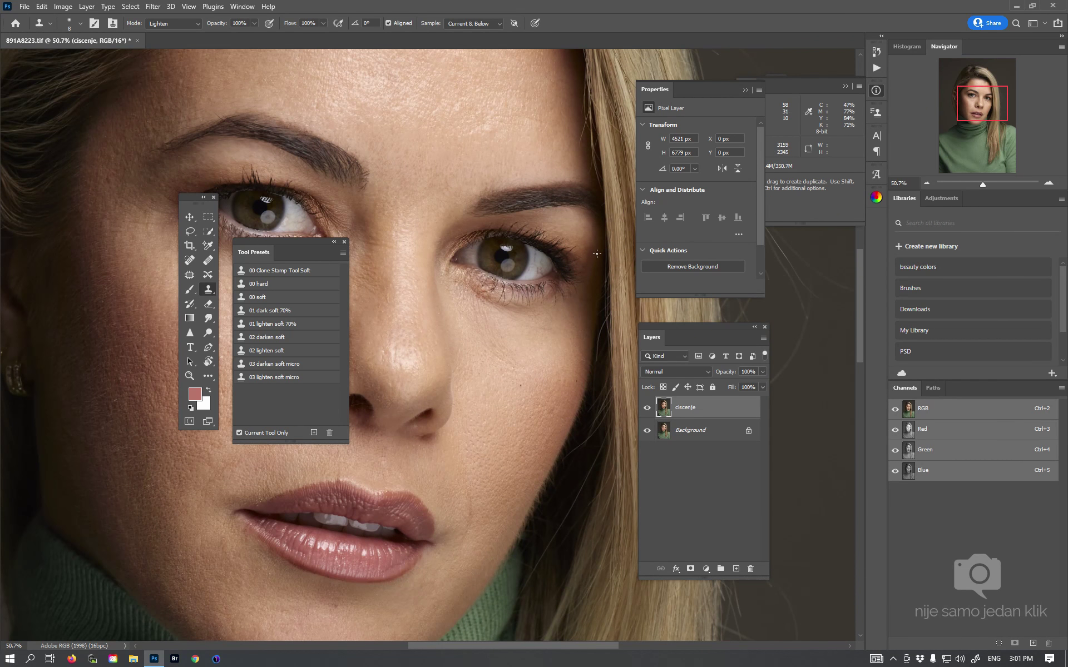
pyautogui.moveTo(544, 266); pyautogui.dragTo(578, 262)
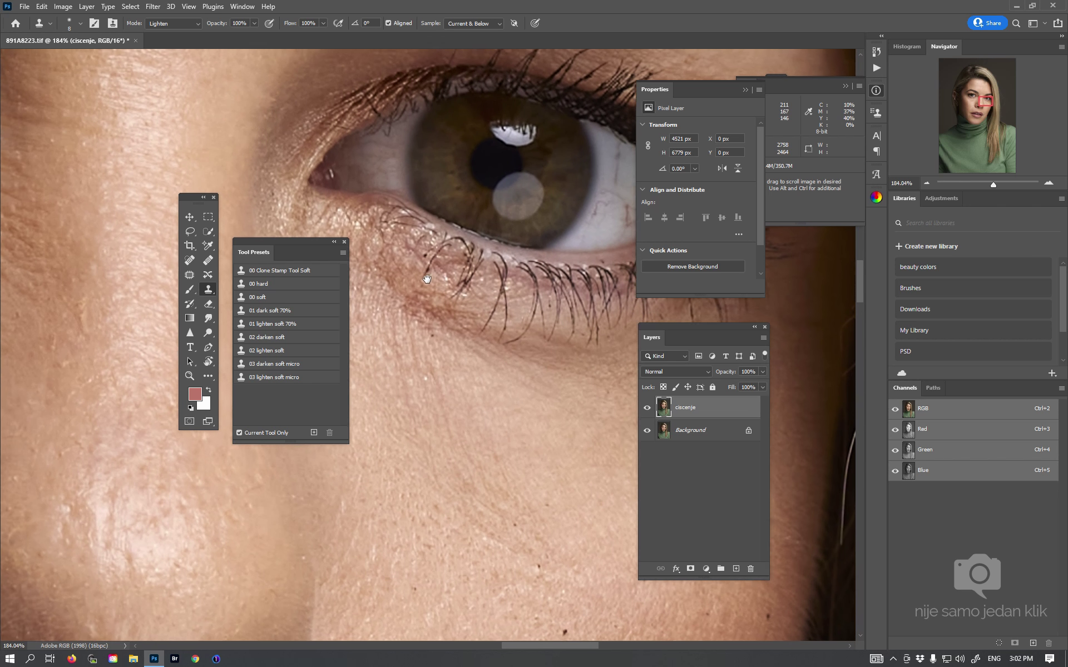
pyautogui.moveTo(398, 245); pyautogui.dragTo(461, 303)
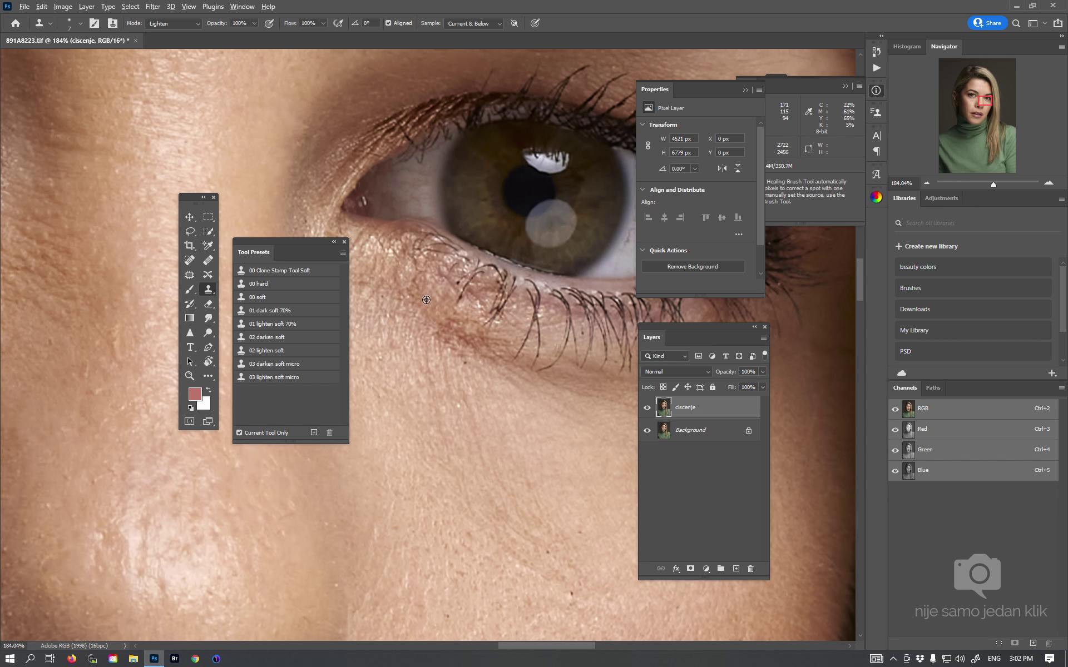
pyautogui.keyDown('alt'); pyautogui.click(417, 293); pyautogui.keyUp('alt')
pyautogui.moveTo(468, 318); pyautogui.dragTo(456, 322)
pyautogui.keyDown('alt'); pyautogui.click(406, 283); pyautogui.keyUp('alt')
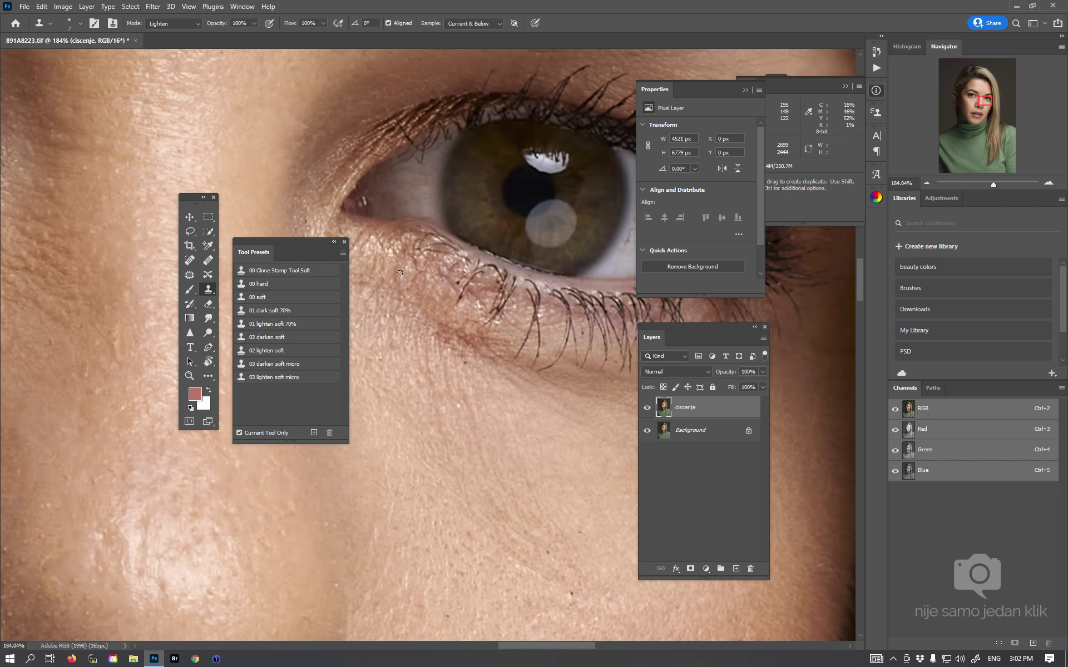
pyautogui.moveTo(515, 321)
pyautogui.mouseDown()
pyautogui.moveTo(441, 303)
pyautogui.moveTo(501, 251)
pyautogui.mouseUp()
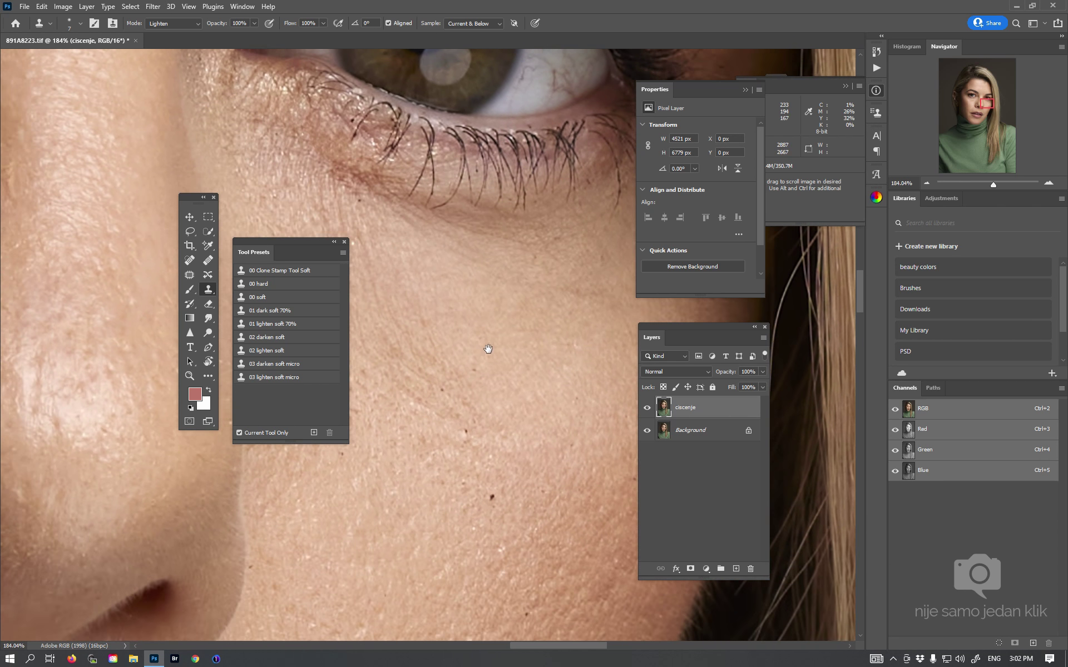
# Sample clean cheek skin beside the nose and select the '03 darken soft micro' Clone Stamp preset
pyautogui.moveTo(488, 350); pyautogui.dragTo(495, 296)
pyautogui.keyDown('alt'); pyautogui.click(513, 425); pyautogui.keyUp('alt')
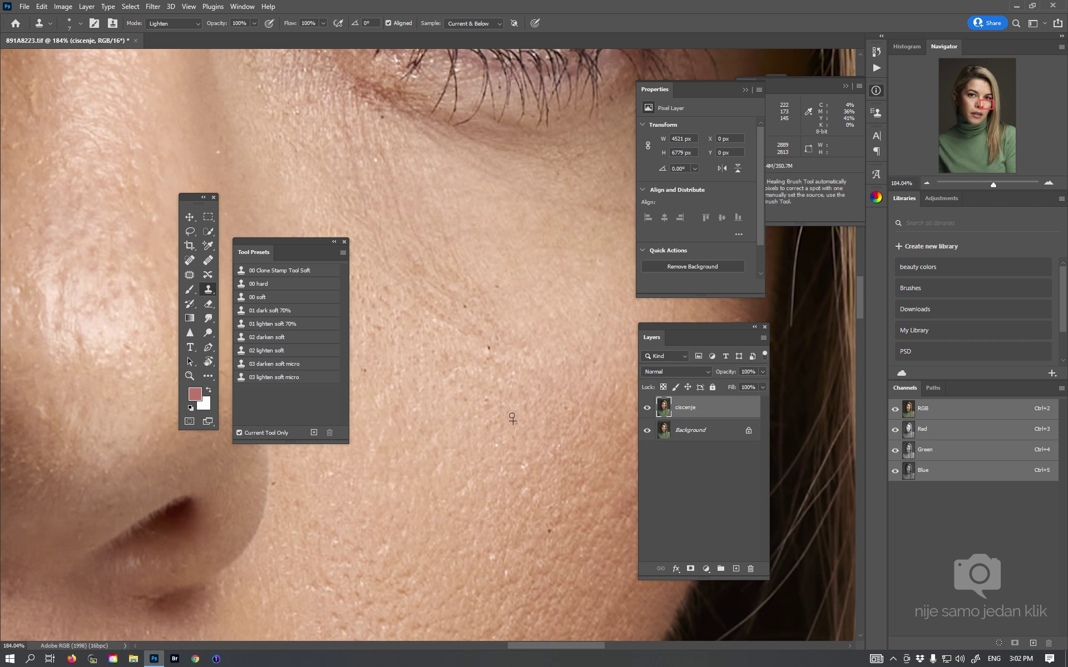
pyautogui.keyDown('alt'); pyautogui.click(484, 345); pyautogui.keyUp('alt')
pyautogui.moveTo(551, 424); pyautogui.dragTo(515, 305)
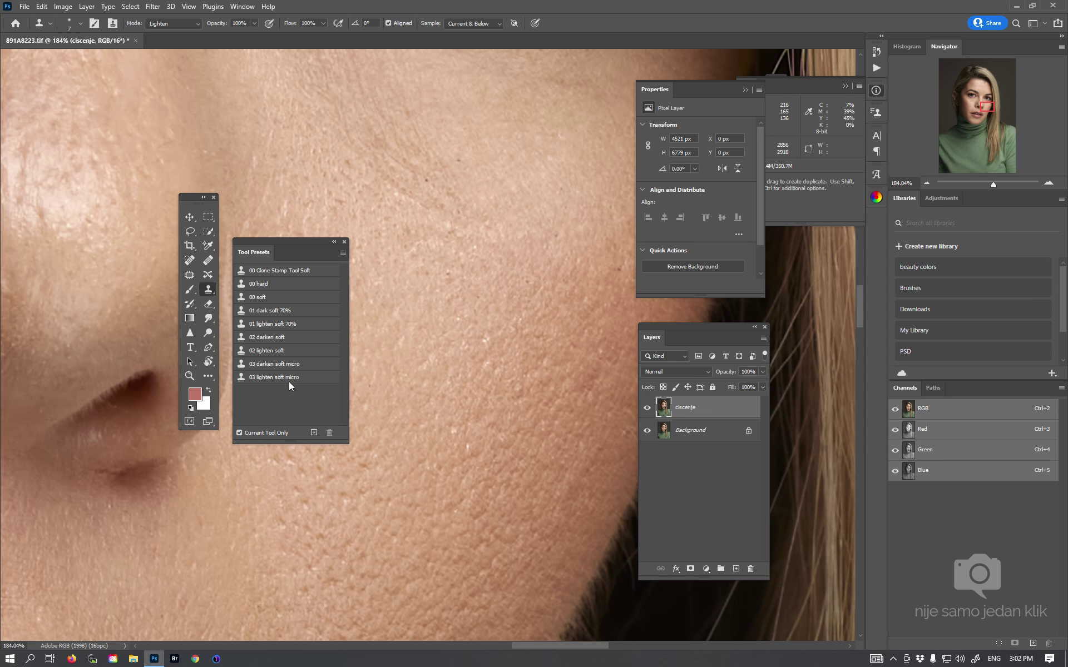
pyautogui.click(278, 364)
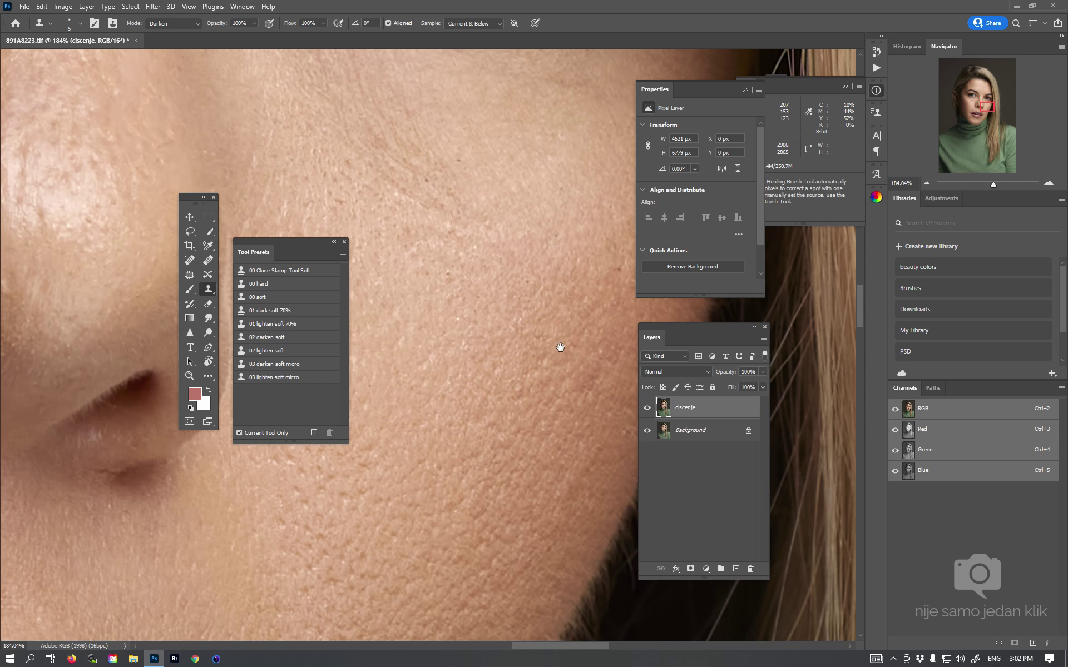
pyautogui.moveTo(559, 342); pyautogui.dragTo(529, 336)
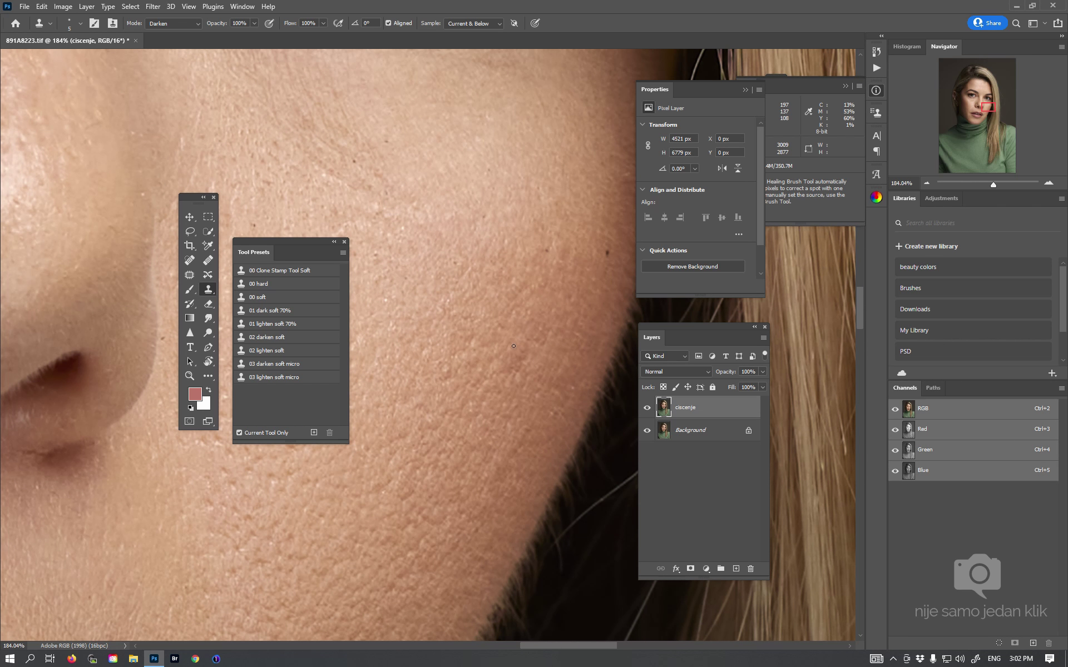
pyautogui.moveTo(512, 386)
pyautogui.mouseDown()
pyautogui.moveTo(497, 361)
pyautogui.moveTo(529, 393)
pyautogui.mouseUp()
pyautogui.moveTo(495, 328)
pyautogui.mouseDown()
pyautogui.moveTo(515, 358)
pyautogui.moveTo(514, 347)
pyautogui.moveTo(547, 359)
pyautogui.mouseUp()
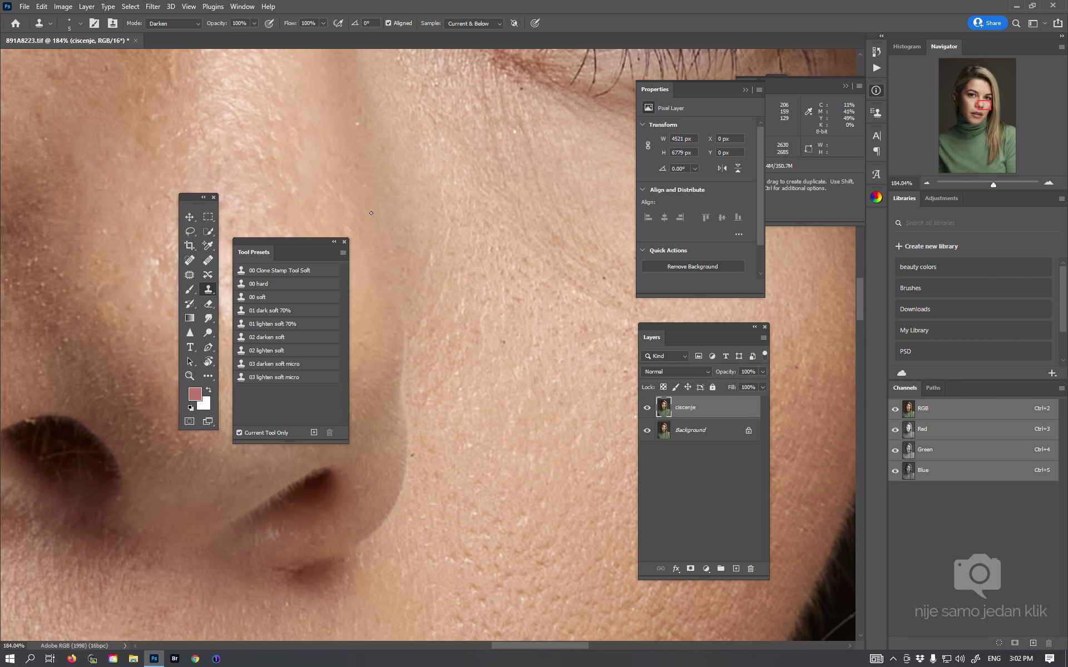
# With a tiny lightening clone brush, dab clean skin over small spots on the cheek beside the nose
pyautogui.moveTo(487, 311); pyautogui.dragTo(558, 272)
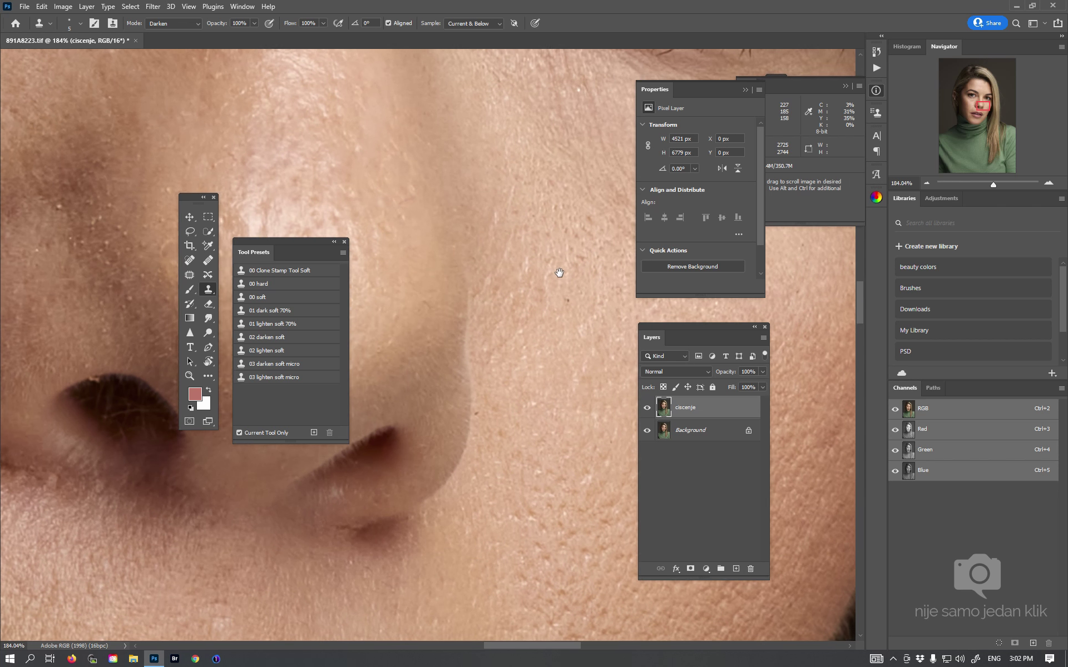
pyautogui.click(274, 377)
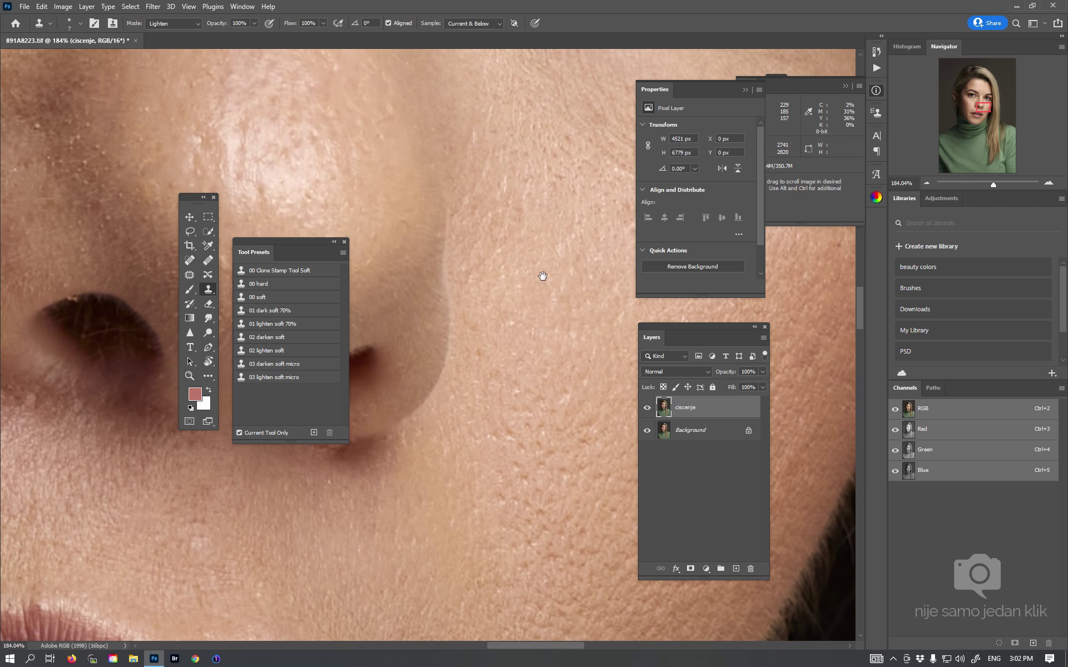
pyautogui.moveTo(544, 279); pyautogui.dragTo(493, 260)
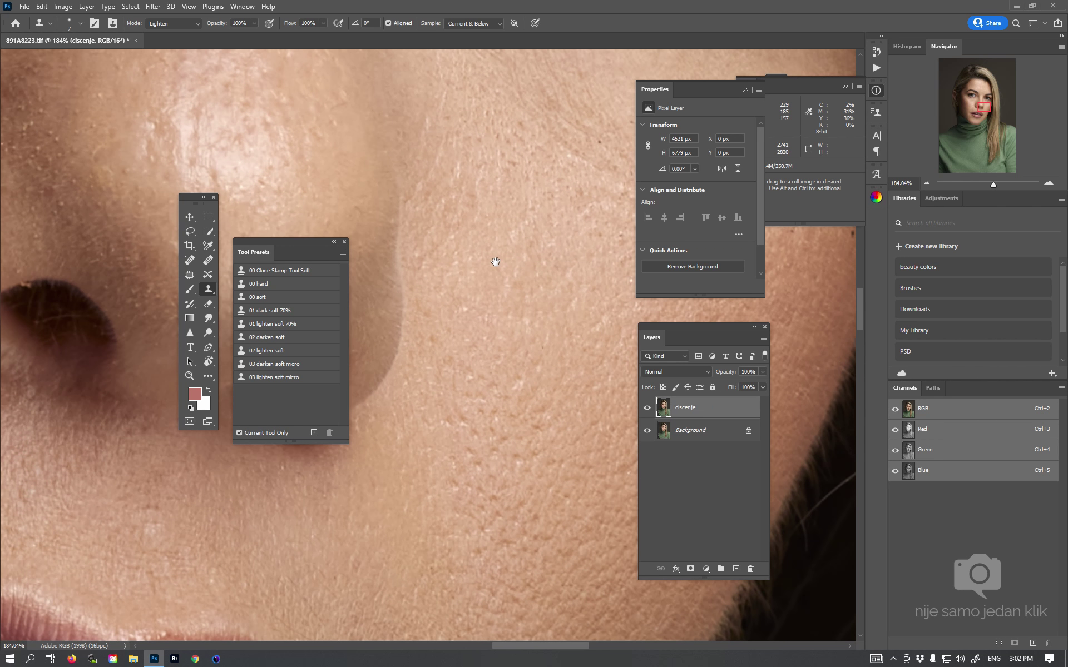
pyautogui.click(508, 162)
pyautogui.moveTo(512, 178); pyautogui.dragTo(486, 257)
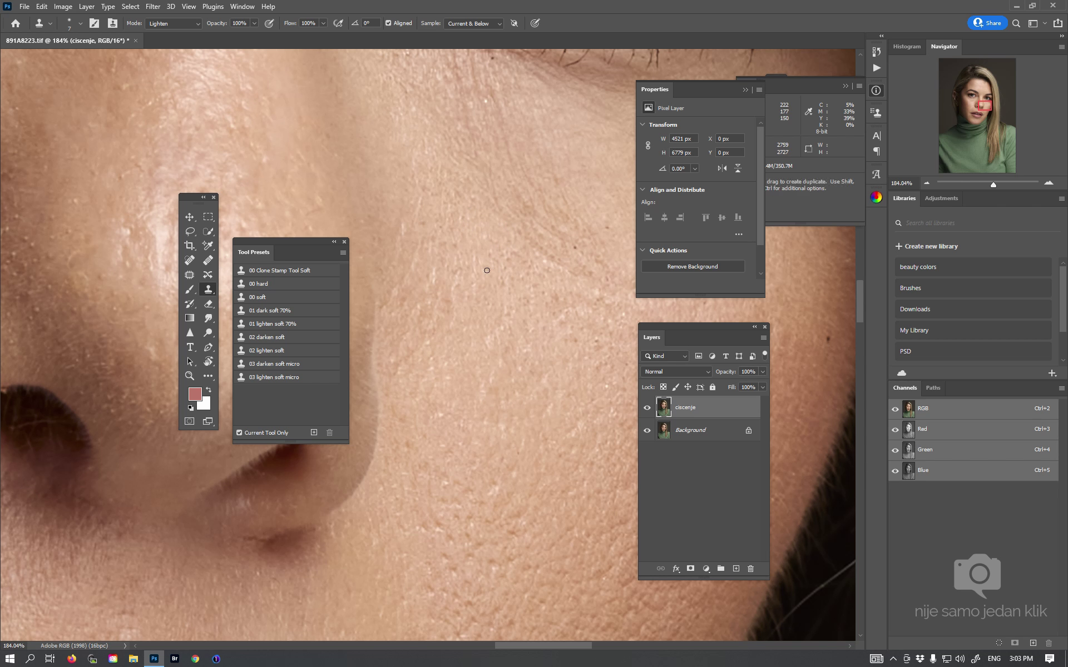
pyautogui.keyDown('alt'); pyautogui.click(469, 251); pyautogui.keyUp('alt')
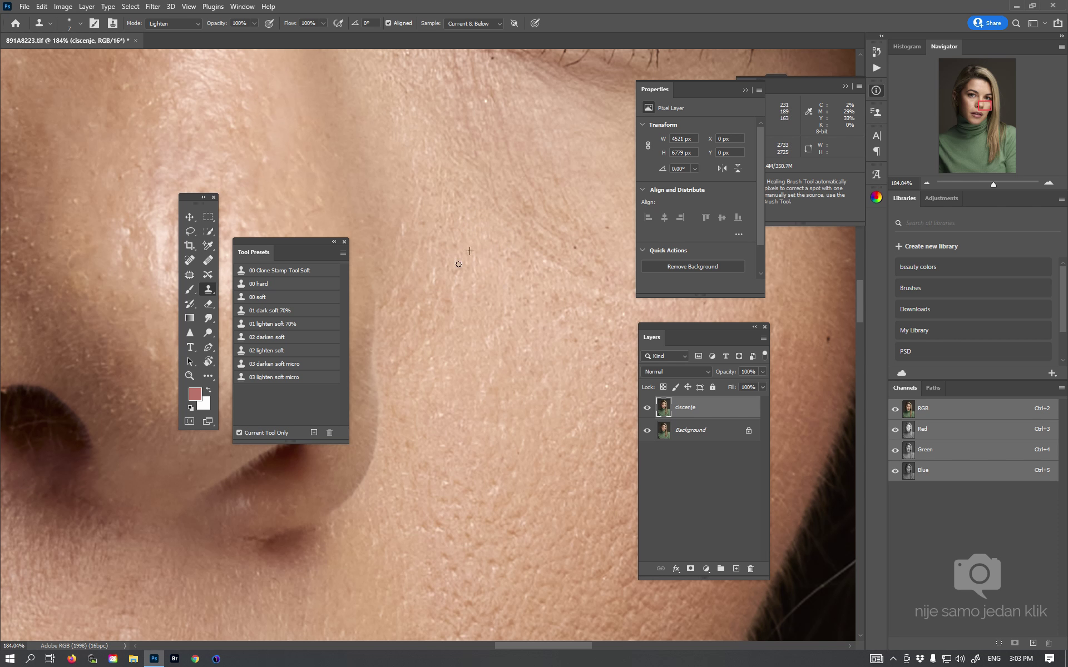
pyautogui.moveTo(529, 283); pyautogui.dragTo(496, 257)
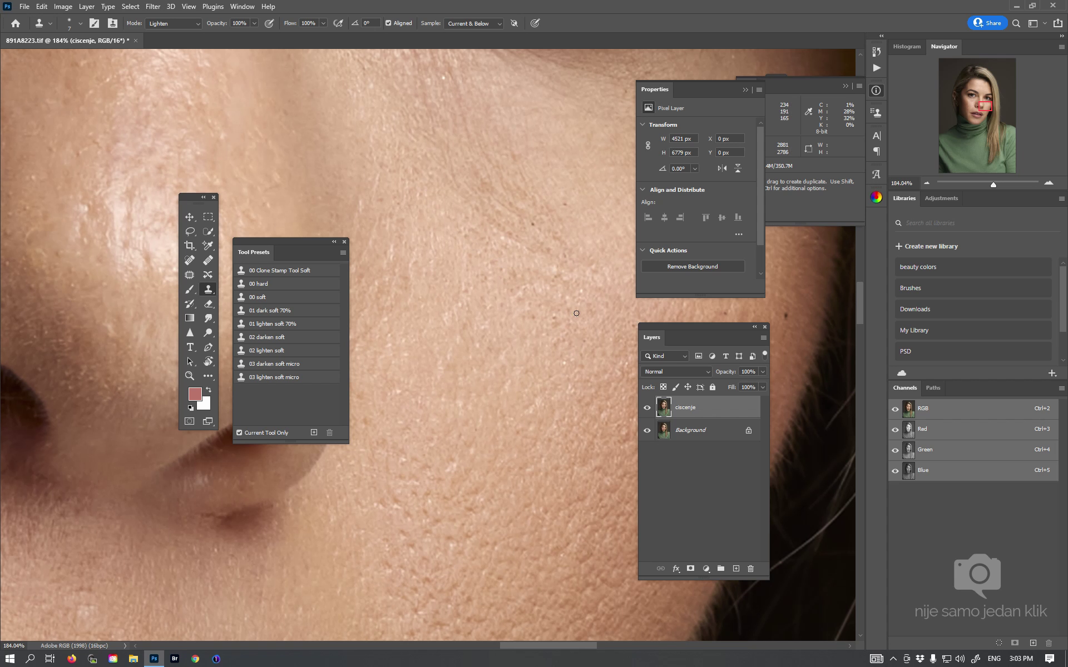
pyautogui.keyDown('alt'); pyautogui.click(562, 327); pyautogui.keyUp('alt')
pyautogui.click(558, 340)
# Select the fine lightening clone preset at brush size 7 and sample clean skin near the nostril
pyautogui.moveTo(570, 314); pyautogui.dragTo(551, 283)
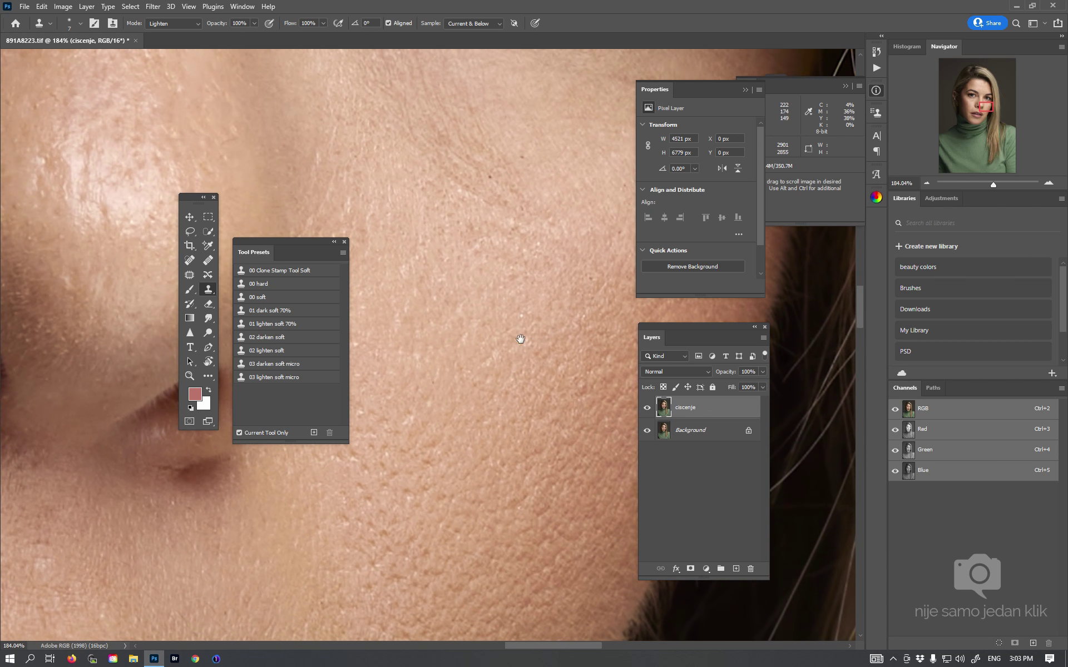
pyautogui.click(292, 365)
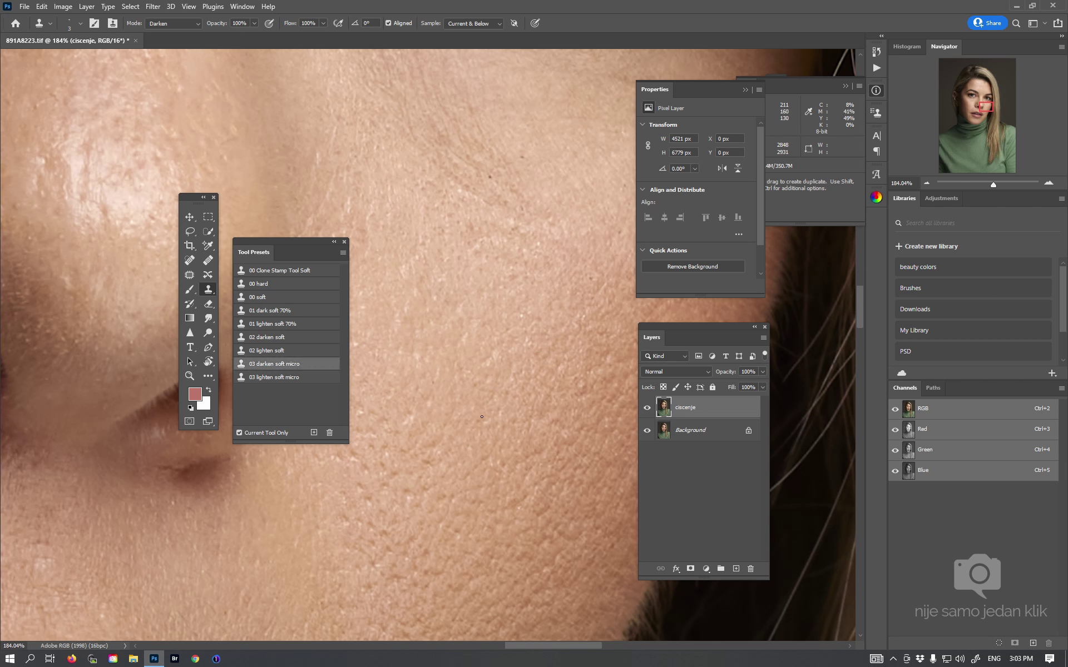
pyautogui.click(283, 378)
pyautogui.press(']')
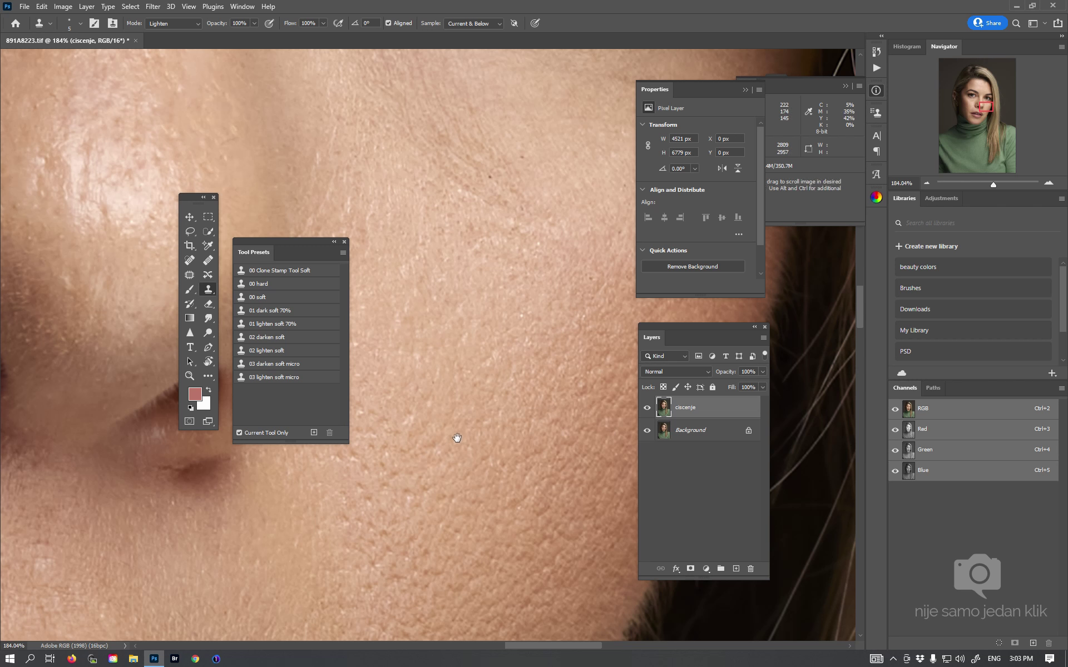
pyautogui.moveTo(453, 436); pyautogui.dragTo(489, 382)
pyautogui.press(']')
pyautogui.press(']')
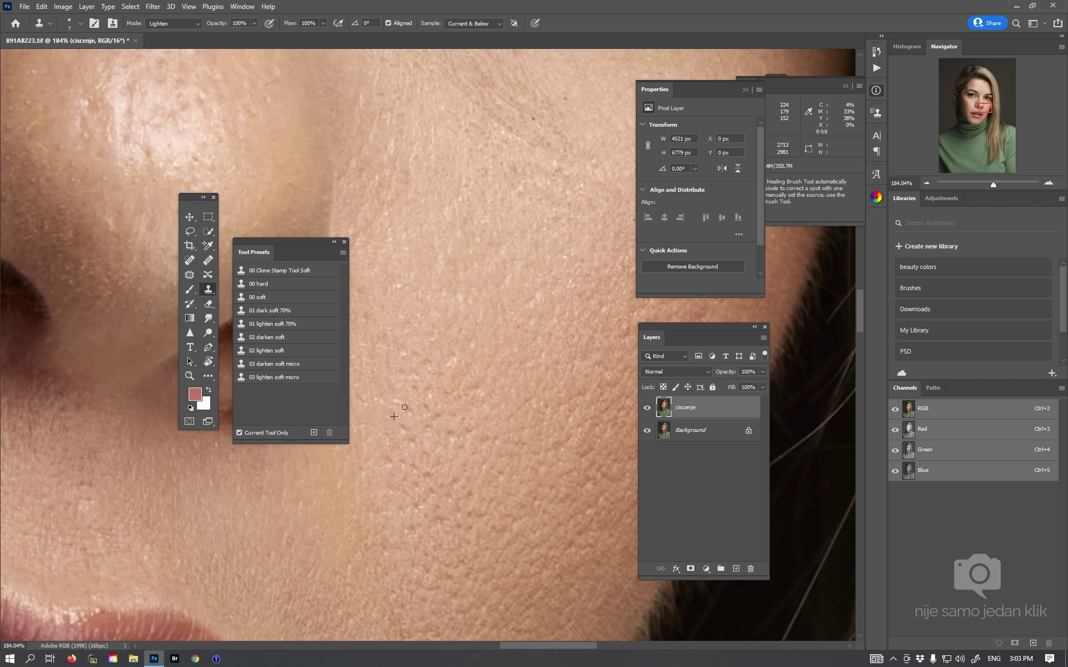
pyautogui.moveTo(486, 412); pyautogui.dragTo(523, 359)
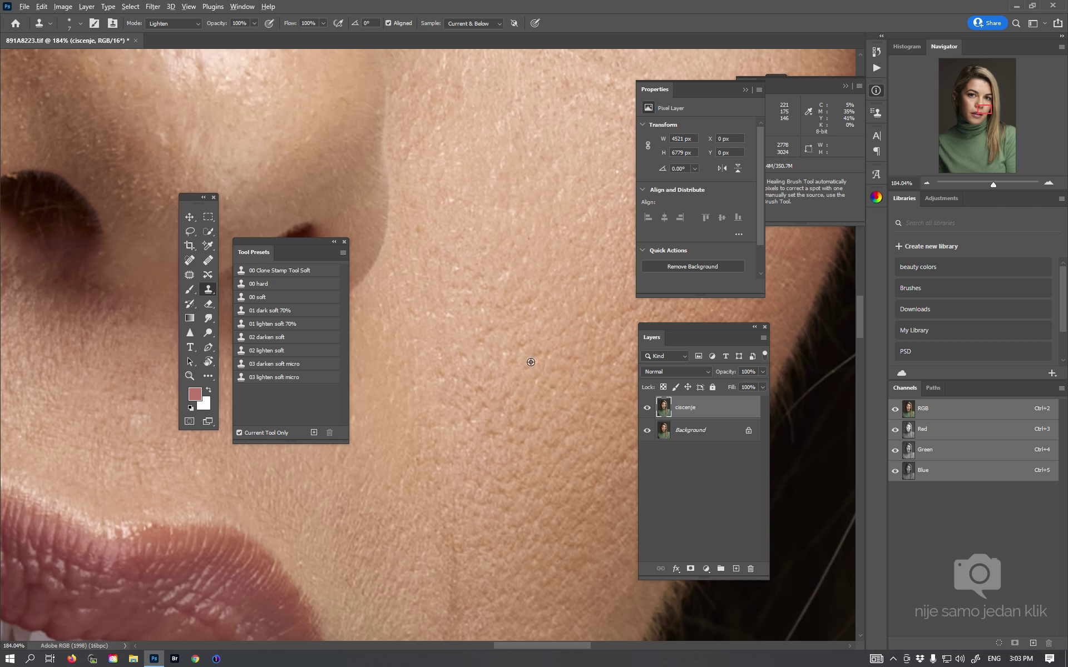
pyautogui.keyDown('alt'); pyautogui.click(584, 357); pyautogui.keyUp('alt')
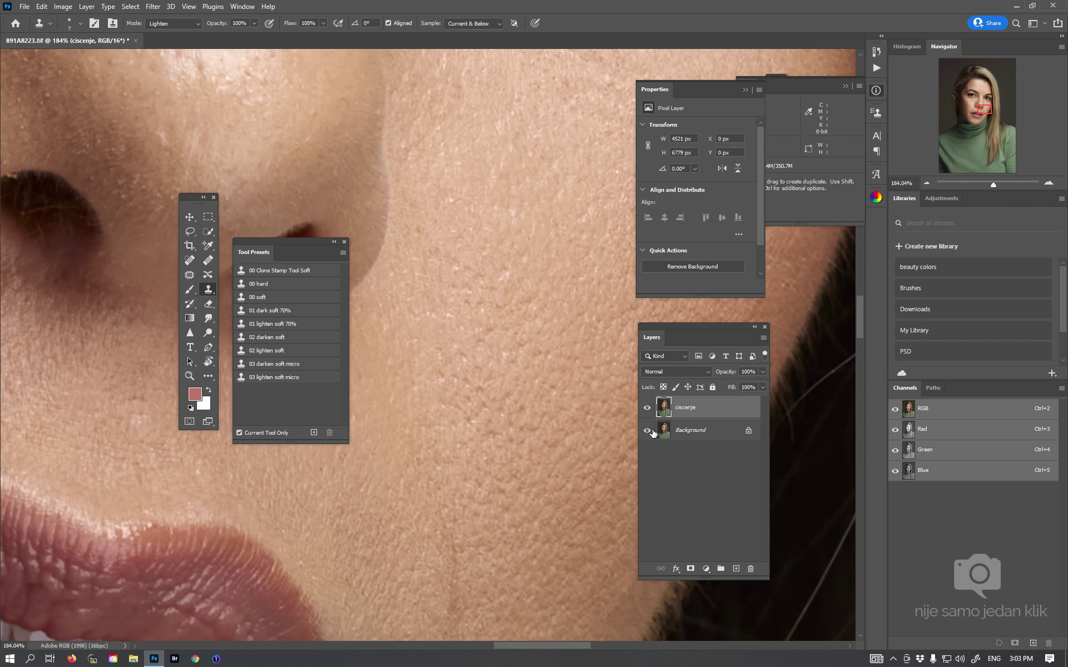
# Run the Eye Help action from the Actions panel and delete the D&B layer group
pyautogui.click(876, 66)
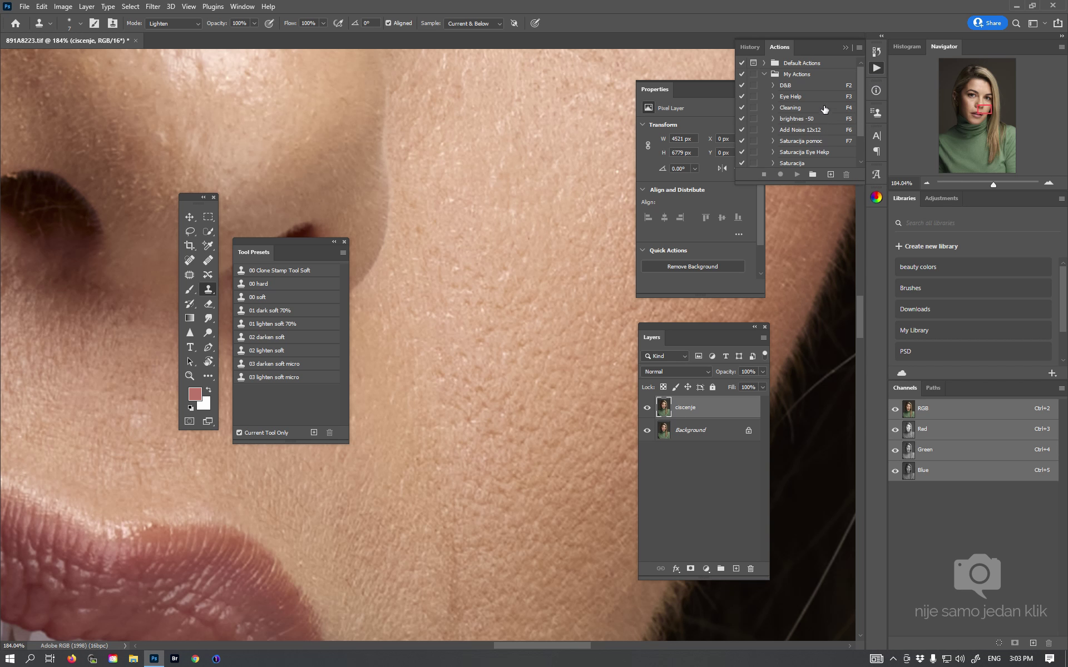
pyautogui.click(785, 85)
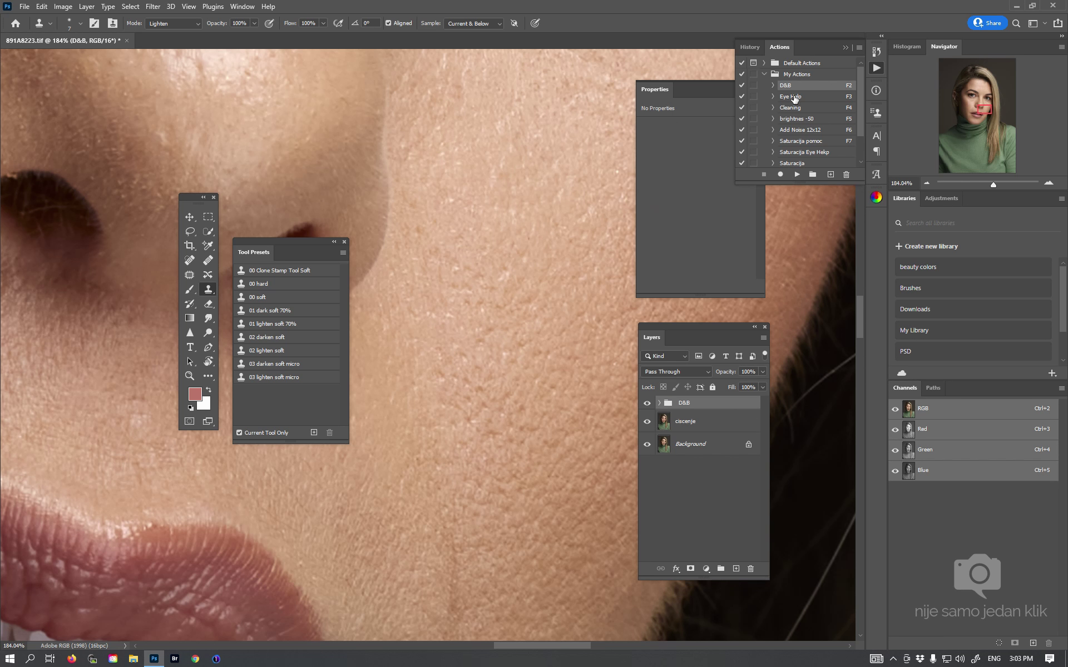
pyautogui.click(793, 97)
pyautogui.click(796, 174)
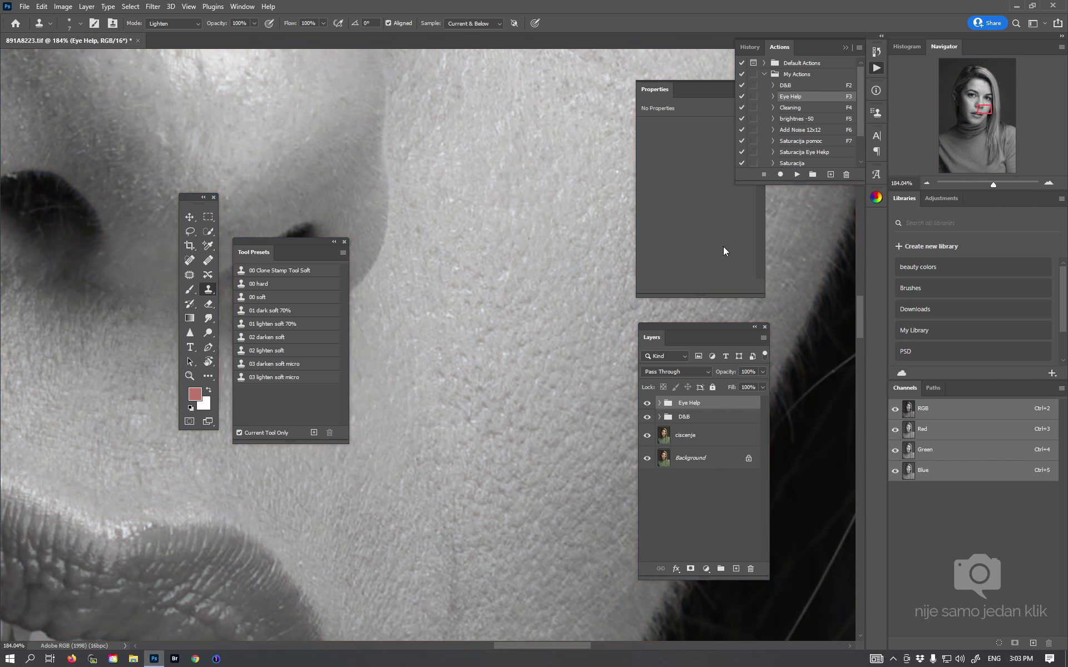
pyautogui.moveTo(667, 418)
pyautogui.mouseDown()
pyautogui.moveTo(734, 516)
pyautogui.moveTo(751, 568)
pyautogui.mouseUp()
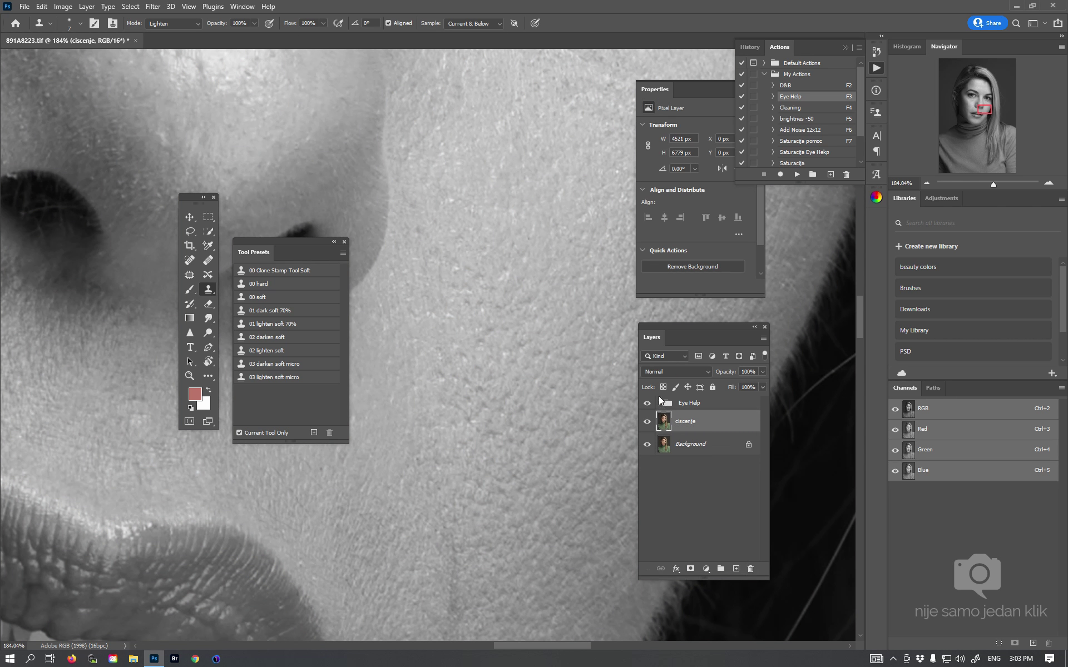
# Add a fully desaturated Hue/Saturation layer in Color blend mode inside the Eye Help group
pyautogui.click(659, 403)
pyautogui.click(674, 448)
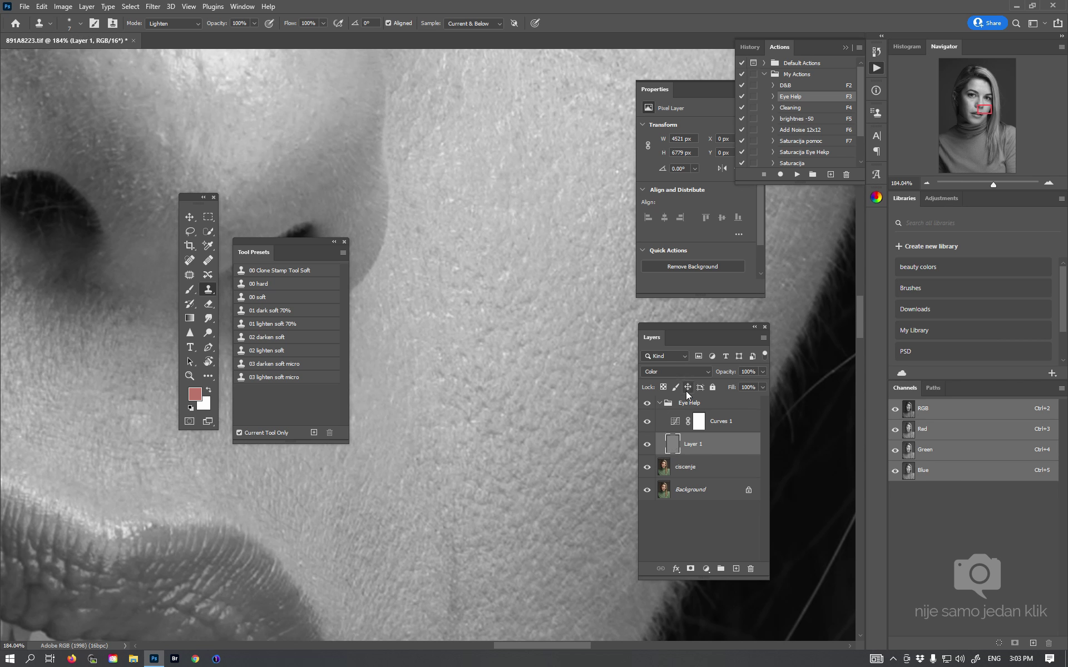
pyautogui.click(707, 568)
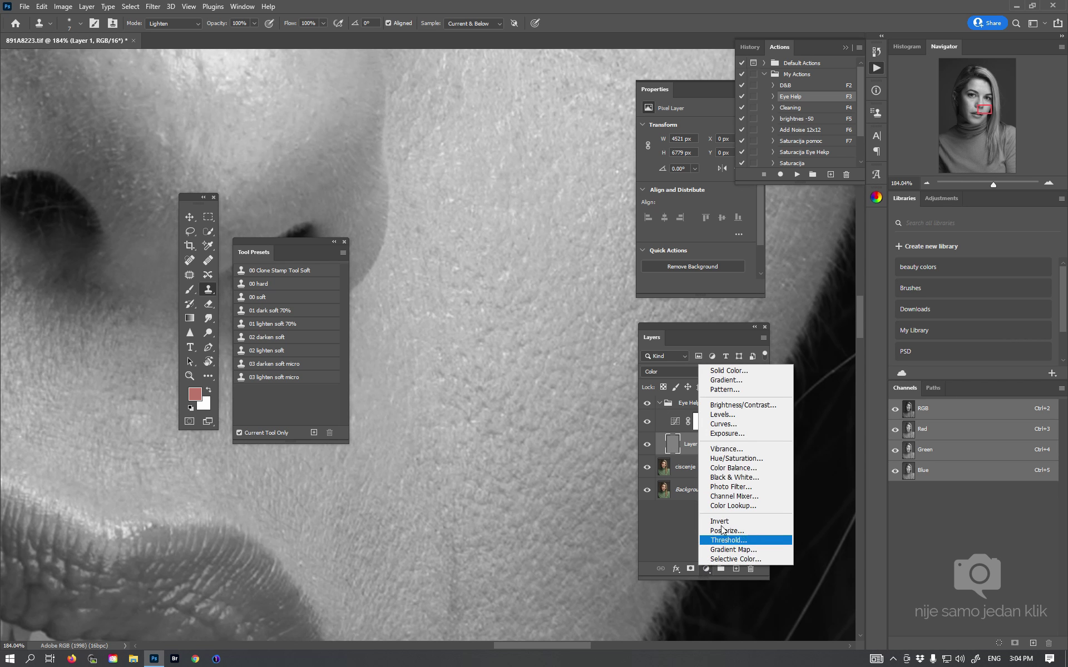
pyautogui.click(734, 466)
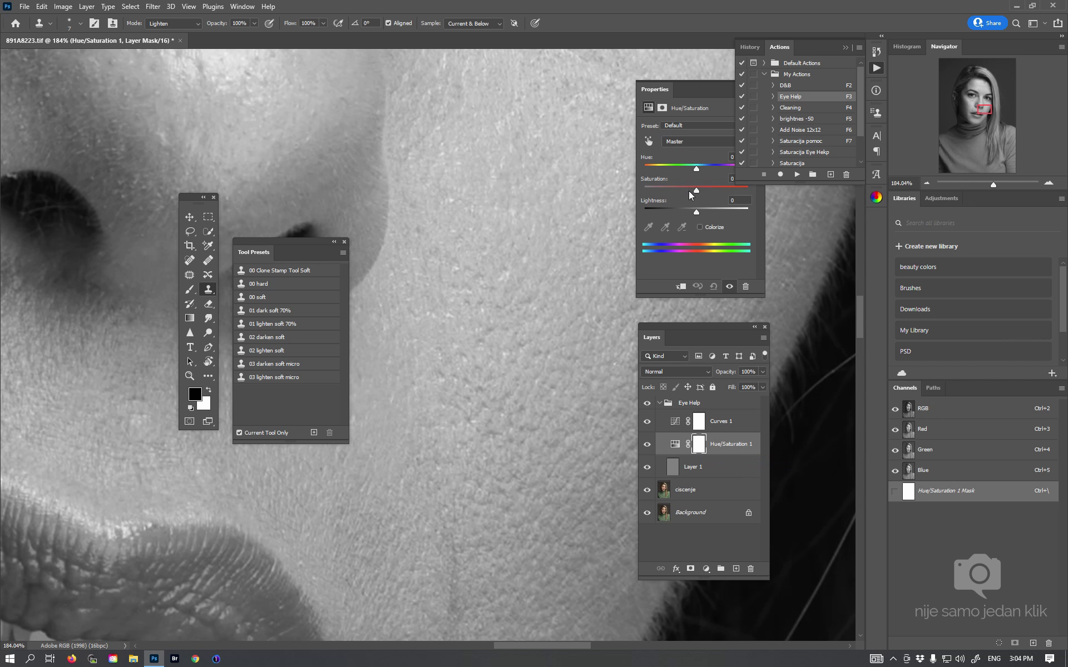
pyautogui.moveTo(689, 191); pyautogui.dragTo(633, 192)
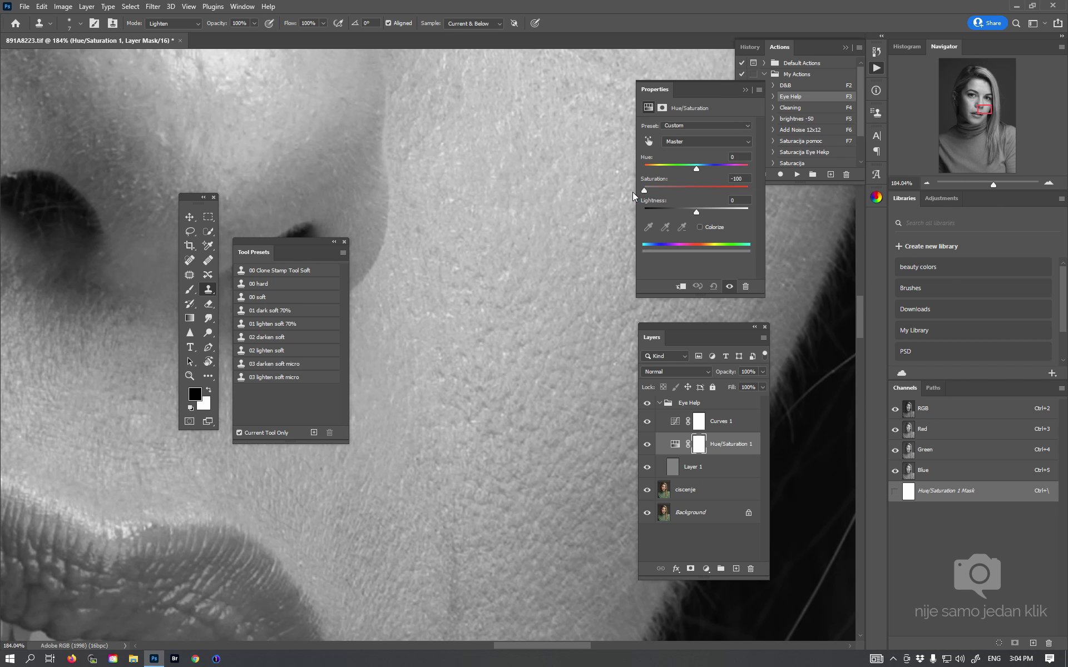
pyautogui.click(702, 372)
pyautogui.click(651, 633)
pyautogui.moveTo(678, 448); pyautogui.dragTo(750, 569)
# Pull the Curves 1 midpoint down to Input 144, Output 94 for stronger contrast
pyautogui.click(677, 421)
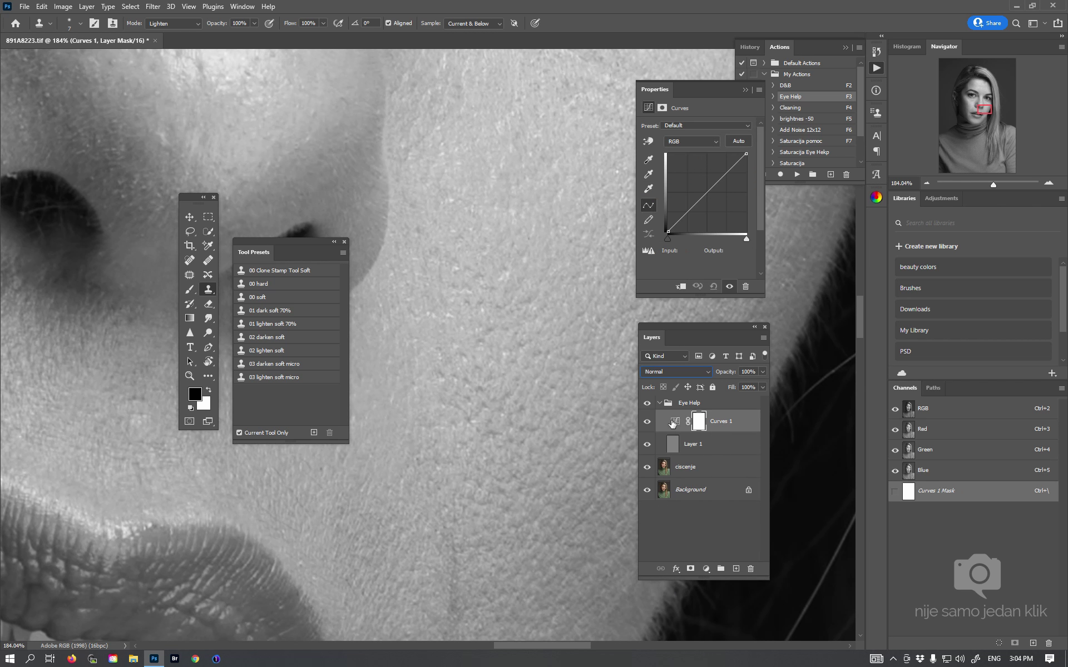
pyautogui.click(706, 195)
pyautogui.moveTo(705, 195); pyautogui.dragTo(712, 203)
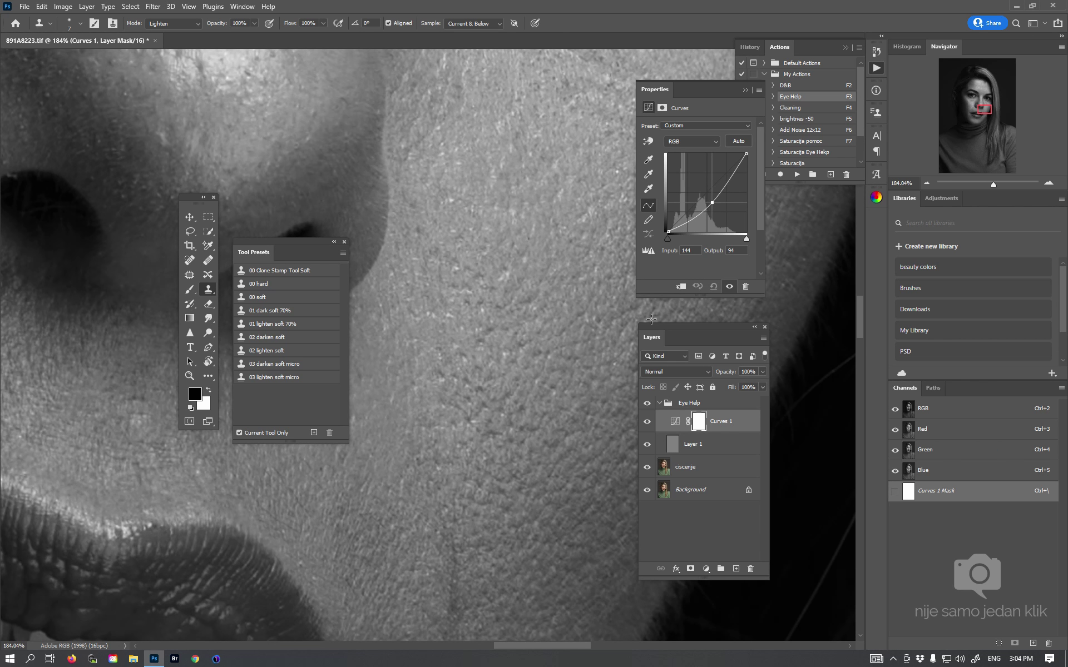
pyautogui.click(194, 221)
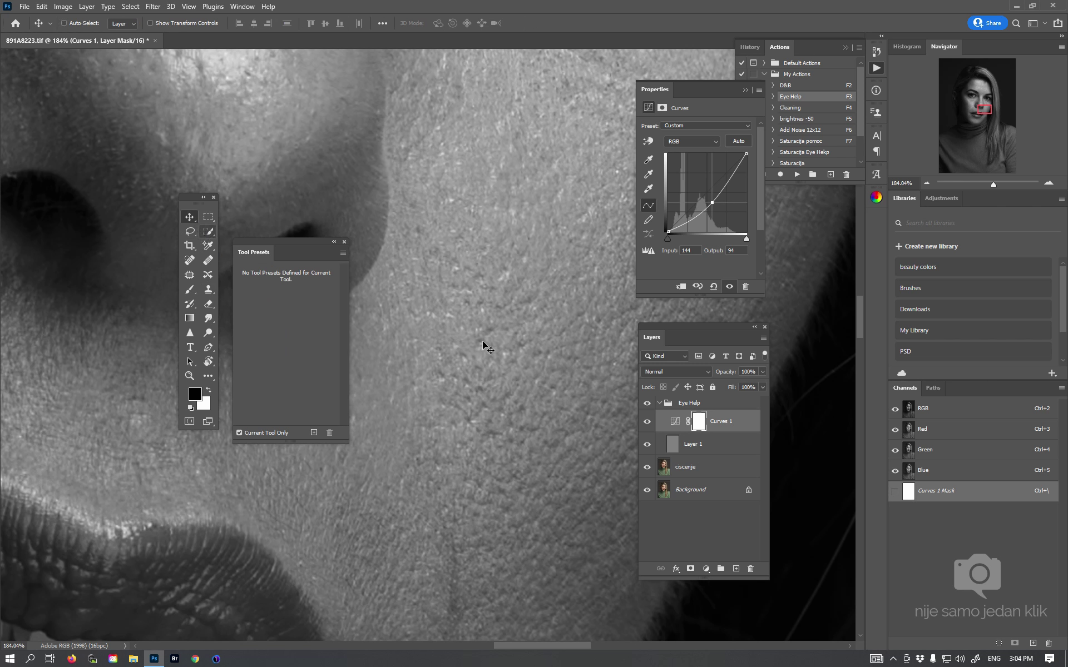
# Save the TIFF, then on the ciscenje layer clone sampled clean skin over a cheek blemish
pyautogui.hotkey('ctrl', 's')
pyautogui.click(671, 468)
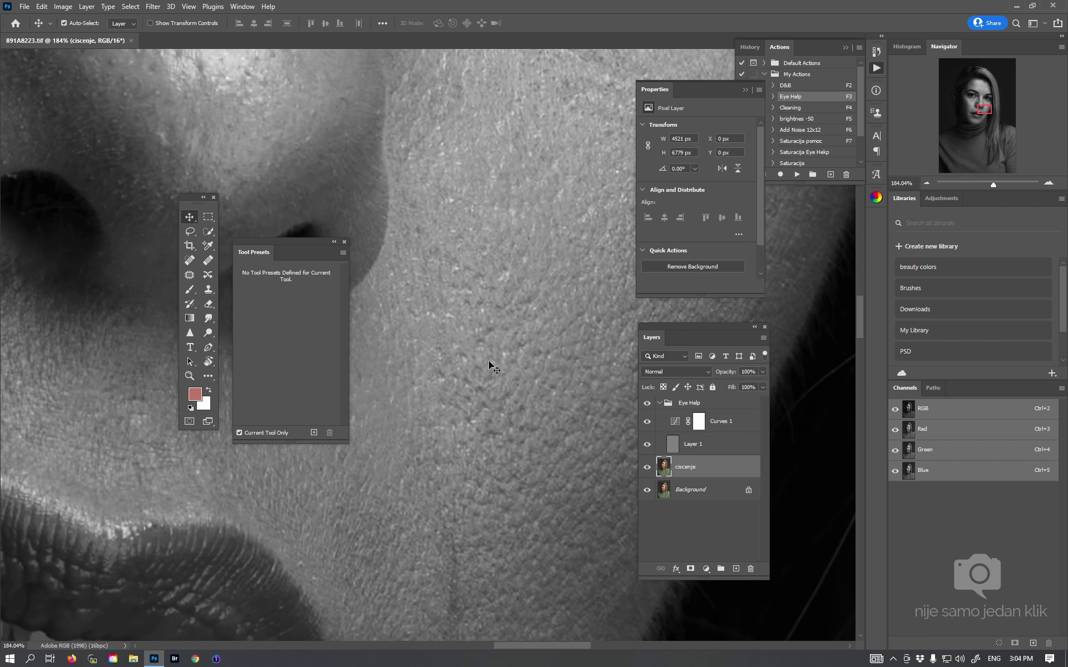
pyautogui.click(208, 289)
pyautogui.keyDown('alt'); pyautogui.click(429, 260); pyautogui.keyUp('alt')
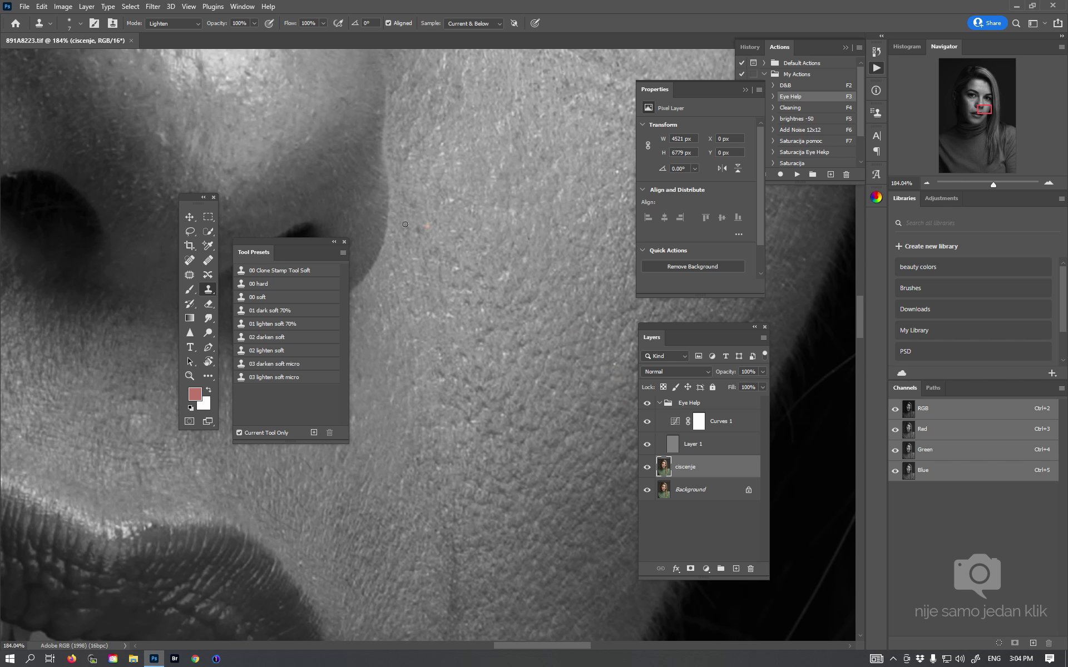
pyautogui.click(435, 248)
pyautogui.moveTo(498, 283); pyautogui.dragTo(502, 228)
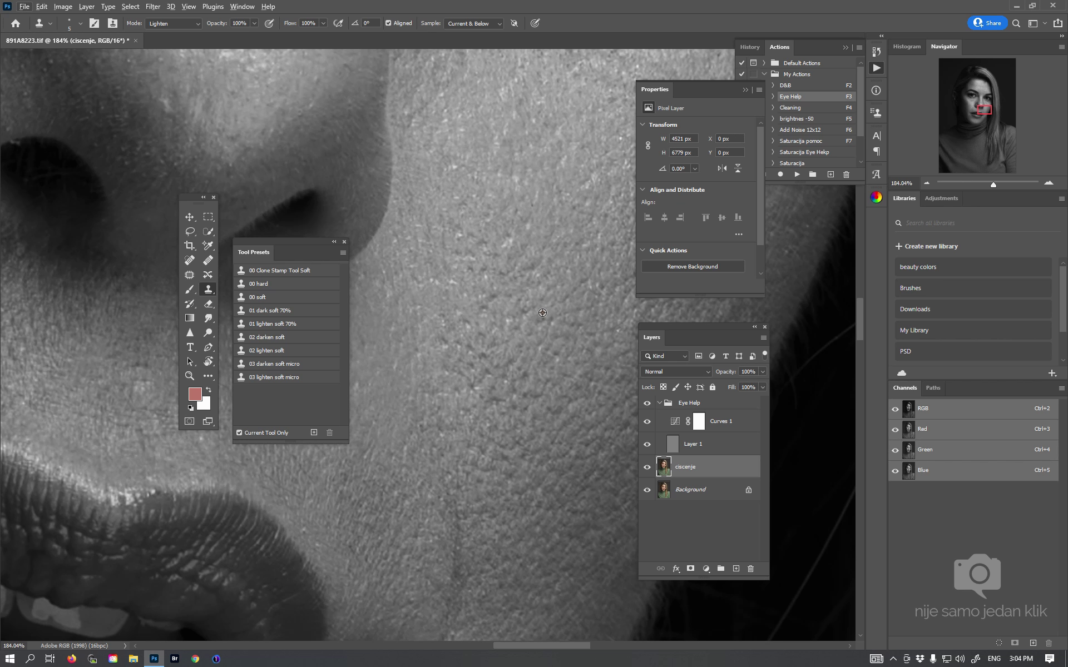
# Save again and clone-stamp clean skin over another cheek spot
pyautogui.click(190, 216)
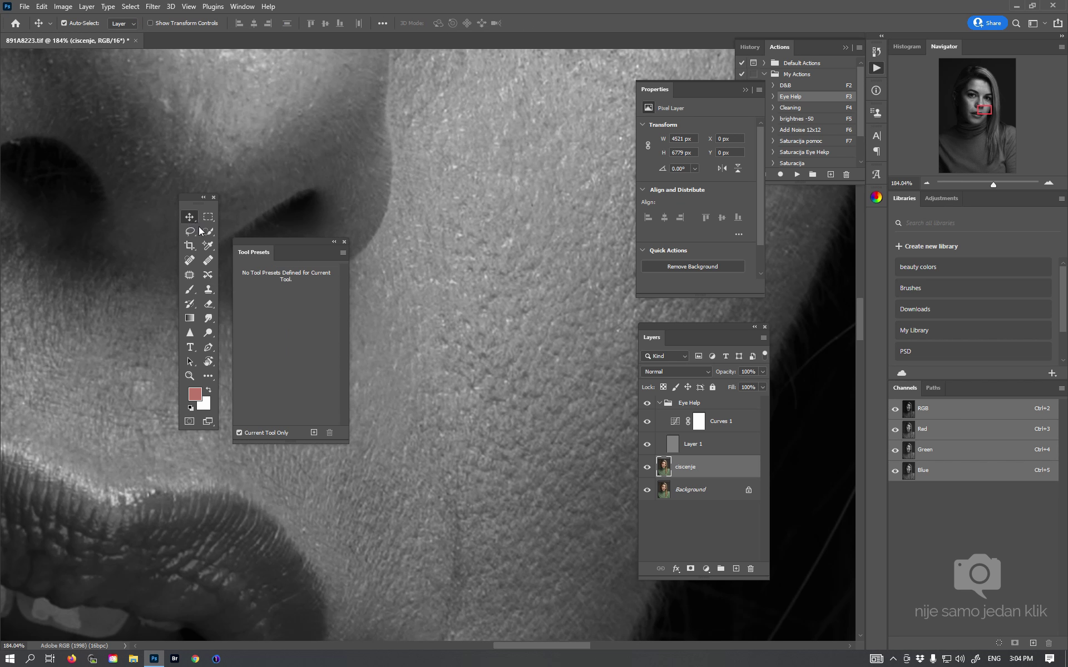
pyautogui.hotkey('ctrl', 's')
pyautogui.click(207, 290)
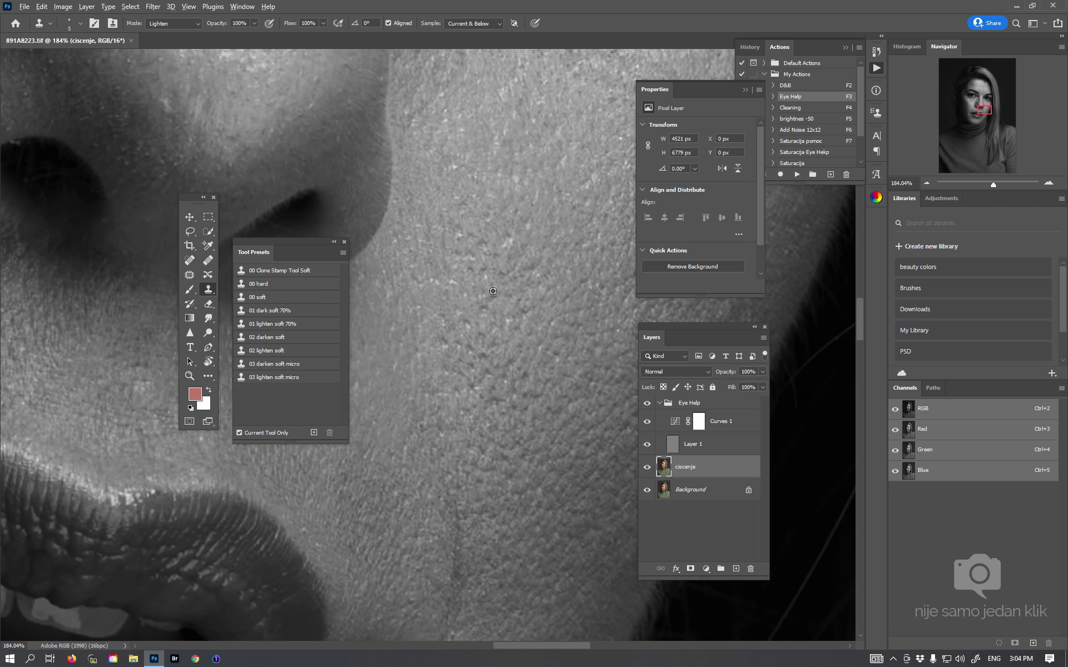
pyautogui.click(484, 363)
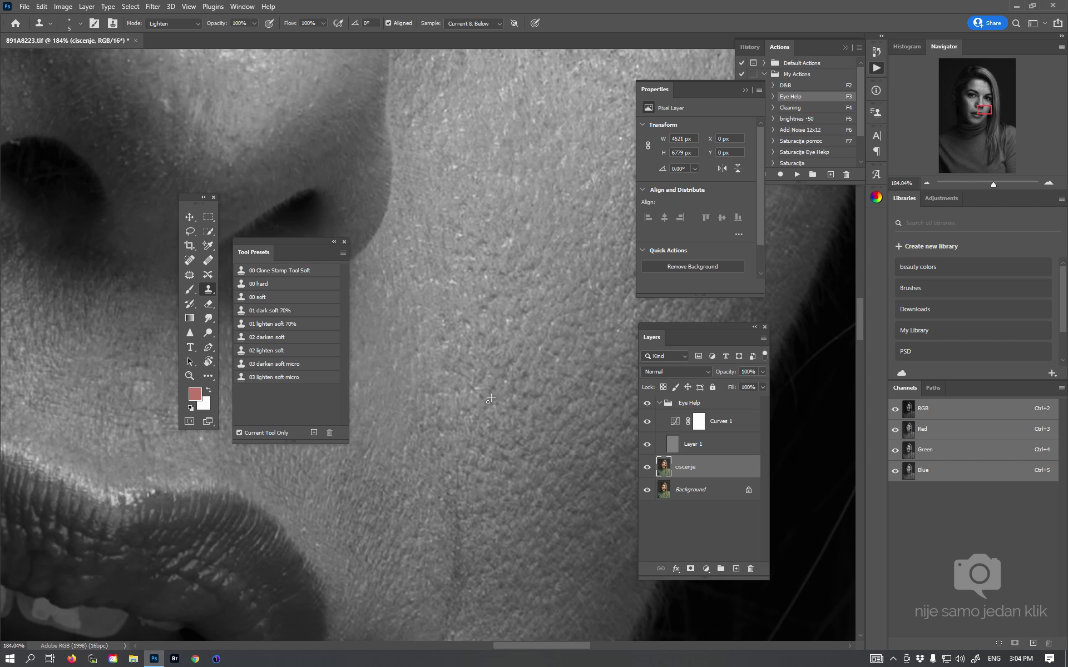
# Sample clean skin and clone over a dark spot on the cheek beside the nose
pyautogui.keyDown('alt'); pyautogui.click(532, 366); pyautogui.keyUp('alt')
pyautogui.moveTo(532, 354)
pyautogui.mouseDown()
pyautogui.moveTo(519, 382)
pyautogui.moveTo(477, 370)
pyautogui.moveTo(567, 365)
pyautogui.mouseUp()
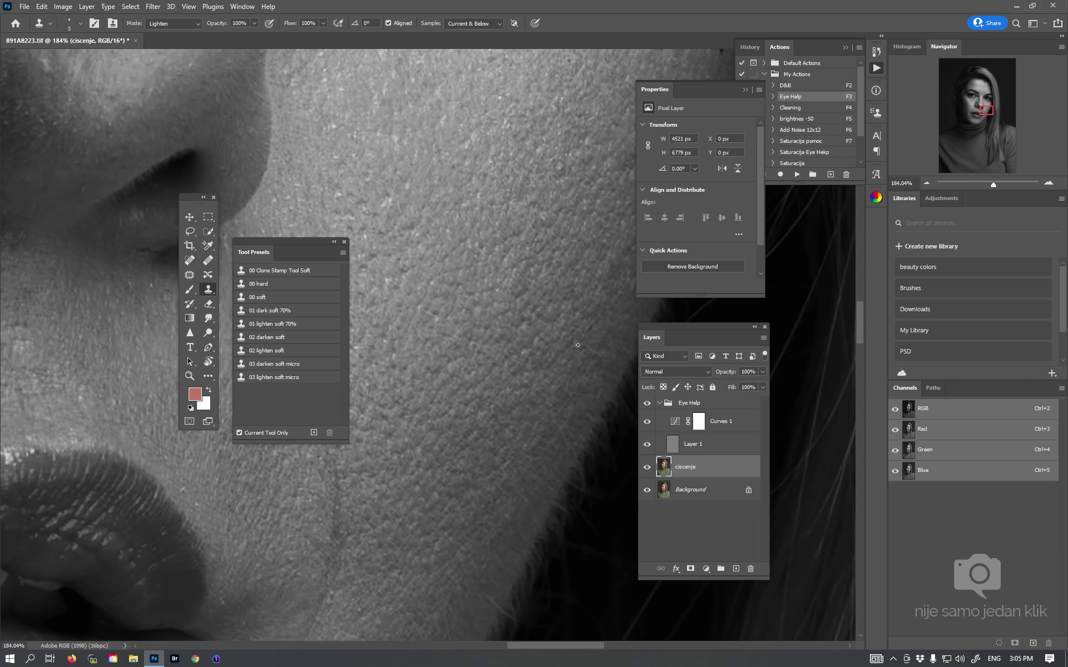
pyautogui.moveTo(582, 329); pyautogui.dragTo(559, 386)
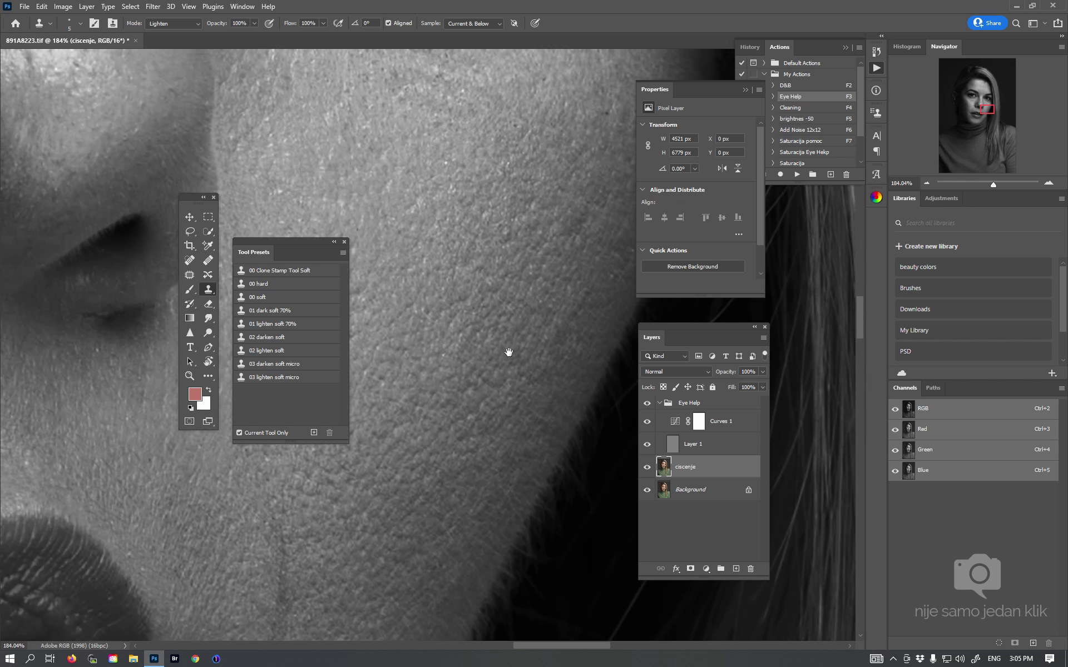
pyautogui.moveTo(536, 308); pyautogui.dragTo(481, 374)
pyautogui.keyDown('alt'); pyautogui.click(546, 272); pyautogui.keyUp('alt')
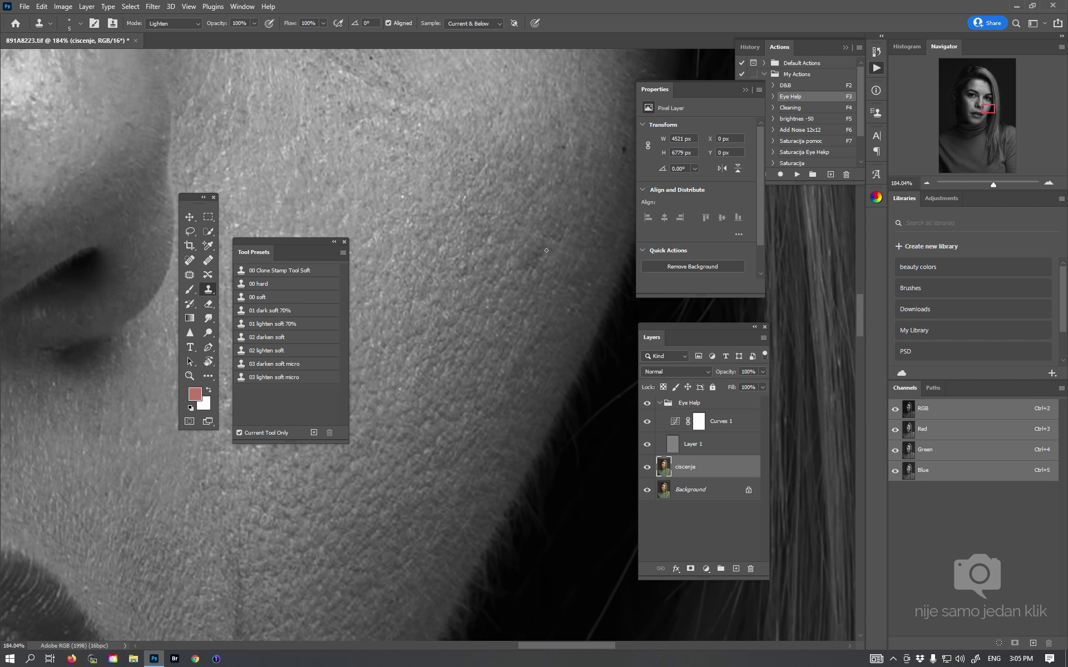
pyautogui.moveTo(542, 251); pyautogui.dragTo(541, 241)
# Clone over another cheek blemish and switch to the '03 darken soft micro' preset
pyautogui.keyDown('alt'); pyautogui.click(538, 284); pyautogui.keyUp('alt')
pyautogui.moveTo(539, 353); pyautogui.dragTo(545, 324)
pyautogui.click(272, 364)
pyautogui.click(534, 287)
pyautogui.moveTo(545, 347)
pyautogui.mouseDown()
pyautogui.moveTo(535, 354)
pyautogui.moveTo(563, 315)
pyautogui.mouseUp()
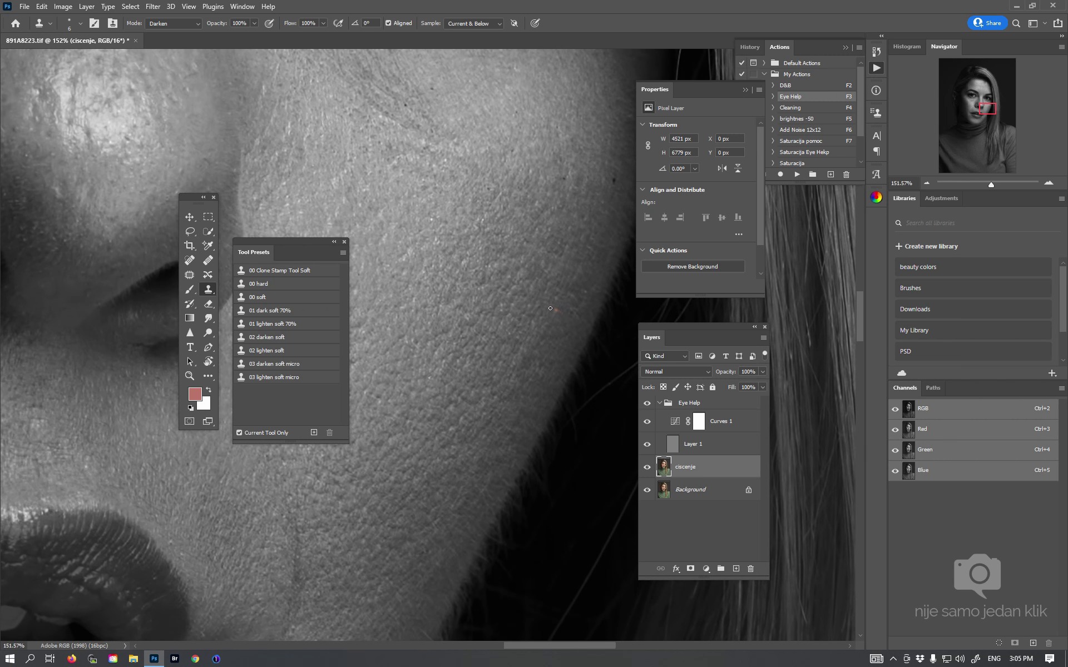
# Zoom in on the cheek, sample clean skin and pick the '02 lighten soft' preset
pyautogui.moveTo(545, 325); pyautogui.dragTo(523, 334)
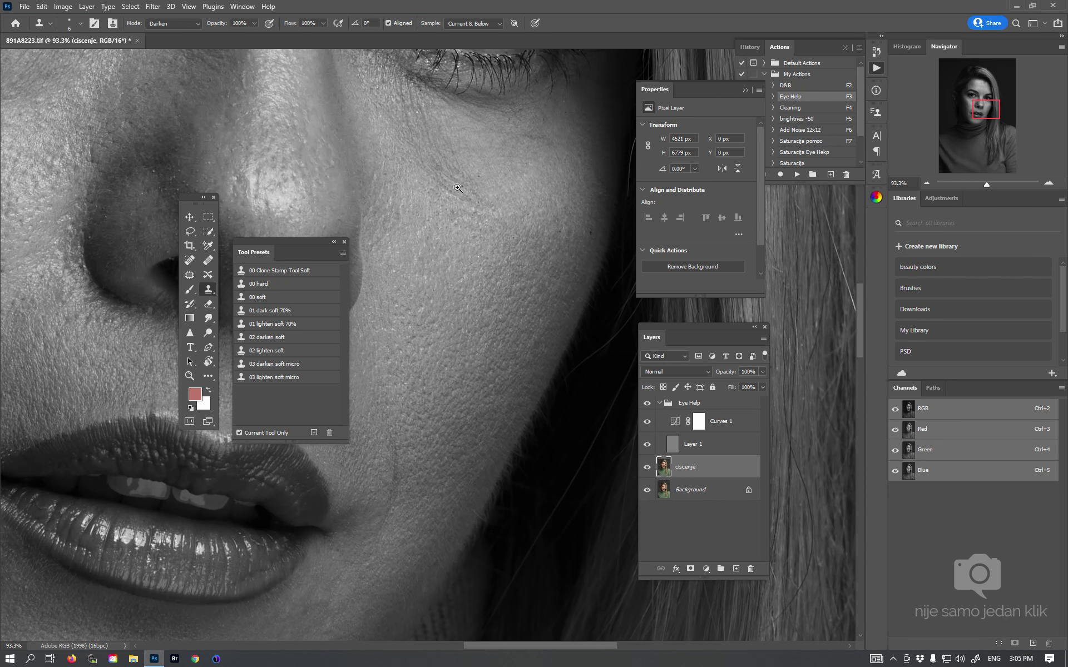
pyautogui.moveTo(458, 187); pyautogui.dragTo(548, 302)
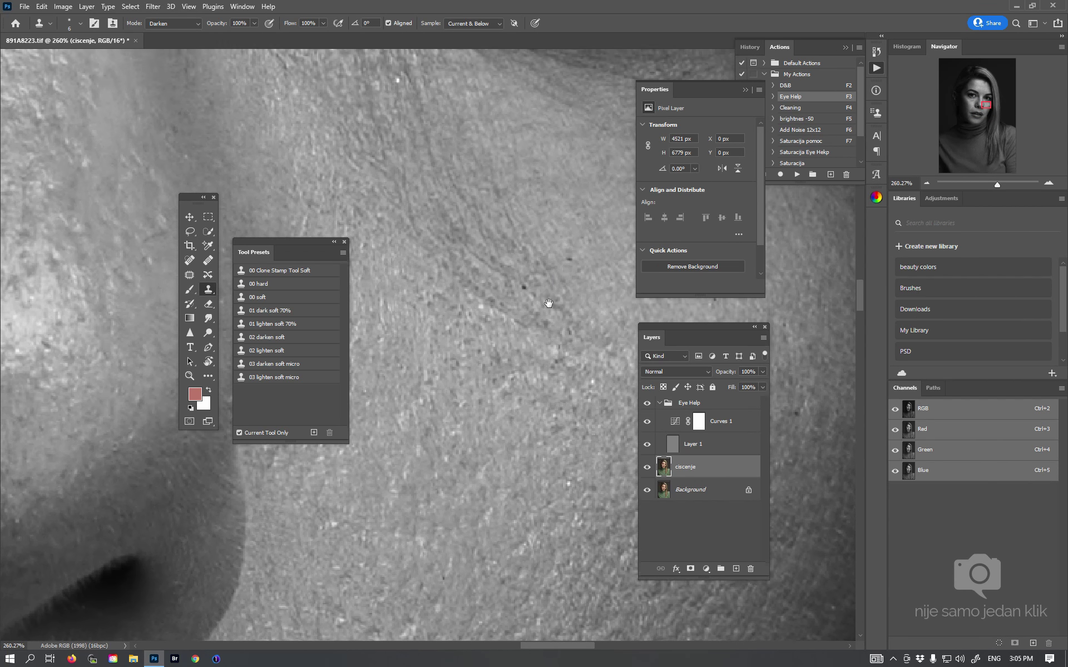
pyautogui.moveTo(556, 303)
pyautogui.mouseDown()
pyautogui.moveTo(542, 294)
pyautogui.moveTo(503, 353)
pyautogui.moveTo(517, 301)
pyautogui.moveTo(569, 366)
pyautogui.mouseUp()
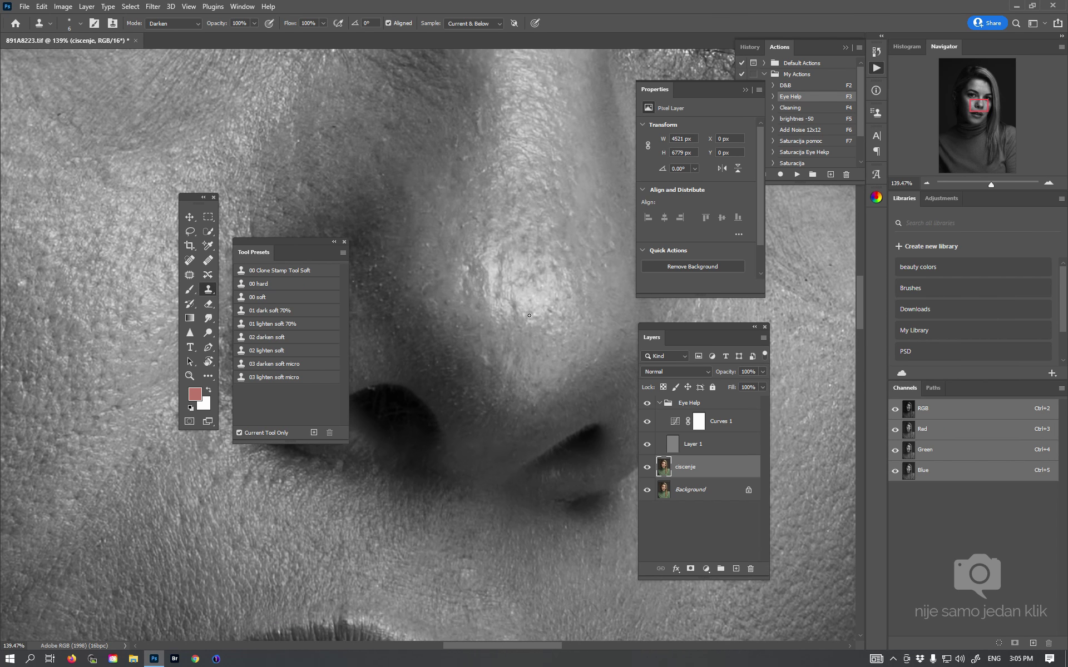
pyautogui.keyDown('alt'); pyautogui.click(482, 352); pyautogui.keyUp('alt')
pyautogui.click(282, 356)
# Clone blemishes beside the nose with a darkening preset, then return to Lighten mode
pyautogui.click(274, 364)
pyautogui.moveTo(492, 101); pyautogui.dragTo(514, 278)
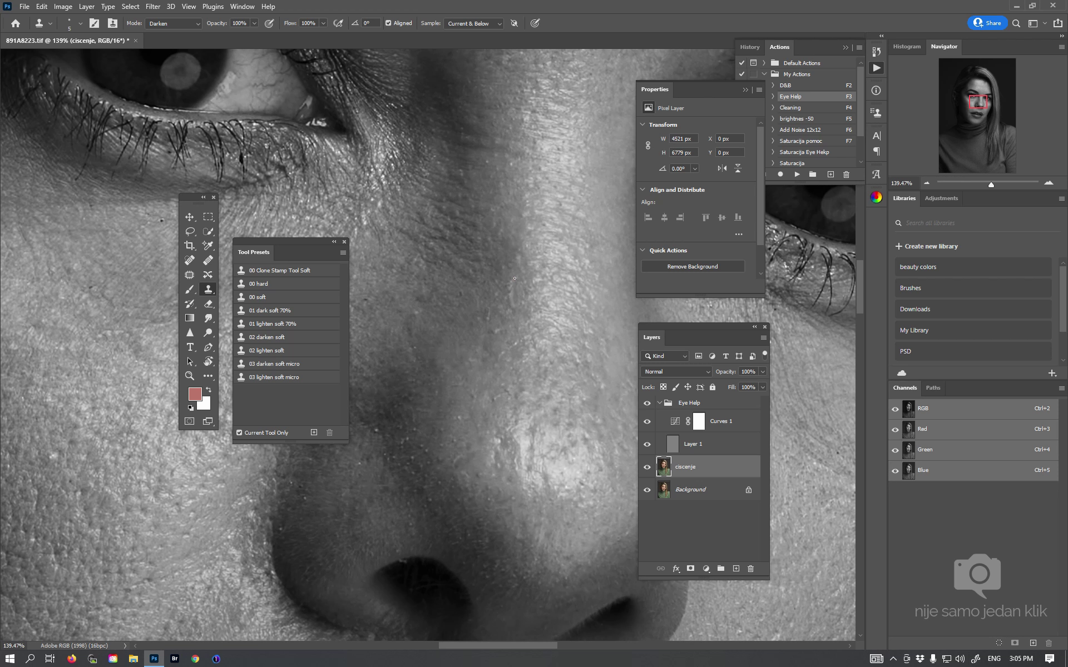
pyautogui.moveTo(513, 296)
pyautogui.mouseDown()
pyautogui.moveTo(512, 283)
pyautogui.moveTo(534, 280)
pyautogui.mouseUp()
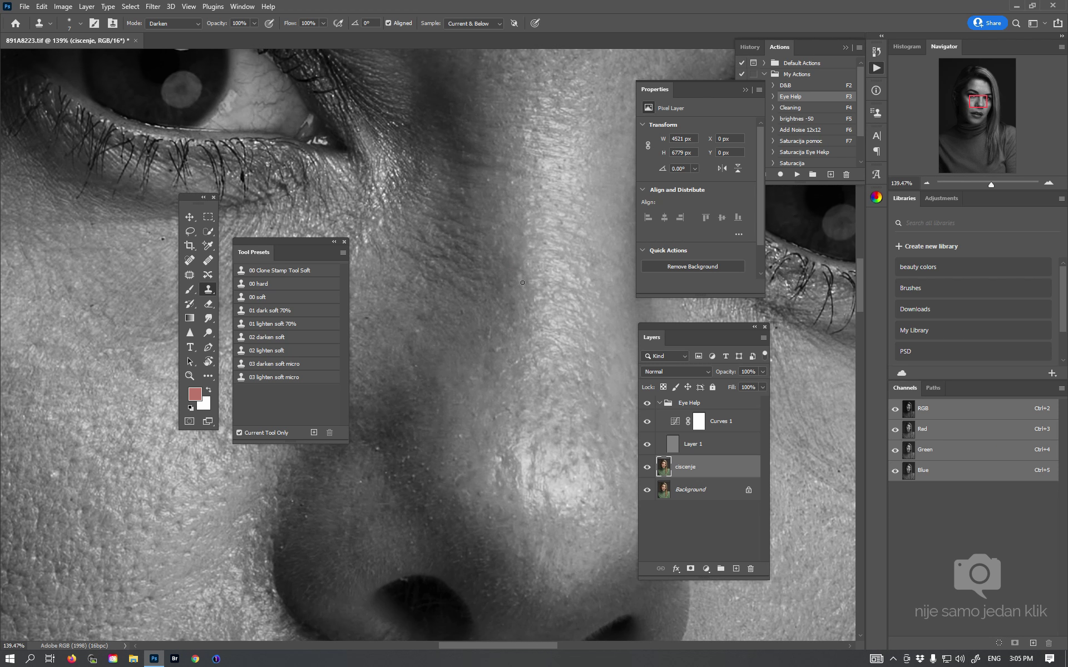
pyautogui.click(274, 377)
pyautogui.scroll(5, 537, 293)
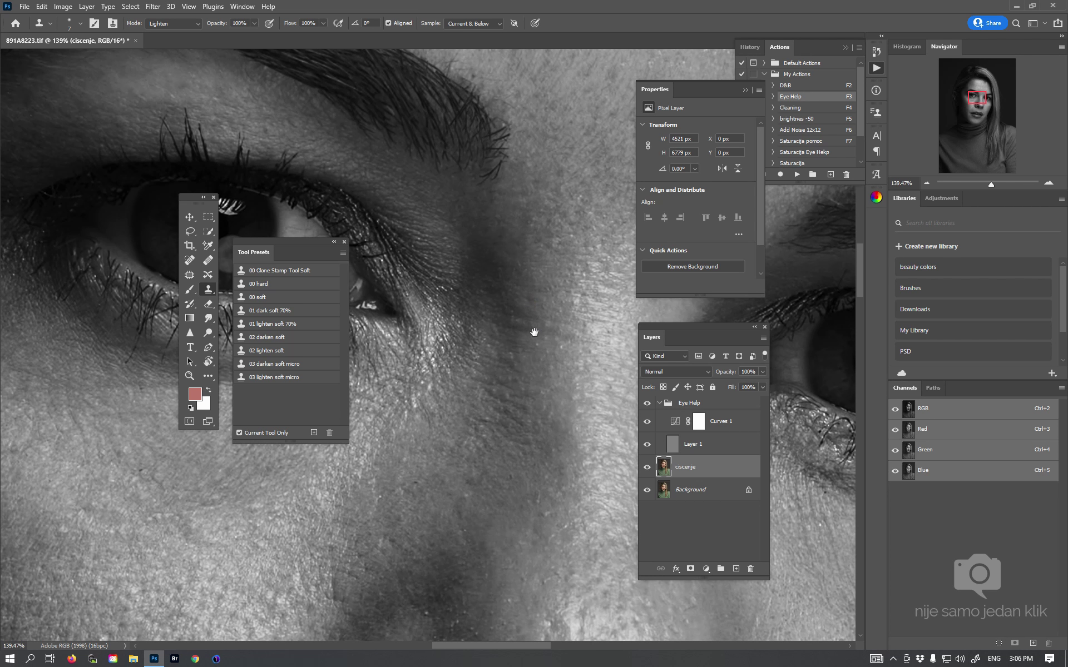
# Enlarge the clone brush and pan to the cheek between the nostril and lips
pyautogui.moveTo(528, 369); pyautogui.dragTo(552, 312)
pyautogui.moveTo(480, 387); pyautogui.dragTo(543, 301)
pyautogui.press(']')
pyautogui.press(']')
pyautogui.press(']')
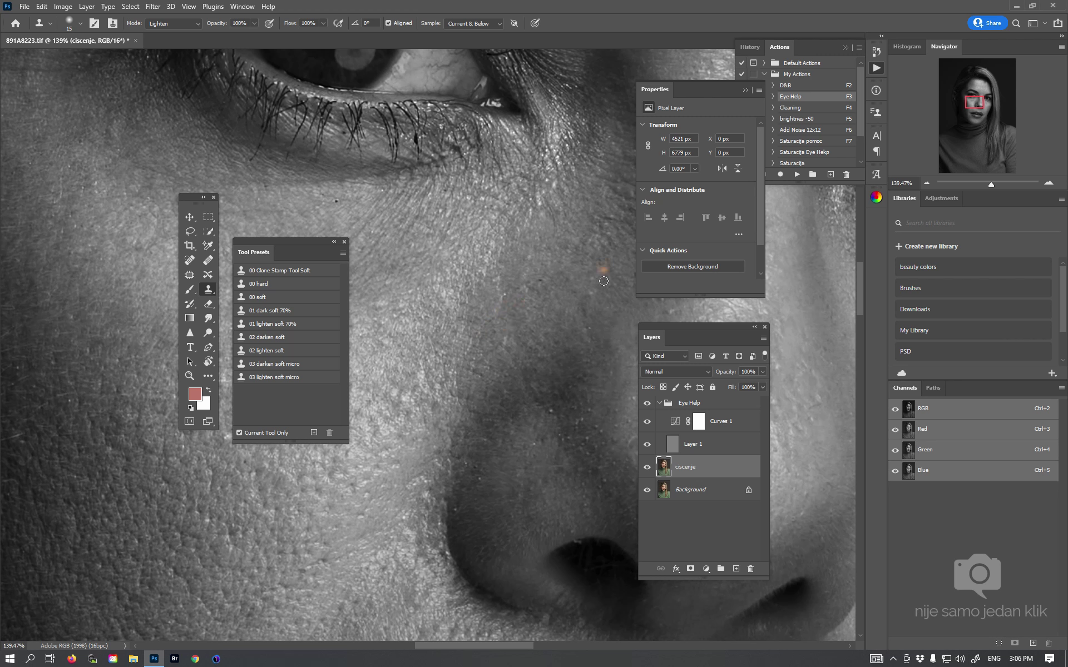
pyautogui.moveTo(560, 352); pyautogui.dragTo(549, 311)
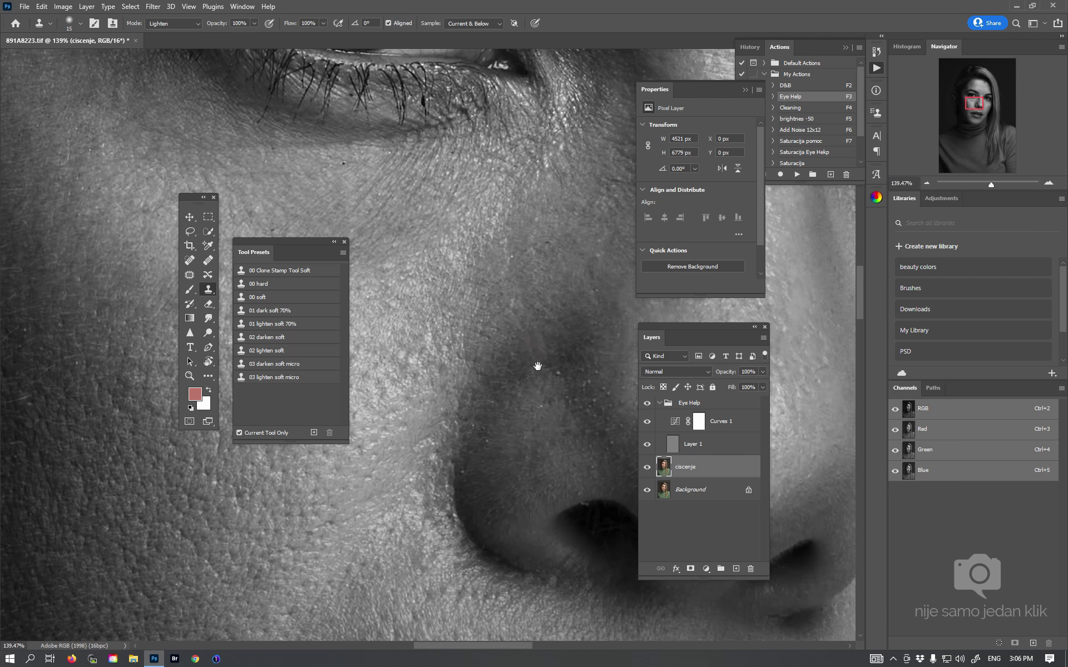
pyautogui.moveTo(537, 366); pyautogui.dragTo(550, 312)
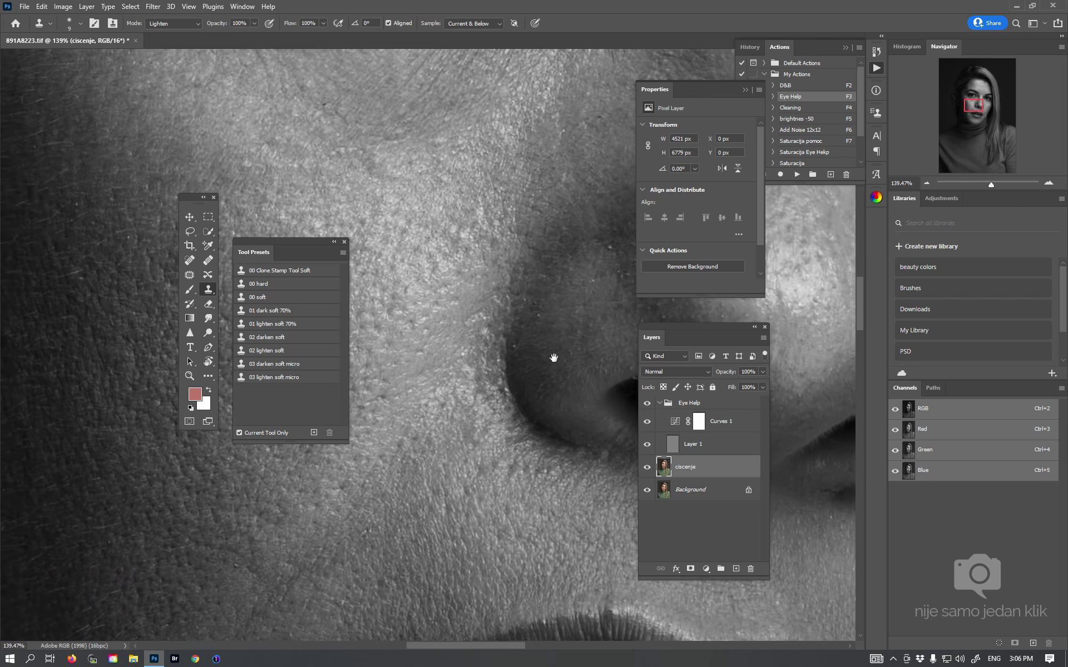
pyautogui.moveTo(570, 342); pyautogui.dragTo(532, 343)
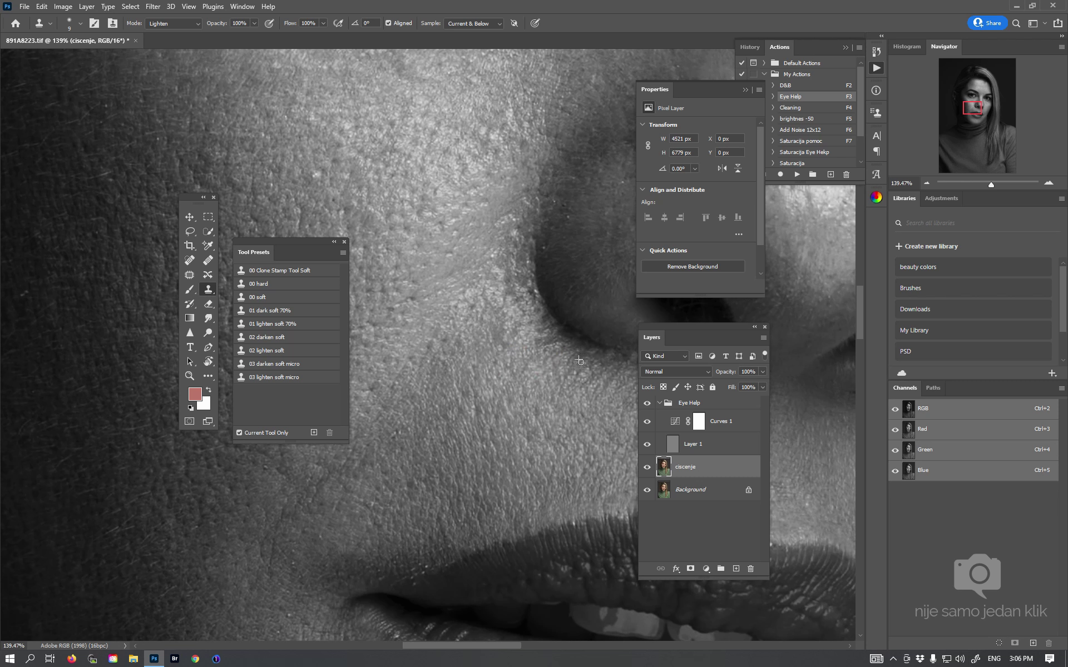
pyautogui.scroll(-3, 597, 331)
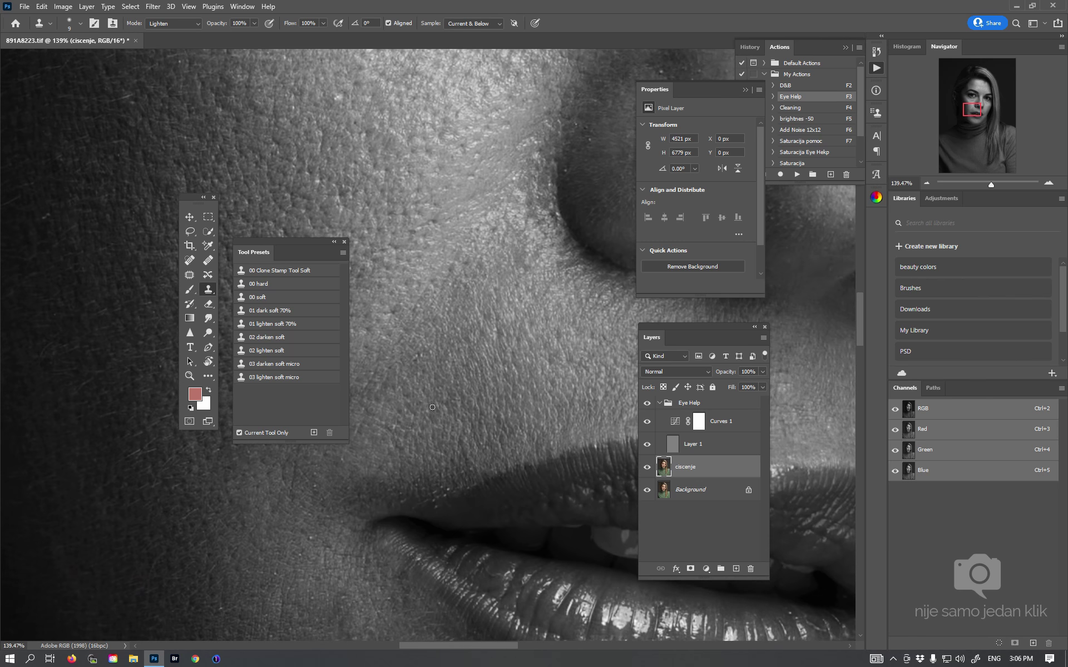
# Sample clean skin on the shaded cheek using a tiny darkening clone preset
pyautogui.moveTo(450, 363); pyautogui.dragTo(501, 395)
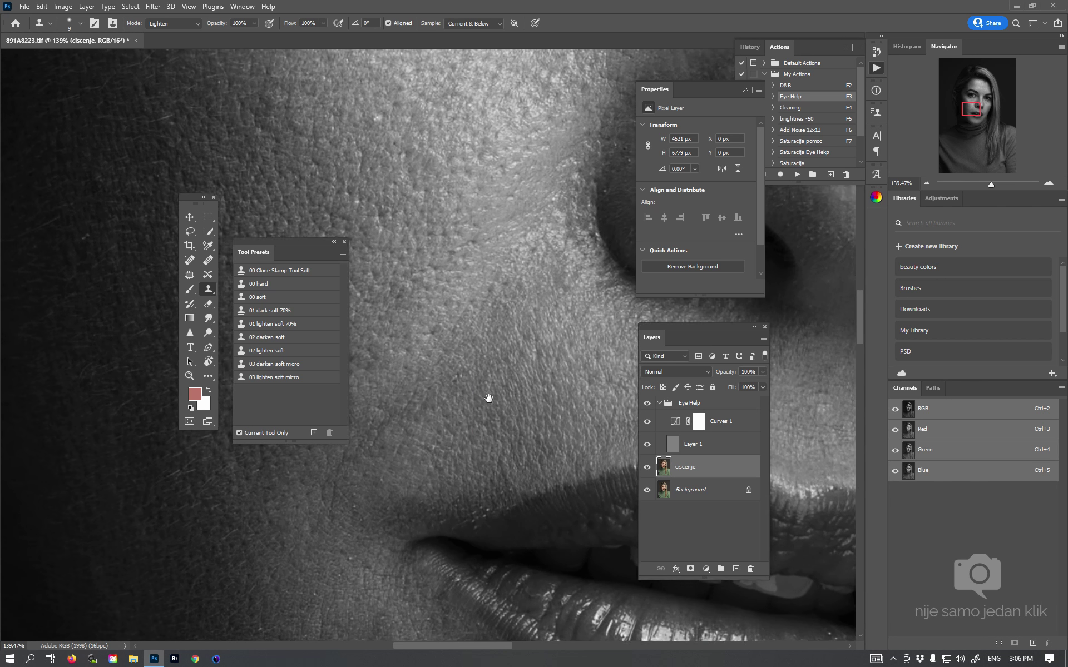
pyautogui.hscroll(-2, 484, 334)
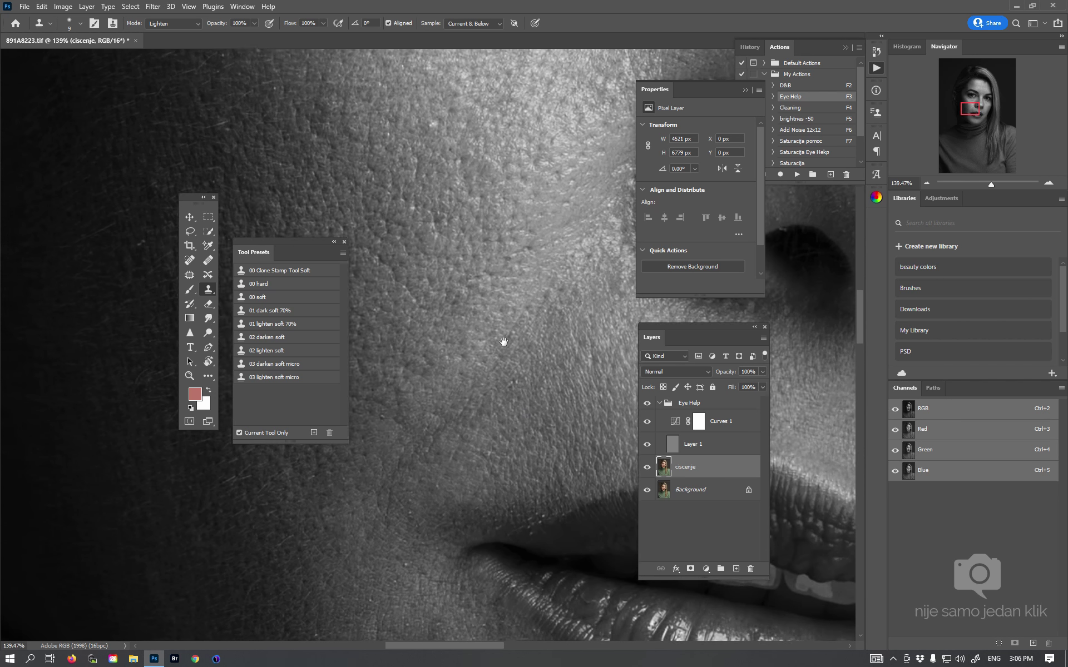
pyautogui.hscroll(-2, 518, 334)
pyautogui.keyDown('alt'); pyautogui.click(553, 374); pyautogui.keyUp('alt')
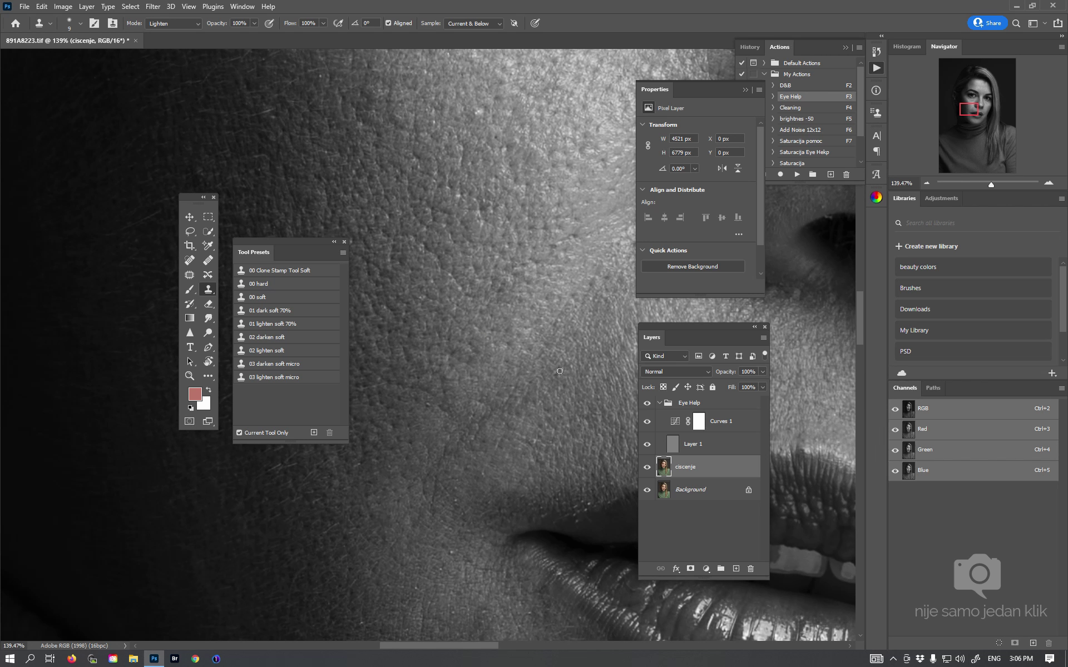
pyautogui.scroll(3, 534, 389)
pyautogui.click(275, 364)
pyautogui.keyDown('alt'); pyautogui.click(474, 335); pyautogui.keyUp('alt')
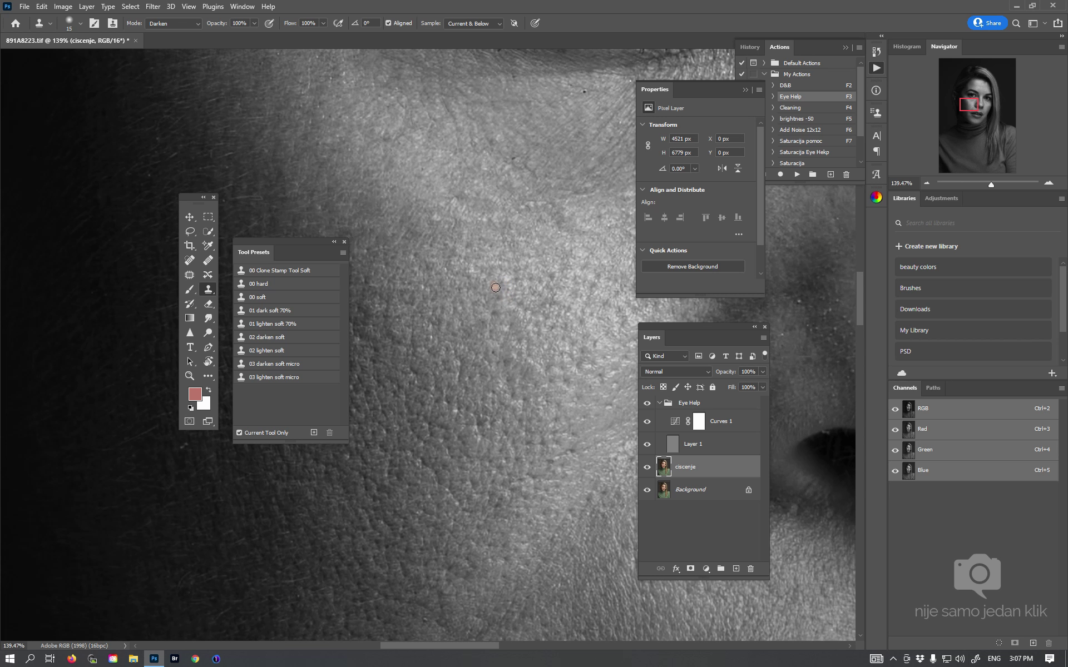
# Retouch shaded outer-cheek spots with '03 lighten soft micro', then '03 darken soft micro'
pyautogui.press('[')
pyautogui.moveTo(571, 233); pyautogui.dragTo(600, 194)
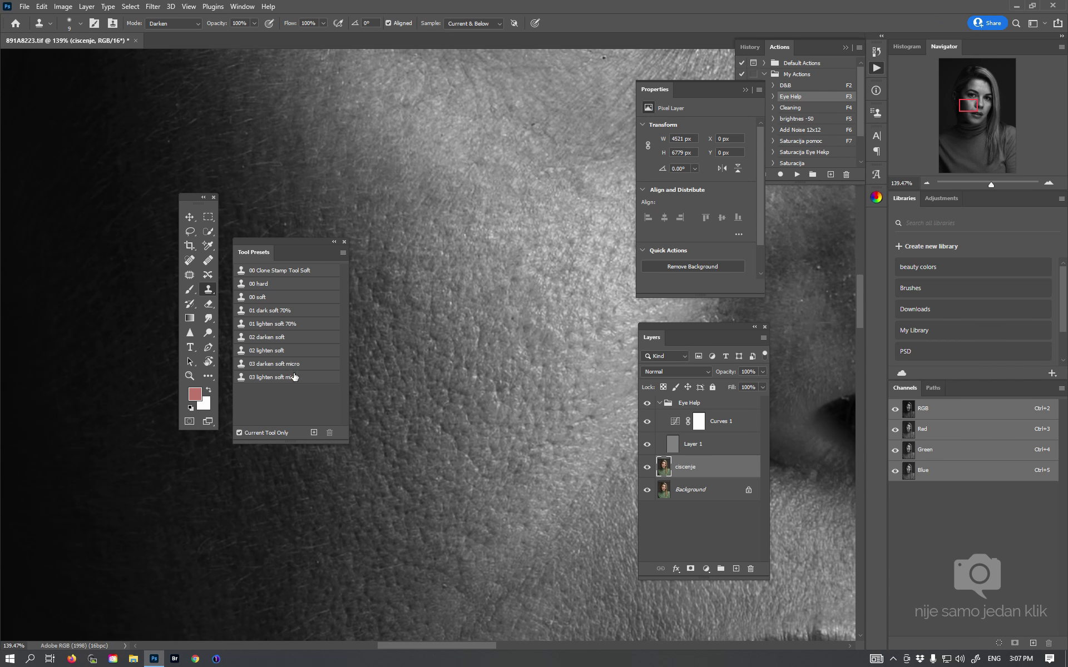
pyautogui.click(295, 377)
pyautogui.press(']')
pyautogui.press(']')
pyautogui.press(']')
pyautogui.moveTo(536, 358); pyautogui.dragTo(494, 390)
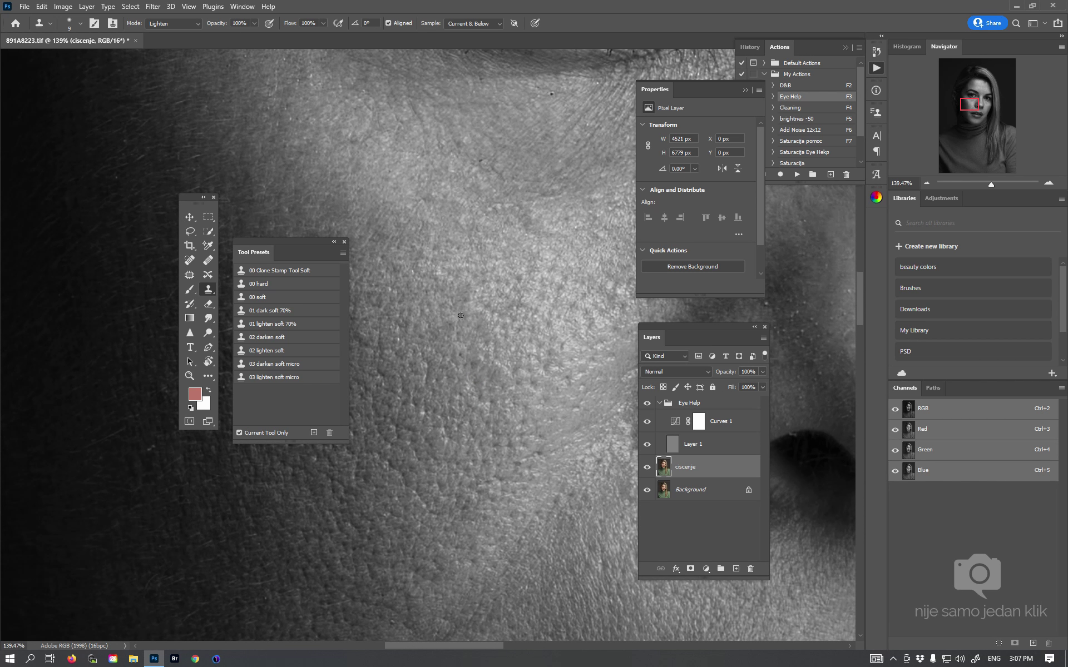
pyautogui.hscroll(-2, 445, 342)
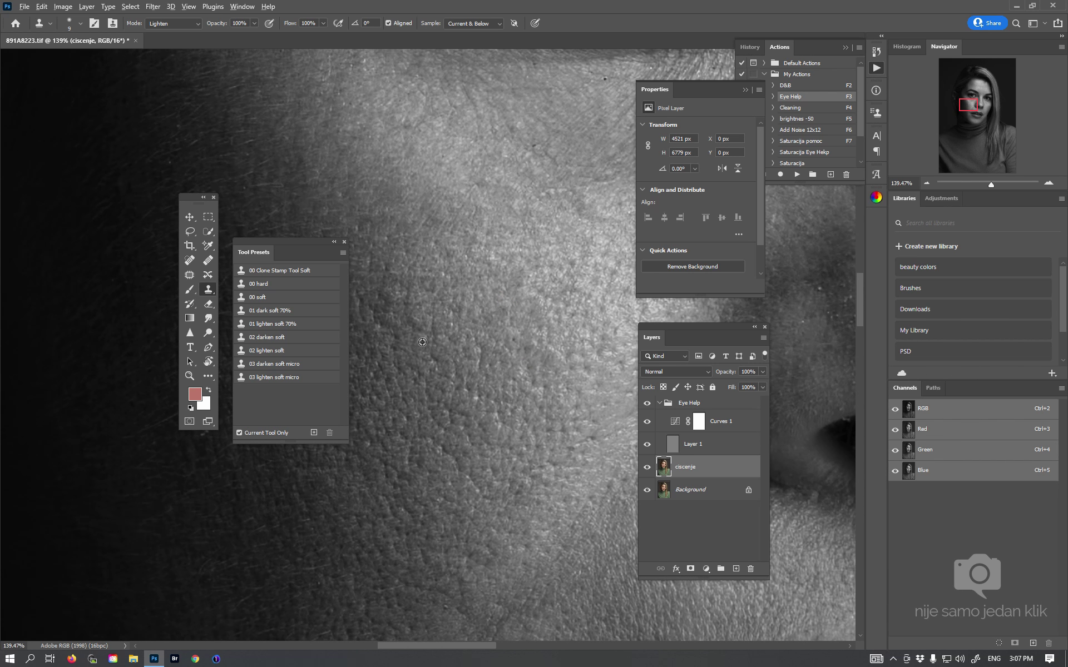
pyautogui.click(290, 365)
# Zoom out and hide the Curves 1 adjustment in the Eye Help group
pyautogui.scroll(-4, 510, 411)
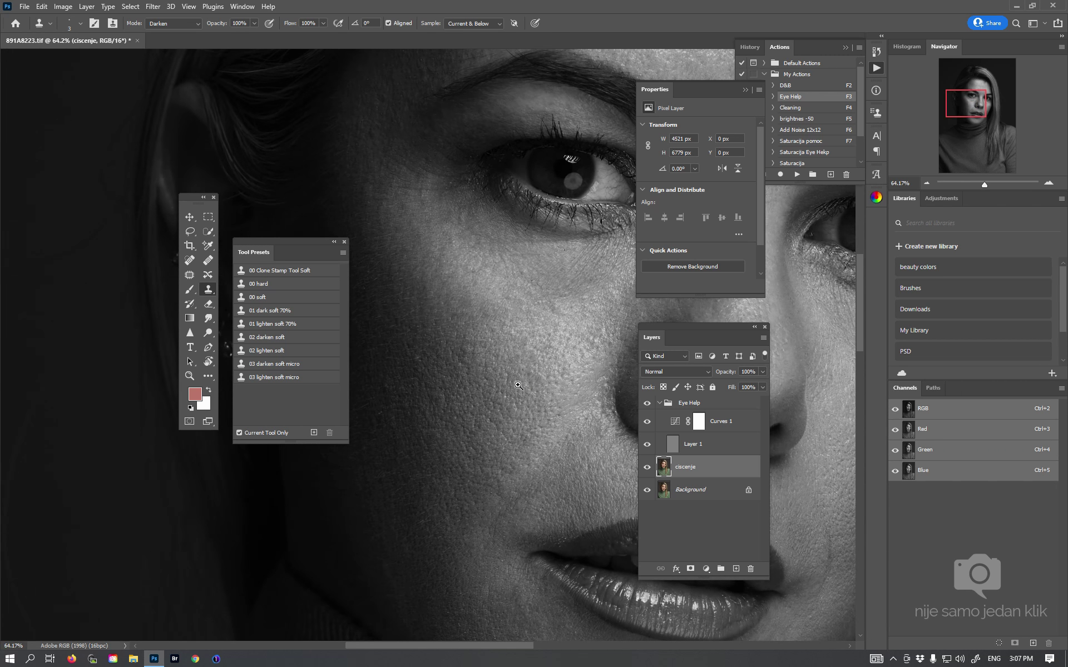
pyautogui.scroll(-3, 520, 384)
pyautogui.scroll(4, 611, 494)
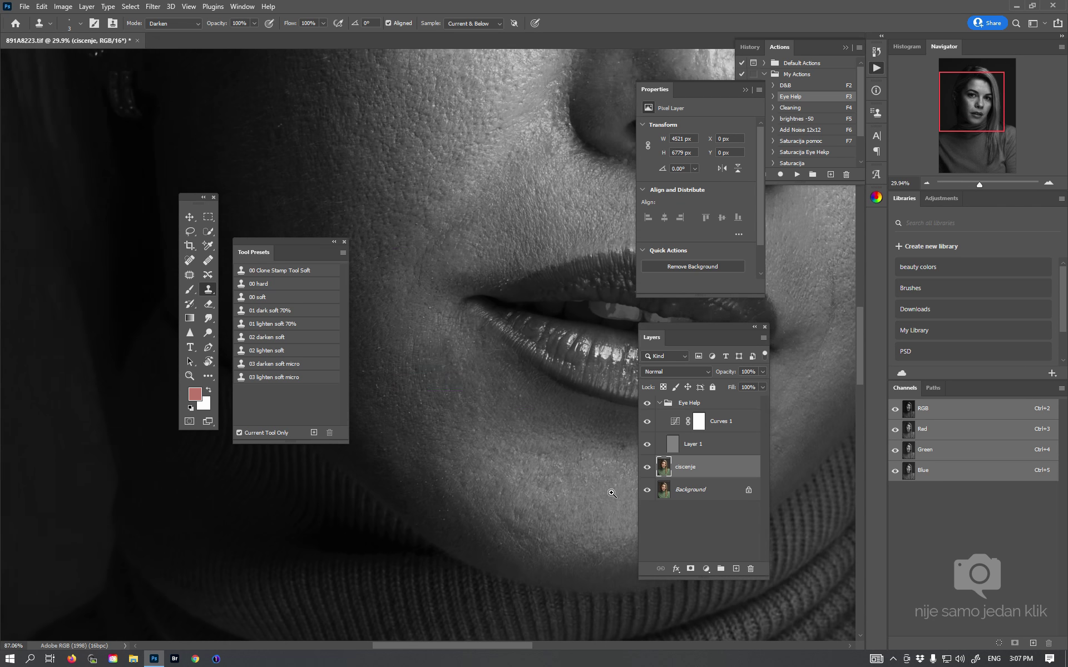
pyautogui.scroll(2, 611, 494)
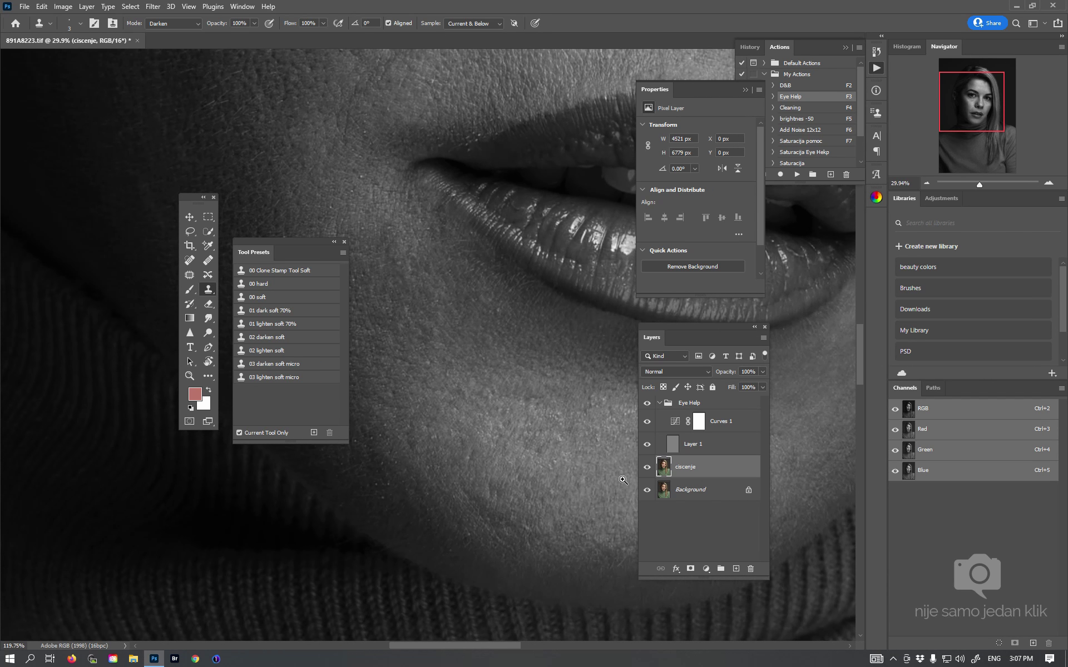
pyautogui.scroll(-5, 624, 479)
pyautogui.moveTo(526, 331); pyautogui.dragTo(501, 406)
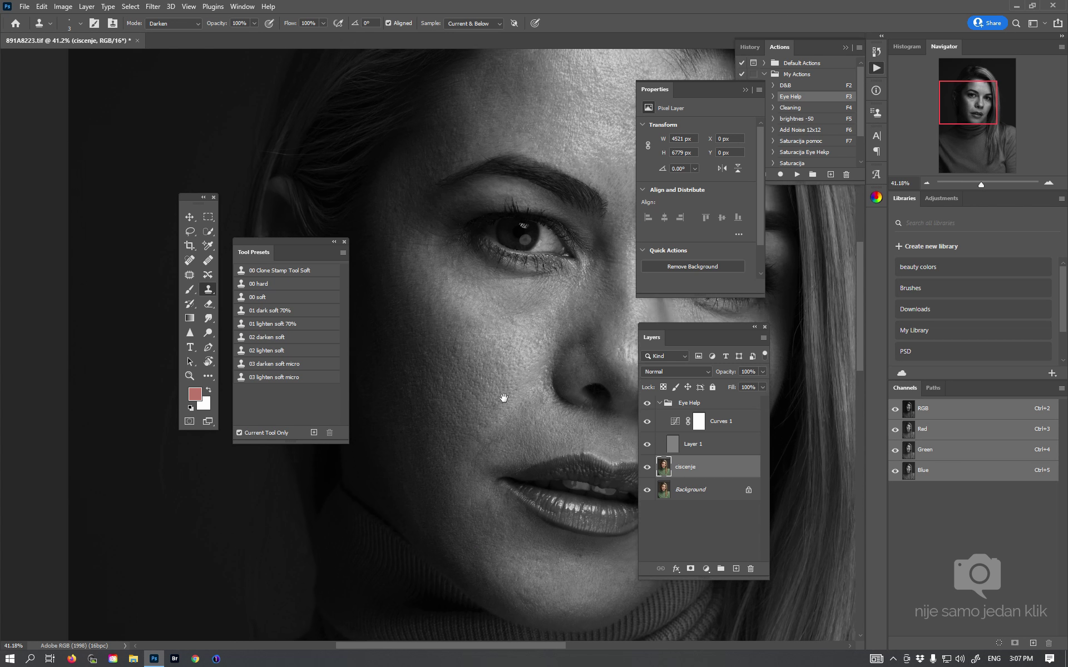
pyautogui.click(646, 421)
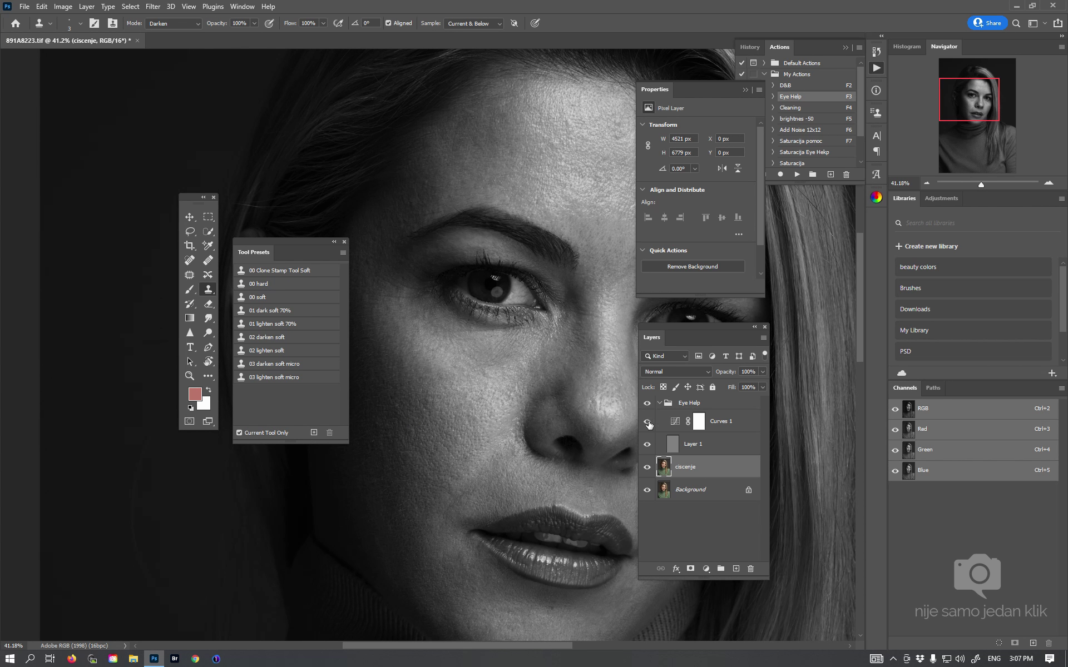
pyautogui.scroll(-3, 563, 343)
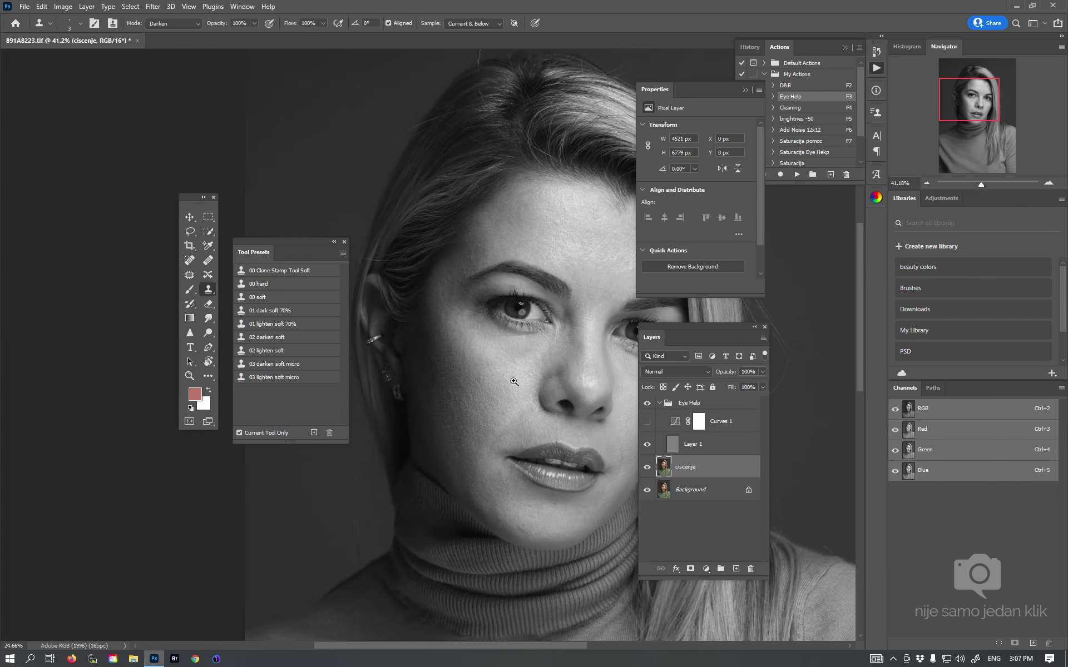
pyautogui.moveTo(437, 333); pyautogui.dragTo(497, 268)
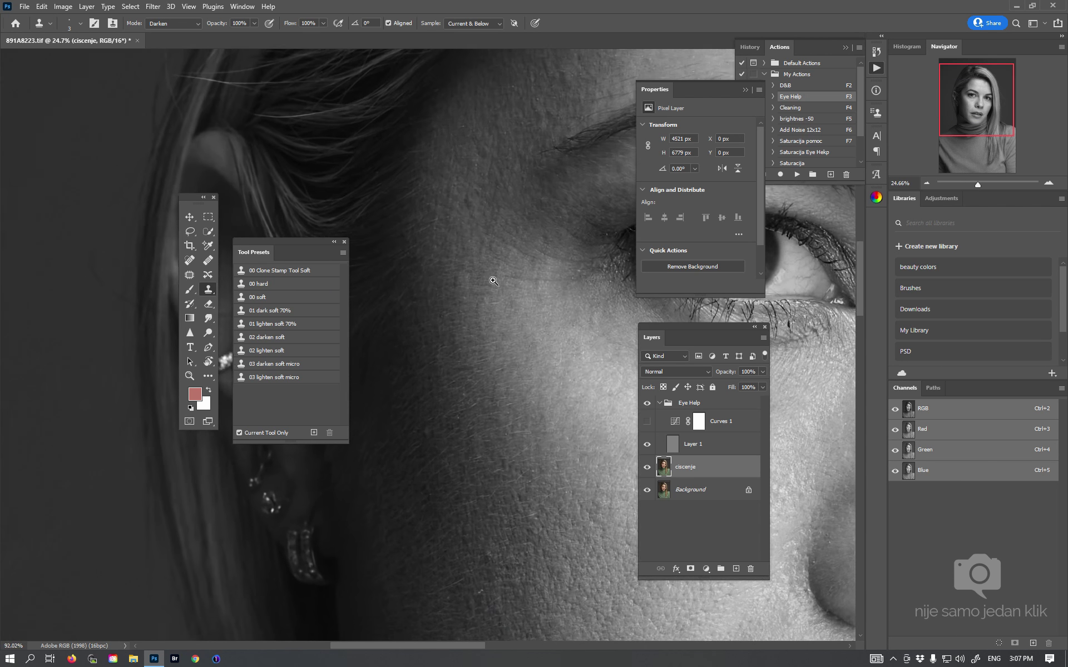
# Clone blemishes beside the eye, lightening first, then switching to '03 darken soft micro'
pyautogui.moveTo(530, 228)
pyautogui.mouseDown()
pyautogui.moveTo(572, 191)
pyautogui.moveTo(563, 228)
pyautogui.moveTo(455, 252)
pyautogui.mouseUp()
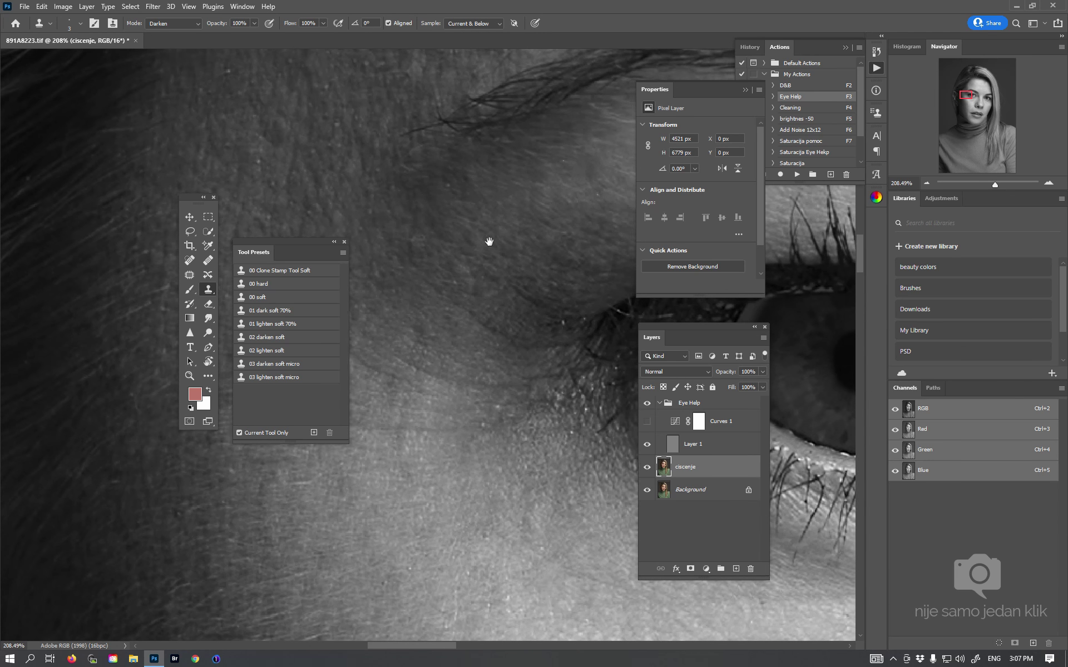
pyautogui.click(286, 377)
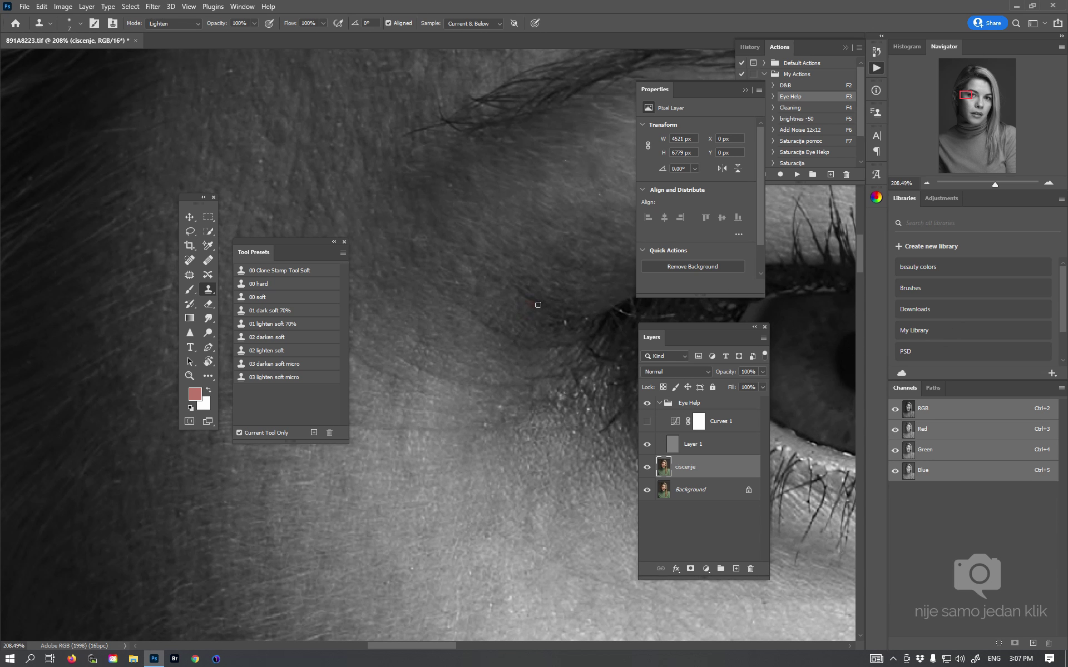
pyautogui.keyDown('alt'); pyautogui.click(537, 335); pyautogui.keyUp('alt')
pyautogui.click(278, 364)
# Review the skin above the lashes and brow, then save 891A8223.tif
pyautogui.scroll(3, 424, 248)
pyautogui.hscroll(-3, 433, 239)
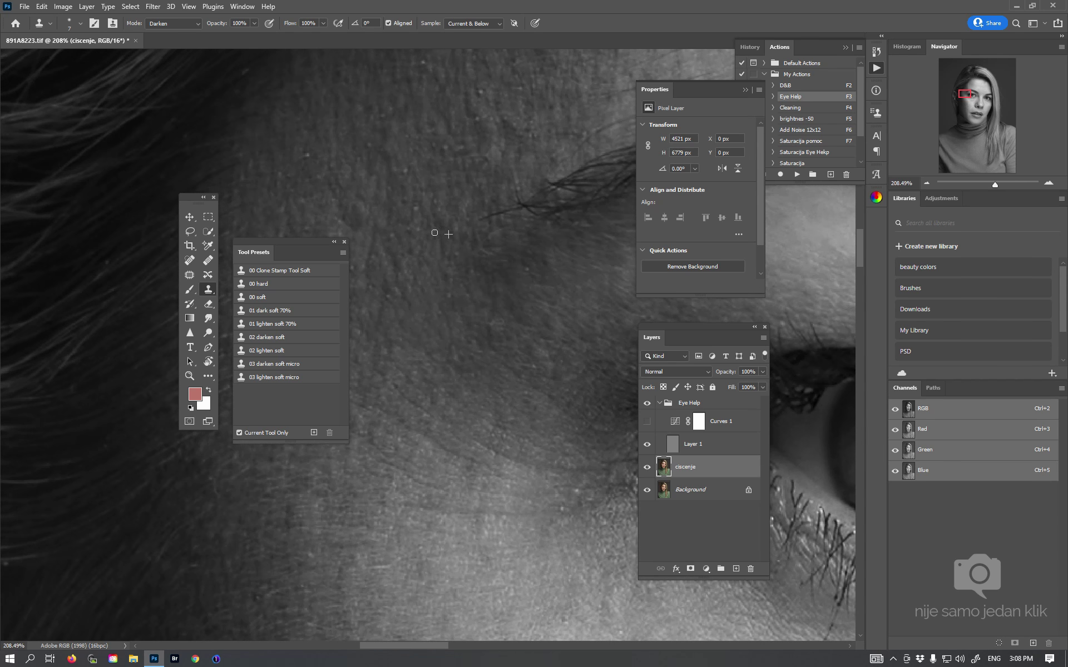
pyautogui.moveTo(503, 296); pyautogui.dragTo(503, 341)
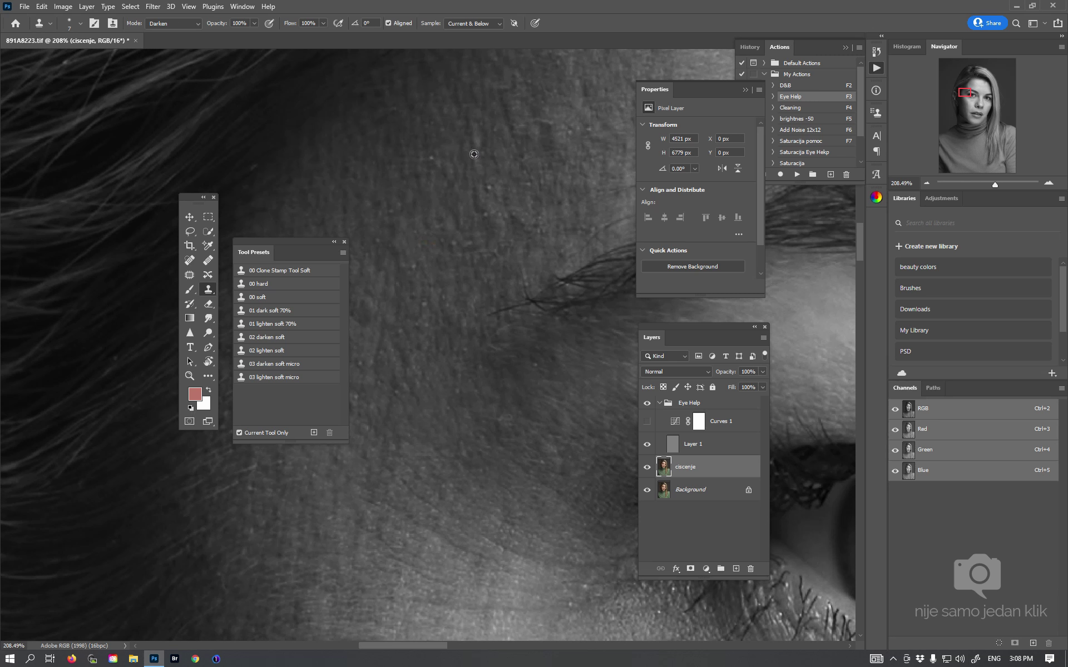
pyautogui.moveTo(541, 211); pyautogui.dragTo(499, 292)
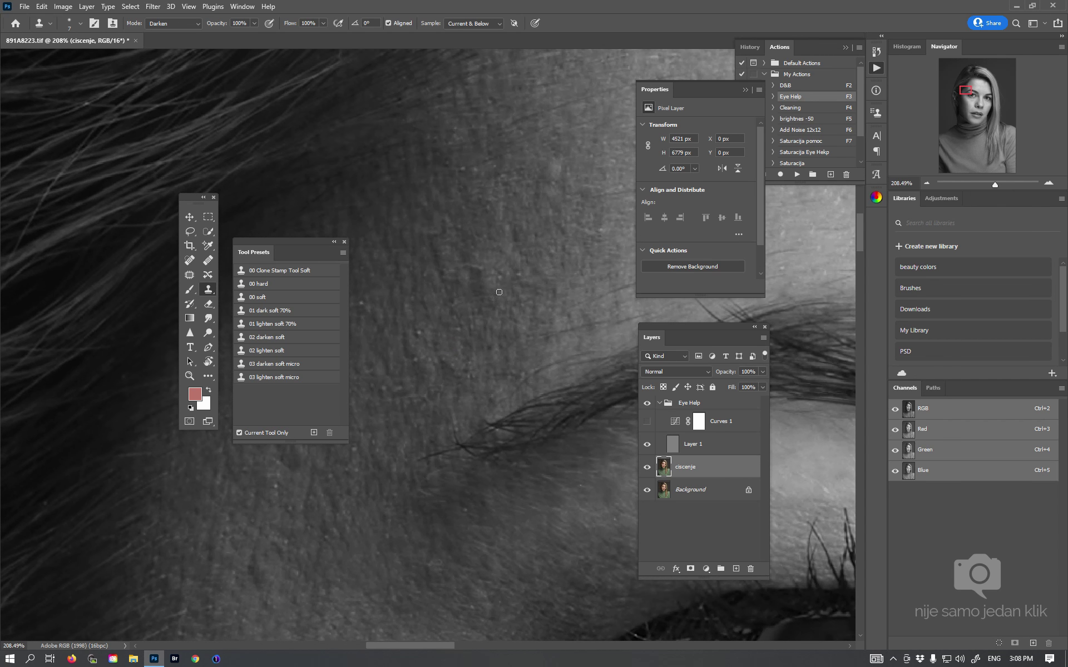
pyautogui.moveTo(558, 228); pyautogui.dragTo(512, 251)
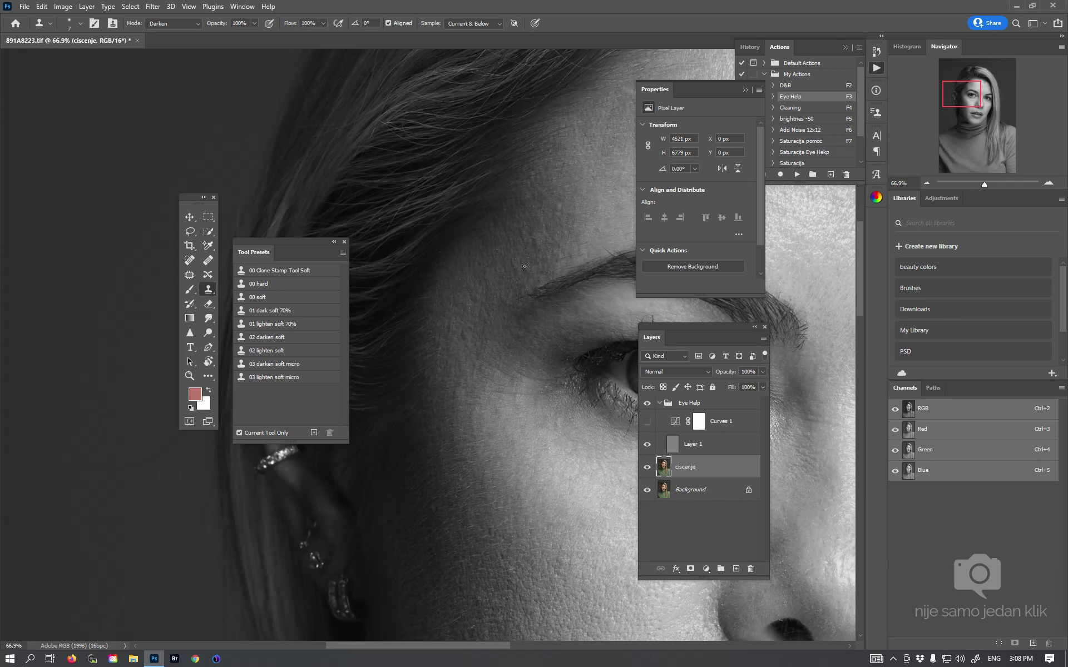
pyautogui.hotkey('ctrl', 's')
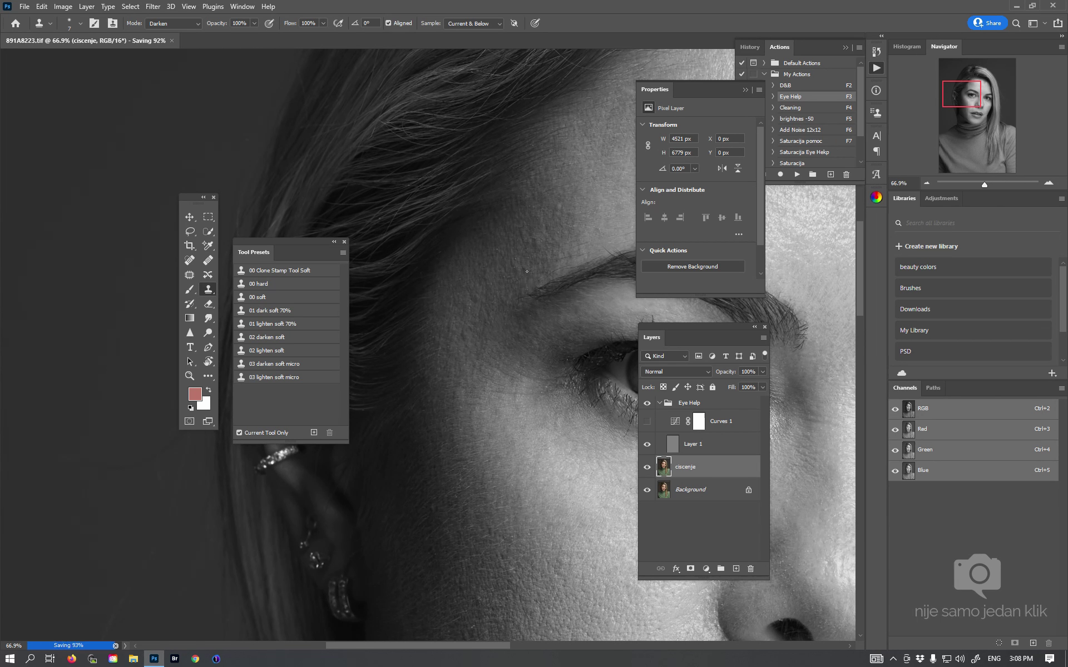
# Set a tiny Darken clone preset, enlarge the brush to about 25, and sample near the hair
pyautogui.moveTo(548, 306)
pyautogui.mouseDown()
pyautogui.moveTo(466, 262)
pyautogui.moveTo(429, 203)
pyautogui.mouseUp()
pyautogui.moveTo(546, 306)
pyautogui.mouseDown()
pyautogui.moveTo(520, 309)
pyautogui.moveTo(579, 290)
pyautogui.mouseUp()
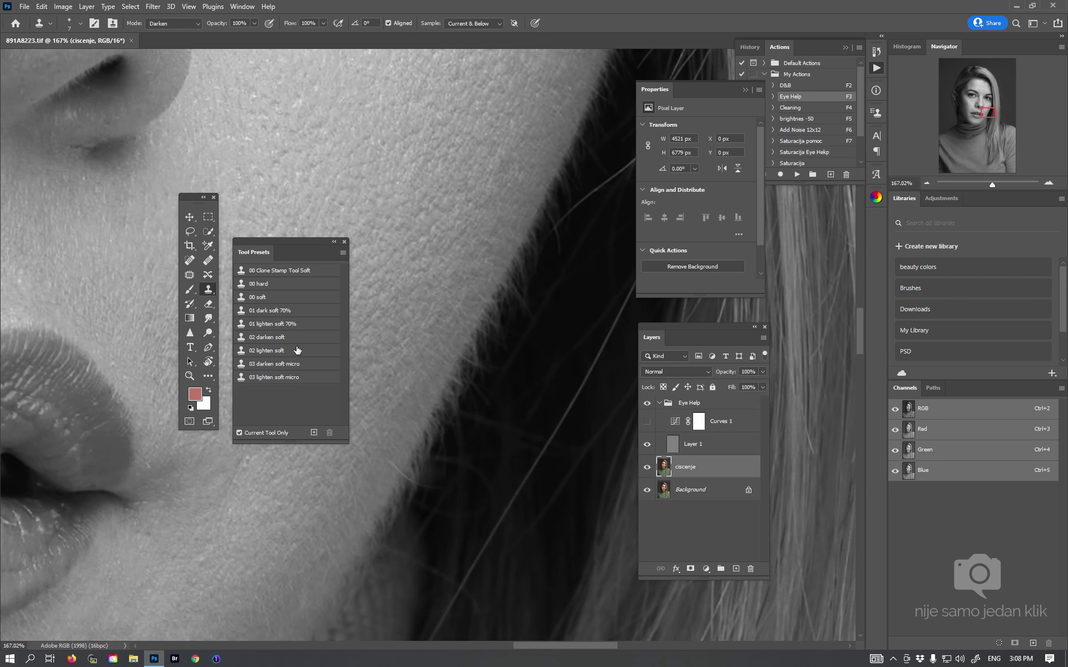
pyautogui.click(285, 351)
pyautogui.click(303, 365)
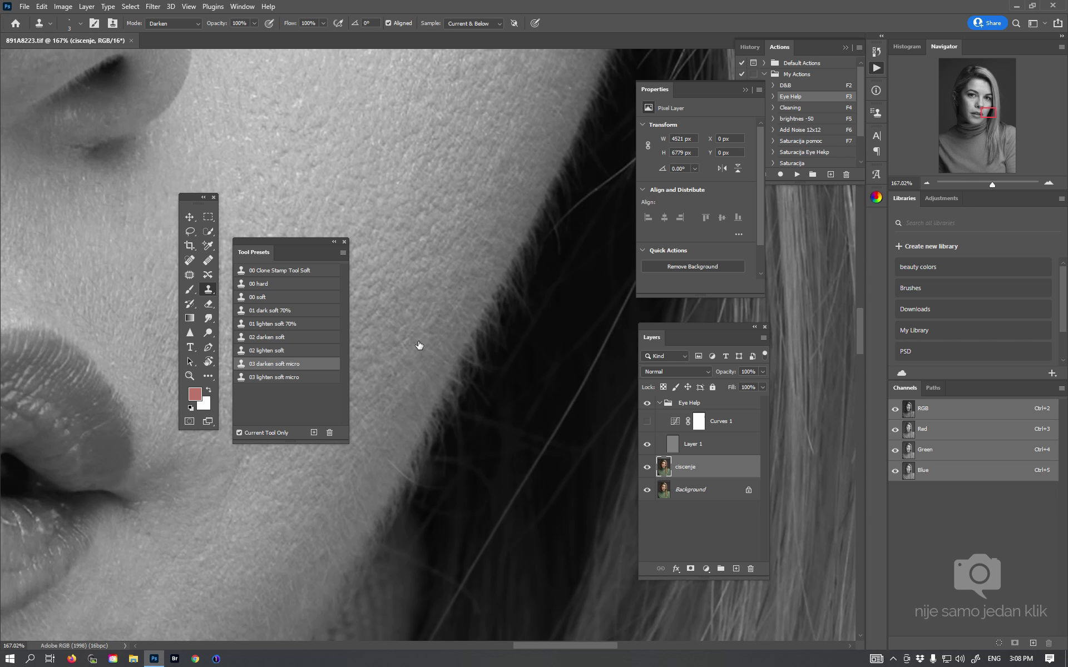
pyautogui.press(']')
pyautogui.press(']')
pyautogui.press(']')
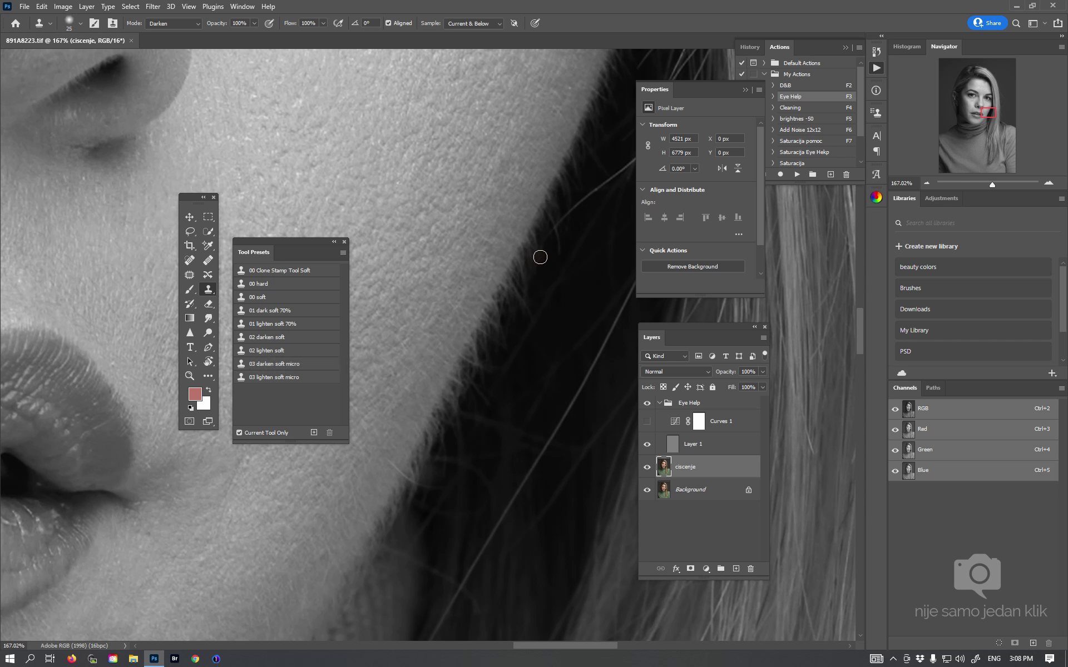
pyautogui.keyDown('alt'); pyautogui.click(546, 268); pyautogui.keyUp('alt')
# Darken light pixels along the cheek's hair edge, varying the brush between 15 and 30
pyautogui.click(533, 255)
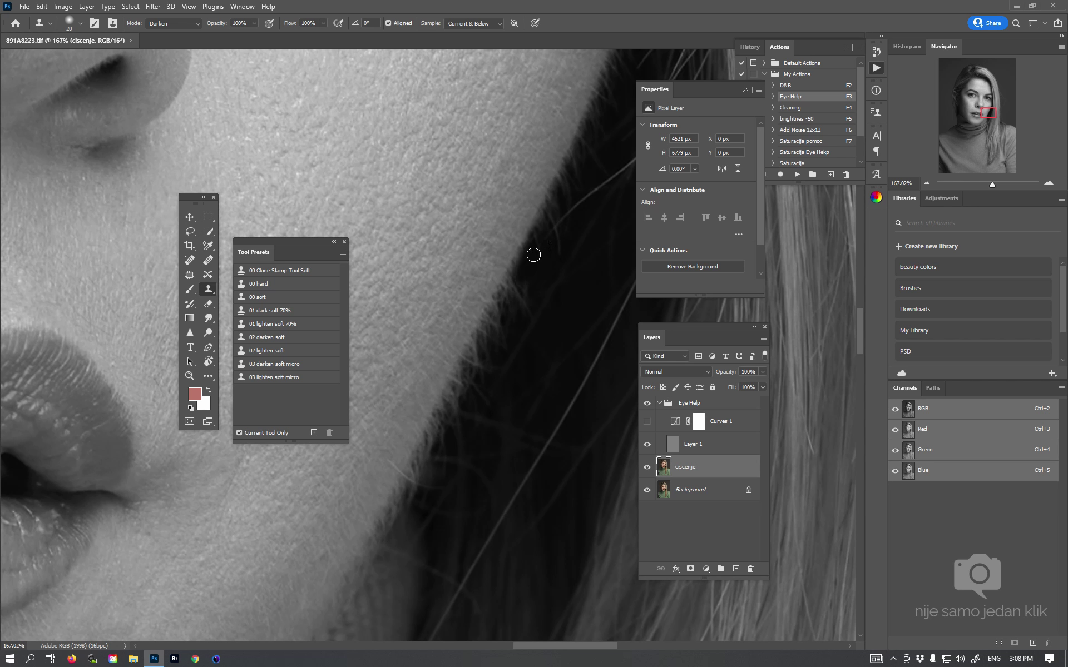
pyautogui.moveTo(526, 272); pyautogui.dragTo(520, 274)
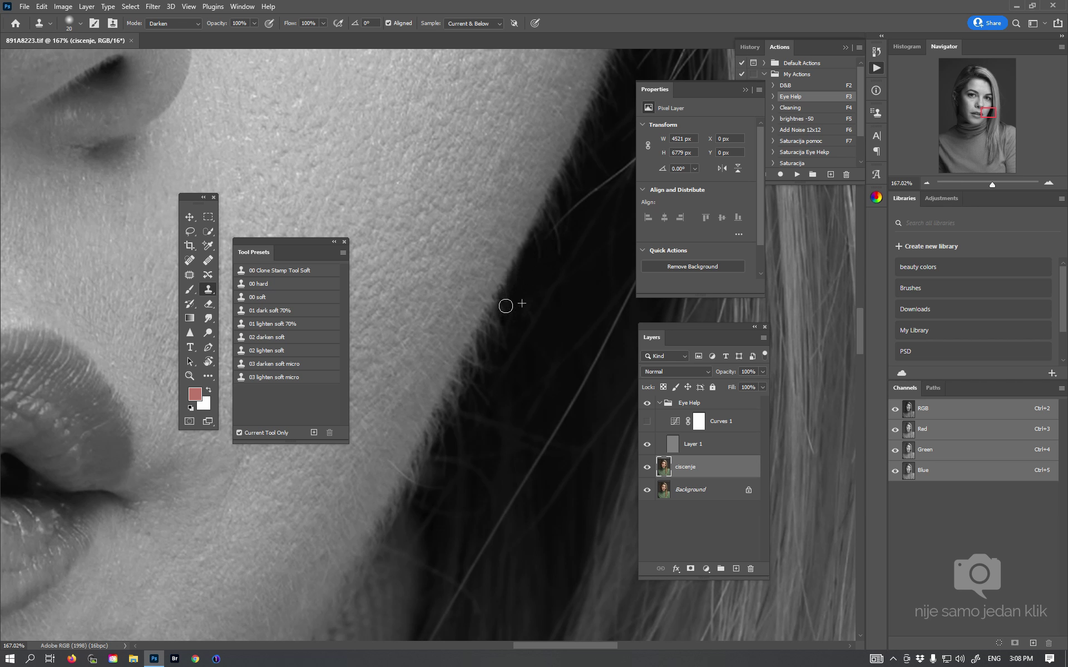
pyautogui.click(514, 290)
pyautogui.press('[')
pyautogui.keyDown('alt'); pyautogui.click(526, 269); pyautogui.keyUp('alt')
pyautogui.press(']')
pyautogui.press(']')
pyautogui.press(']')
pyautogui.keyDown('alt'); pyautogui.click(516, 309); pyautogui.keyUp('alt')
pyautogui.click(496, 334)
pyautogui.moveTo(496, 335); pyautogui.dragTo(500, 312)
# Clone dark hair over light strands further down the cheek edge
pyautogui.keyDown('alt'); pyautogui.click(491, 366); pyautogui.keyUp('alt')
pyautogui.moveTo(479, 365)
pyautogui.mouseDown()
pyautogui.moveTo(489, 343)
pyautogui.moveTo(465, 388)
pyautogui.mouseUp()
pyautogui.keyDown('alt'); pyautogui.click(494, 362); pyautogui.keyUp('alt')
pyautogui.moveTo(493, 334)
pyautogui.mouseDown()
pyautogui.moveTo(507, 311)
pyautogui.moveTo(491, 353)
pyautogui.mouseUp()
pyautogui.keyDown('alt'); pyautogui.click(486, 382); pyautogui.keyUp('alt')
pyautogui.moveTo(462, 400)
pyautogui.mouseDown()
pyautogui.moveTo(479, 362)
pyautogui.moveTo(470, 393)
pyautogui.moveTo(445, 410)
pyautogui.moveTo(458, 386)
pyautogui.mouseUp()
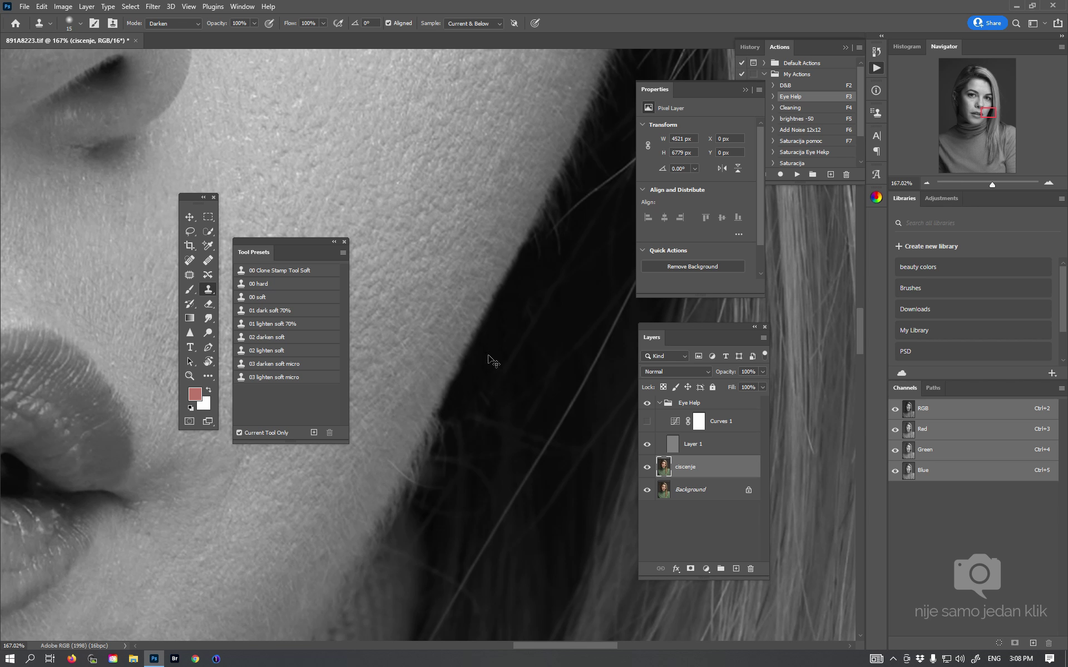
pyautogui.moveTo(445, 417)
pyautogui.mouseDown()
pyautogui.moveTo(460, 380)
pyautogui.moveTo(415, 470)
pyautogui.mouseUp()
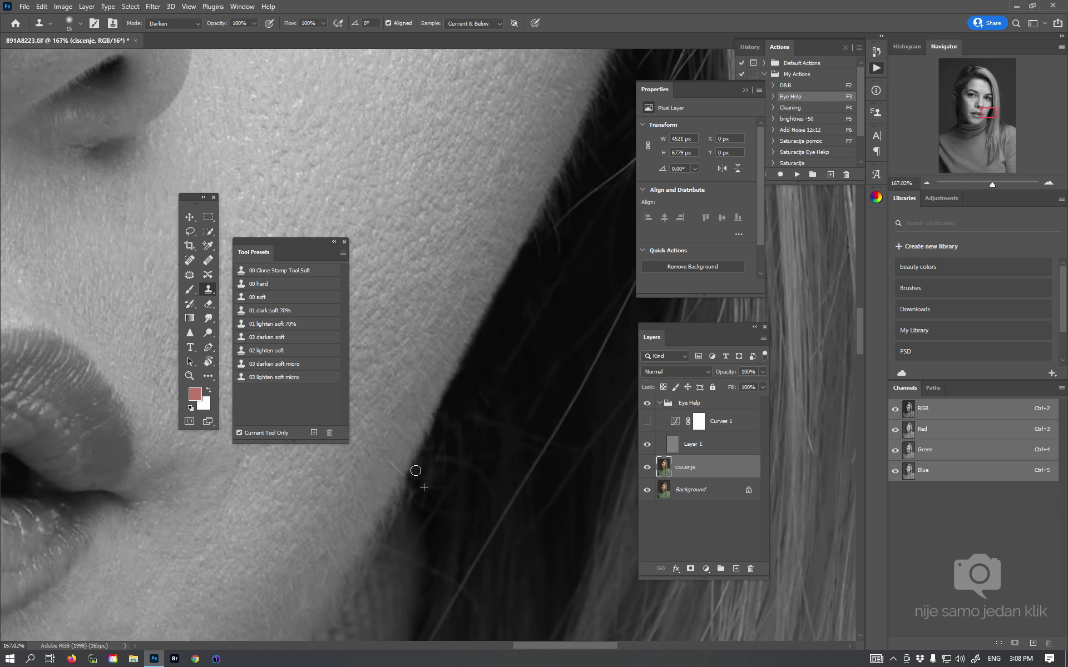
pyautogui.moveTo(429, 424); pyautogui.dragTo(485, 373)
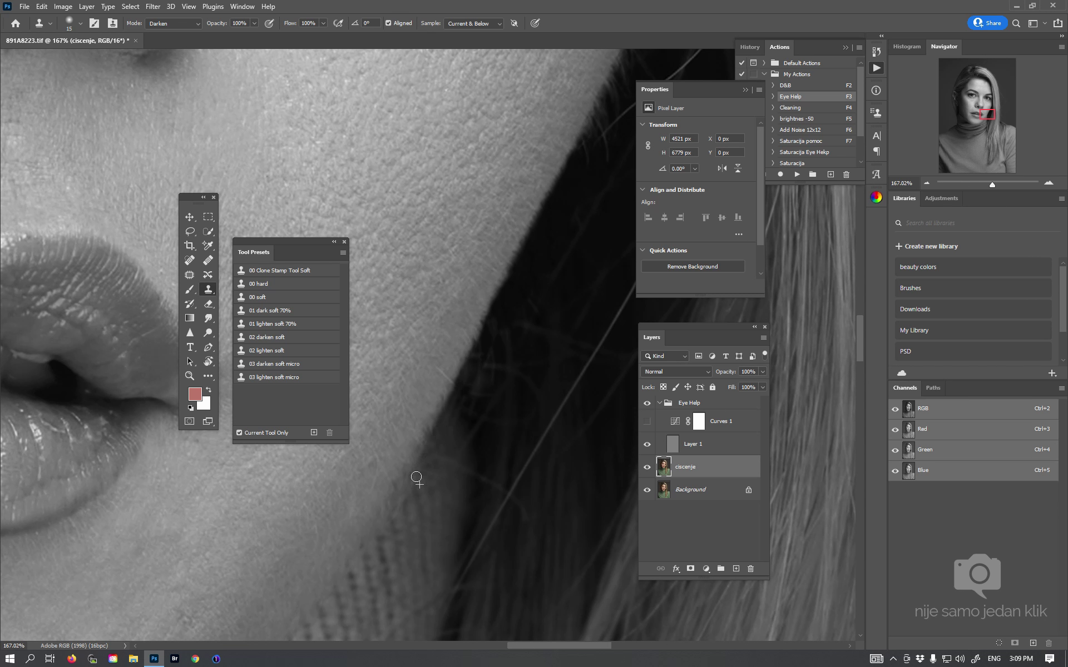
# With a size 25 brush, clone downward strokes along the upper cheek edge
pyautogui.press(']')
pyautogui.moveTo(574, 194)
pyautogui.mouseDown()
pyautogui.moveTo(534, 291)
pyautogui.moveTo(549, 234)
pyautogui.moveTo(520, 286)
pyautogui.mouseUp()
pyautogui.keyDown('alt'); pyautogui.click(531, 272); pyautogui.keyUp('alt')
pyautogui.moveTo(564, 225)
pyautogui.mouseDown()
pyautogui.moveTo(527, 277)
pyautogui.moveTo(526, 267)
pyautogui.moveTo(508, 317)
pyautogui.moveTo(508, 295)
pyautogui.mouseUp()
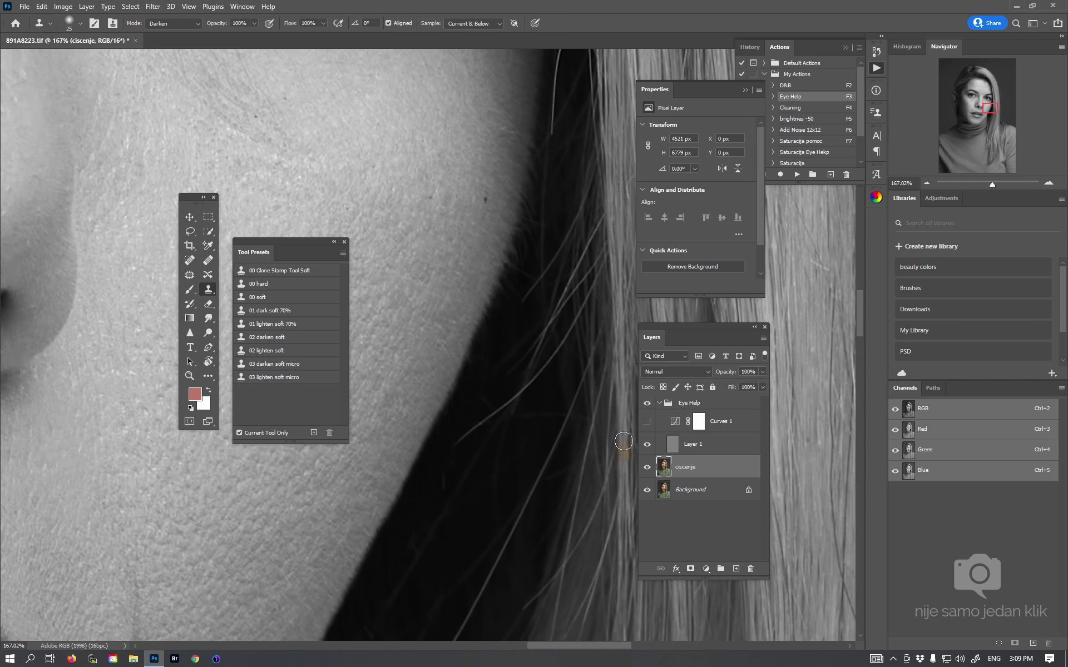
pyautogui.moveTo(511, 294)
pyautogui.mouseDown()
pyautogui.moveTo(479, 363)
pyautogui.moveTo(484, 355)
pyautogui.mouseUp()
pyautogui.moveTo(523, 301)
pyautogui.mouseDown()
pyautogui.moveTo(522, 284)
pyautogui.moveTo(517, 319)
pyautogui.mouseUp()
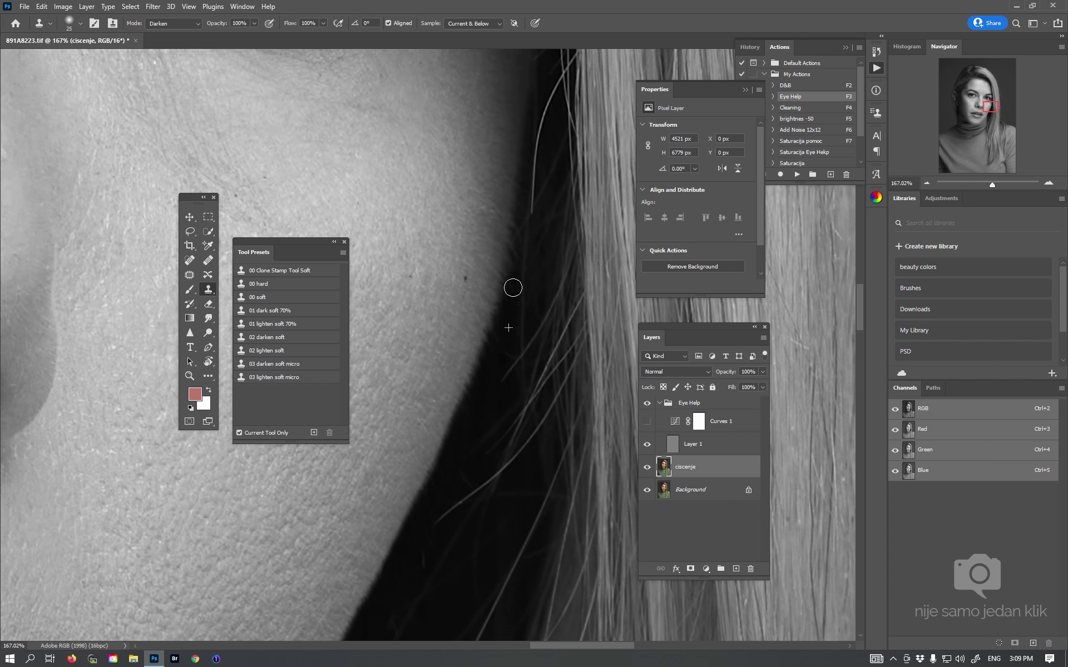
pyautogui.moveTo(520, 282); pyautogui.dragTo(514, 315)
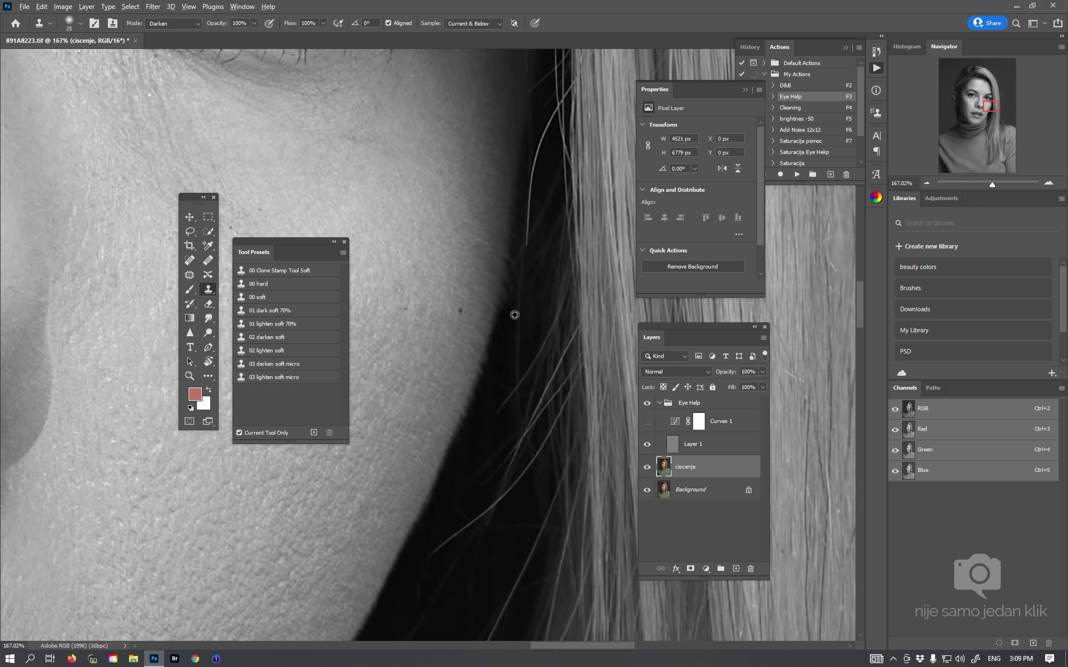
pyautogui.moveTo(524, 276); pyautogui.dragTo(515, 329)
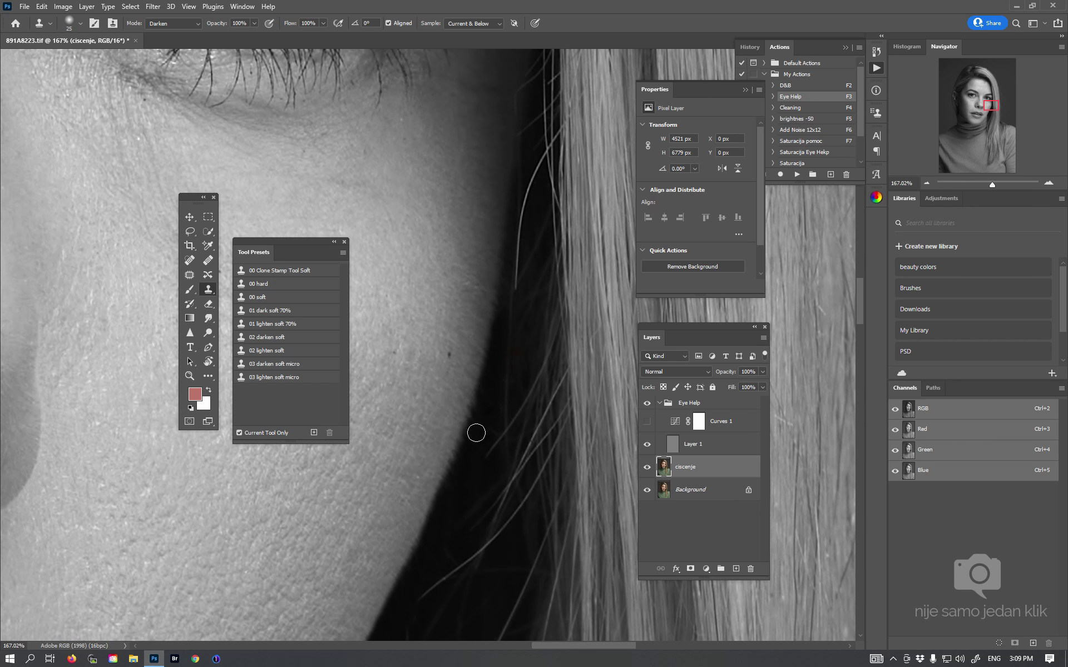
pyautogui.moveTo(501, 359)
pyautogui.mouseDown()
pyautogui.moveTo(467, 458)
pyautogui.moveTo(537, 358)
pyautogui.mouseUp()
# Clone along the lower cheek edge beside the hair with a size 15 brush
pyautogui.scroll(-5, 554, 346)
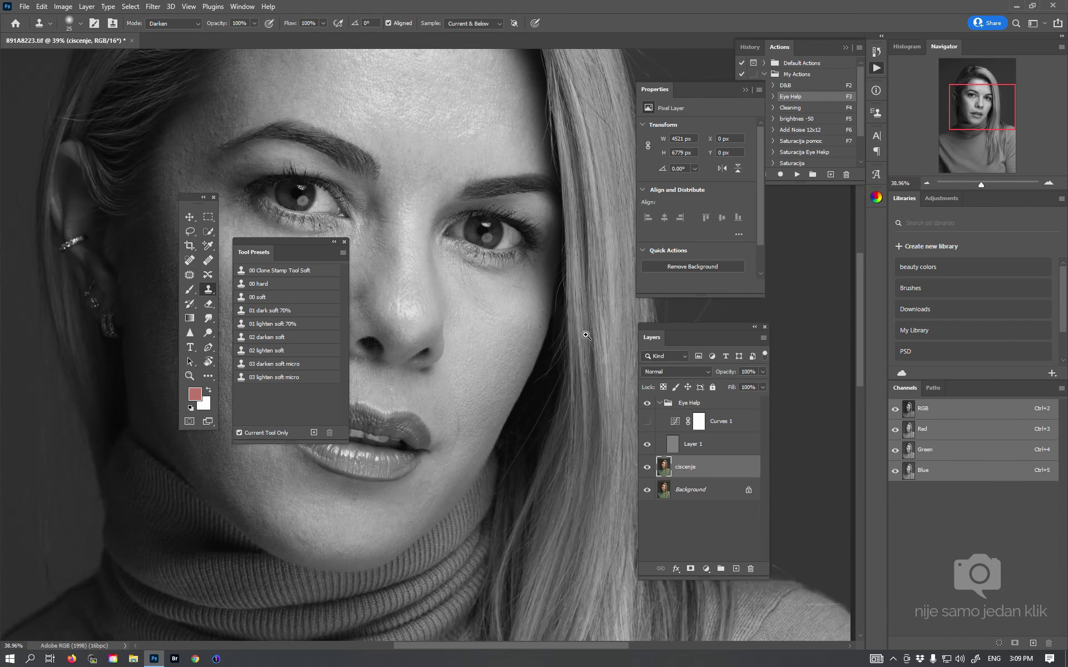
pyautogui.scroll(5, 590, 334)
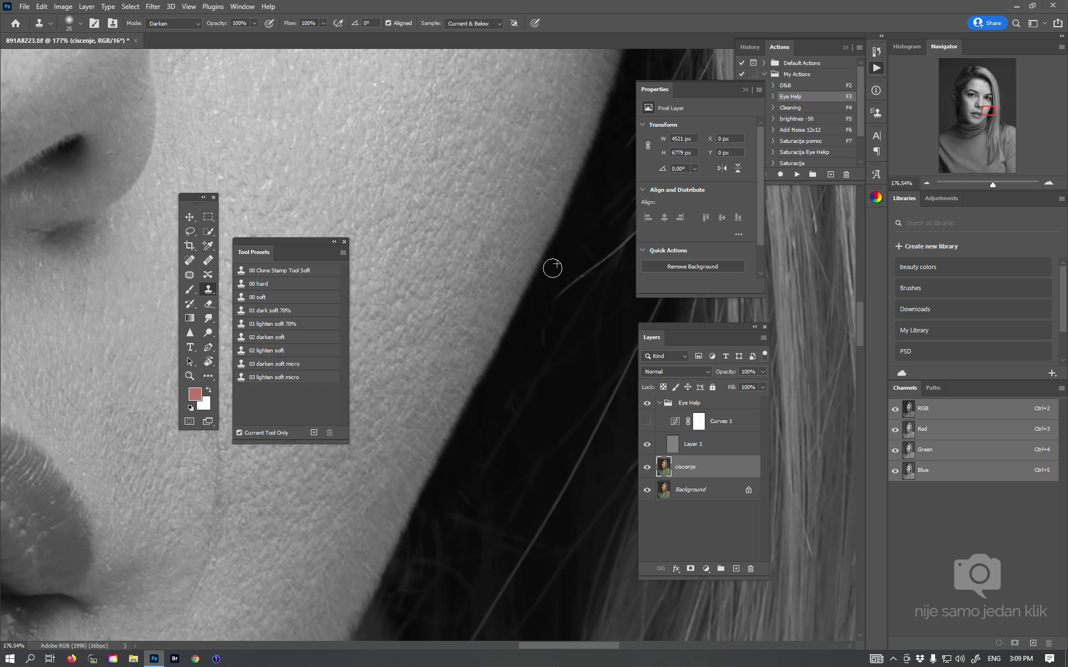
pyautogui.press('[')
pyautogui.moveTo(503, 358); pyautogui.dragTo(506, 349)
pyautogui.moveTo(461, 437); pyautogui.dragTo(466, 425)
pyautogui.moveTo(437, 480); pyautogui.dragTo(435, 482)
# Set the brush to 20 and inspect the face, zooming in on the nostril
pyautogui.moveTo(494, 424); pyautogui.dragTo(418, 516)
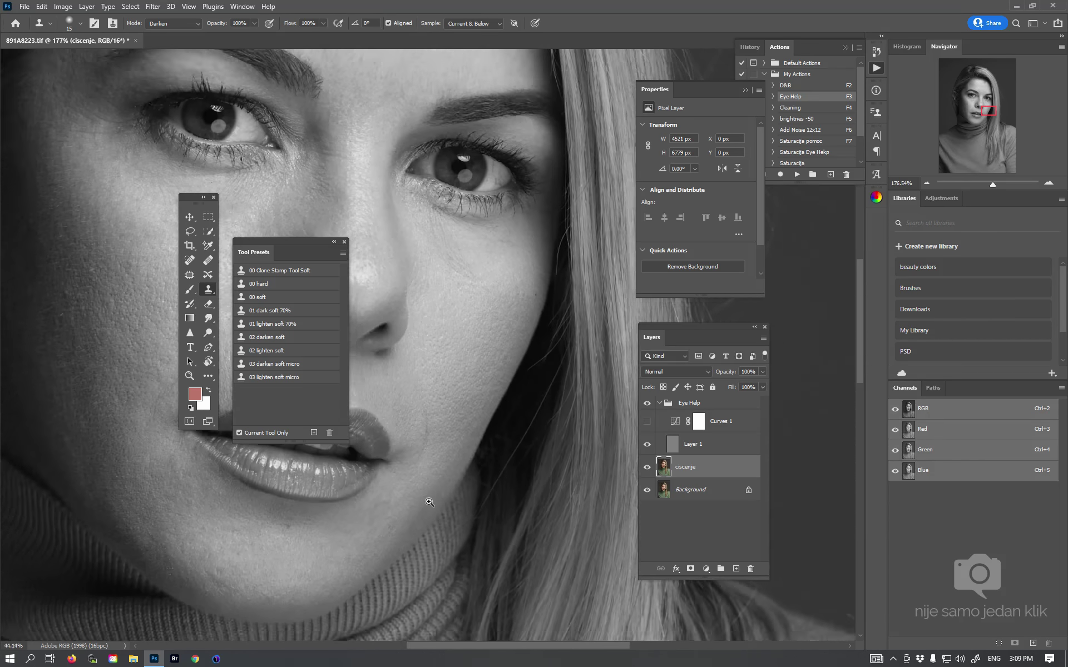
pyautogui.moveTo(544, 381); pyautogui.dragTo(584, 334)
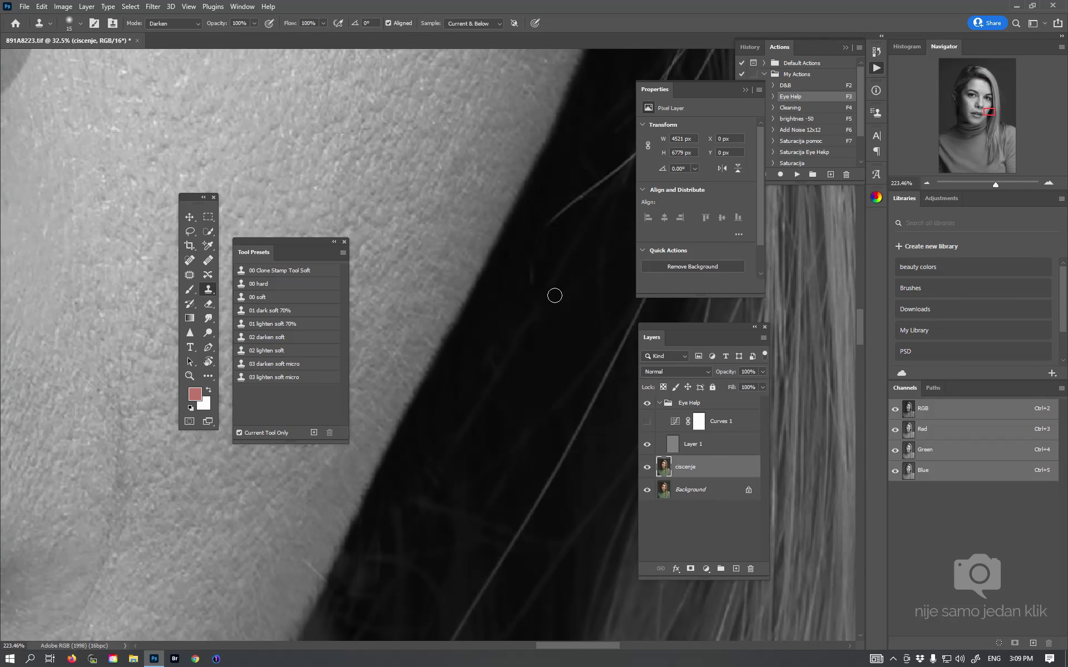
pyautogui.press(']')
pyautogui.moveTo(483, 387)
pyautogui.mouseDown()
pyautogui.moveTo(532, 279)
pyautogui.moveTo(578, 78)
pyautogui.mouseUp()
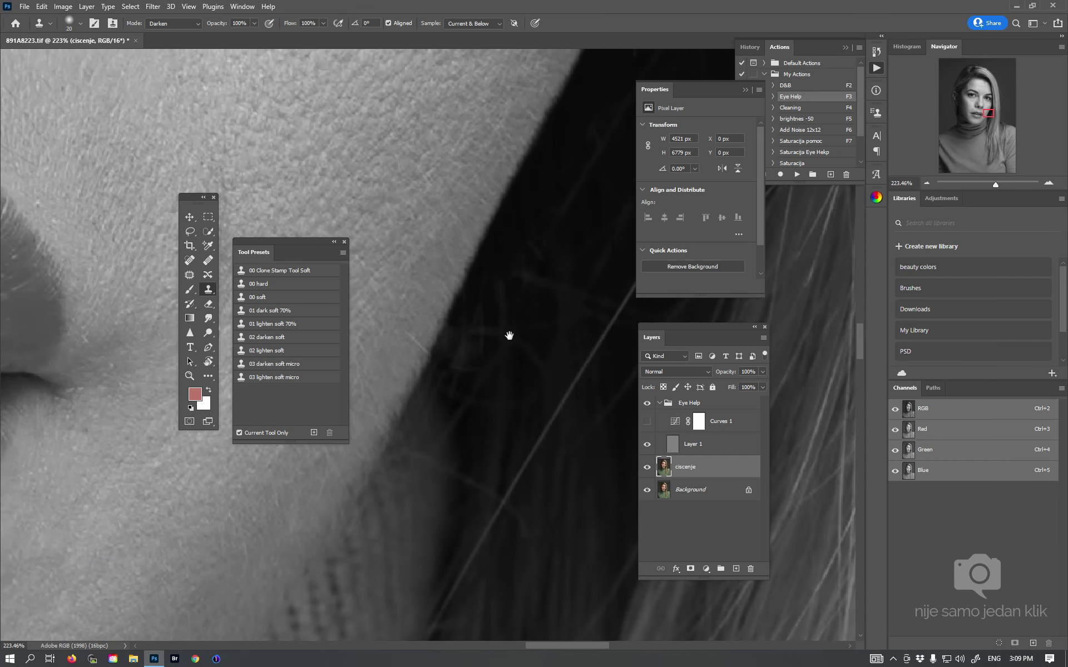
pyautogui.moveTo(481, 331)
pyautogui.mouseDown()
pyautogui.moveTo(584, 238)
pyautogui.moveTo(448, 363)
pyautogui.mouseUp()
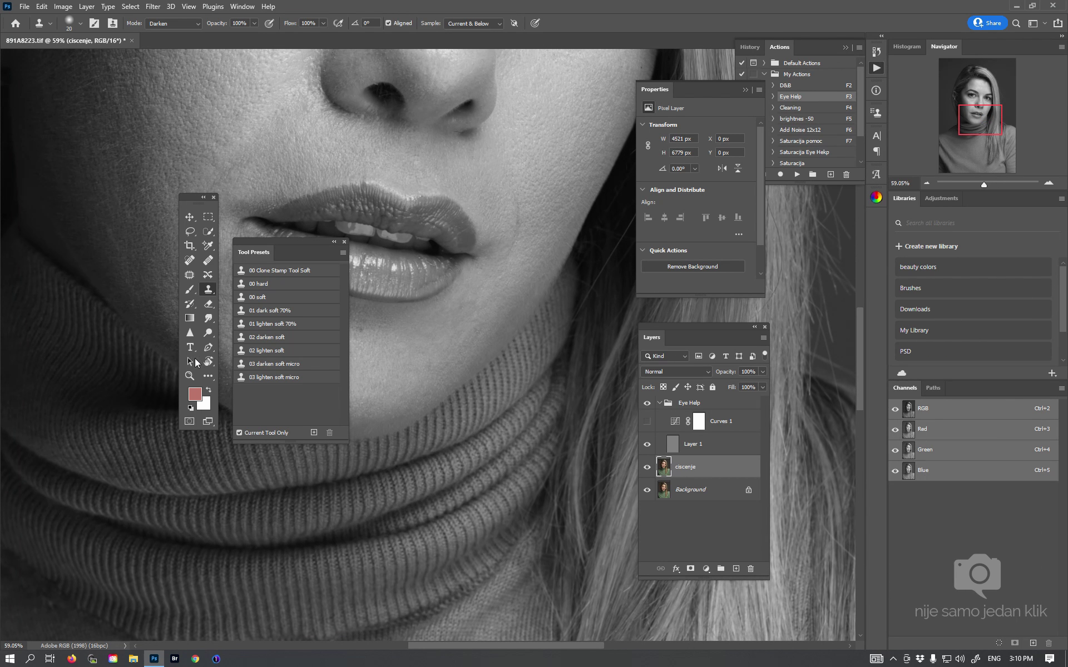
pyautogui.moveTo(138, 329); pyautogui.dragTo(110, 369)
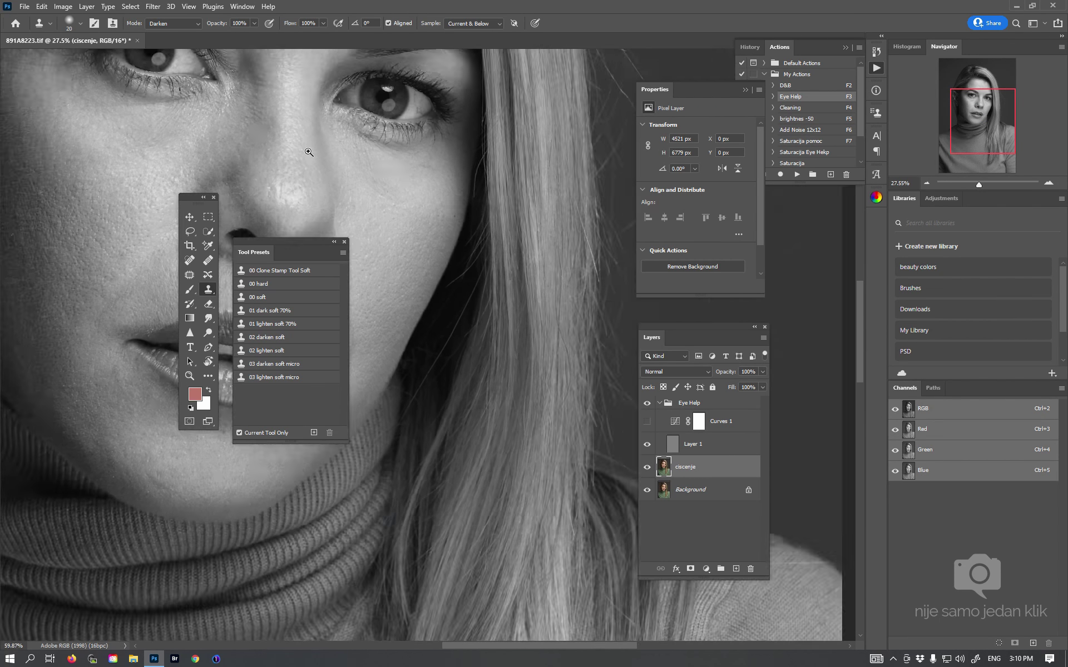
pyautogui.moveTo(308, 152); pyautogui.dragTo(596, 334)
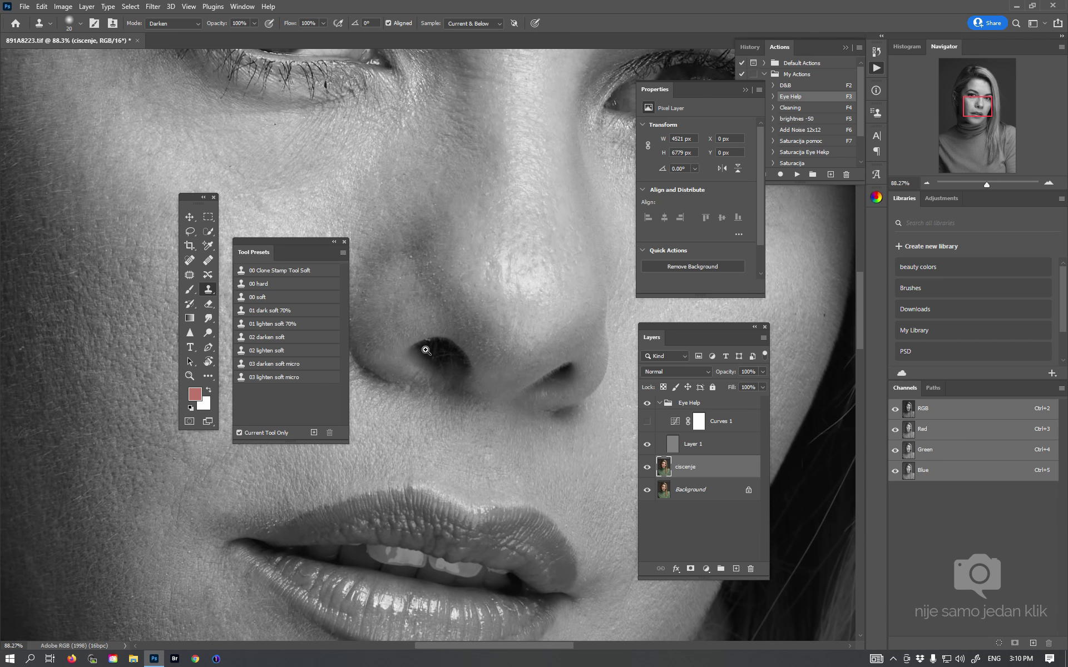
pyautogui.moveTo(426, 351); pyautogui.dragTo(468, 351)
# Paint out the bright speck on the nostril edge and clone across the nostril at size 15
pyautogui.press('[')
pyautogui.press('[')
pyautogui.press('[')
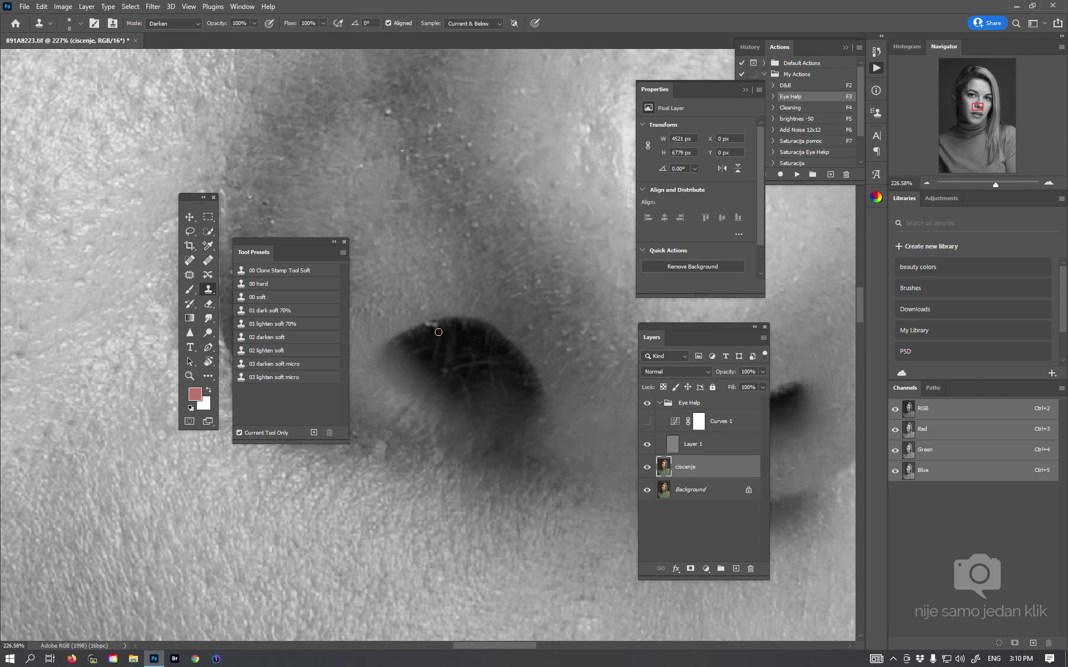
pyautogui.click(430, 326)
pyautogui.press(']')
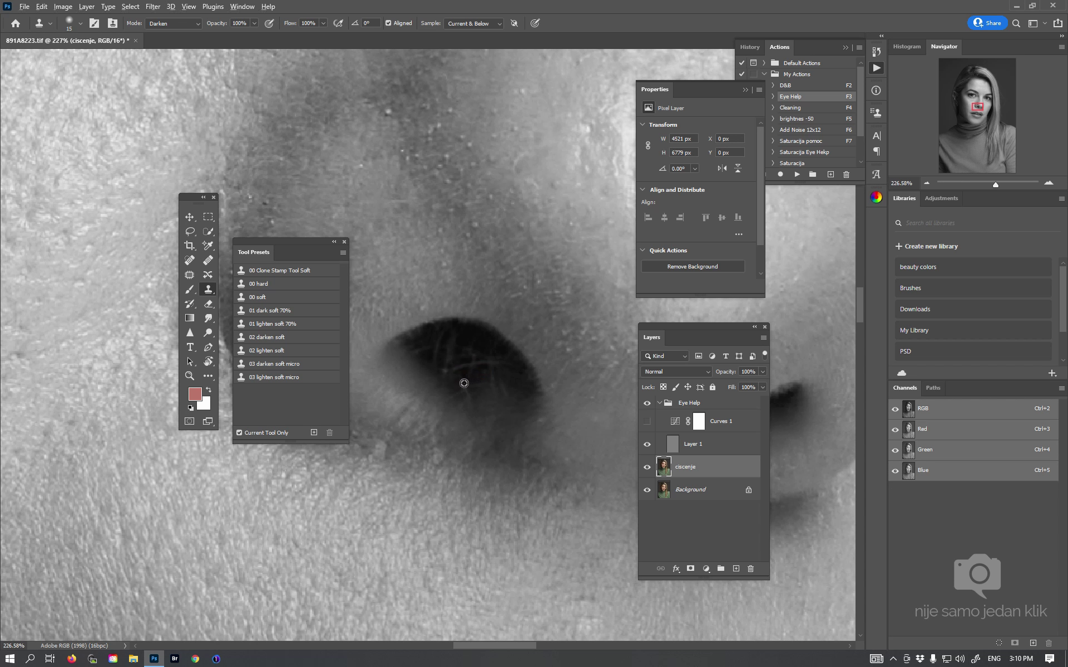
pyautogui.keyDown('alt'); pyautogui.click(464, 382); pyautogui.keyUp('alt')
pyautogui.moveTo(457, 360); pyautogui.dragTo(461, 346)
pyautogui.moveTo(476, 358)
pyautogui.mouseDown()
pyautogui.moveTo(493, 377)
pyautogui.moveTo(529, 354)
pyautogui.mouseUp()
# With a size 10 brush, stamp dabs darkening the top and edge of the nostril
pyautogui.hscroll(10, 501, 377)
pyautogui.press('[')
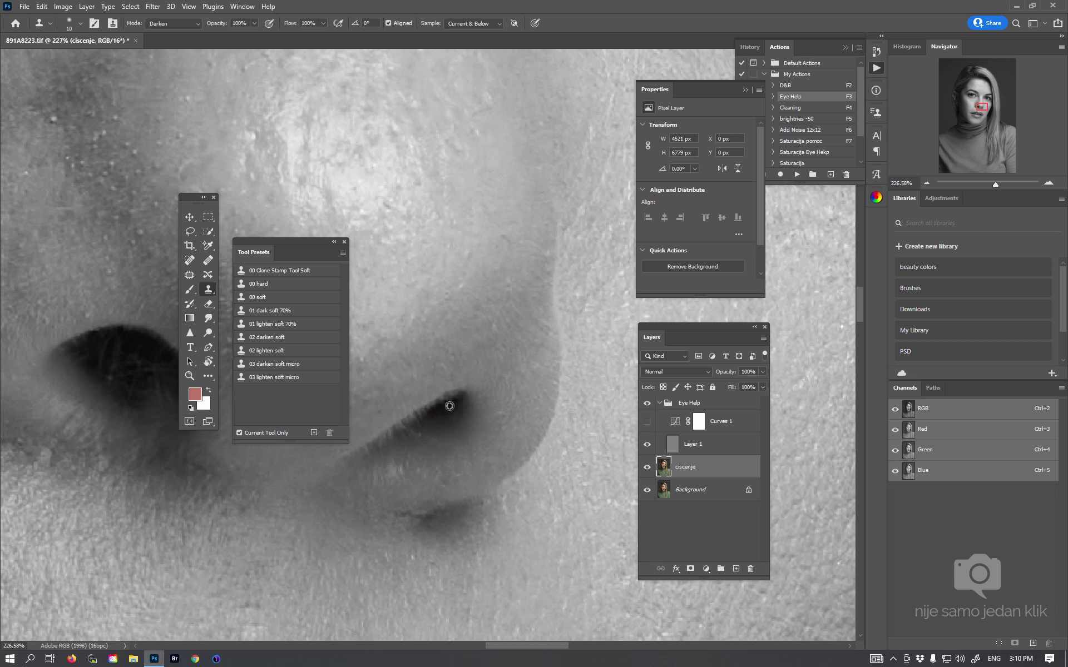
pyautogui.click(446, 398)
pyautogui.click(413, 423)
pyautogui.click(408, 429)
pyautogui.click(409, 432)
# Resample clean skin and stamp over small spots on the cheek beside the nostril
pyautogui.scroll(4, 436, 409)
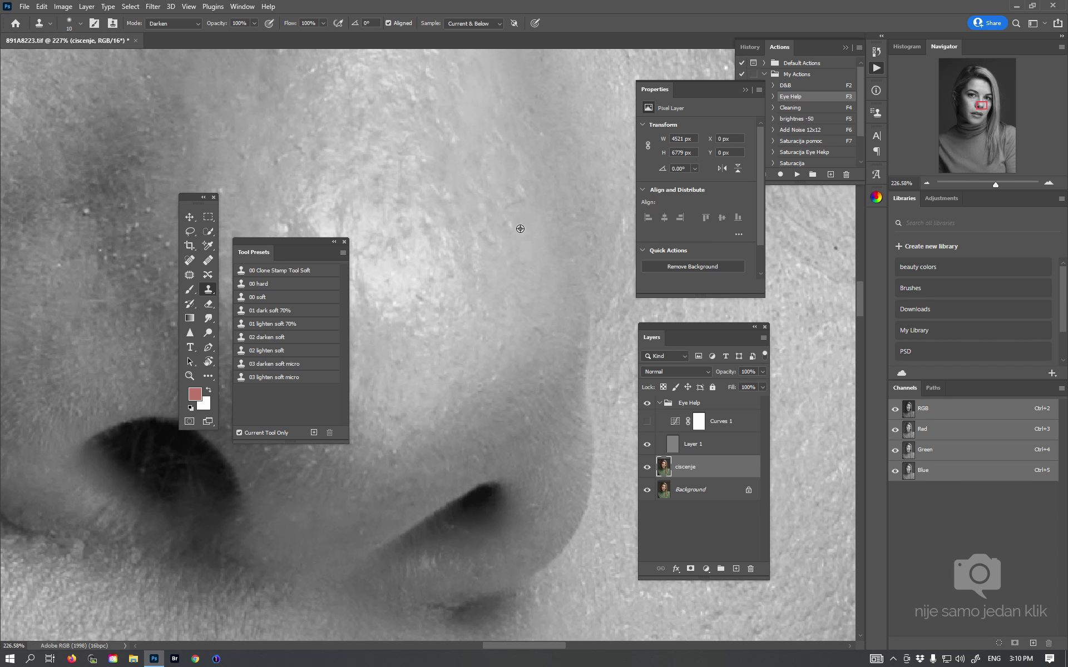
pyautogui.keyDown('alt'); pyautogui.click(469, 157); pyautogui.keyUp('alt')
pyautogui.click(499, 237)
pyautogui.click(494, 371)
pyautogui.scroll(-3, 531, 415)
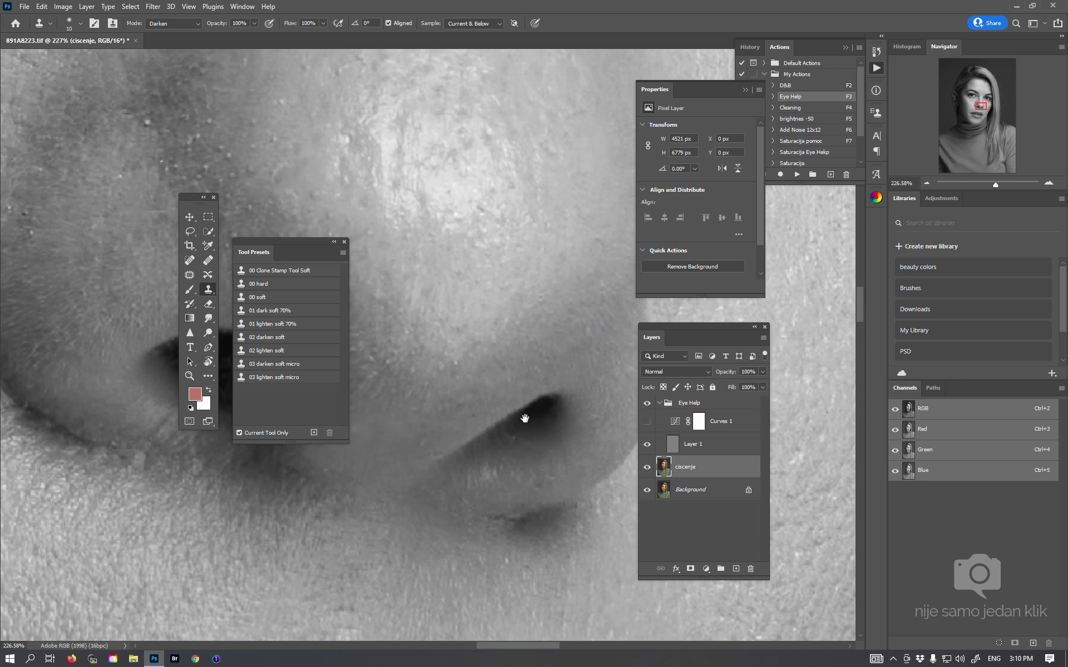
pyautogui.hscroll(-2, 525, 422)
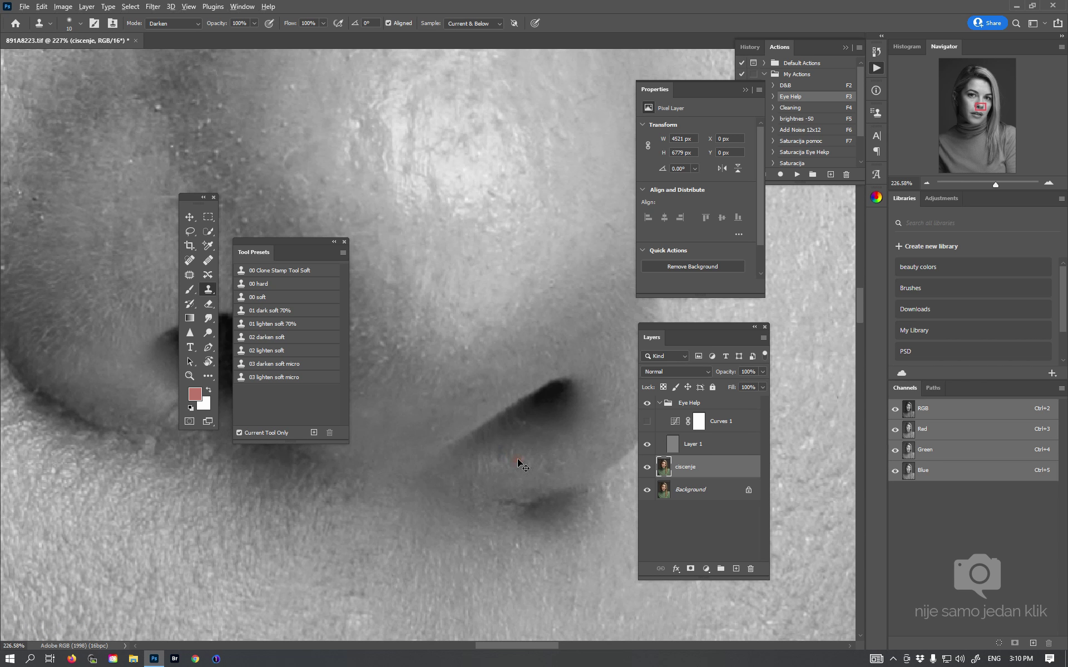
pyautogui.moveTo(497, 458); pyautogui.dragTo(502, 453)
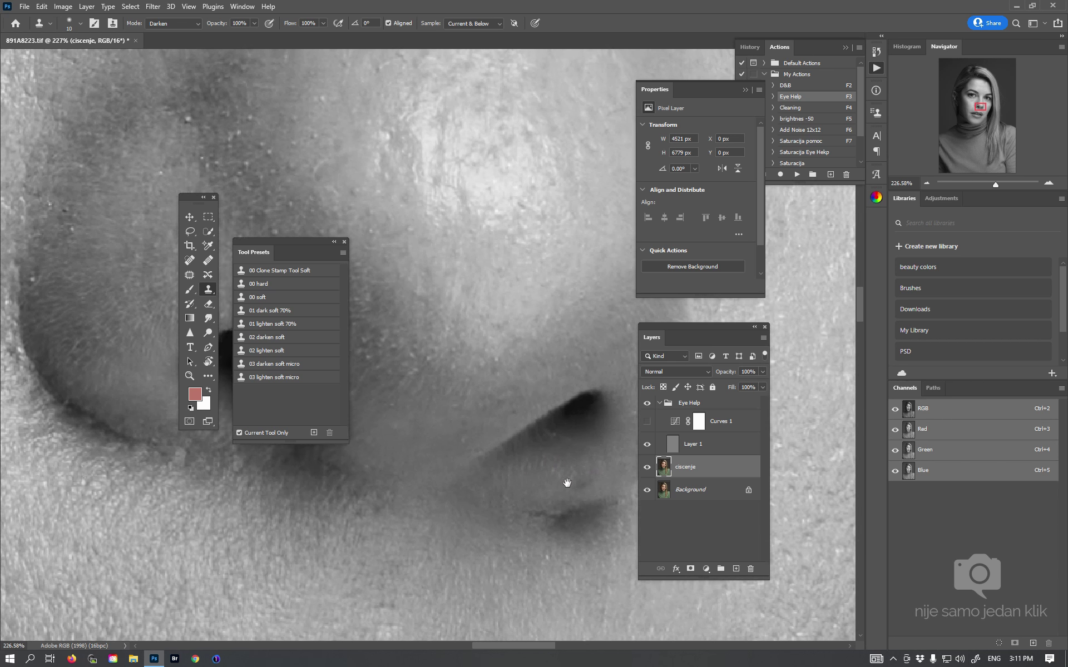
pyautogui.moveTo(528, 443); pyautogui.dragTo(533, 465)
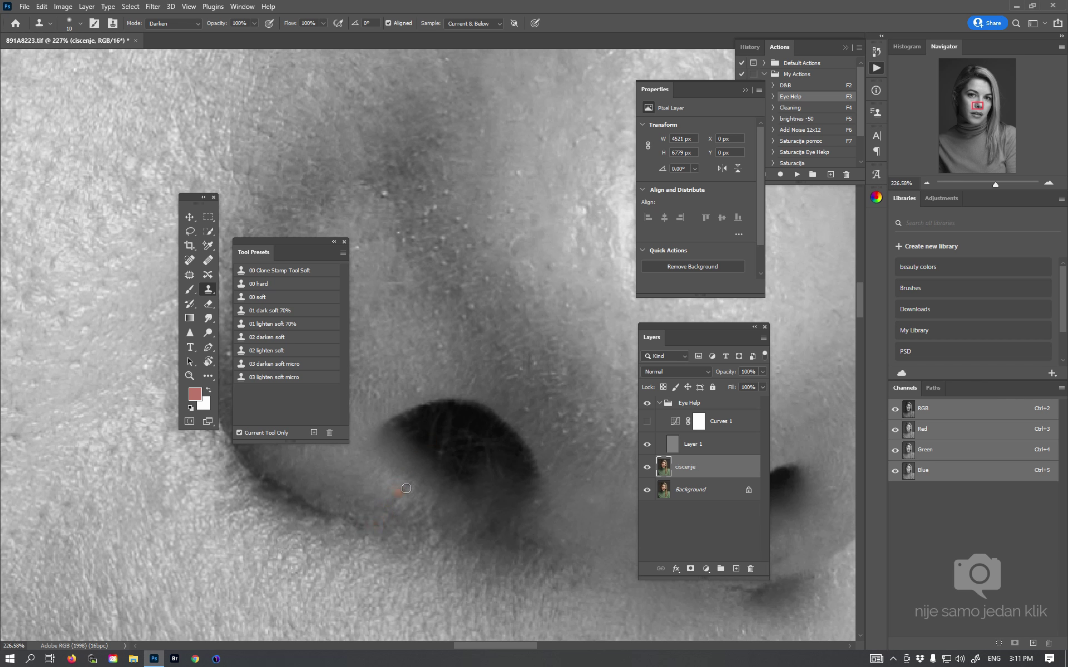
# Clone over blemishes near the nostril with tiny lighten-only, then darken-only presets
pyautogui.click(272, 377)
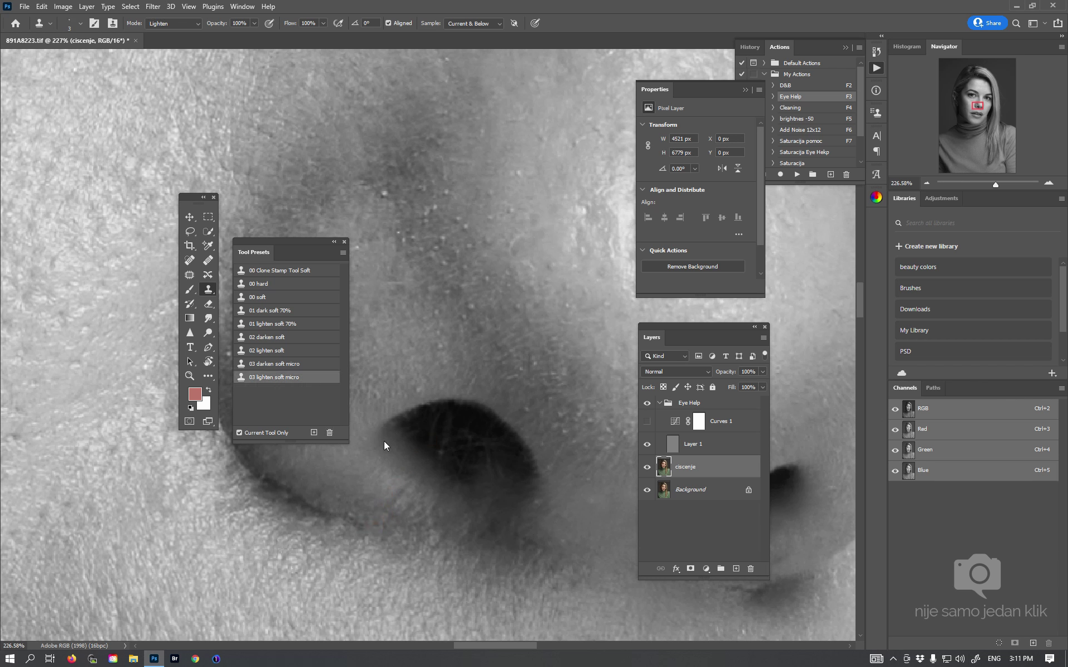
pyautogui.keyDown('alt'); pyautogui.click(392, 495); pyautogui.keyUp('alt')
pyautogui.moveTo(392, 478); pyautogui.dragTo(393, 470)
pyautogui.click(273, 364)
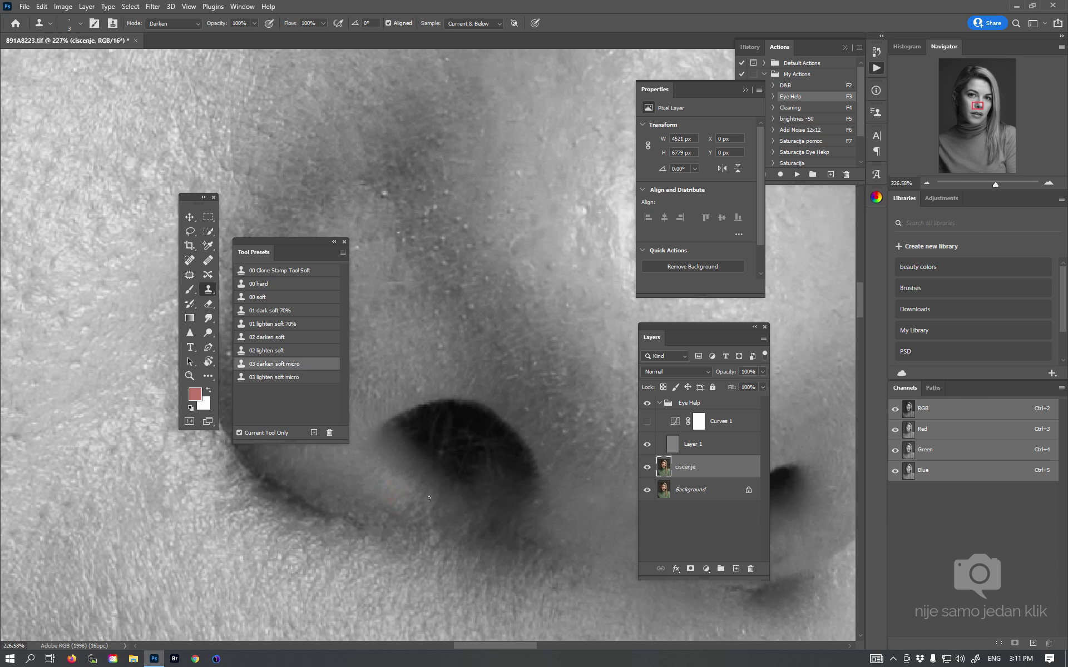
pyautogui.press(']')
pyautogui.press(']')
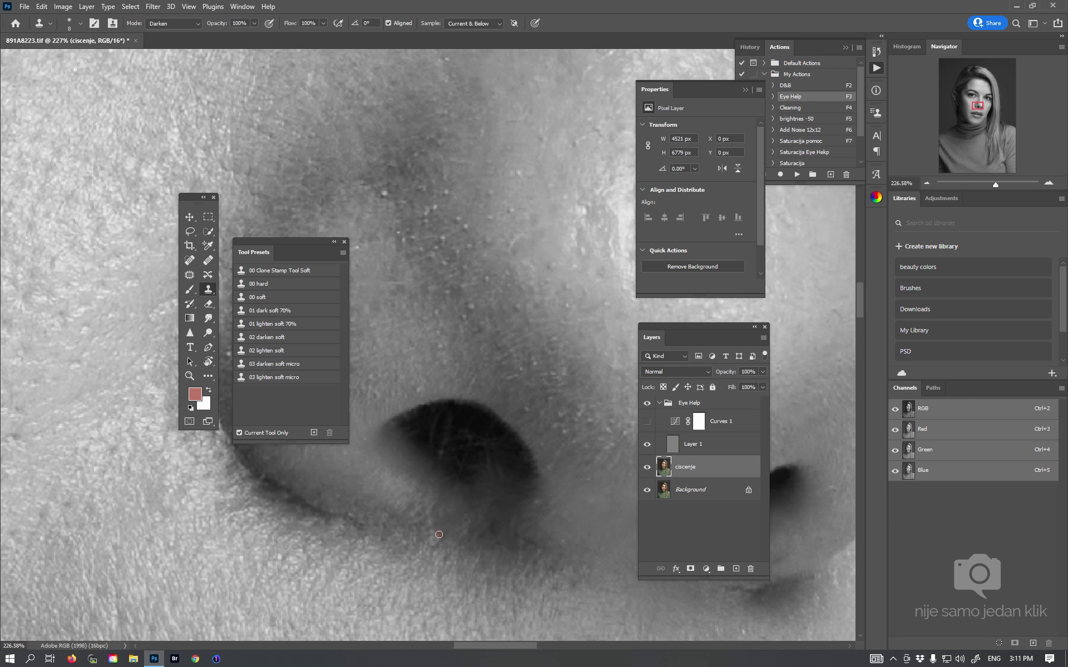
pyautogui.keyDown('alt'); pyautogui.click(422, 536); pyautogui.keyUp('alt')
pyautogui.moveTo(436, 520); pyautogui.dragTo(428, 547)
# Remove the small reddish spot beside the nostril and save 891A8223.tif
pyautogui.moveTo(425, 431)
pyautogui.mouseDown()
pyautogui.moveTo(435, 416)
pyautogui.moveTo(433, 464)
pyautogui.mouseUp()
pyautogui.moveTo(555, 444); pyautogui.dragTo(546, 448)
pyautogui.hotkey('ctrl', 's')
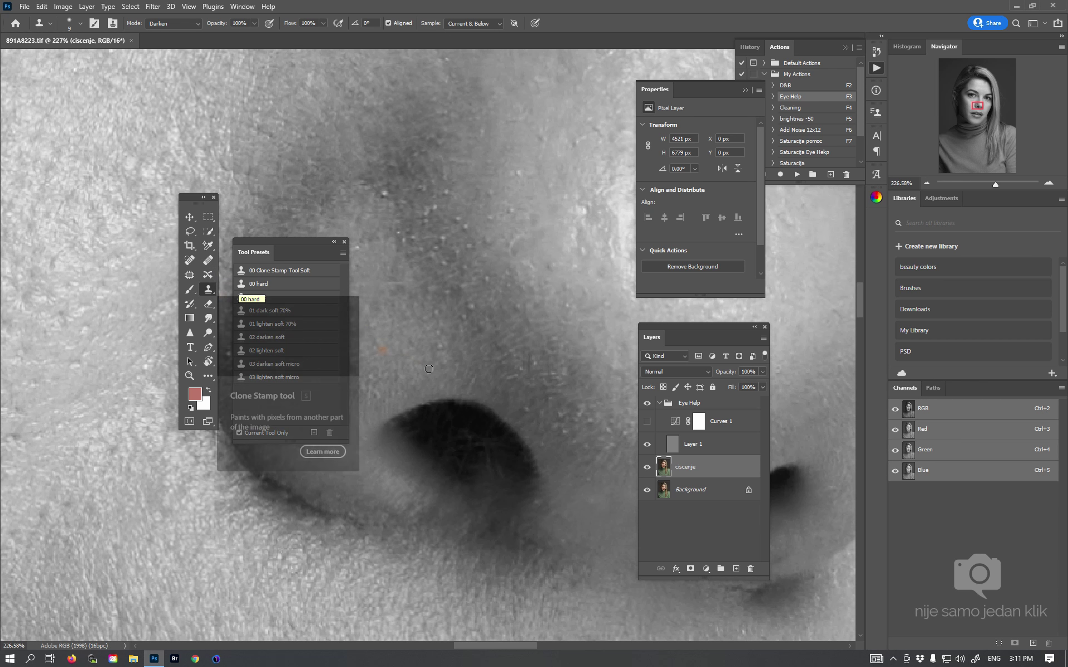
# Clone out one blemish and then three small reddish spots on the lower nose
pyautogui.moveTo(530, 515); pyautogui.dragTo(531, 503)
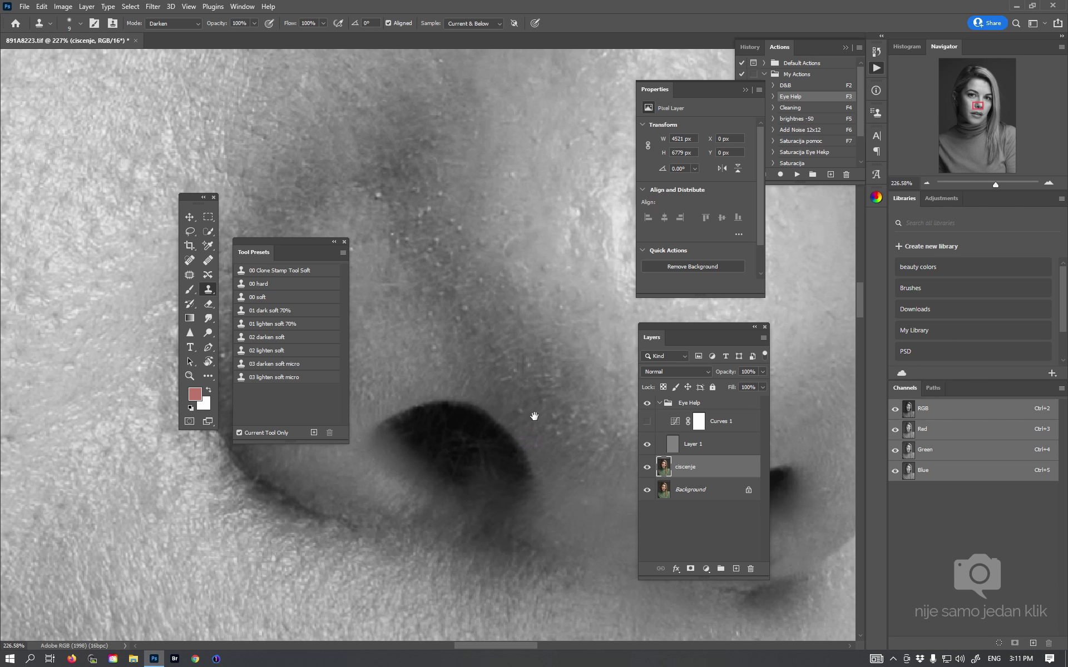
pyautogui.scroll(1, 534, 420)
pyautogui.hscroll(1, 534, 420)
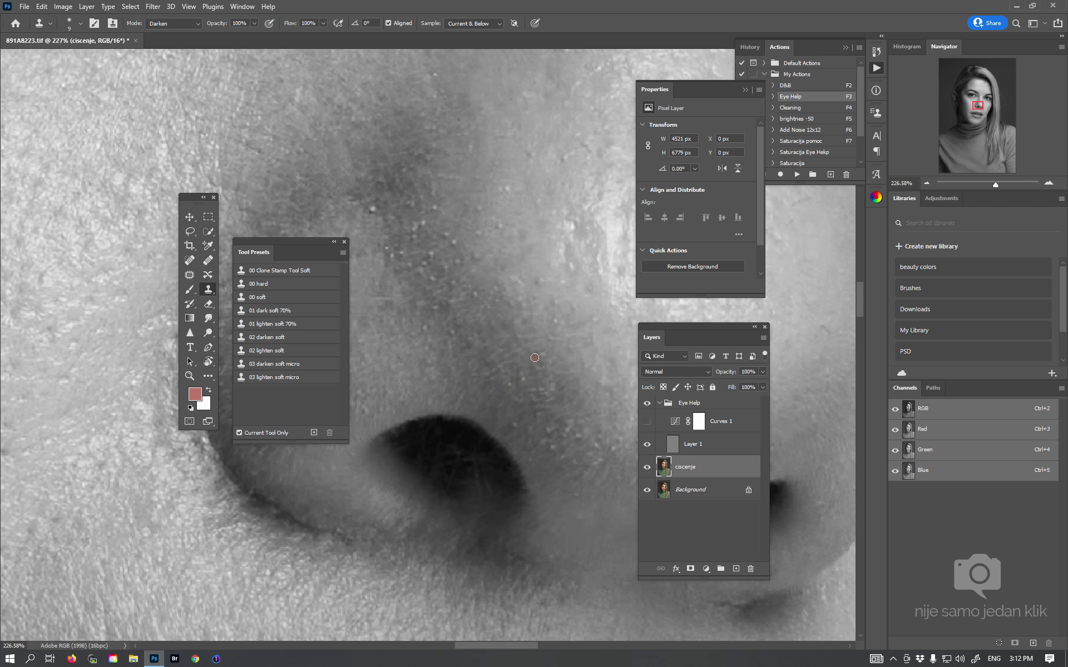
pyautogui.scroll(-3, 572, 427)
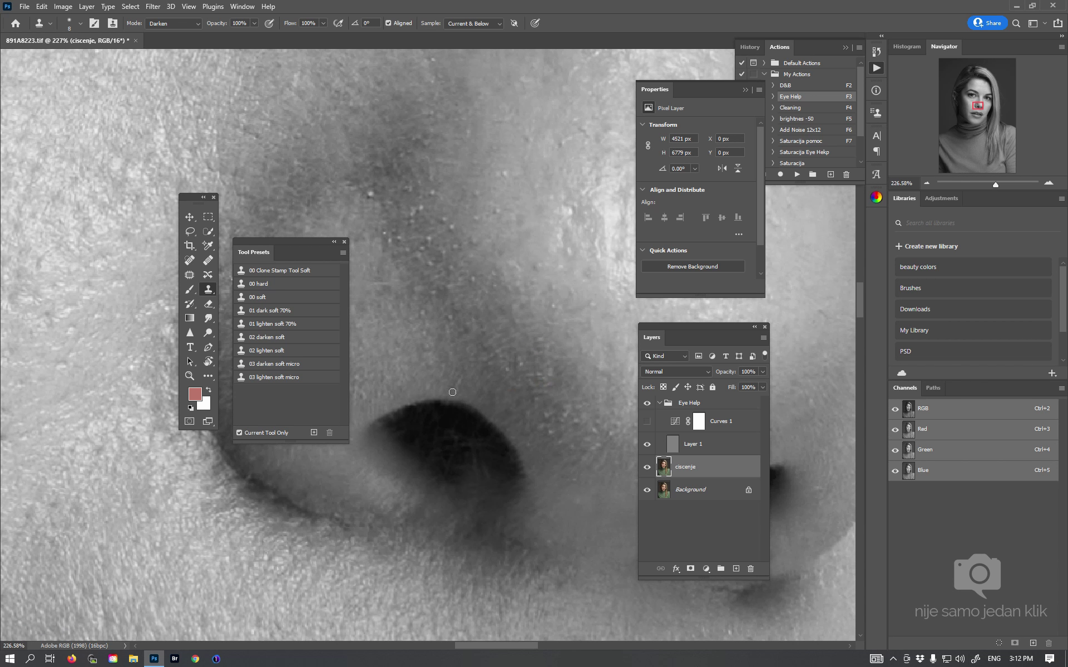
pyautogui.moveTo(563, 406); pyautogui.dragTo(534, 388)
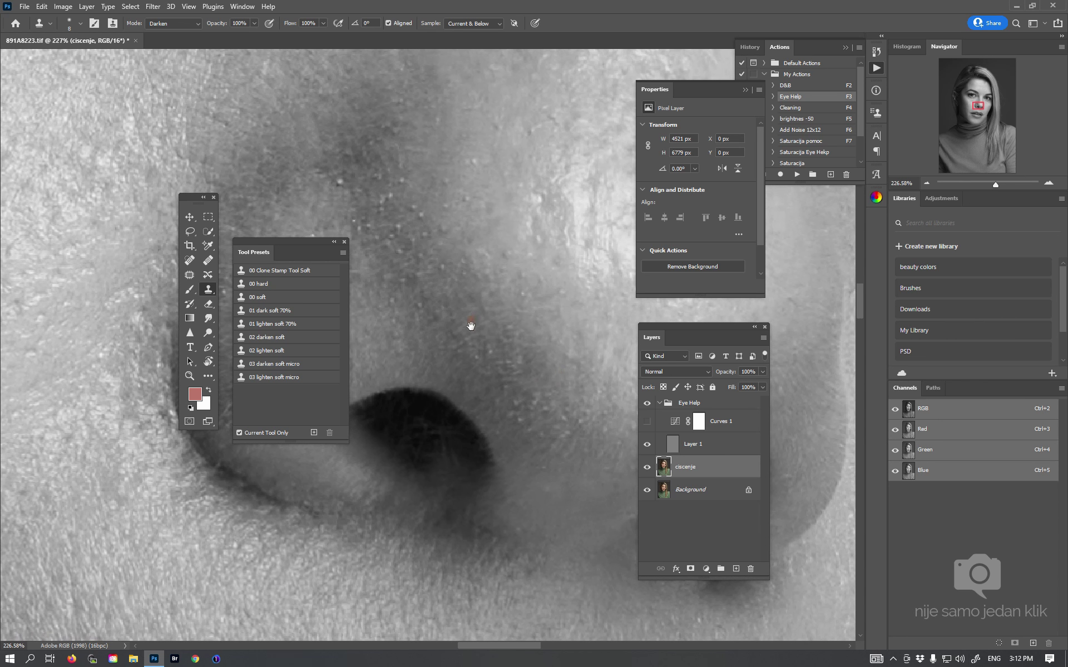
pyautogui.moveTo(470, 318); pyautogui.dragTo(494, 348)
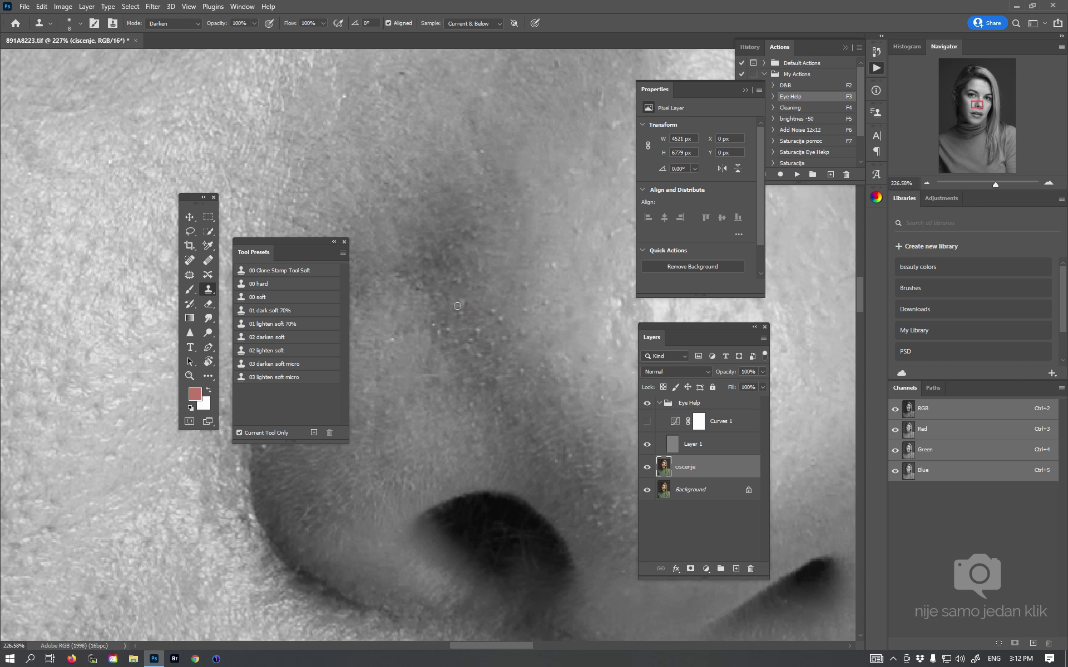
pyautogui.click(497, 324)
pyautogui.click(546, 287)
pyautogui.click(596, 298)
pyautogui.moveTo(597, 328); pyautogui.dragTo(571, 312)
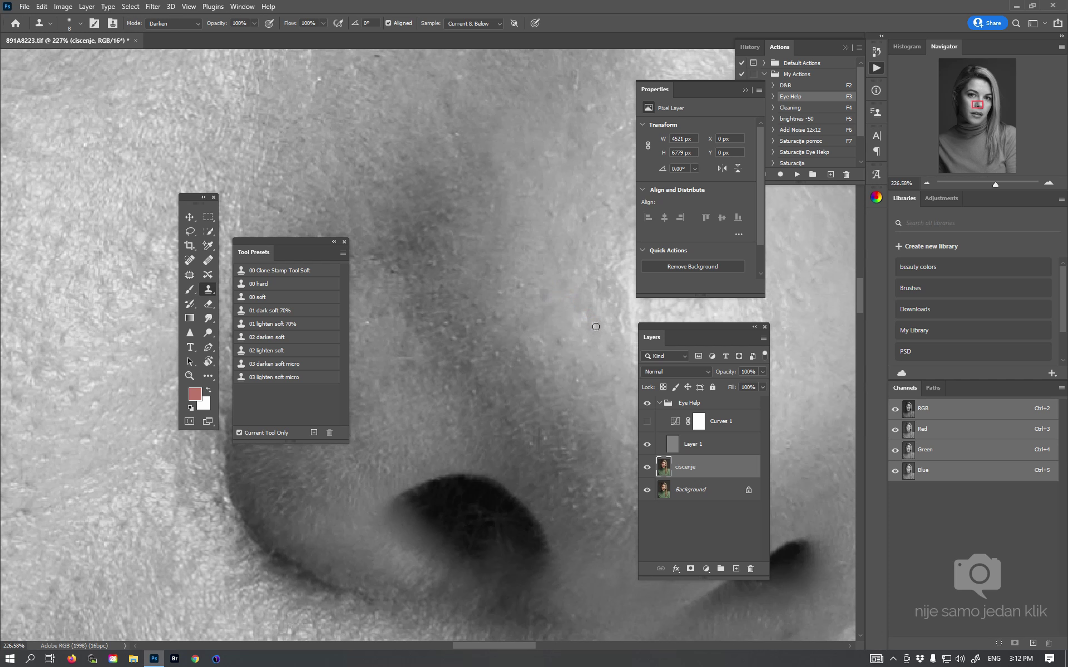
pyautogui.moveTo(592, 310); pyautogui.dragTo(559, 299)
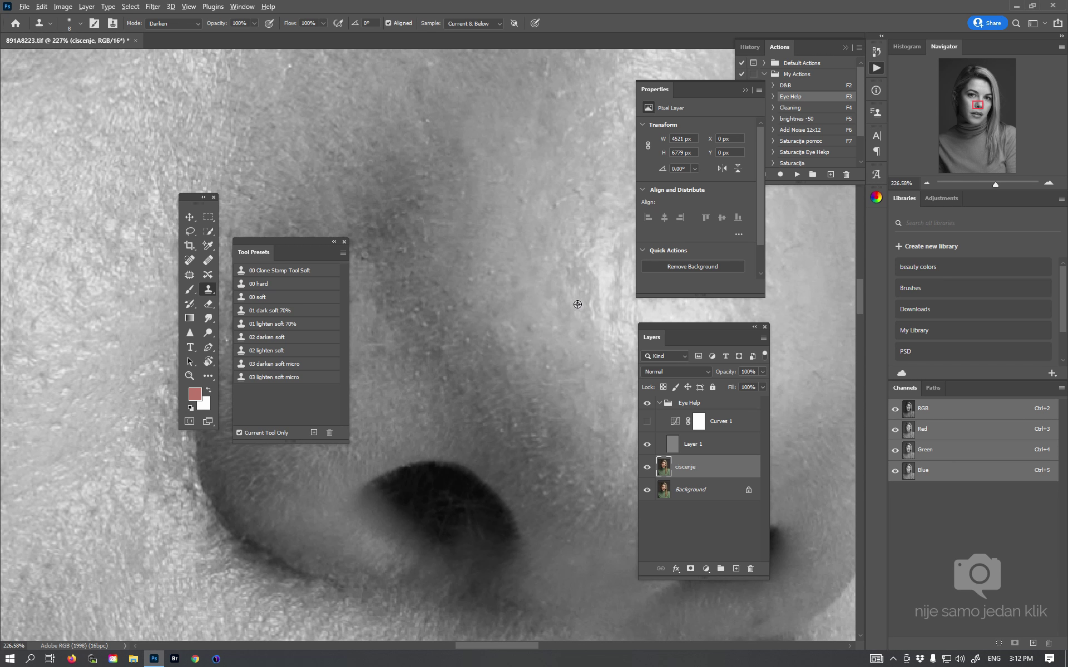
# Sample clean skin and clone over the blemishes along the nose bridge
pyautogui.keyDown('alt'); pyautogui.click(562, 400); pyautogui.keyUp('alt')
pyautogui.moveTo(553, 398)
pyautogui.mouseDown()
pyautogui.moveTo(524, 365)
pyautogui.moveTo(565, 354)
pyautogui.moveTo(572, 409)
pyautogui.mouseUp()
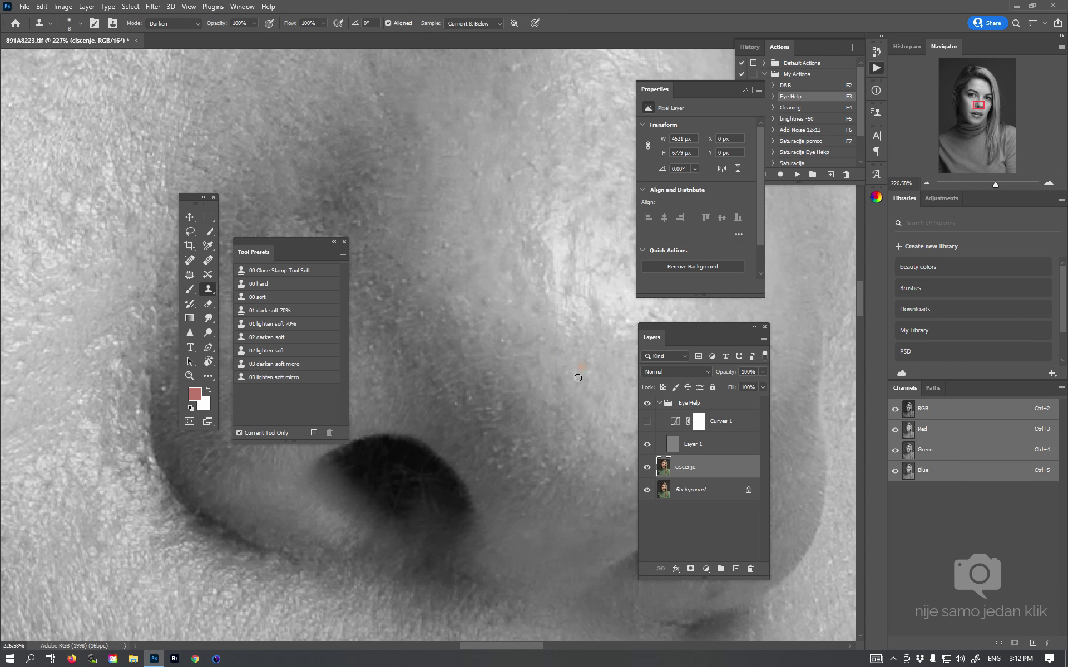
pyautogui.moveTo(536, 476)
pyautogui.mouseDown()
pyautogui.moveTo(534, 444)
pyautogui.moveTo(522, 462)
pyautogui.mouseUp()
pyautogui.moveTo(501, 384); pyautogui.dragTo(584, 412)
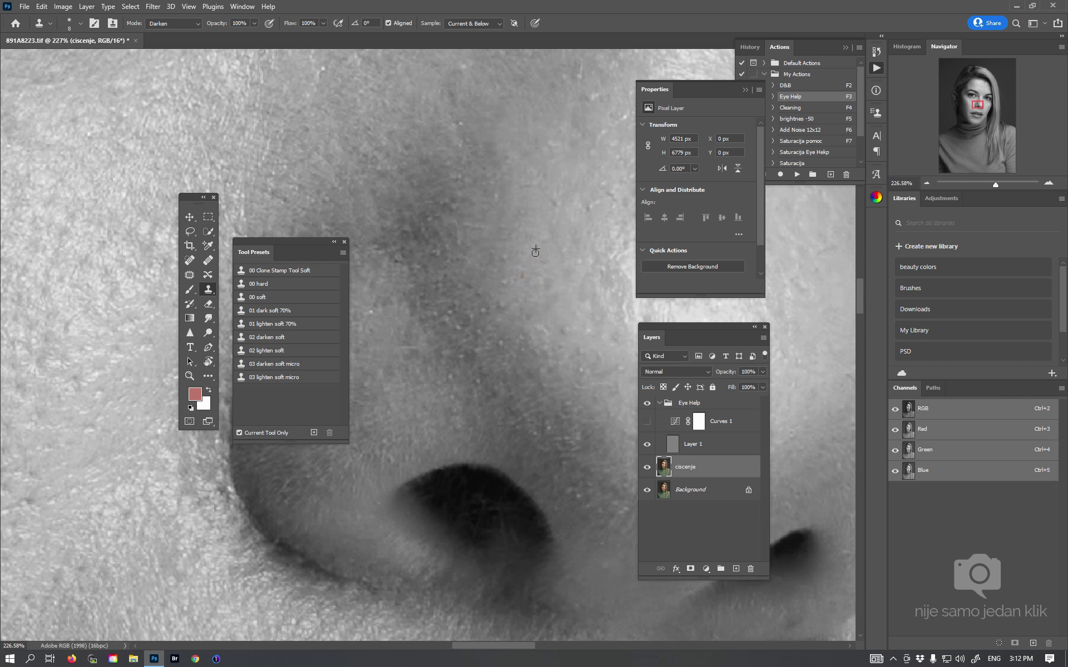
pyautogui.keyDown('alt'); pyautogui.click(486, 299); pyautogui.keyUp('alt')
pyautogui.moveTo(529, 348); pyautogui.dragTo(577, 356)
pyautogui.moveTo(428, 320); pyautogui.dragTo(508, 335)
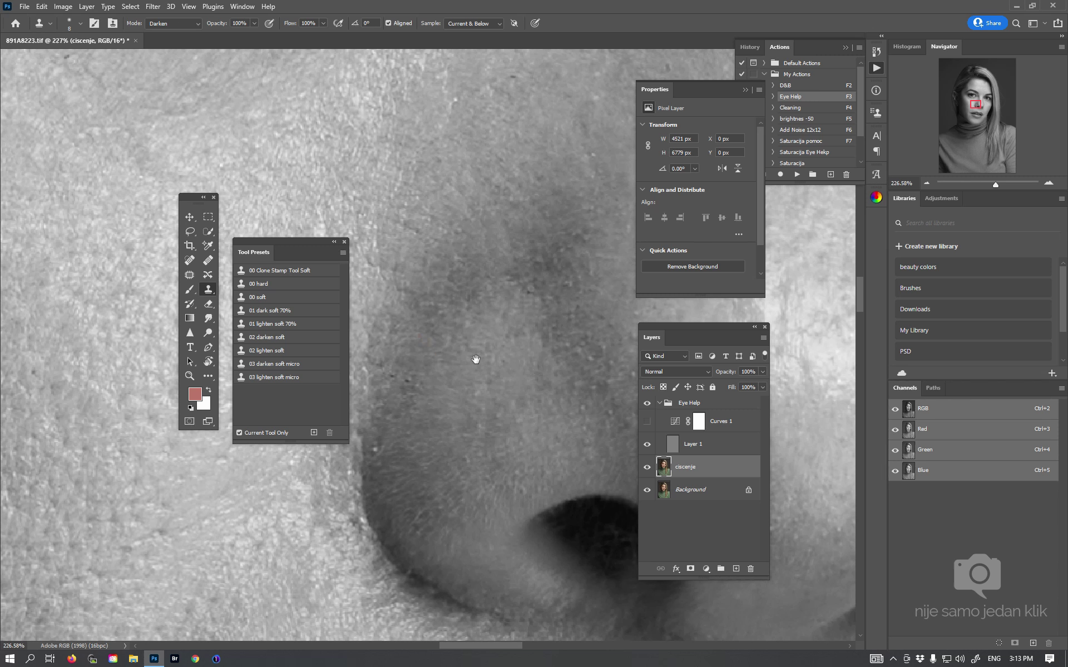
pyautogui.moveTo(424, 395); pyautogui.dragTo(504, 349)
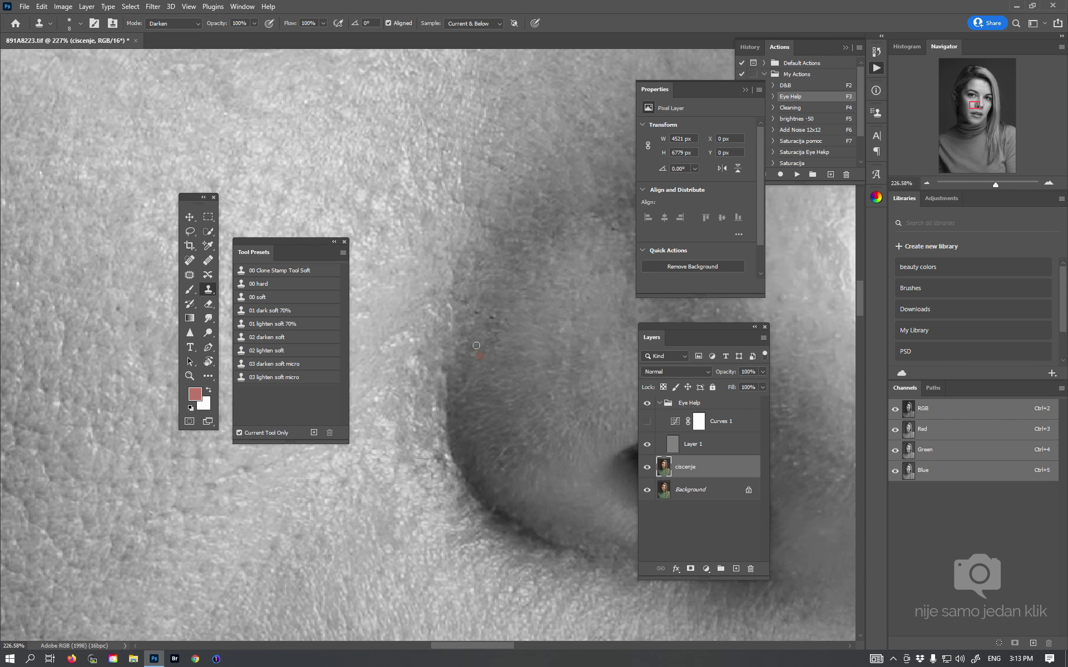
# Clone blemishes beside the nose, then use the tiny soft lighten-only preset near the nostril
pyautogui.keyDown('alt'); pyautogui.click(458, 330); pyautogui.keyUp('alt')
pyautogui.moveTo(449, 314); pyautogui.dragTo(417, 303)
pyautogui.moveTo(426, 337); pyautogui.dragTo(429, 337)
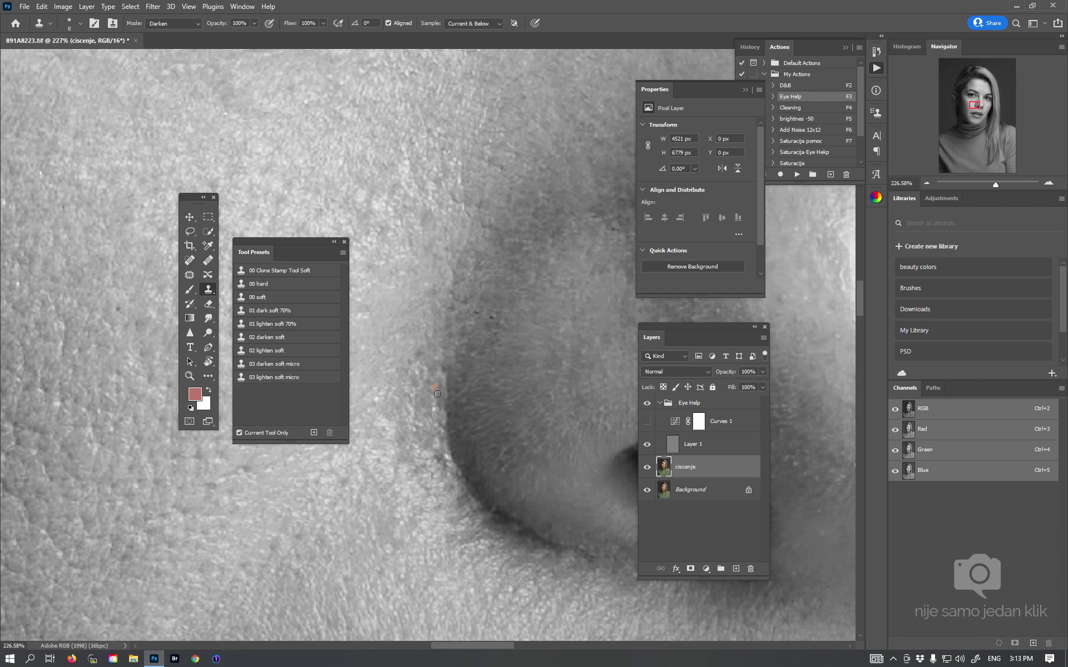
pyautogui.keyDown('alt'); pyautogui.click(404, 406); pyautogui.keyUp('alt')
pyautogui.click(300, 377)
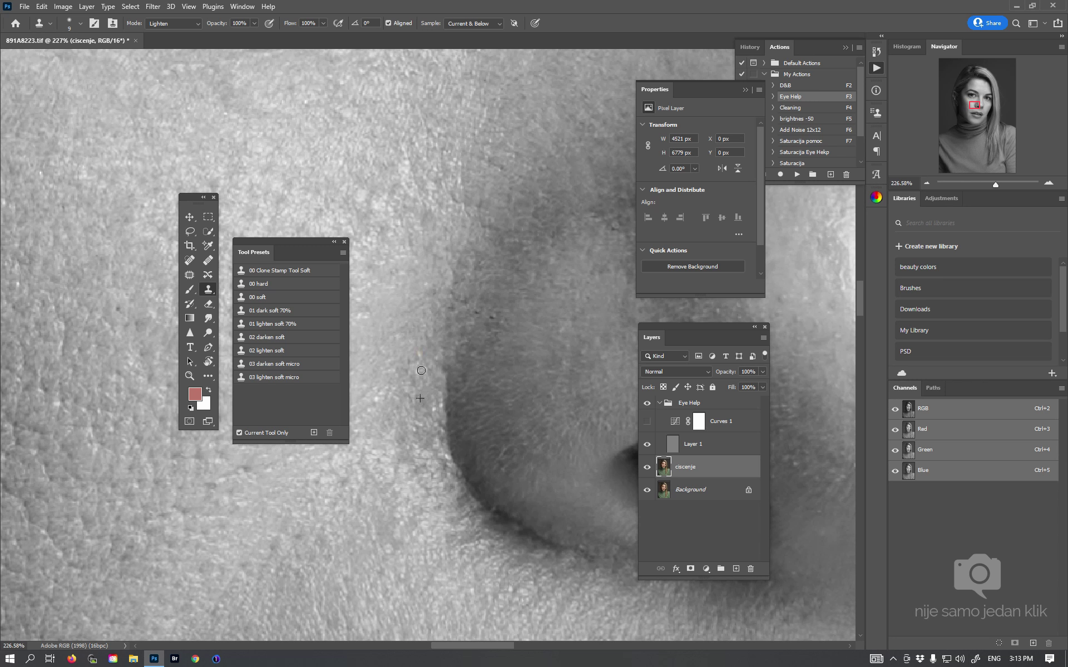
pyautogui.moveTo(440, 393); pyautogui.dragTo(453, 283)
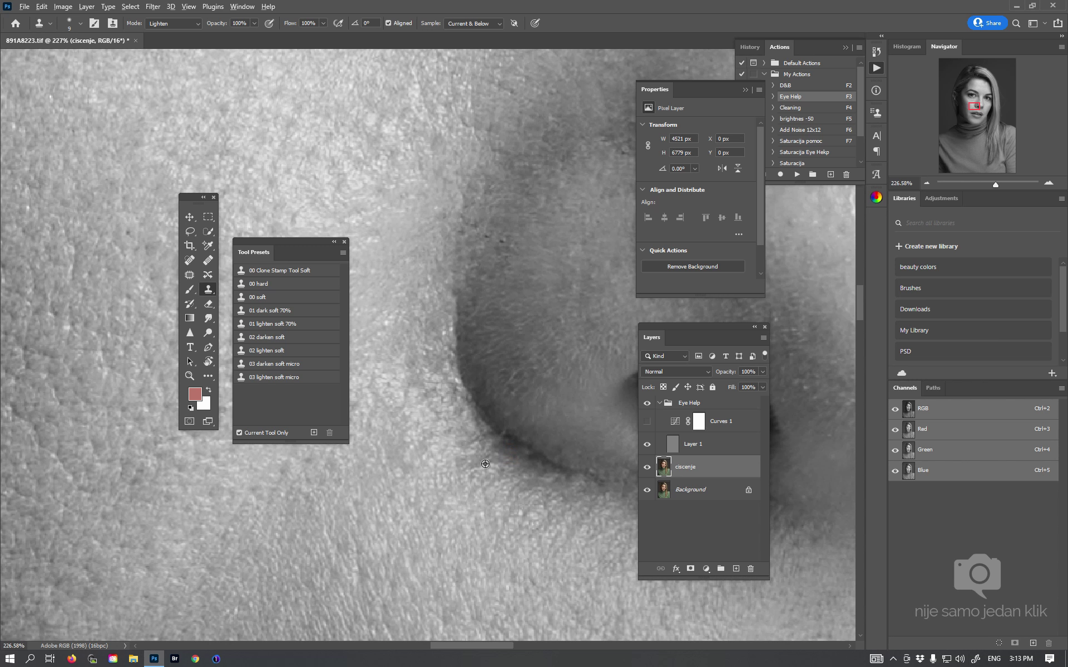
pyautogui.press('alt')
pyautogui.scroll(-3, 425, 366)
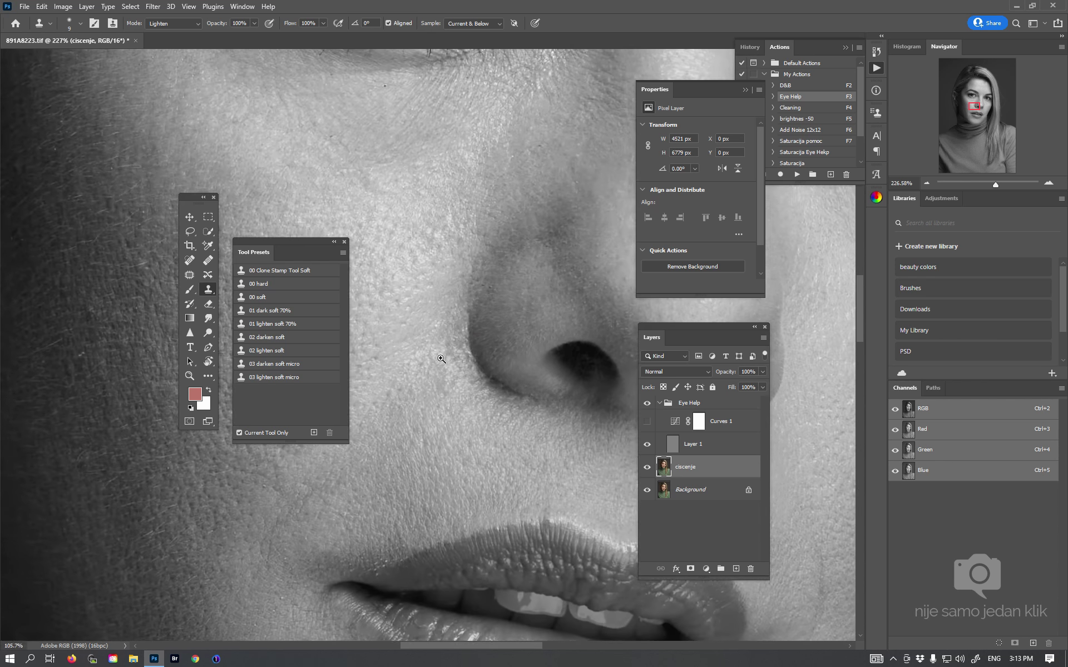
# Save the document and zoom in on the temple beside the eye
pyautogui.scroll(-2, 425, 367)
pyautogui.press('v')
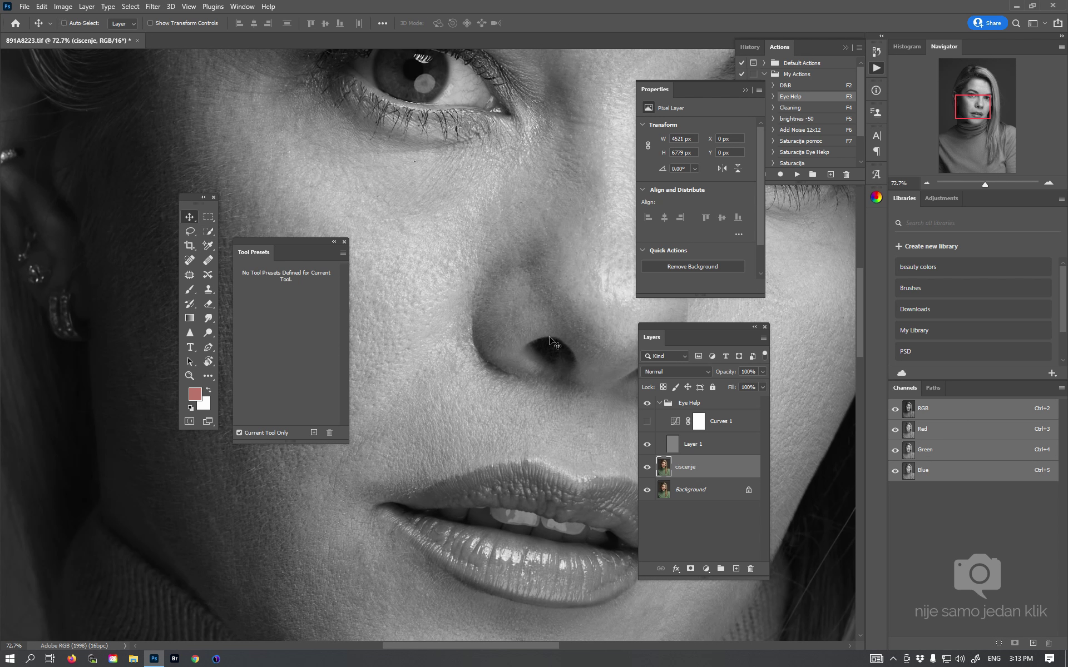
pyautogui.hotkey('ctrl', 's')
pyautogui.moveTo(487, 286); pyautogui.dragTo(488, 477)
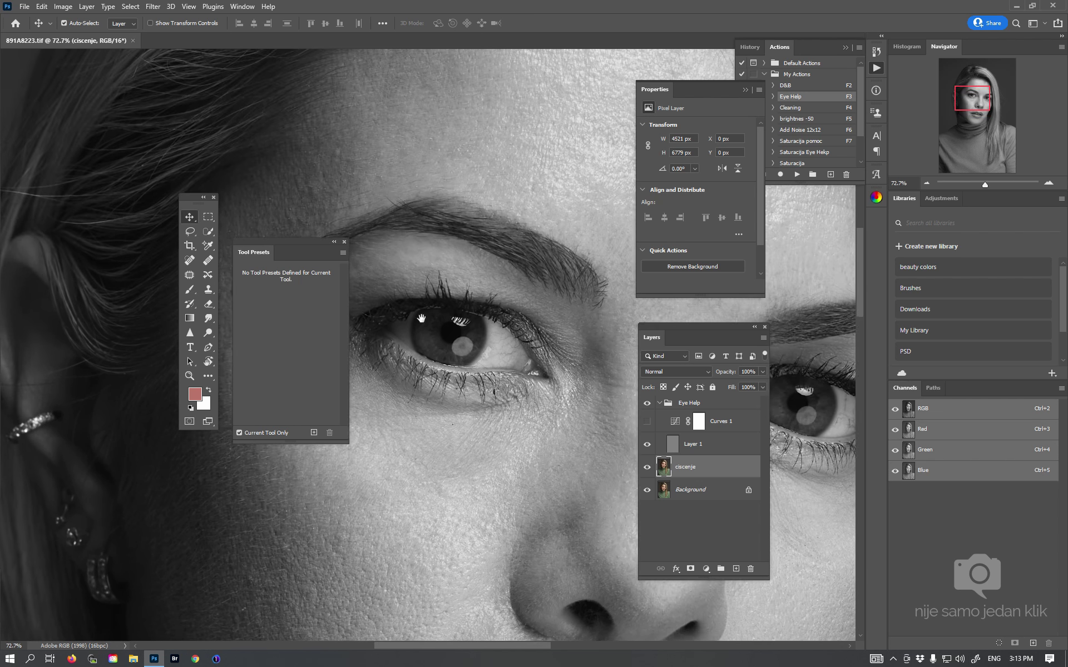
pyautogui.moveTo(402, 288); pyautogui.dragTo(442, 330)
pyautogui.scroll(3, 443, 330)
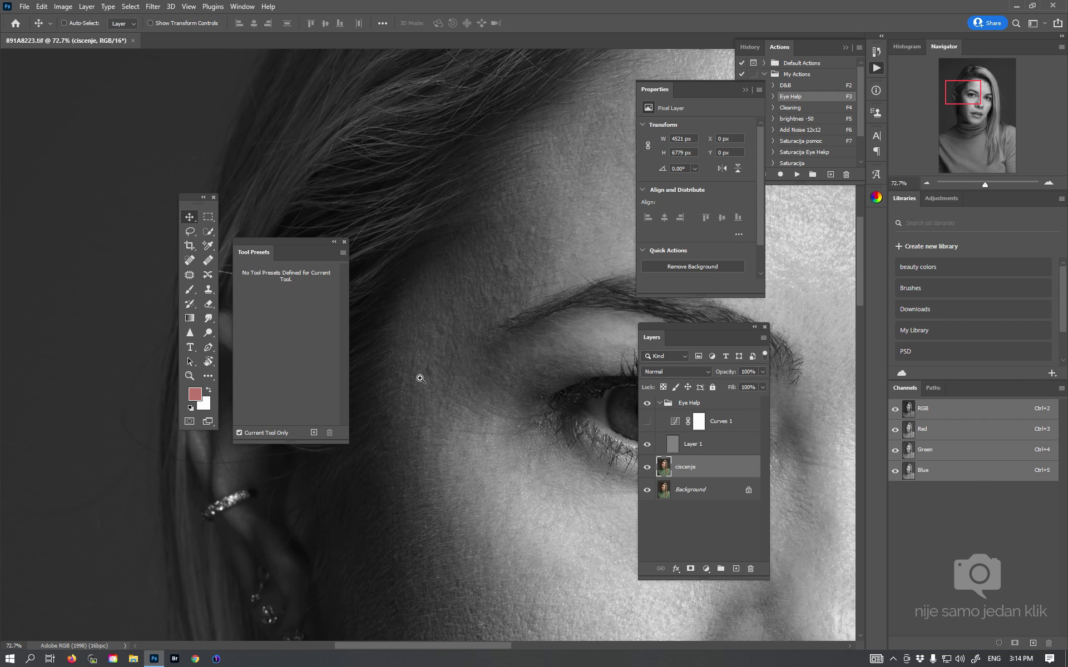
pyautogui.scroll(2, 462, 336)
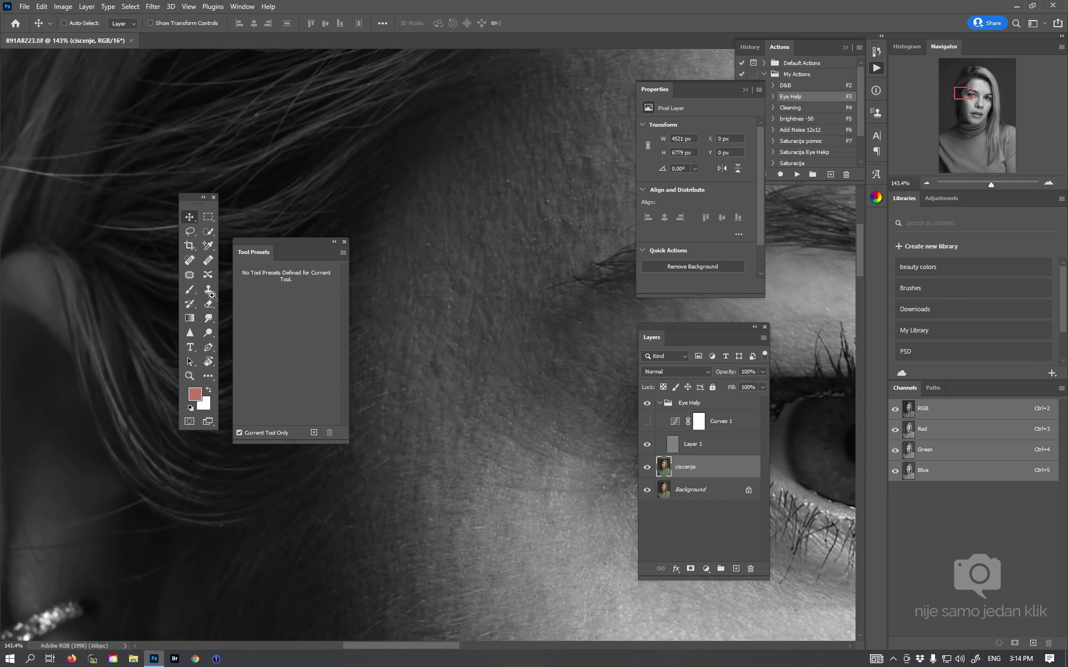
# Clone away several small blemishes on the temple and near the brow
pyautogui.click(210, 293)
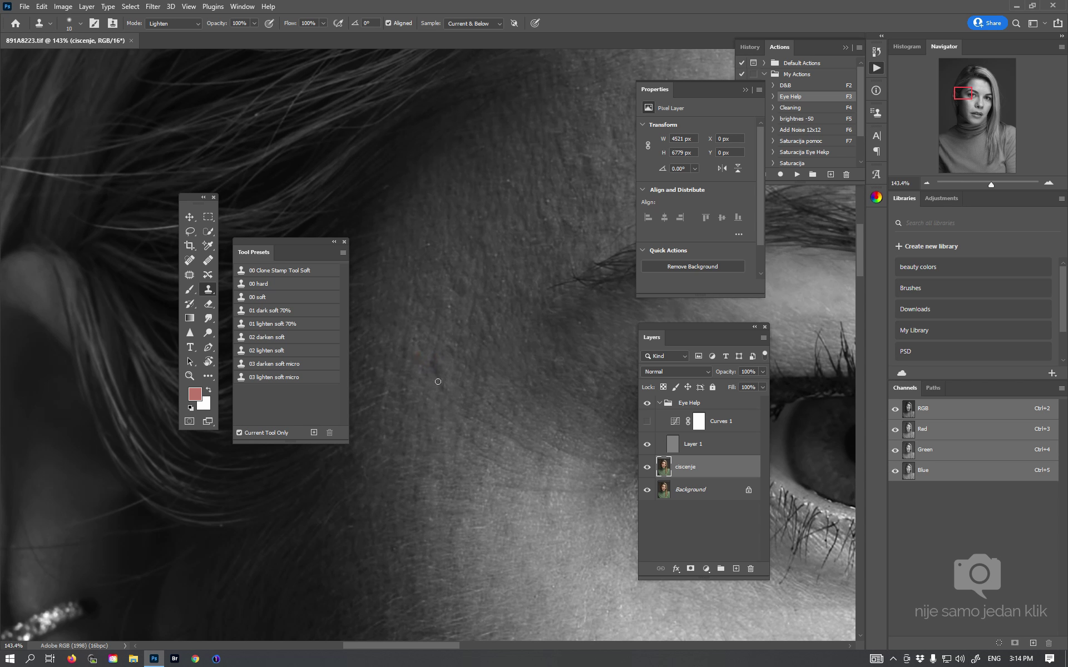
pyautogui.click(438, 382)
pyautogui.keyDown('alt'); pyautogui.click(405, 479); pyautogui.keyUp('alt')
pyautogui.click(465, 302)
pyautogui.moveTo(529, 290); pyautogui.dragTo(523, 303)
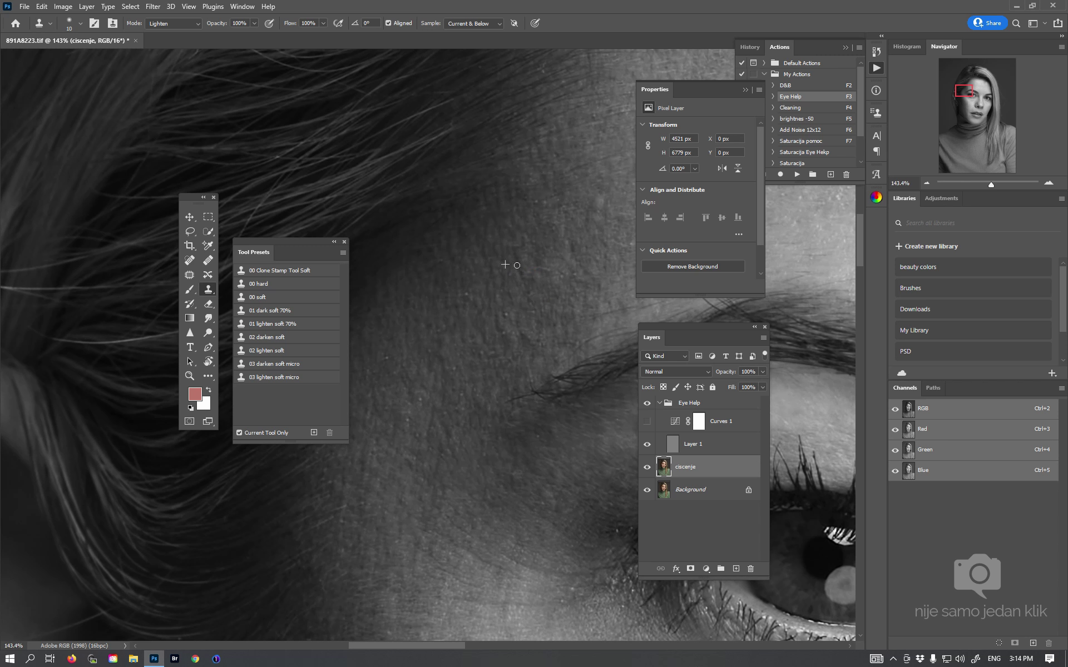
pyautogui.moveTo(538, 305); pyautogui.dragTo(519, 312)
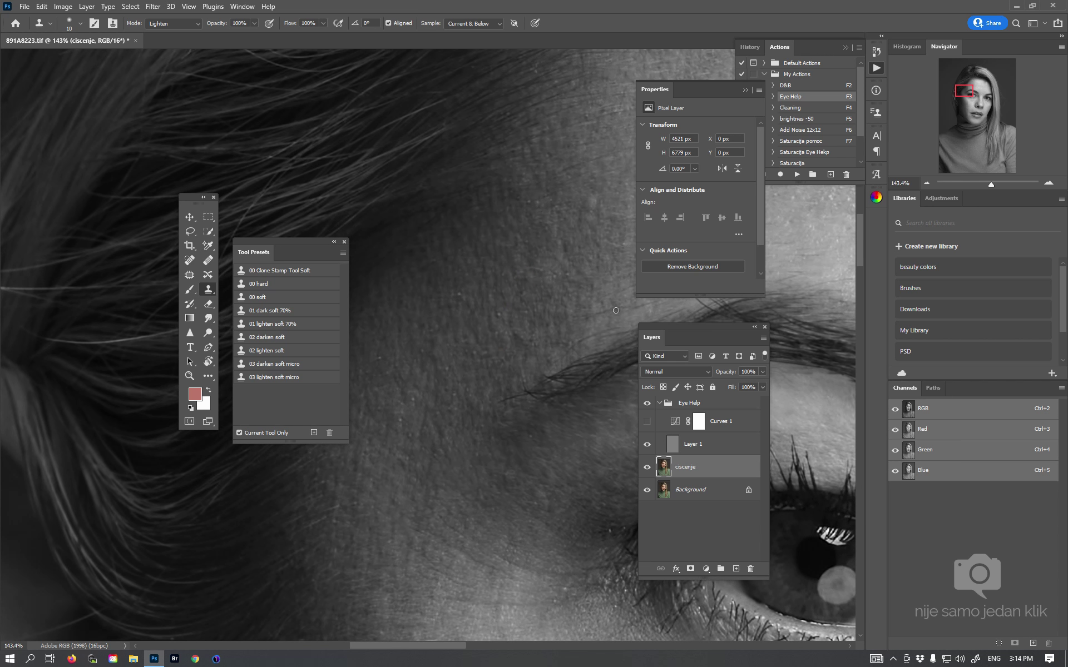
pyautogui.click(519, 343)
pyautogui.scroll(2, 534, 341)
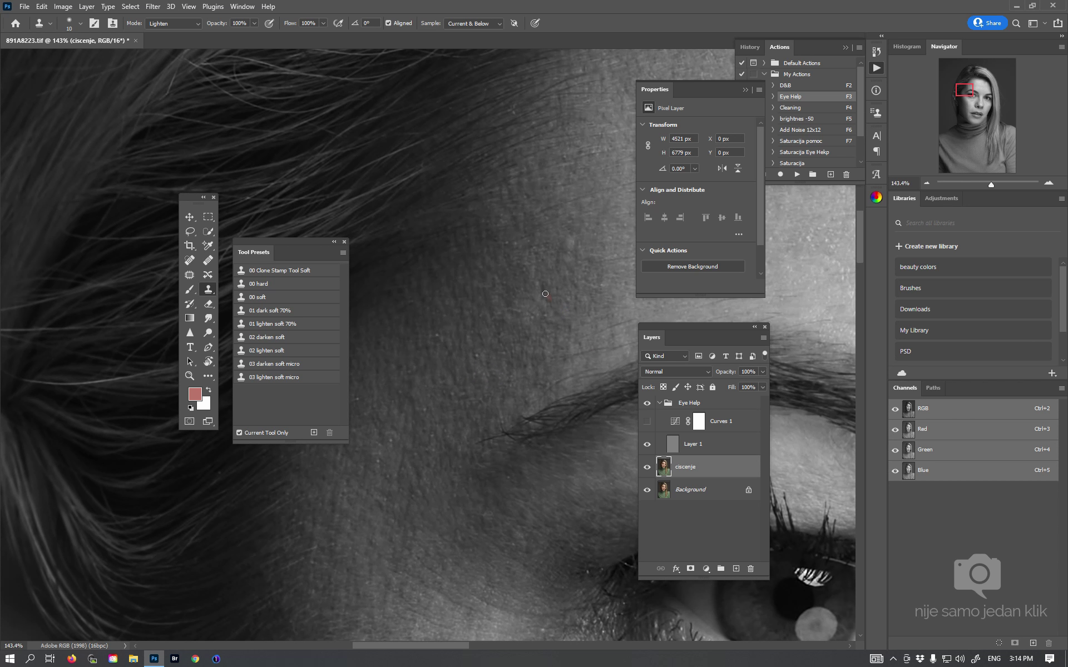
# Alternate the tiny darken and lighten clone presets to clean blemishes above the eye
pyautogui.click(334, 362)
pyautogui.press(']')
pyautogui.keyDown('alt'); pyautogui.click(533, 268); pyautogui.keyUp('alt')
pyautogui.moveTo(572, 283); pyautogui.dragTo(544, 248)
pyautogui.click(295, 379)
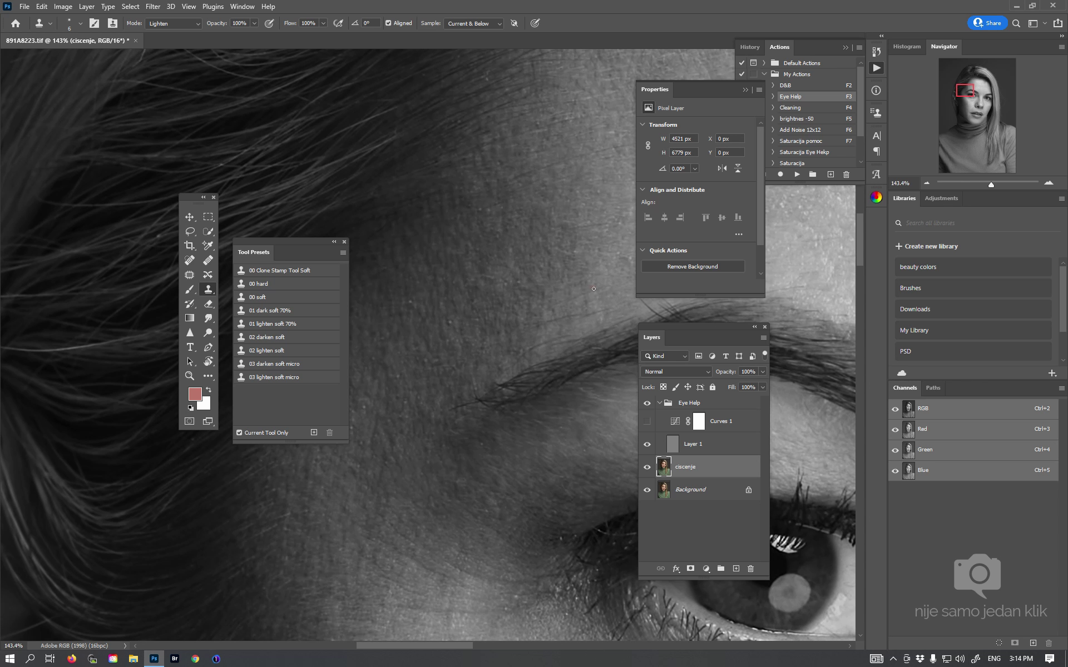
pyautogui.press('alt')
pyautogui.keyDown('alt'); pyautogui.click(559, 313); pyautogui.keyUp('alt')
pyautogui.moveTo(543, 337); pyautogui.dragTo(543, 344)
pyautogui.moveTo(550, 332); pyautogui.dragTo(535, 348)
pyautogui.moveTo(528, 372); pyautogui.dragTo(489, 390)
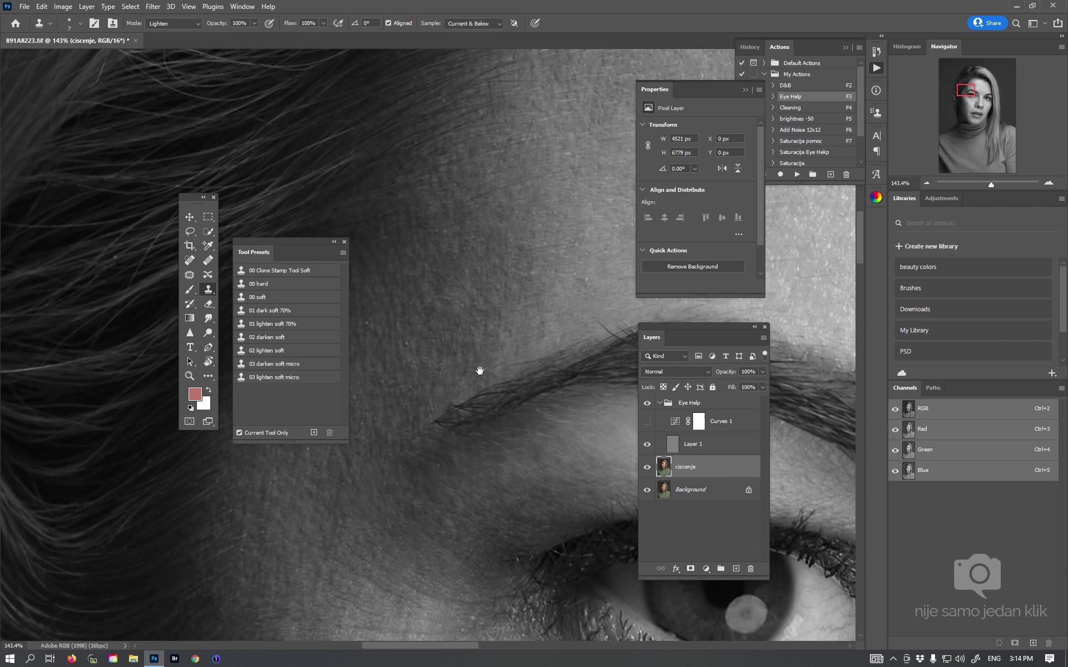
pyautogui.keyDown('alt'); pyautogui.click(443, 400); pyautogui.keyUp('alt')
pyautogui.scroll(2, 550, 363)
# Clone away the stray hairs just above the eyebrow
pyautogui.scroll(2, 534, 358)
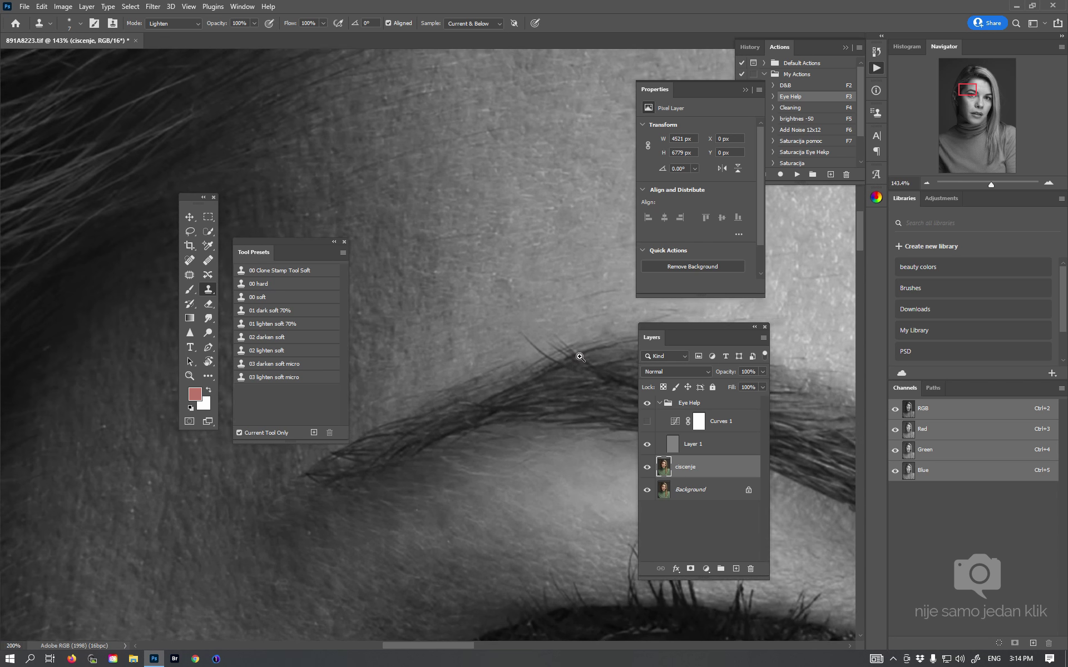
pyautogui.moveTo(531, 357); pyautogui.dragTo(543, 355)
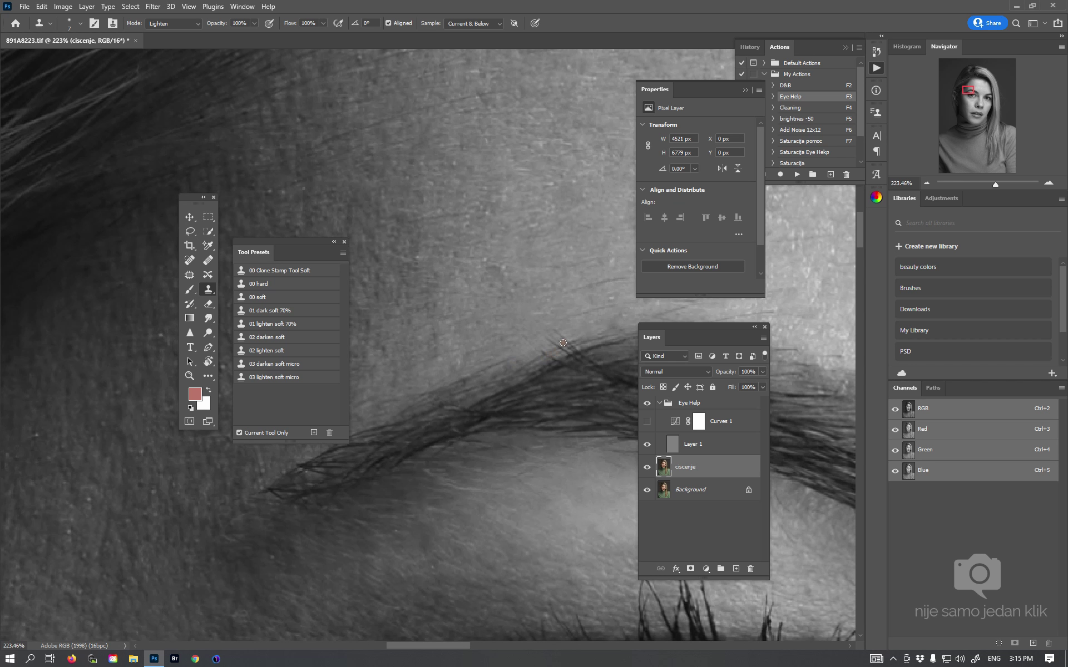
pyautogui.moveTo(559, 336); pyautogui.dragTo(564, 330)
pyautogui.moveTo(596, 350); pyautogui.dragTo(603, 333)
pyautogui.moveTo(582, 357); pyautogui.dragTo(496, 268)
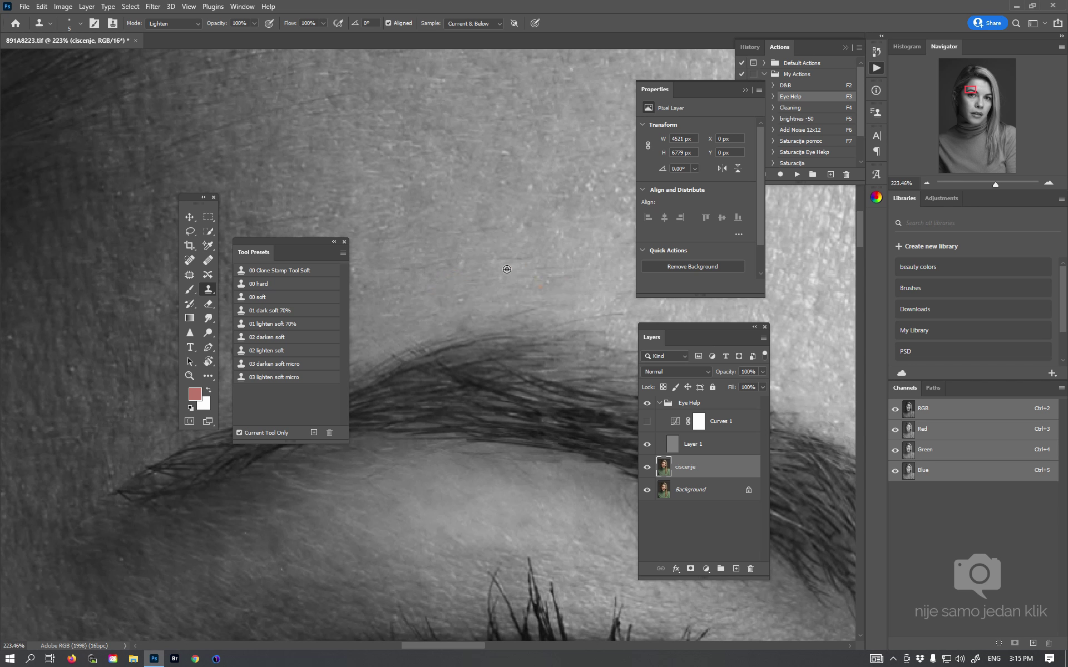
pyautogui.hscroll(5, 545, 305)
# Paint resampled clean skin over the remaining brow hairs, then zoom out to the eye
pyautogui.keyDown('alt'); pyautogui.click(510, 297); pyautogui.keyUp('alt')
pyautogui.moveTo(518, 310)
pyautogui.mouseDown()
pyautogui.moveTo(464, 318)
pyautogui.moveTo(506, 292)
pyautogui.mouseUp()
pyautogui.keyDown('alt'); pyautogui.click(424, 299); pyautogui.keyUp('alt')
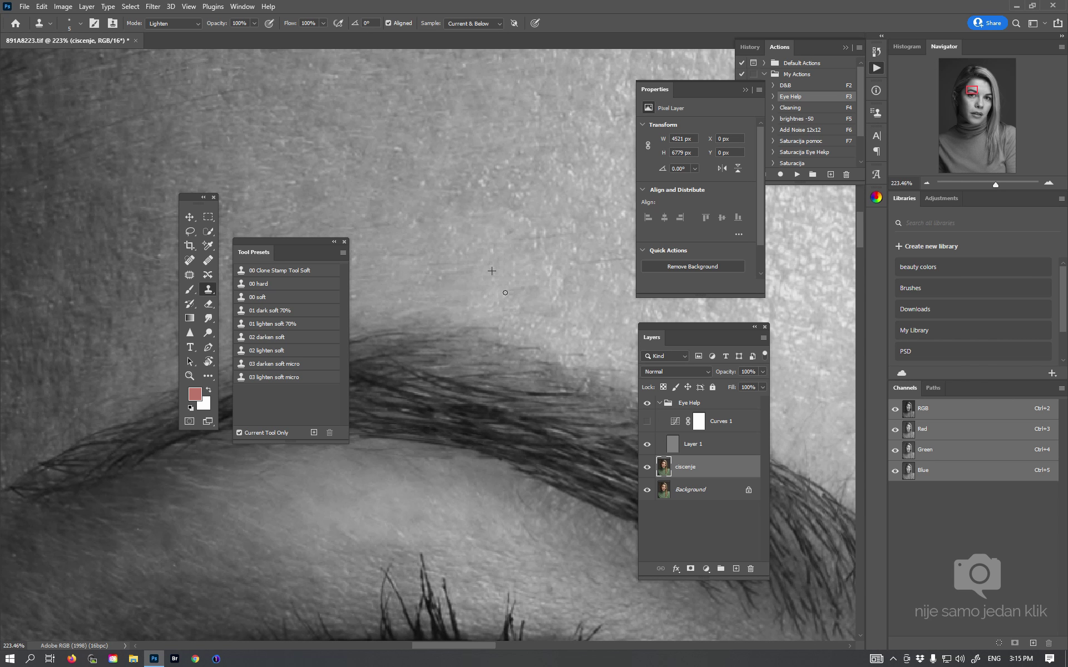
pyautogui.keyDown('alt'); pyautogui.click(395, 303); pyautogui.keyUp('alt')
pyautogui.scroll(-5, 546, 293)
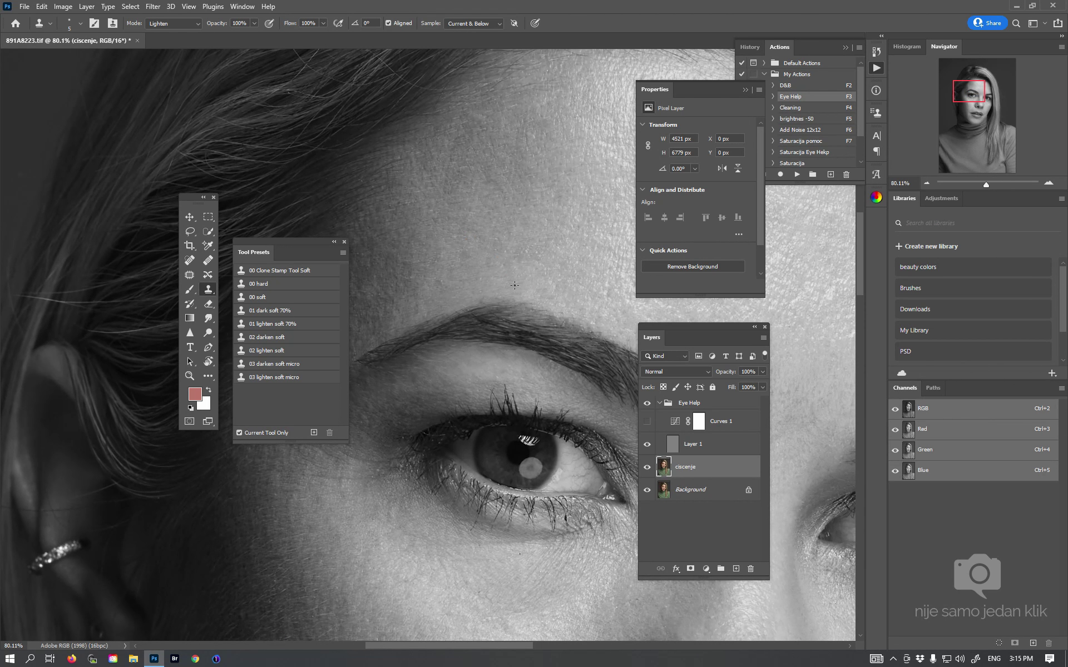
pyautogui.moveTo(572, 319); pyautogui.dragTo(509, 305)
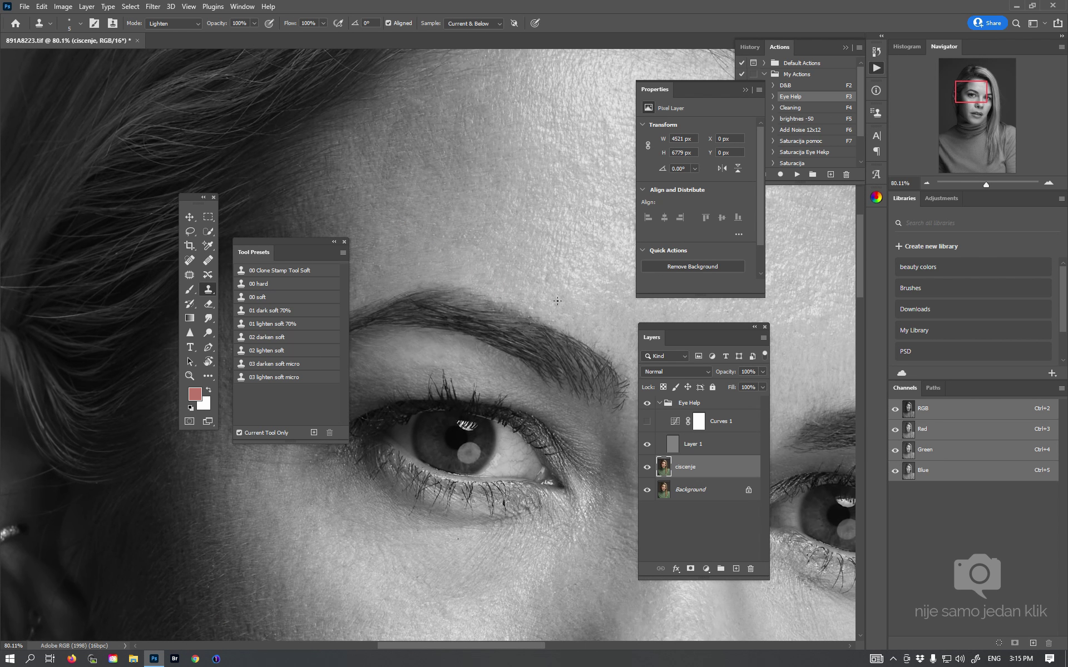
pyautogui.scroll(-2, 529, 314)
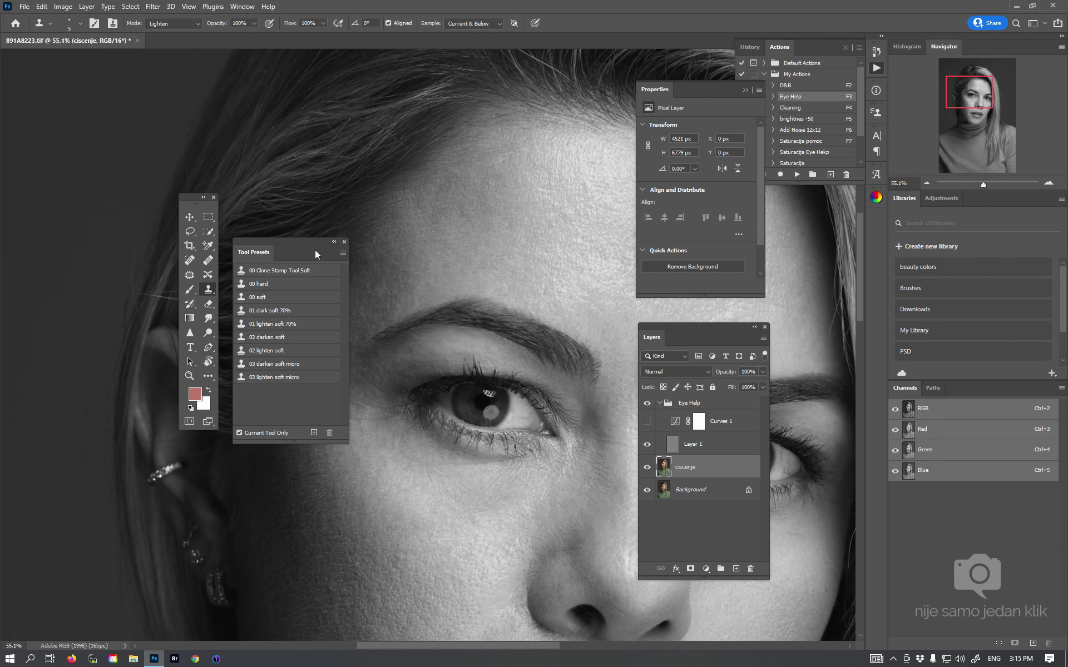
pyautogui.click(190, 217)
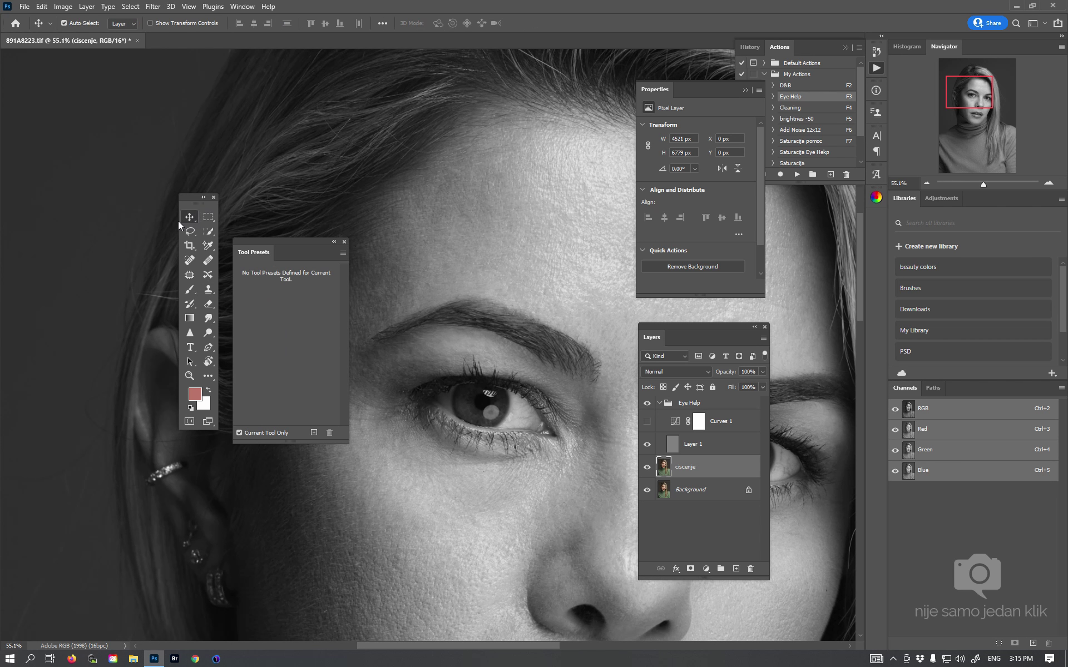
# Save, collapse the Eye Help group in Layers, and save again
pyautogui.hotkey('ctrl', 's')
pyautogui.click(660, 403)
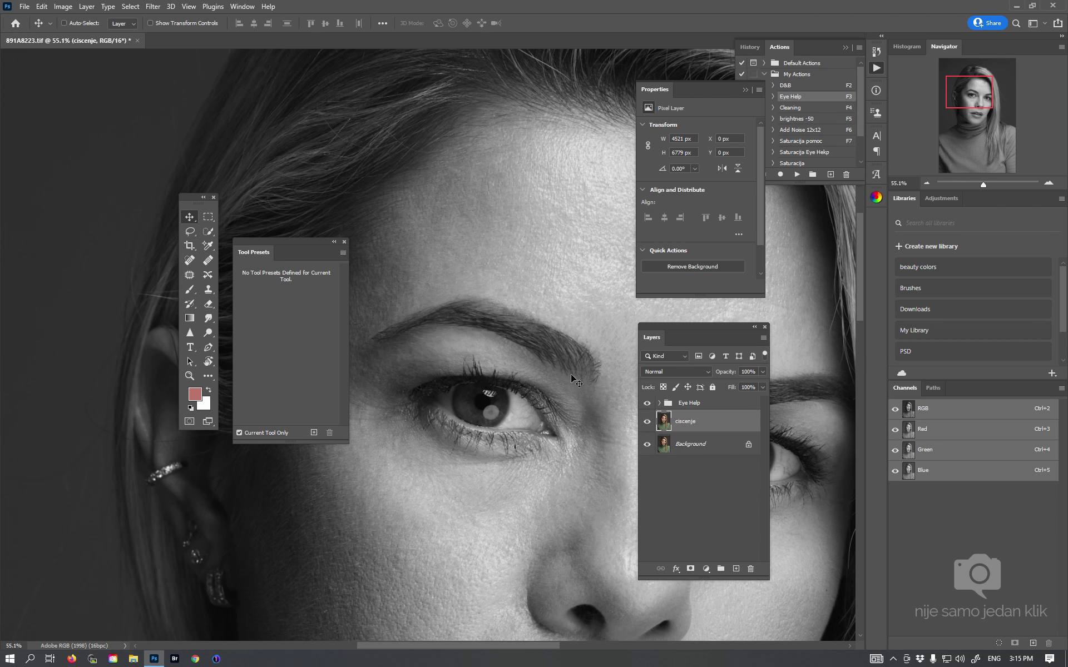
pyautogui.hotkey('ctrl', 's')
# Zoom in and clone out the blemish between the inner eye and nose bridge
pyautogui.scroll(5, 600, 465)
pyautogui.scroll(3, 572, 374)
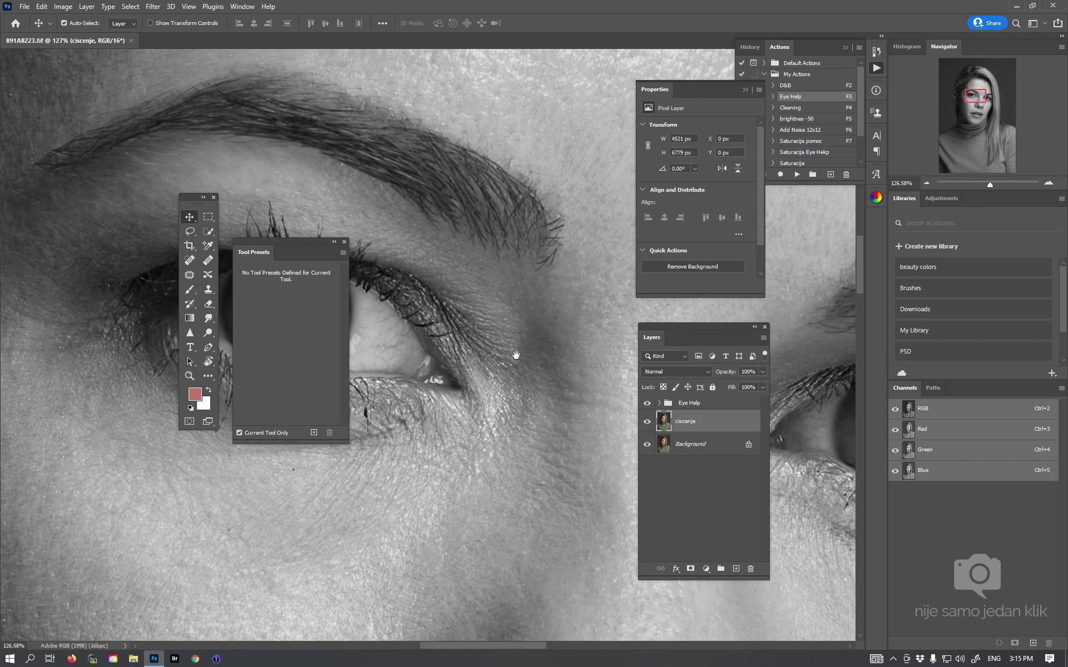
pyautogui.scroll(2, 543, 357)
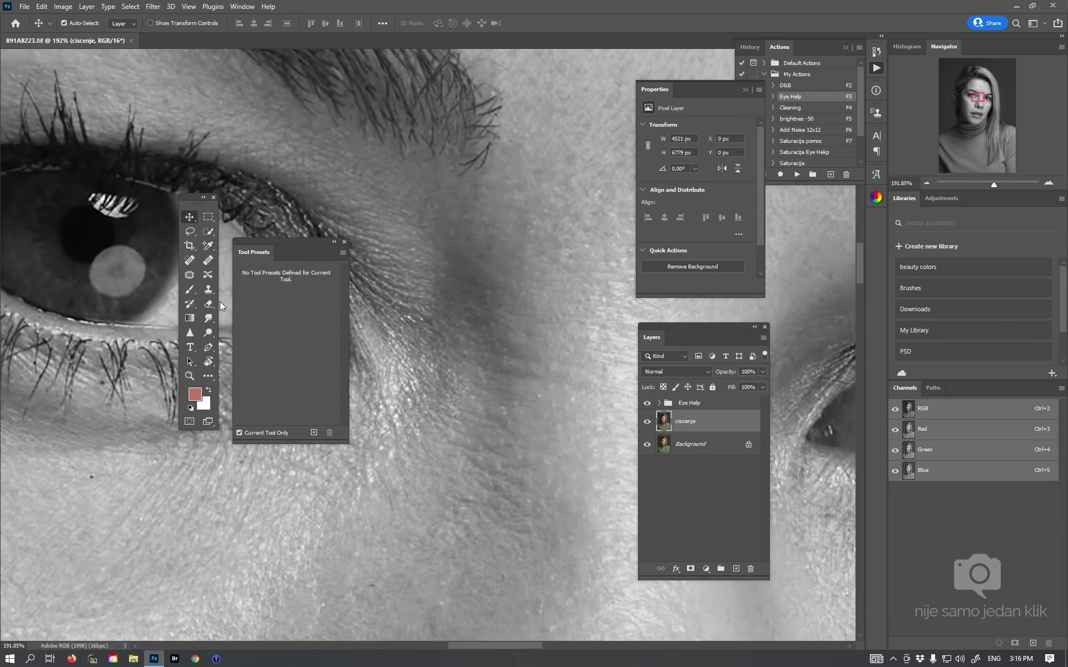
pyautogui.click(208, 290)
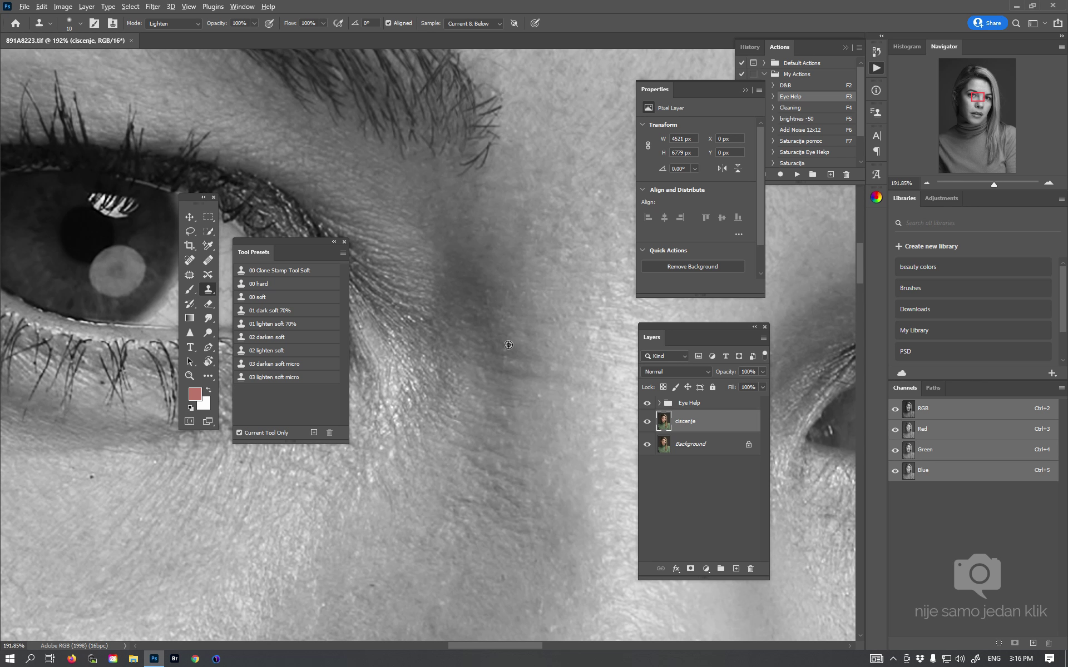
pyautogui.keyDown('alt'); pyautogui.click(507, 342); pyautogui.keyUp('alt')
pyautogui.click(502, 353)
pyautogui.click(496, 334)
pyautogui.moveTo(526, 349)
pyautogui.mouseDown()
pyautogui.moveTo(478, 387)
pyautogui.moveTo(456, 389)
pyautogui.mouseUp()
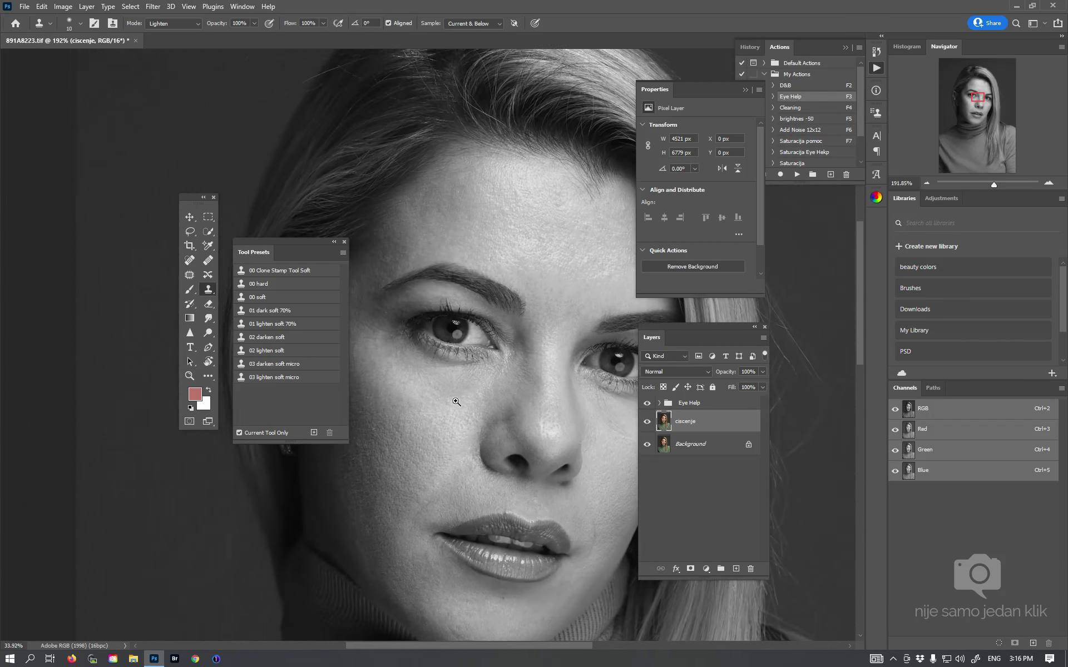
# Clone over specks on the cheek beside the lips with a smaller brush
pyautogui.moveTo(575, 552)
pyautogui.mouseDown()
pyautogui.moveTo(637, 500)
pyautogui.moveTo(608, 465)
pyautogui.moveTo(553, 446)
pyautogui.moveTo(518, 376)
pyautogui.moveTo(562, 376)
pyautogui.mouseUp()
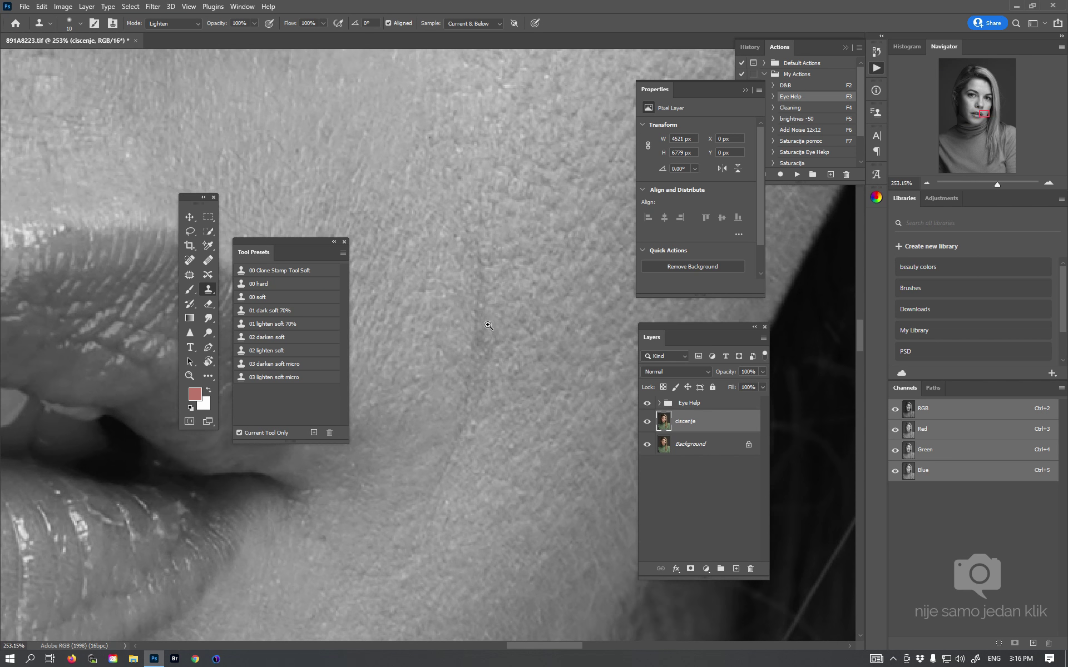
pyautogui.press('[')
pyautogui.click(478, 261)
pyautogui.moveTo(488, 383); pyautogui.dragTo(486, 391)
pyautogui.press('[')
pyautogui.press('[')
pyautogui.keyDown('alt'); pyautogui.click(461, 450); pyautogui.keyUp('alt')
pyautogui.click(276, 364)
pyautogui.click(453, 454)
# Clone away another small cheek speck, then set a slightly larger darken micro brush
pyautogui.scroll(-2, 470, 418)
pyautogui.scroll(-2, 467, 419)
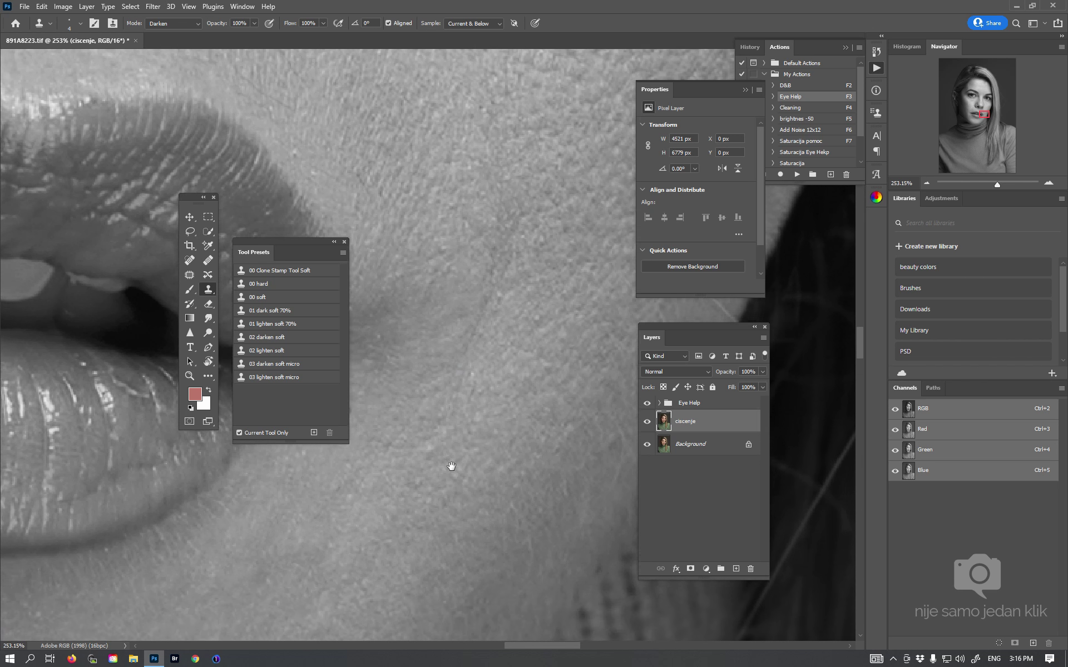
pyautogui.scroll(-2, 465, 418)
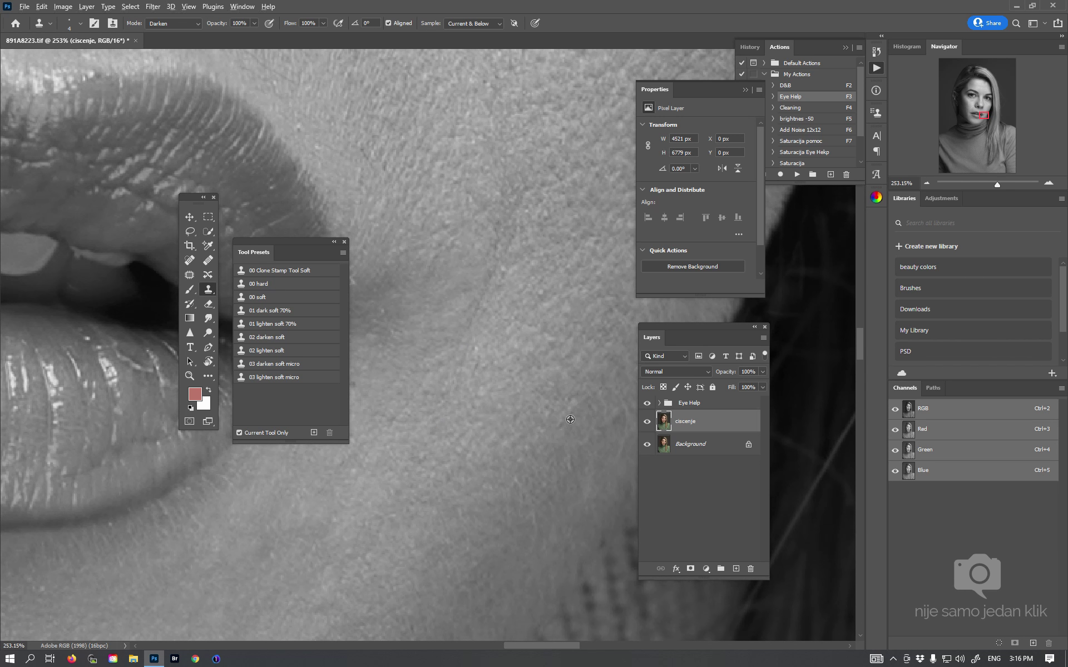
pyautogui.scroll(3, 553, 423)
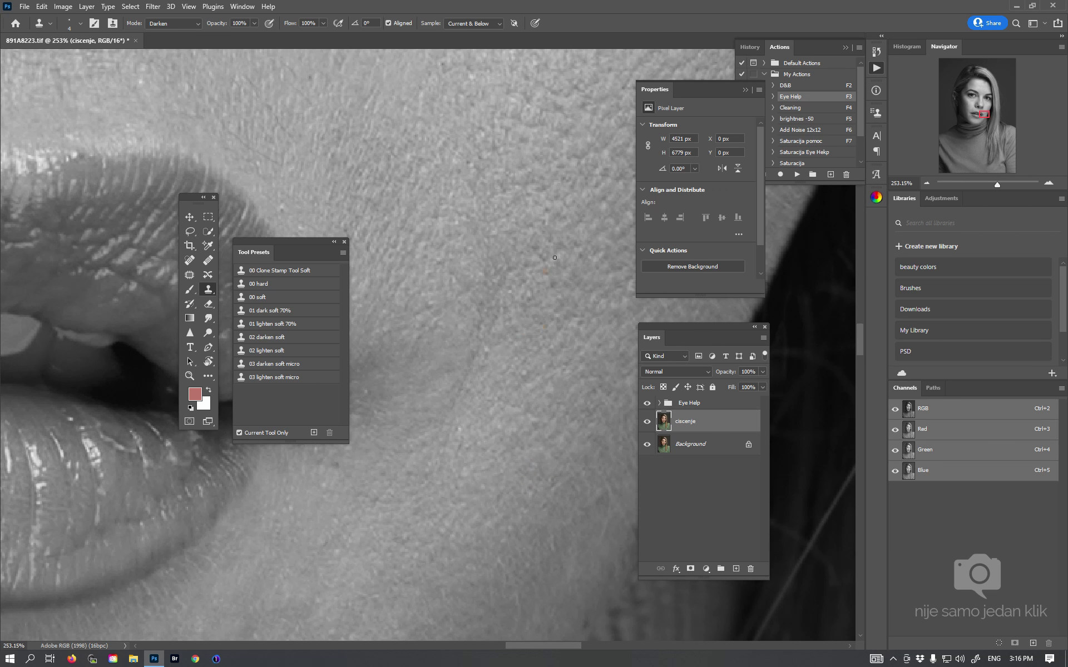
pyautogui.moveTo(542, 267); pyautogui.dragTo(561, 254)
pyautogui.scroll(-5, 537, 307)
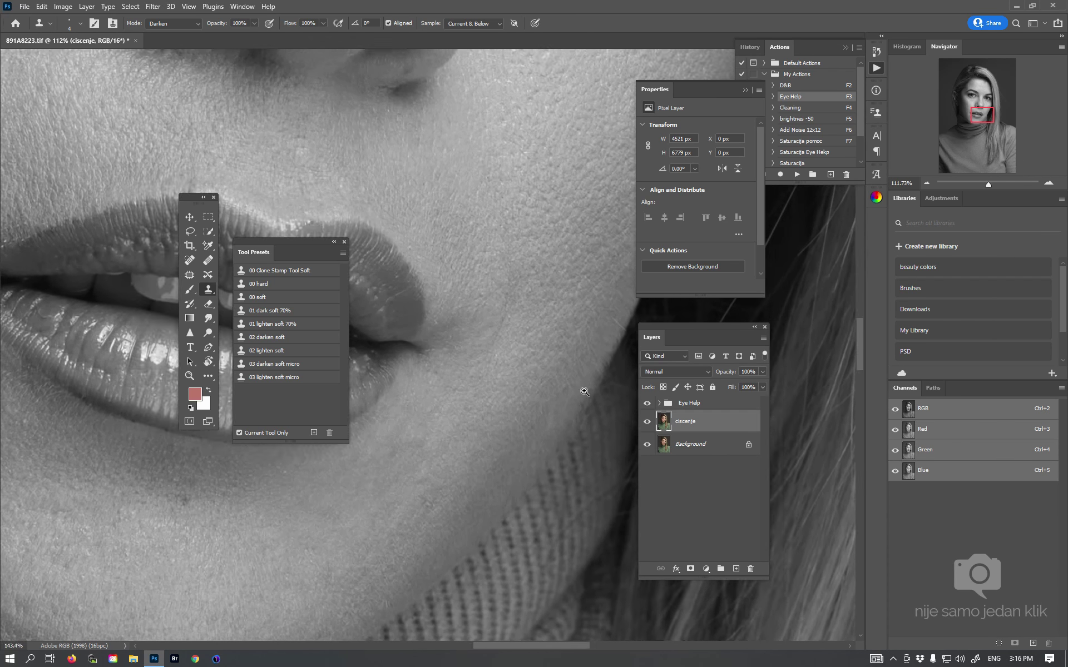
pyautogui.scroll(5, 584, 391)
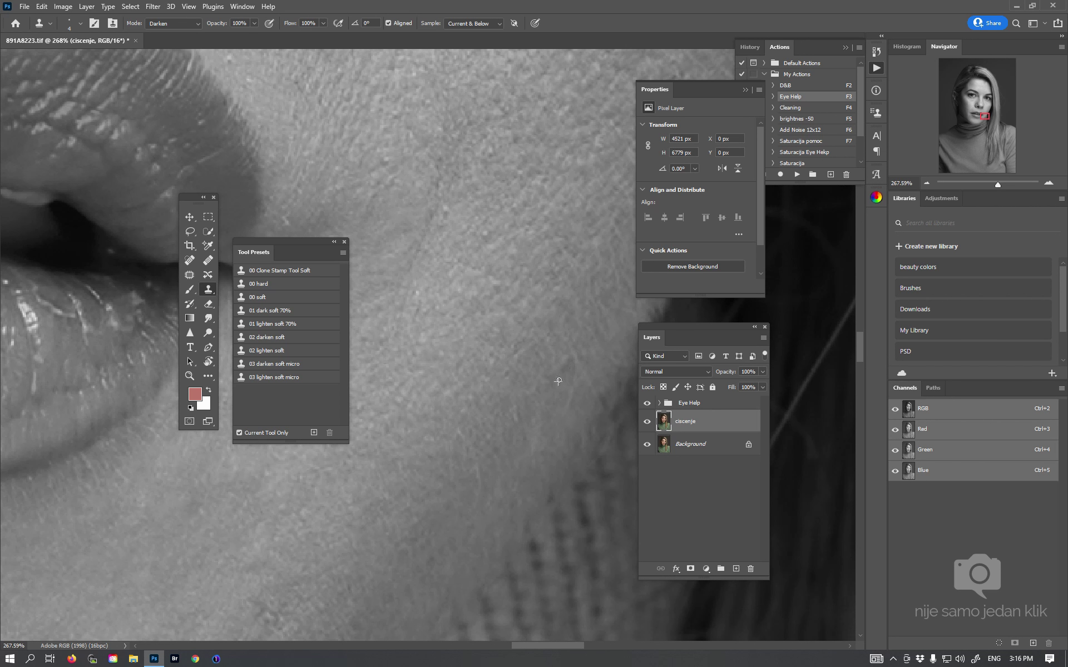
pyautogui.click(290, 364)
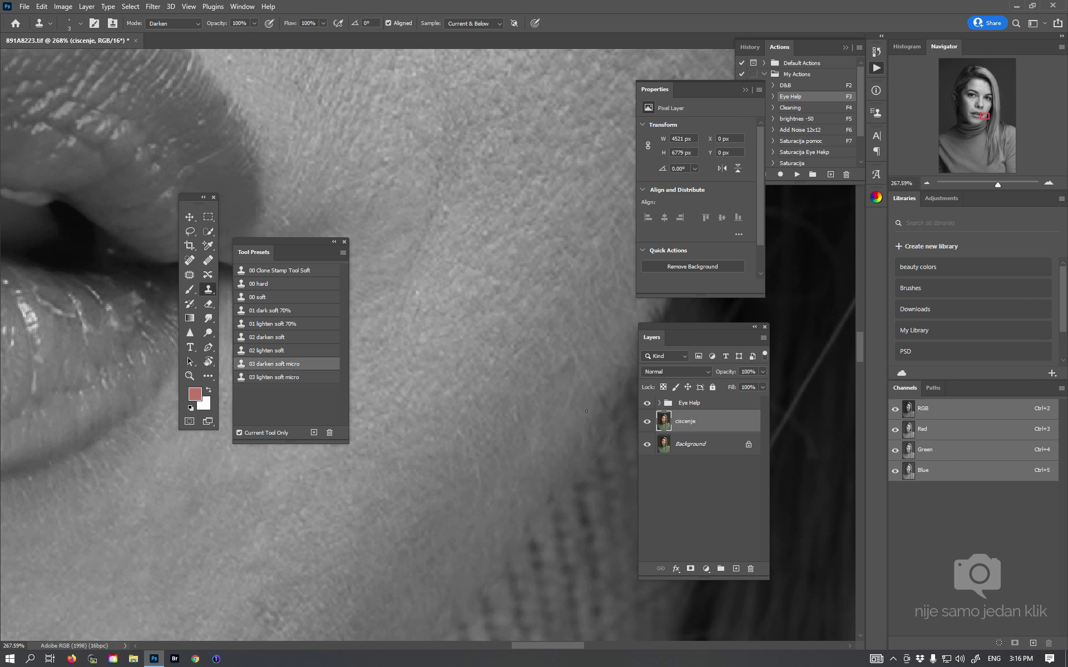
pyautogui.press(']')
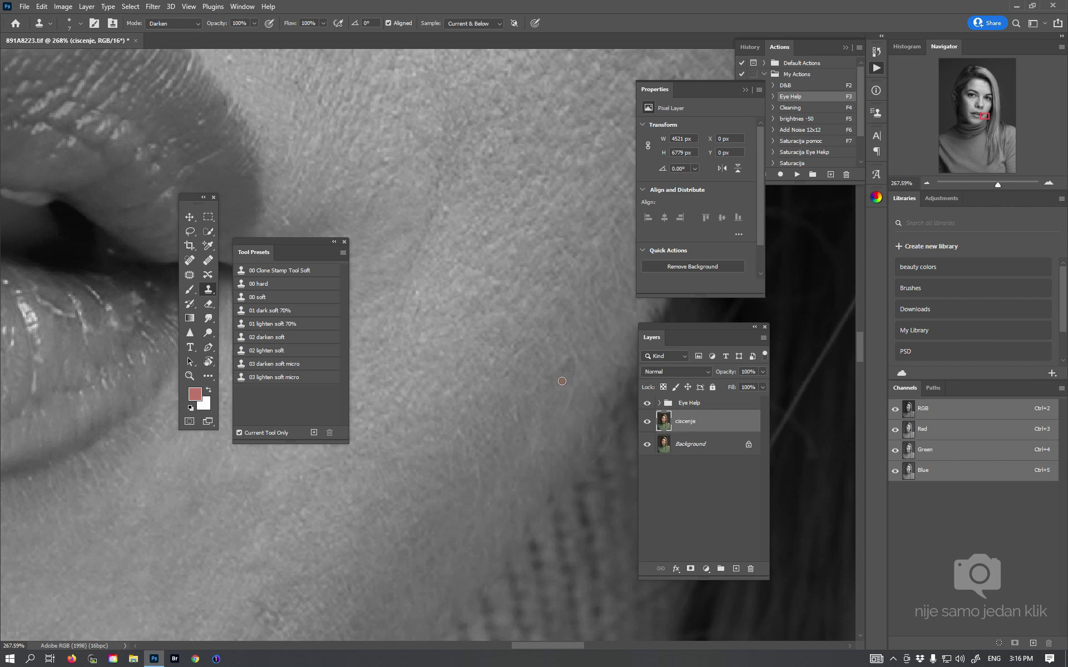
pyautogui.press('space')
# Alternate lighten and darken micro presets while moving along the cheek and jaw to the chin
pyautogui.click(303, 377)
pyautogui.press(']')
pyautogui.press('space')
pyautogui.moveTo(560, 362); pyautogui.dragTo(507, 412)
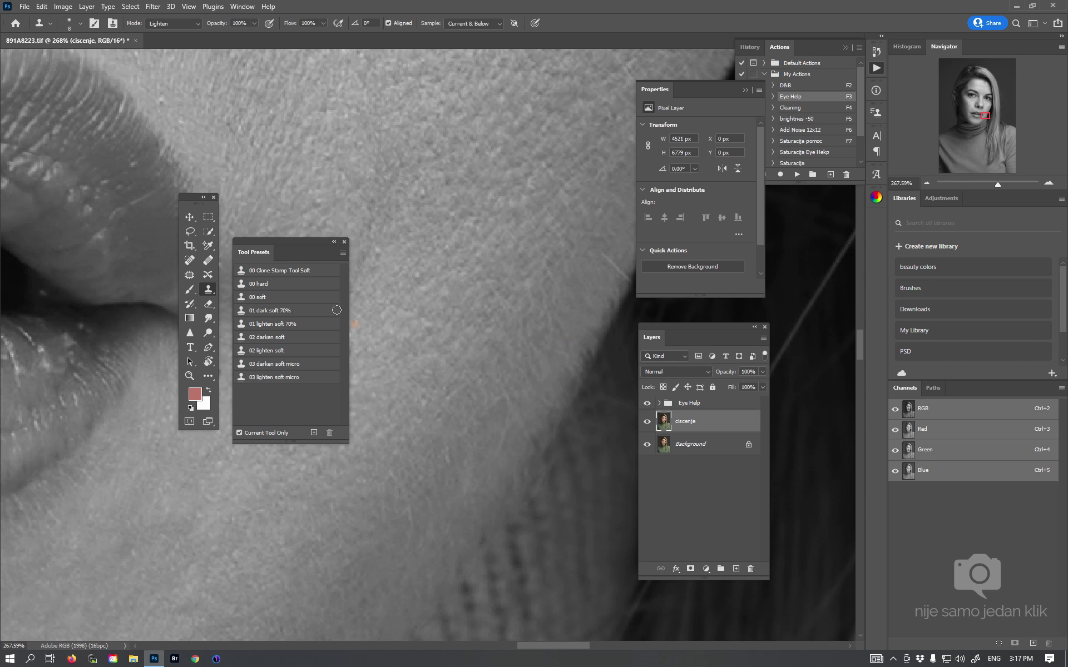
pyautogui.click(280, 363)
pyautogui.press('space')
pyautogui.moveTo(398, 329); pyautogui.dragTo(376, 390)
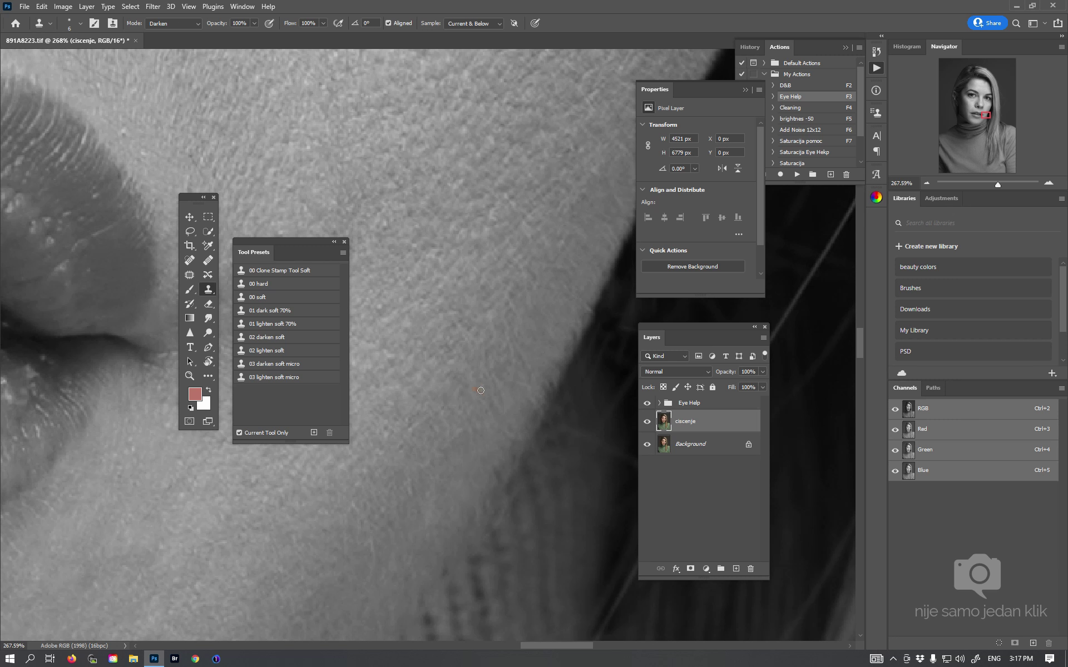
pyautogui.press('space')
pyautogui.moveTo(548, 279); pyautogui.dragTo(493, 390)
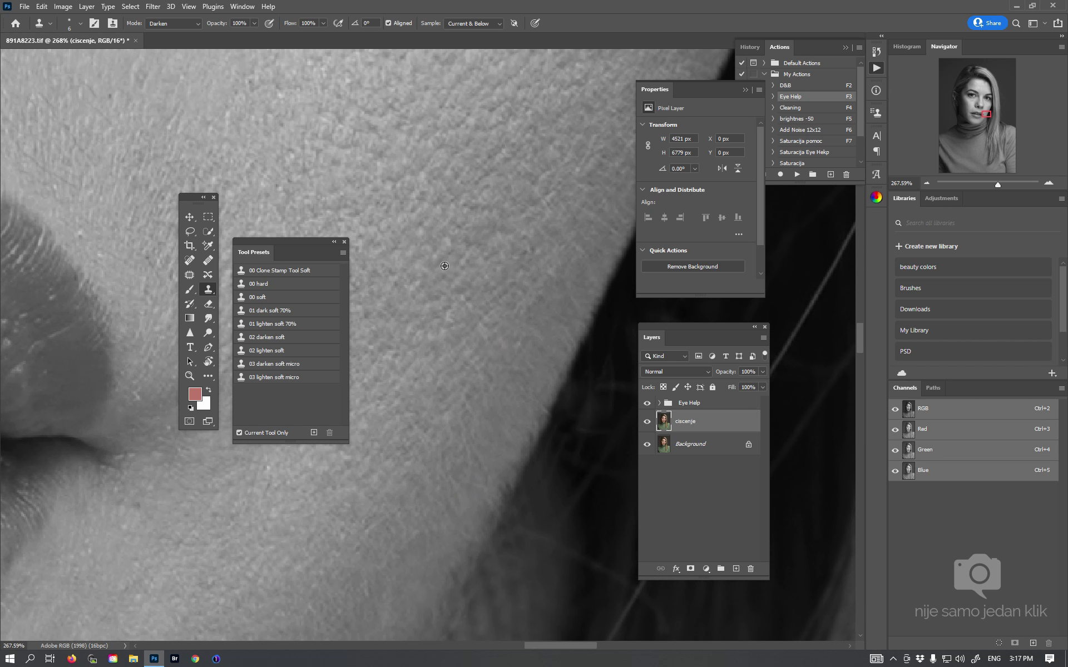
pyautogui.scroll(-3, 520, 305)
pyautogui.scroll(-5, 500, 334)
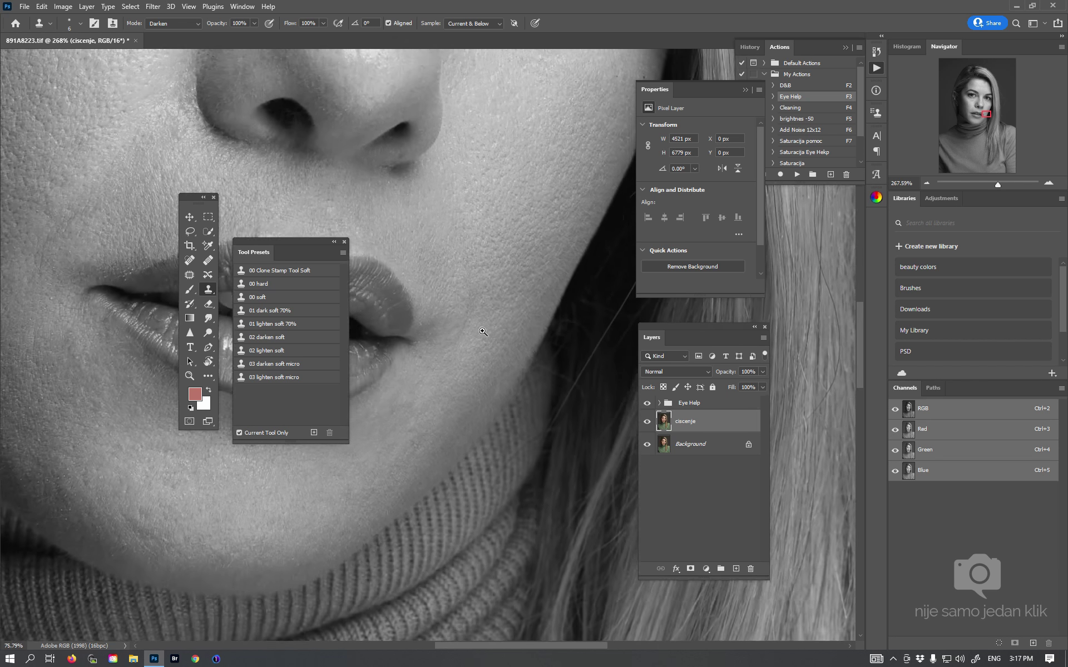
pyautogui.moveTo(493, 348); pyautogui.dragTo(556, 339)
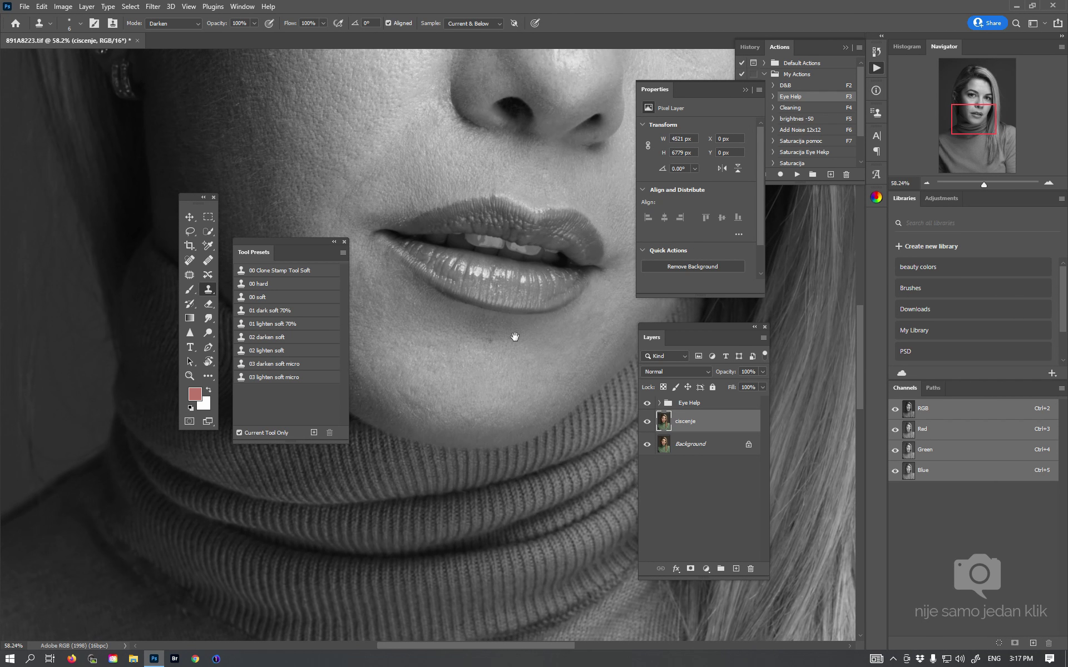
# Clone a dark speck on the chin with the '03 lighten soft micro' preset
pyautogui.scroll(2, 495, 361)
pyautogui.scroll(1, 484, 378)
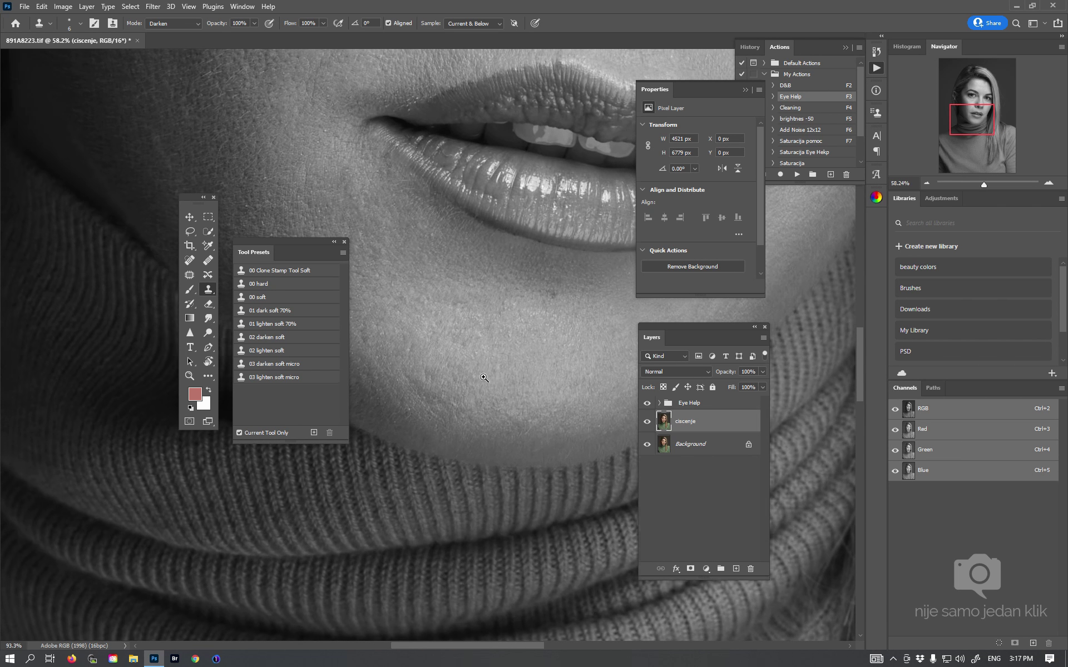
pyautogui.scroll(1, 484, 377)
pyautogui.scroll(1, 556, 312)
pyautogui.scroll(1, 575, 296)
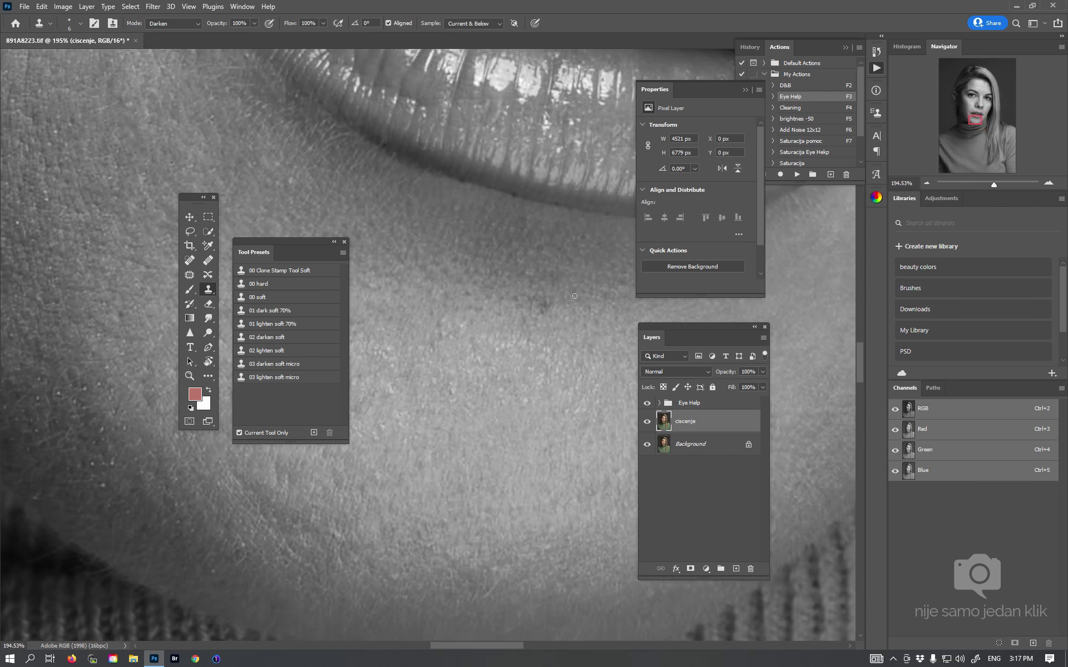
pyautogui.click(308, 375)
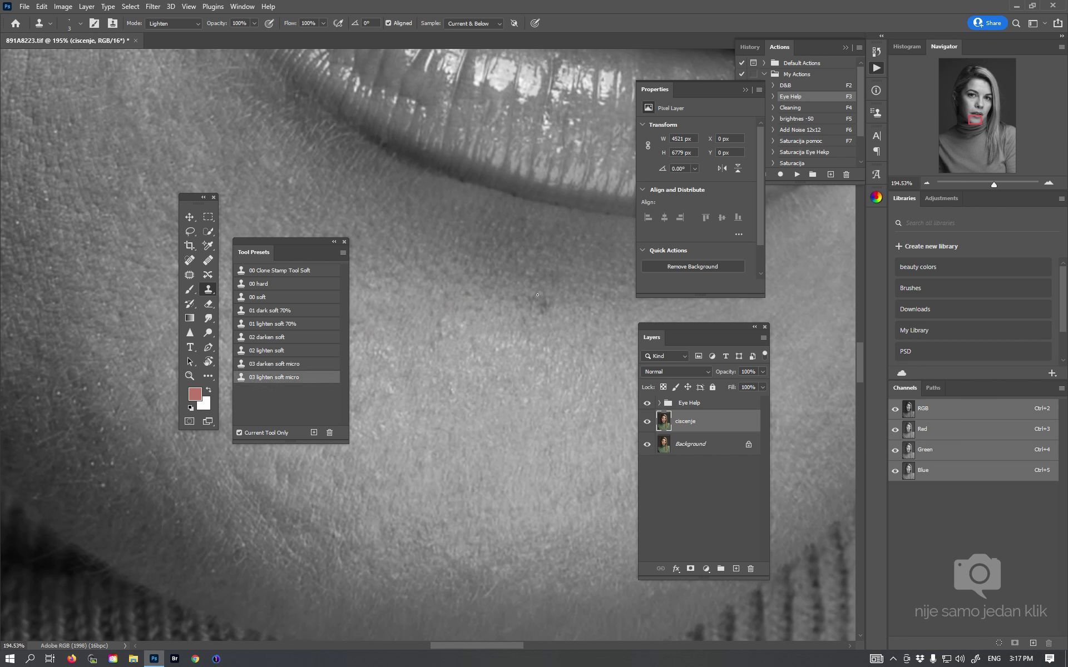
pyautogui.press(']')
pyautogui.press(']')
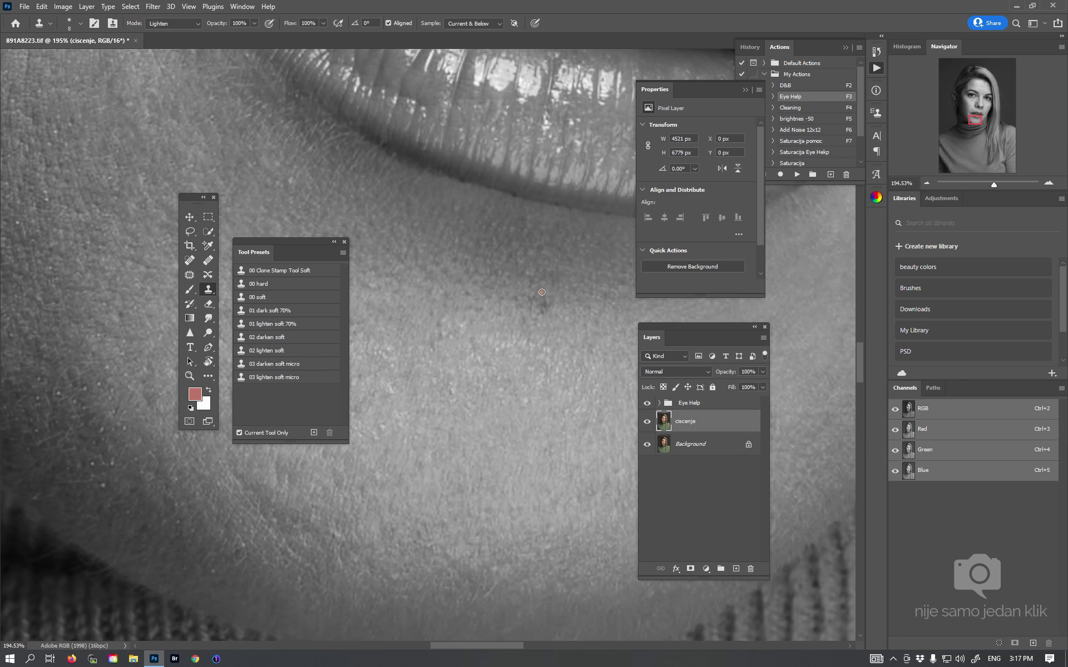
pyautogui.click(542, 309)
pyautogui.moveTo(522, 283); pyautogui.dragTo(529, 293)
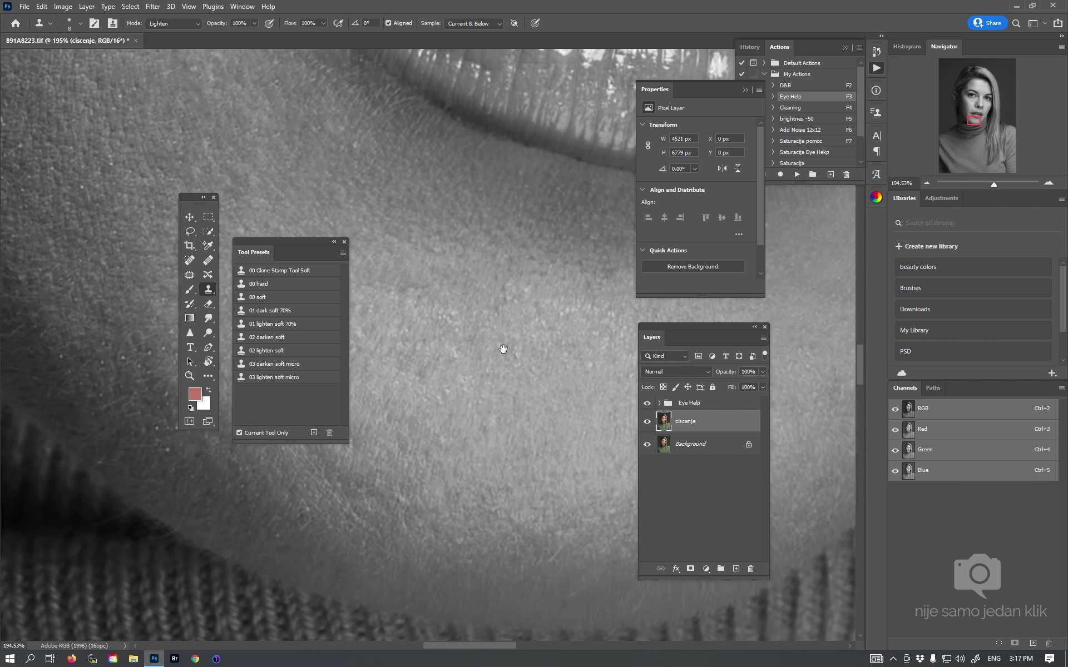
pyautogui.moveTo(504, 350); pyautogui.dragTo(615, 286)
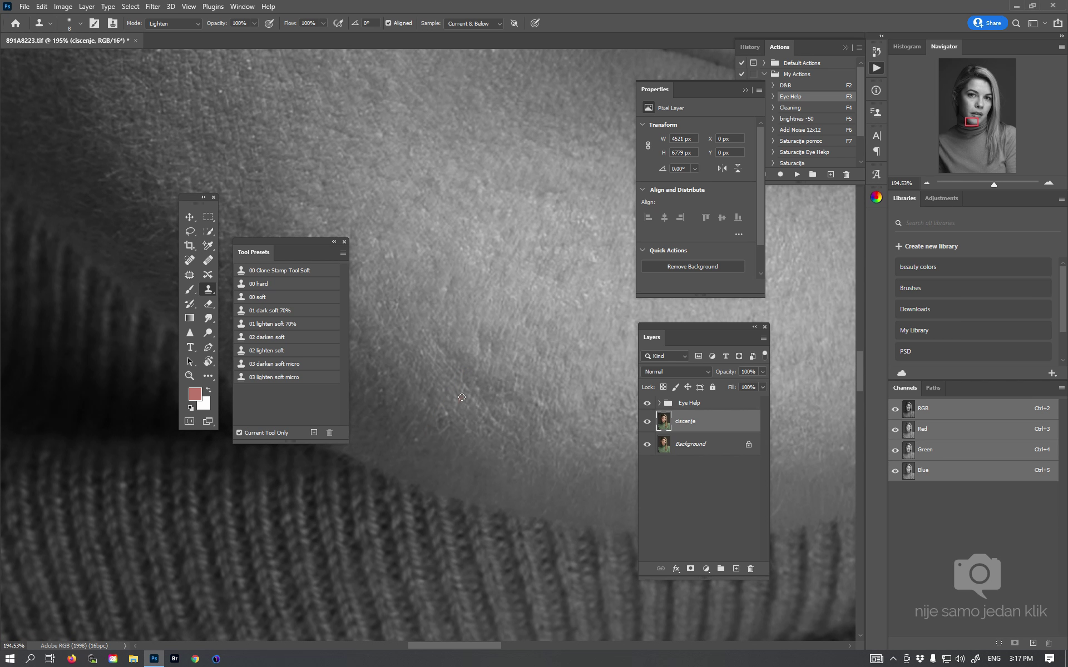
# Sample clean skin and clone over blemishes on the jaw near the collar
pyautogui.moveTo(456, 363); pyautogui.dragTo(489, 395)
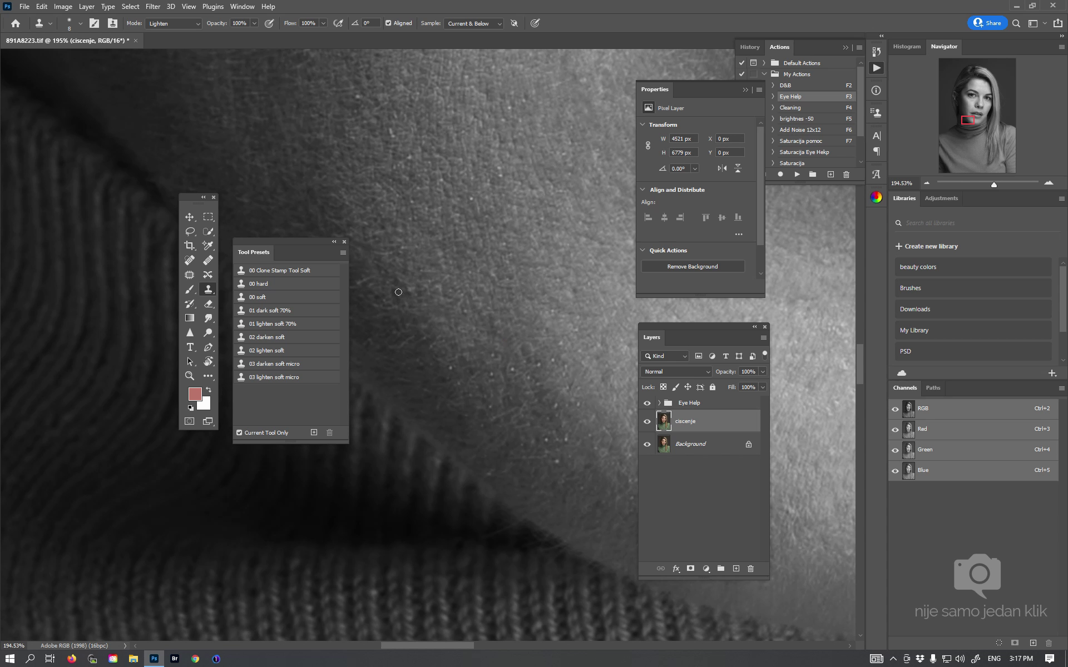
pyautogui.moveTo(434, 291); pyautogui.dragTo(530, 404)
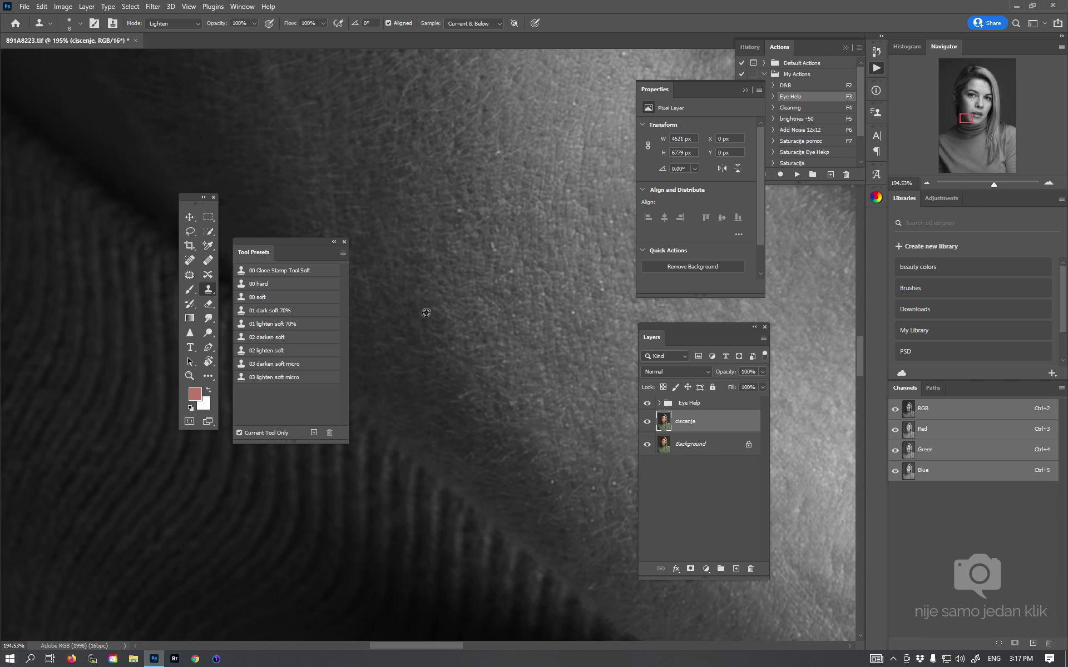
pyautogui.moveTo(460, 279)
pyautogui.mouseDown()
pyautogui.moveTo(503, 354)
pyautogui.moveTo(449, 243)
pyautogui.moveTo(450, 255)
pyautogui.mouseUp()
pyautogui.keyDown('alt'); pyautogui.click(450, 254); pyautogui.keyUp('alt')
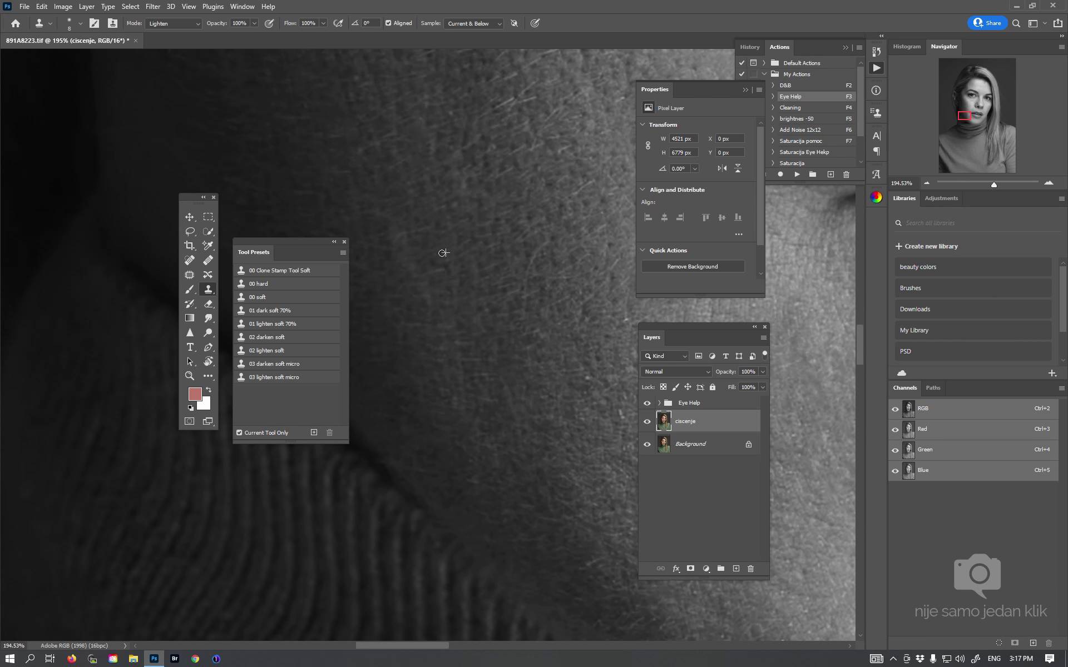
pyautogui.keyDown('alt'); pyautogui.click(449, 281); pyautogui.keyUp('alt')
pyautogui.moveTo(466, 273); pyautogui.dragTo(463, 268)
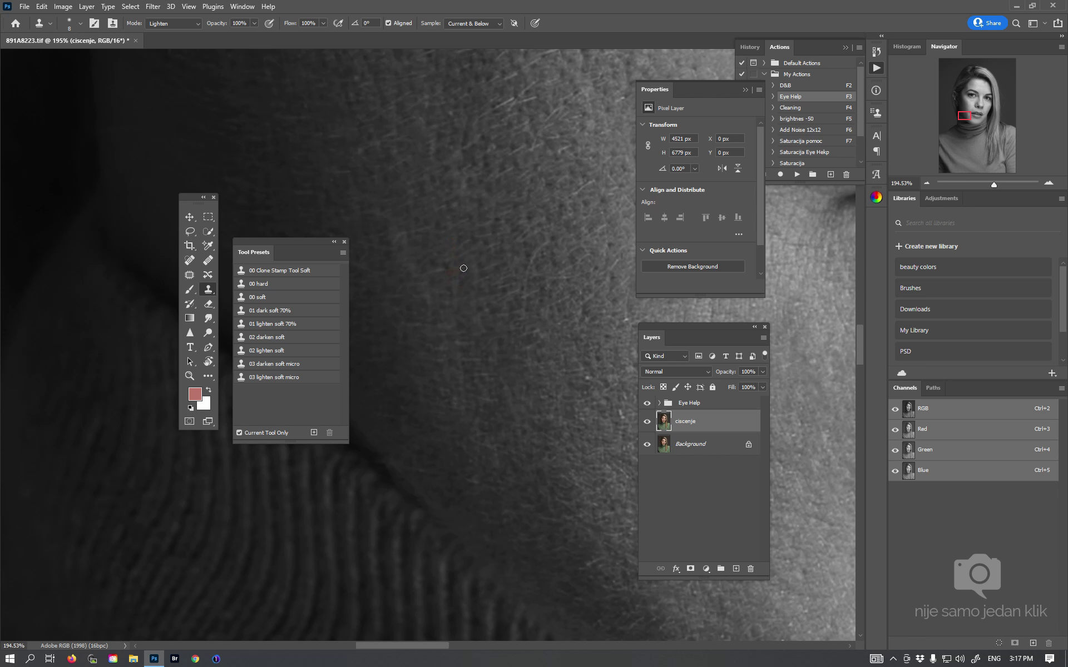
pyautogui.click(441, 248)
# Save 891A8223.tif, dab one more chin blemish, and zoom out to the cheek
pyautogui.press('v')
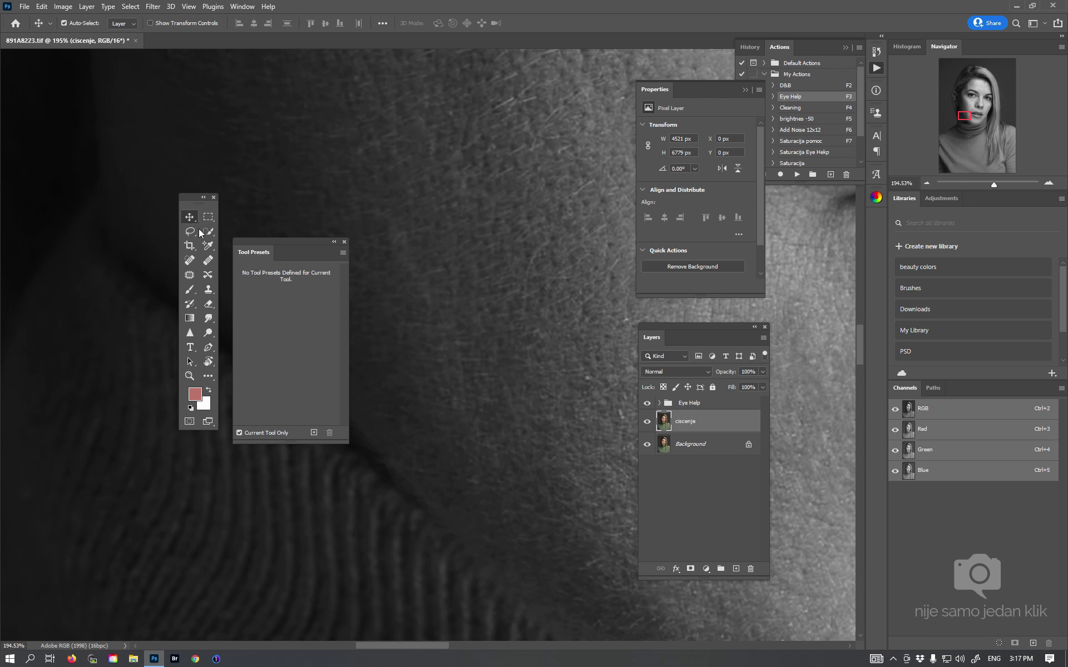
pyautogui.click(208, 291)
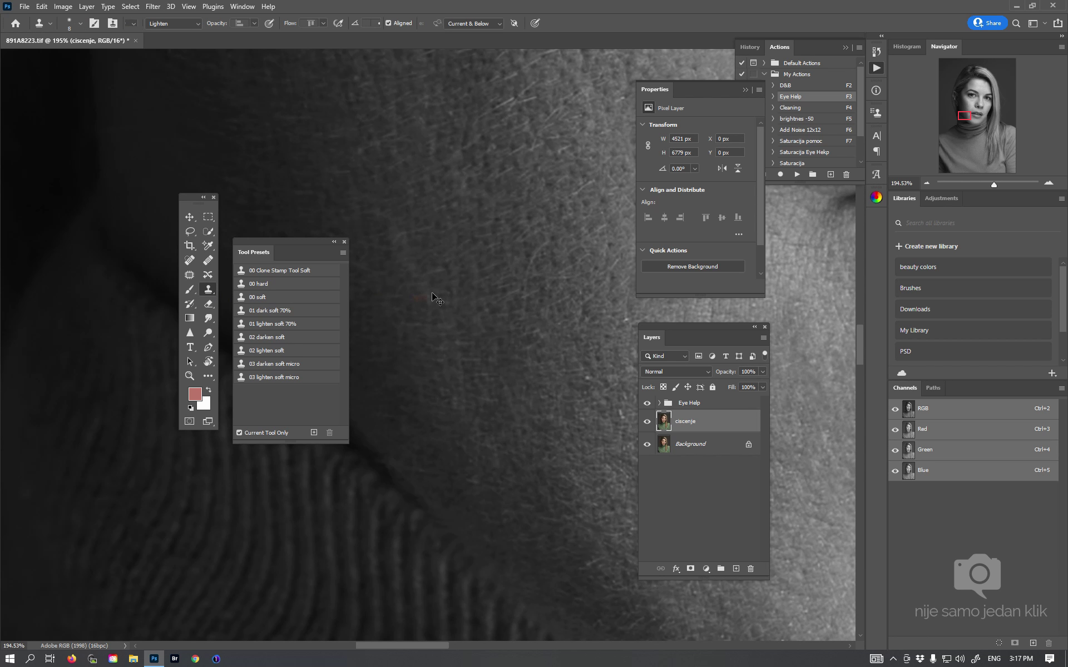
pyautogui.hotkey('ctrl', 's')
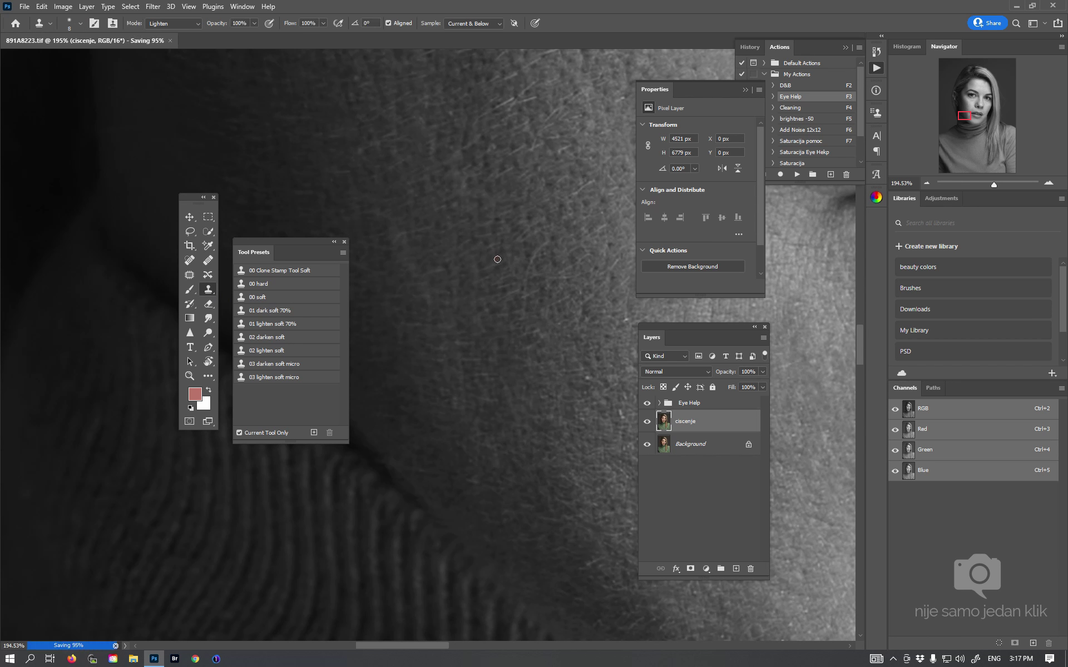
pyautogui.click(444, 254)
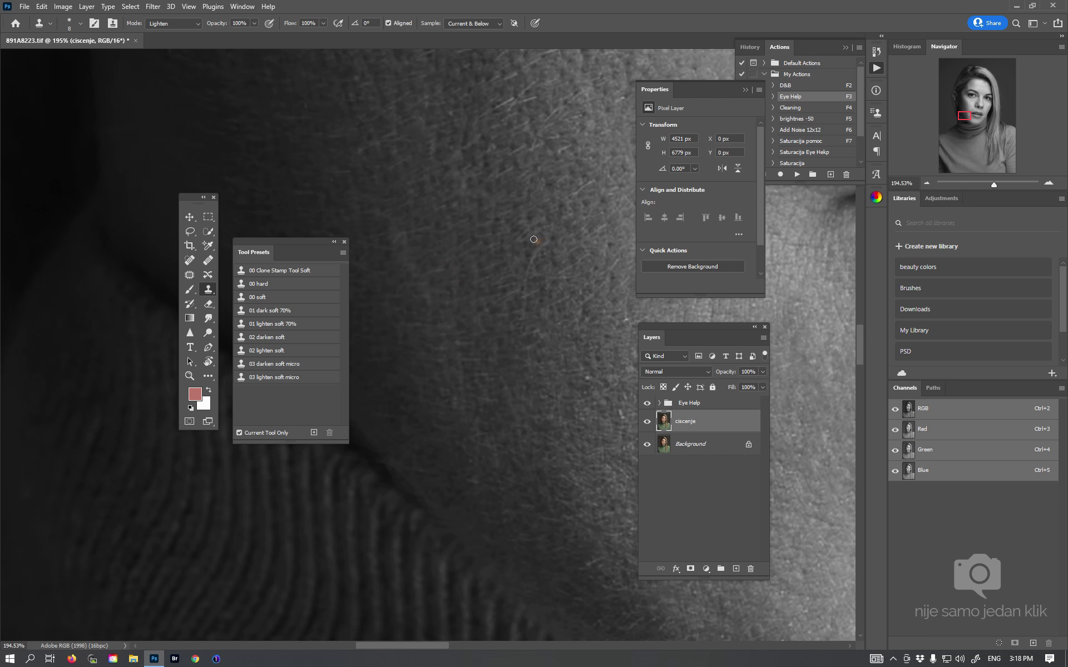
pyautogui.moveTo(519, 245)
pyautogui.mouseDown()
pyautogui.moveTo(509, 334)
pyautogui.moveTo(479, 383)
pyautogui.moveTo(465, 462)
pyautogui.mouseUp()
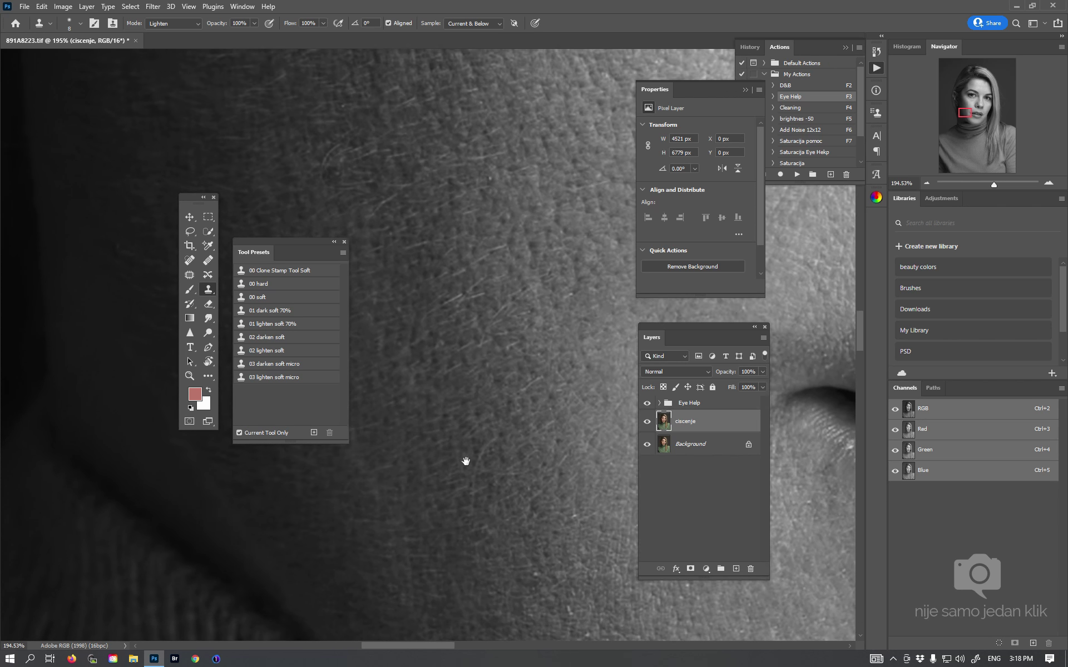
pyautogui.moveTo(481, 350); pyautogui.dragTo(486, 406)
pyautogui.moveTo(489, 358)
pyautogui.mouseDown()
pyautogui.moveTo(462, 365)
pyautogui.moveTo(452, 179)
pyautogui.moveTo(489, 155)
pyautogui.moveTo(460, 190)
pyautogui.mouseUp()
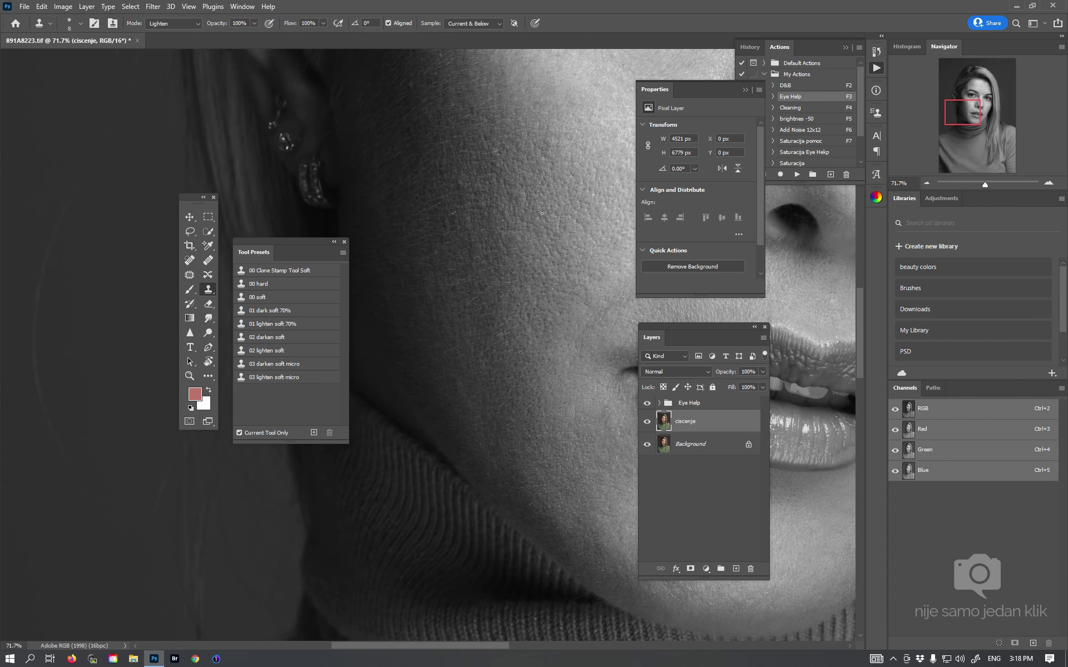
# With the '03 darken soft micro' preset, sample clean cheek skin, then zoom out to the face
pyautogui.moveTo(464, 218)
pyautogui.mouseDown()
pyautogui.moveTo(477, 191)
pyautogui.moveTo(505, 174)
pyautogui.mouseUp()
pyautogui.click(284, 362)
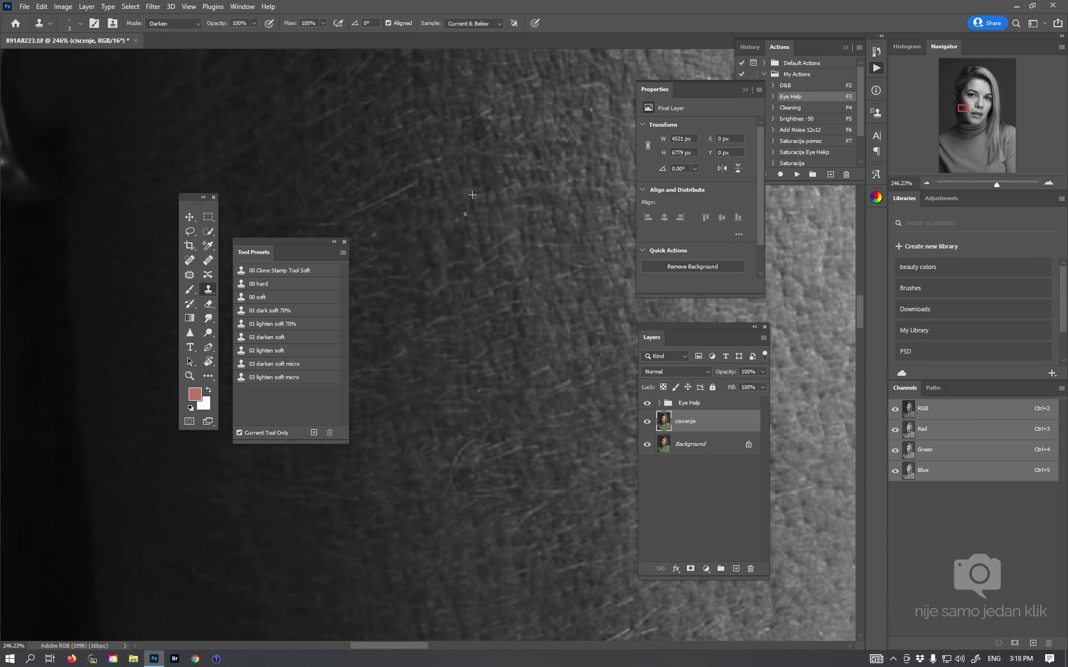
pyautogui.moveTo(528, 234)
pyautogui.mouseDown()
pyautogui.moveTo(484, 326)
pyautogui.moveTo(508, 293)
pyautogui.moveTo(487, 349)
pyautogui.moveTo(473, 194)
pyautogui.mouseUp()
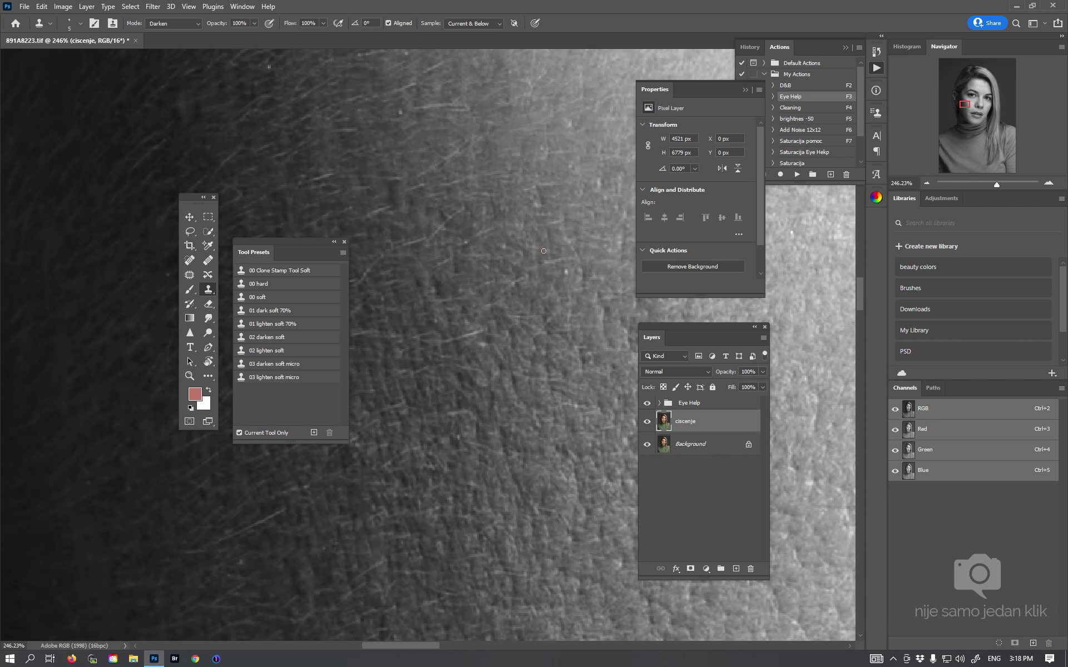
pyautogui.moveTo(513, 255)
pyautogui.mouseDown()
pyautogui.moveTo(525, 293)
pyautogui.moveTo(474, 258)
pyautogui.moveTo(460, 276)
pyautogui.mouseUp()
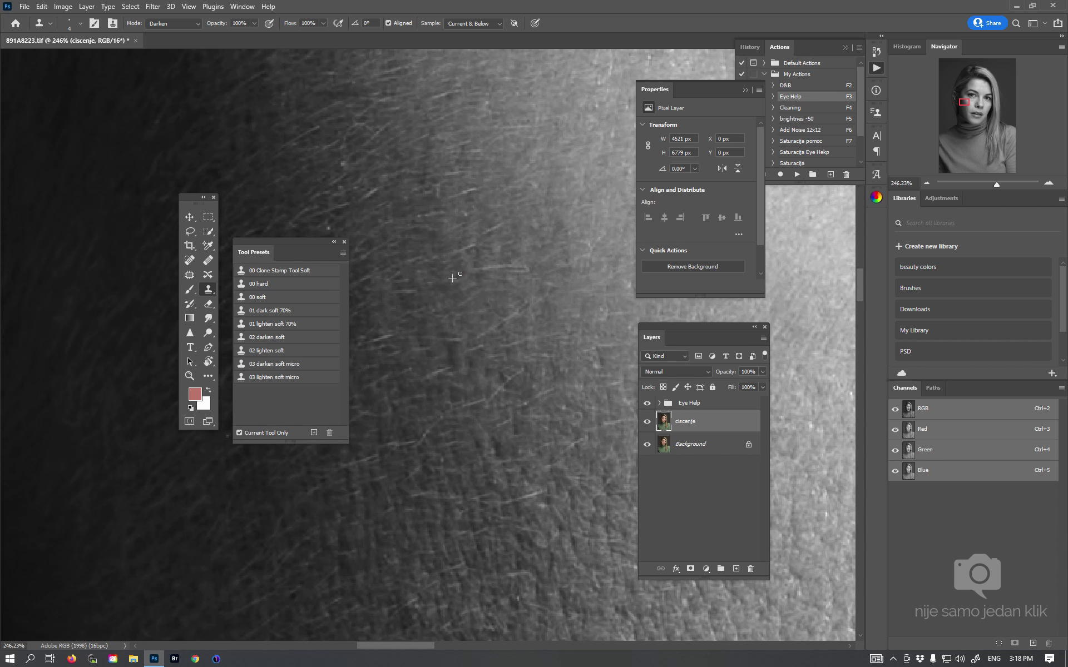
pyautogui.moveTo(442, 233); pyautogui.dragTo(484, 274)
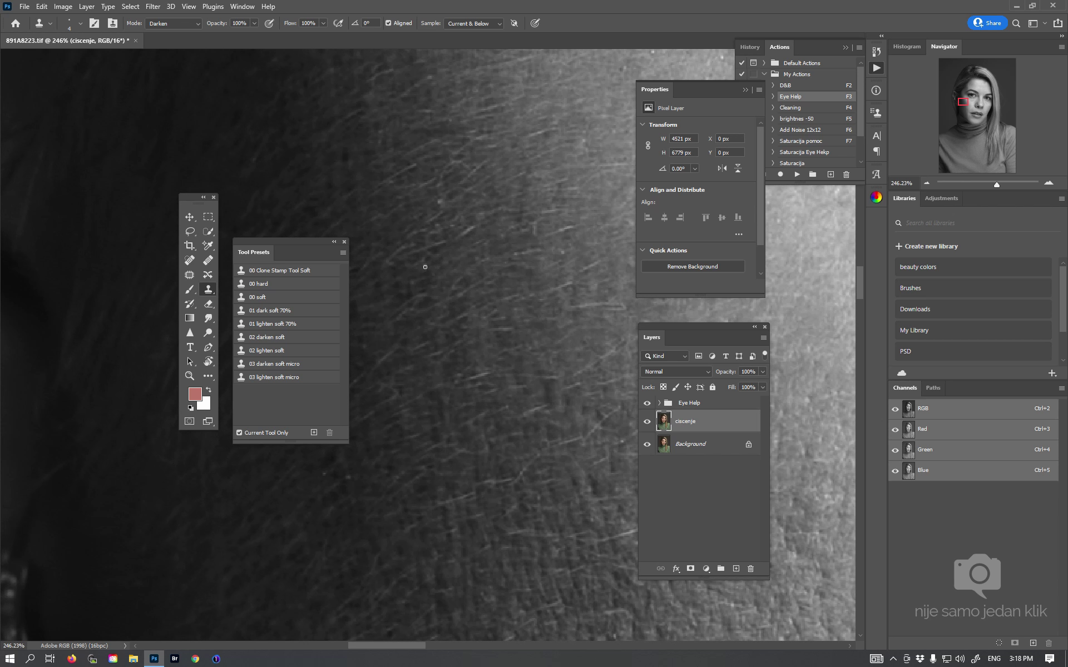
pyautogui.keyDown('alt'); pyautogui.click(558, 213); pyautogui.keyUp('alt')
pyautogui.moveTo(514, 259)
pyautogui.mouseDown()
pyautogui.moveTo(436, 319)
pyautogui.moveTo(449, 308)
pyautogui.mouseUp()
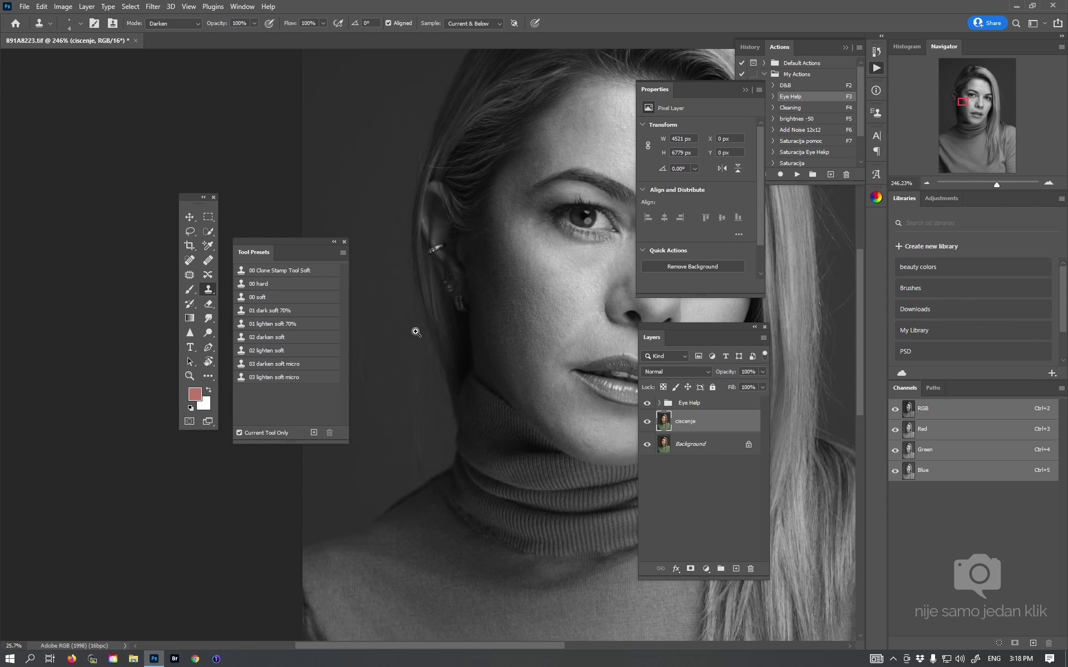
# Save, then duplicate the ciscenje layer and rename the copy 'ciscenje oci'
pyautogui.click(190, 217)
pyautogui.hotkey('ctrl', 's')
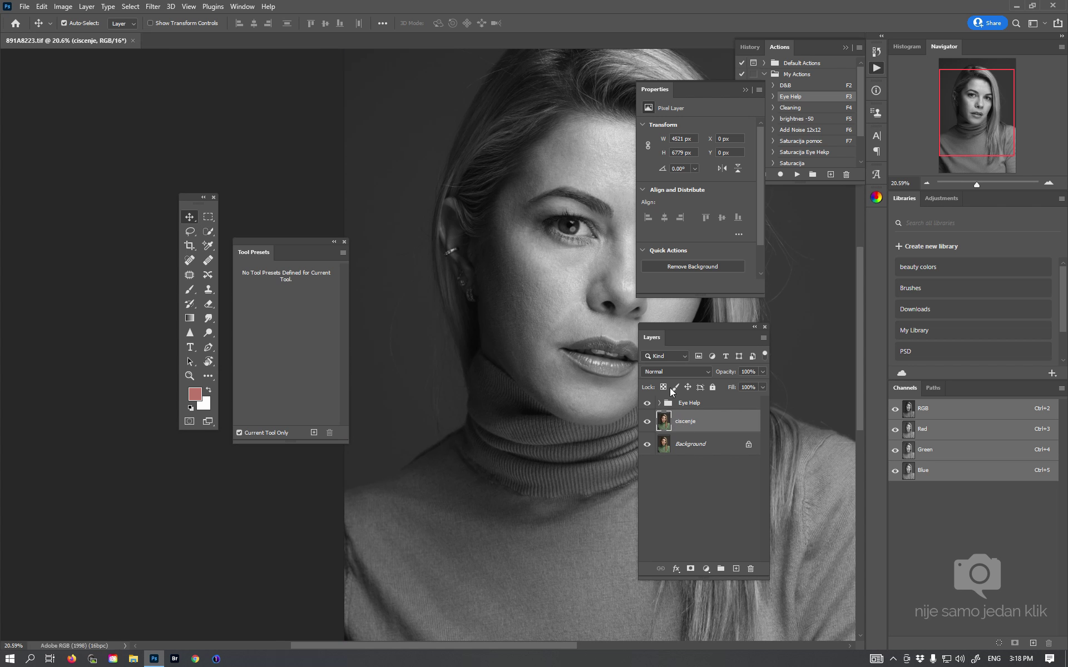
pyautogui.hotkey('ctrl', 'j')
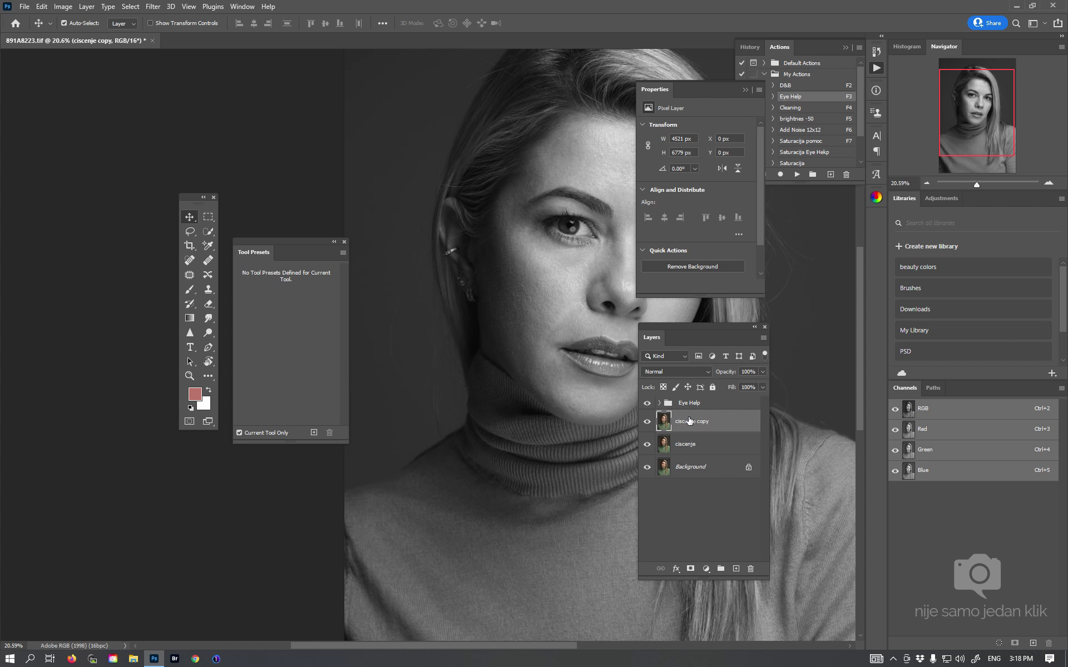
pyautogui.doubleClick(693, 422)
pyautogui.moveTo(698, 421); pyautogui.dragTo(713, 421)
pyautogui.write('oci')
pyautogui.press('Return')
# Hide the Eye Help group to show colour, zoom onto the eye, and save
pyautogui.click(648, 403)
pyautogui.moveTo(584, 236); pyautogui.dragTo(645, 170)
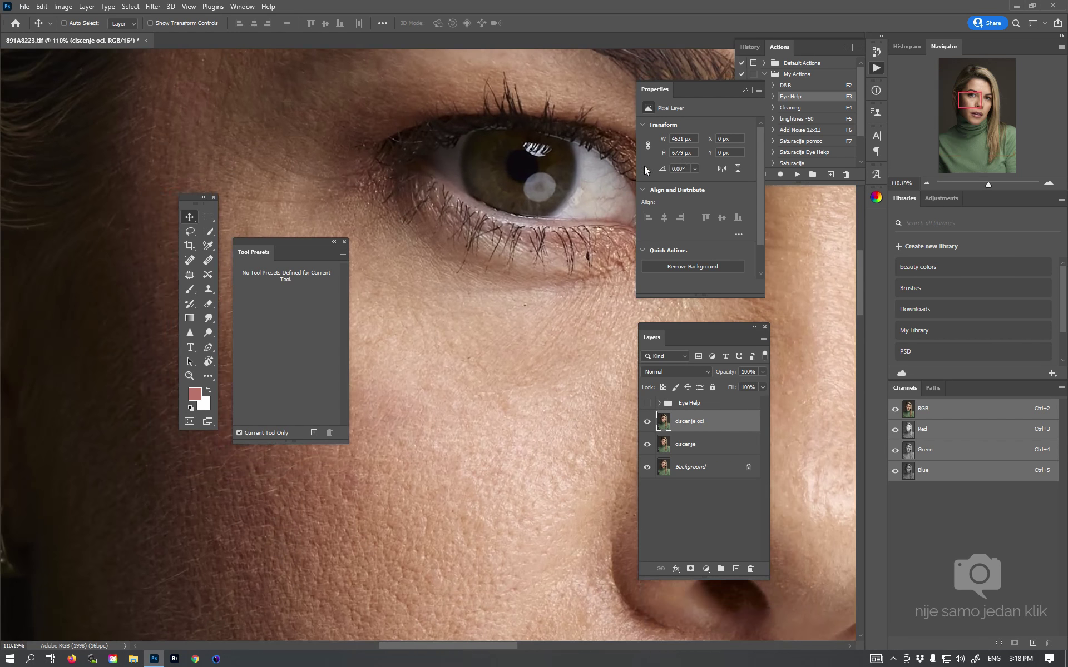
pyautogui.moveTo(571, 214); pyautogui.dragTo(461, 316)
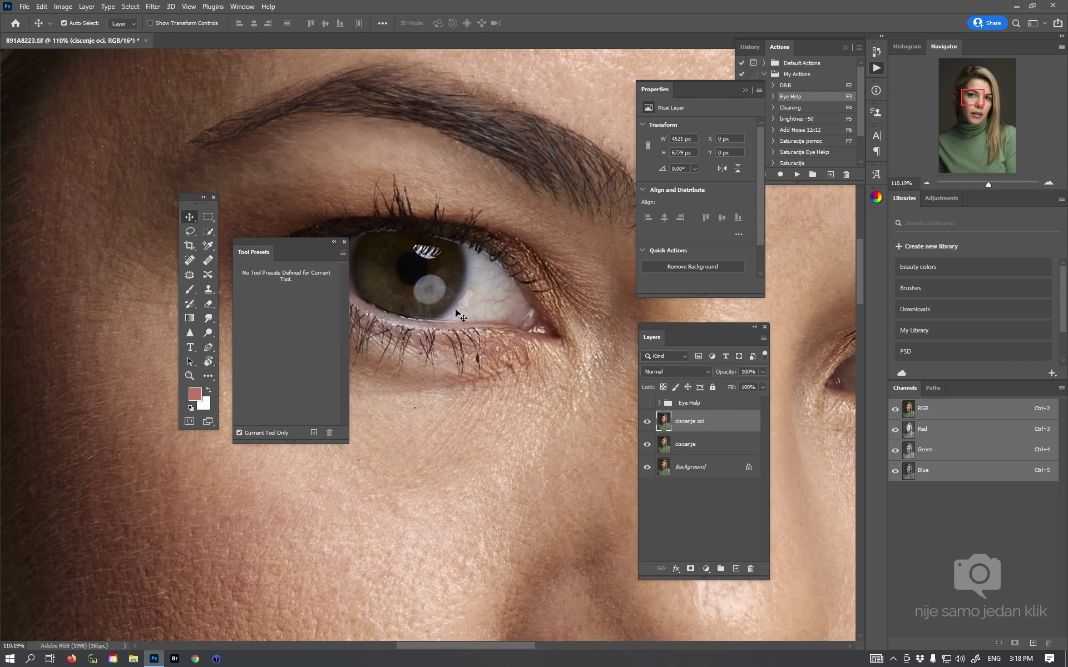
pyautogui.hotkey('ctrl', 's')
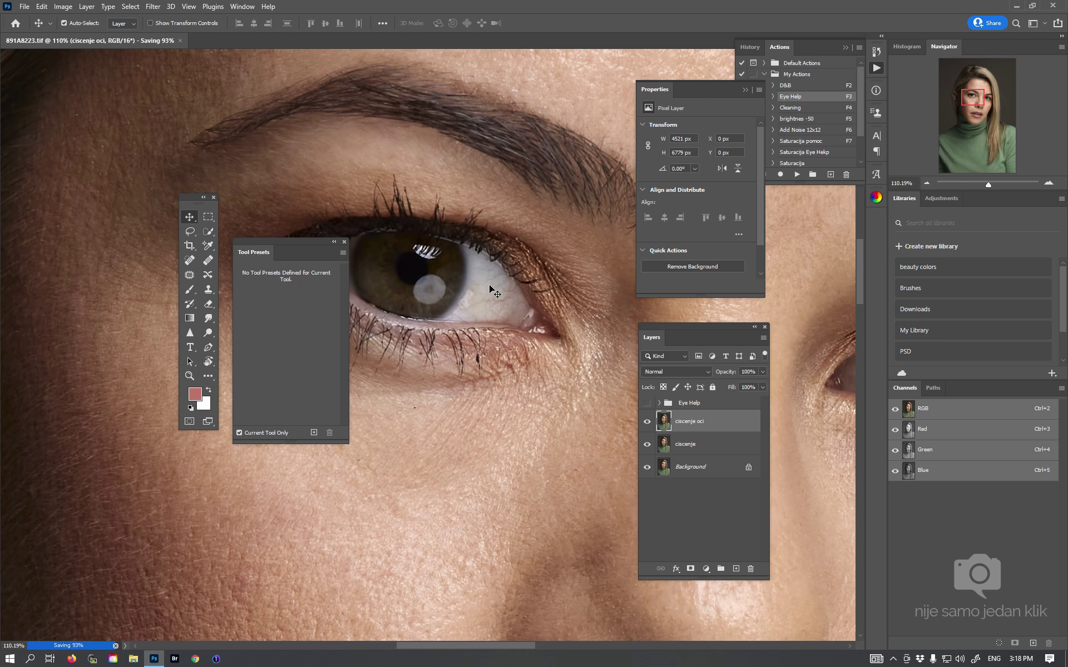
pyautogui.scroll(2, 482, 258)
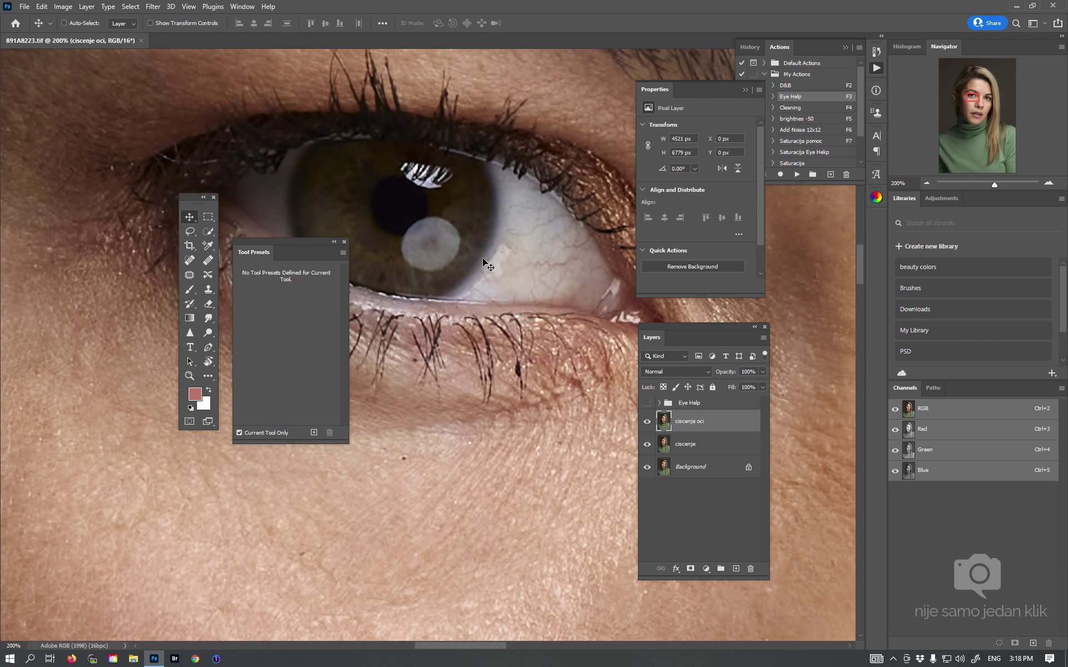
# Add a Selective Color adjustment layer set to Absolute with its mask inverted to black
pyautogui.click(706, 568)
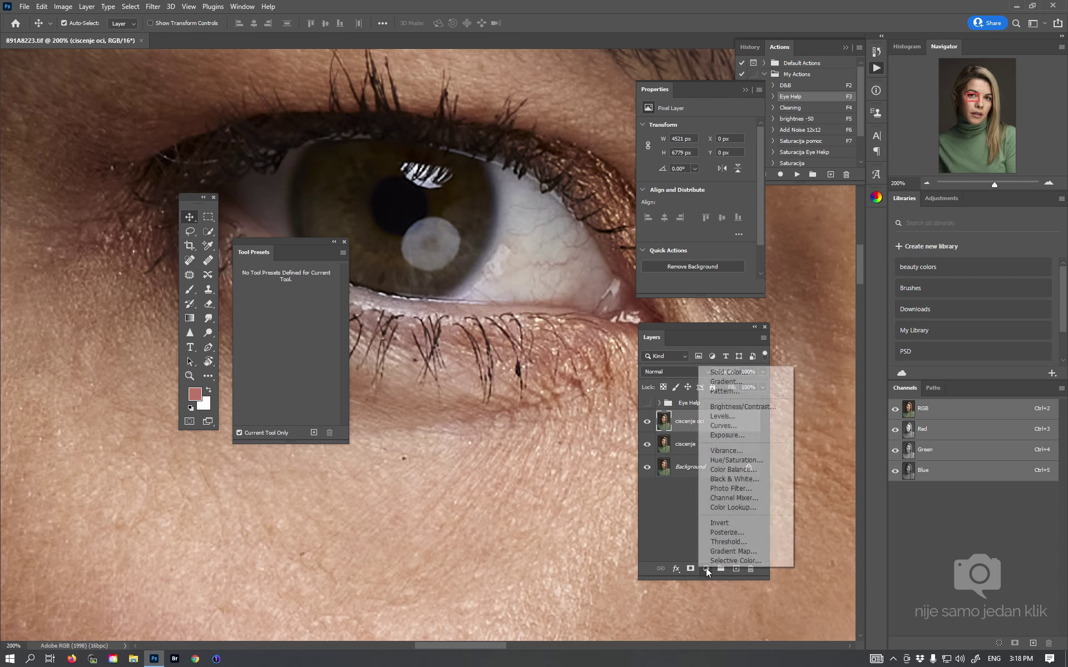
pyautogui.click(740, 561)
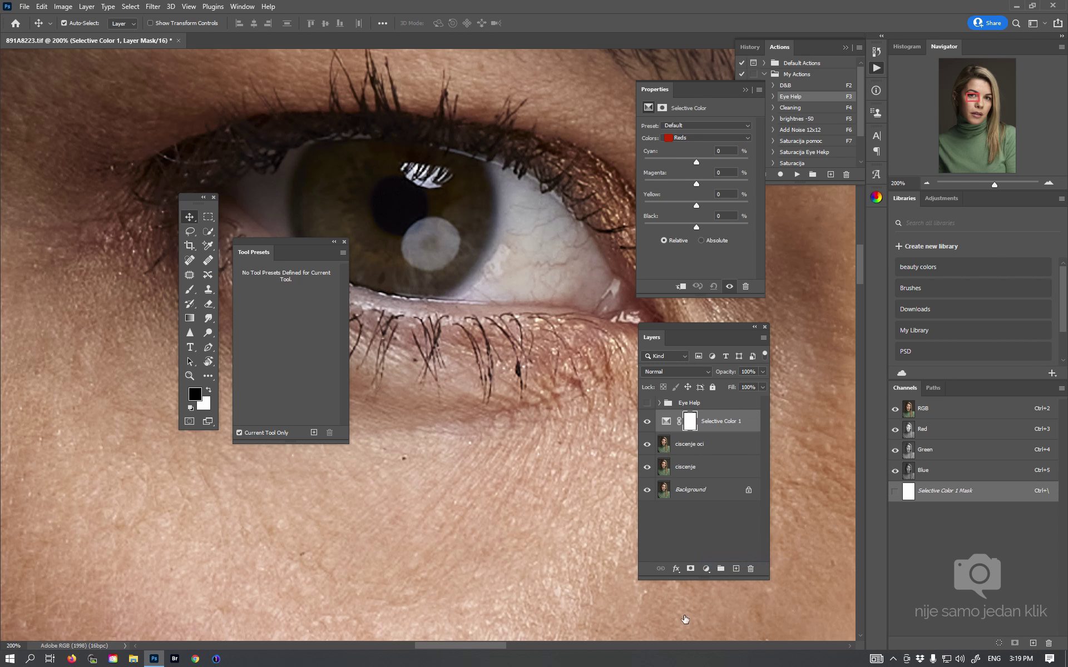
pyautogui.click(701, 240)
pyautogui.click(690, 421)
pyautogui.hotkey('ctrl', 'i')
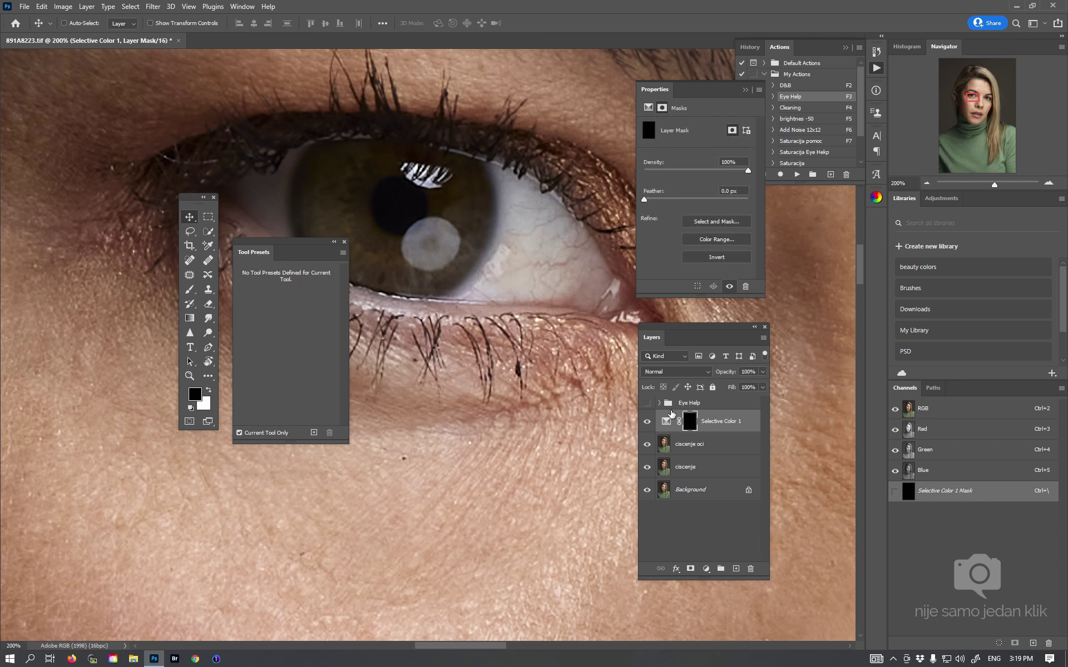
# Paint white with a soft round brush over the eye white to reveal the adjustment
pyautogui.click(190, 290)
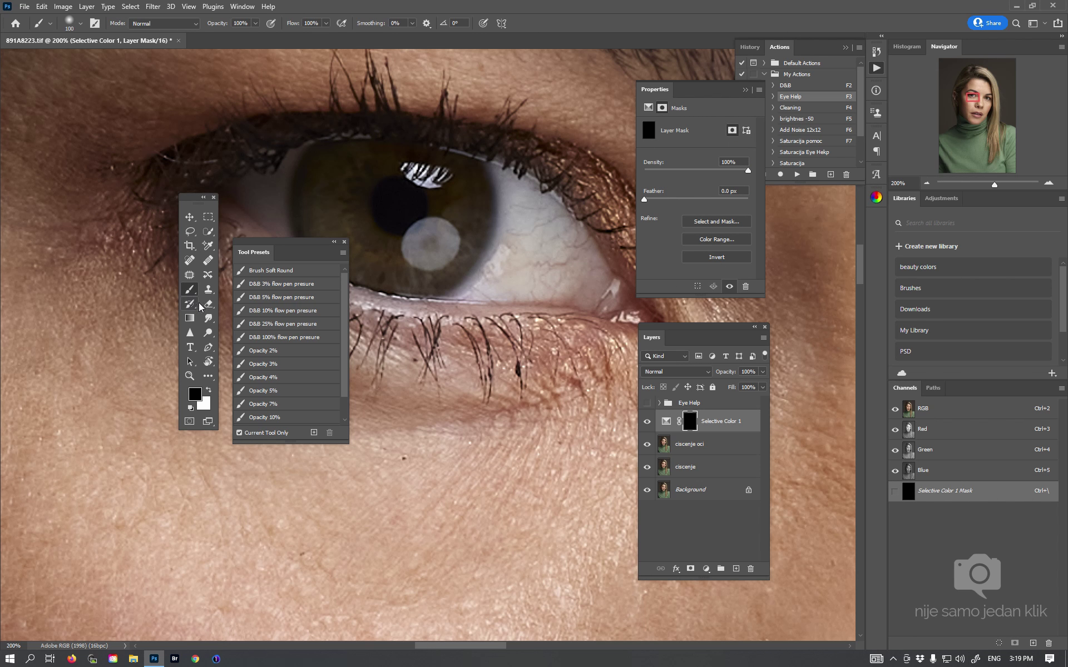
pyautogui.click(266, 270)
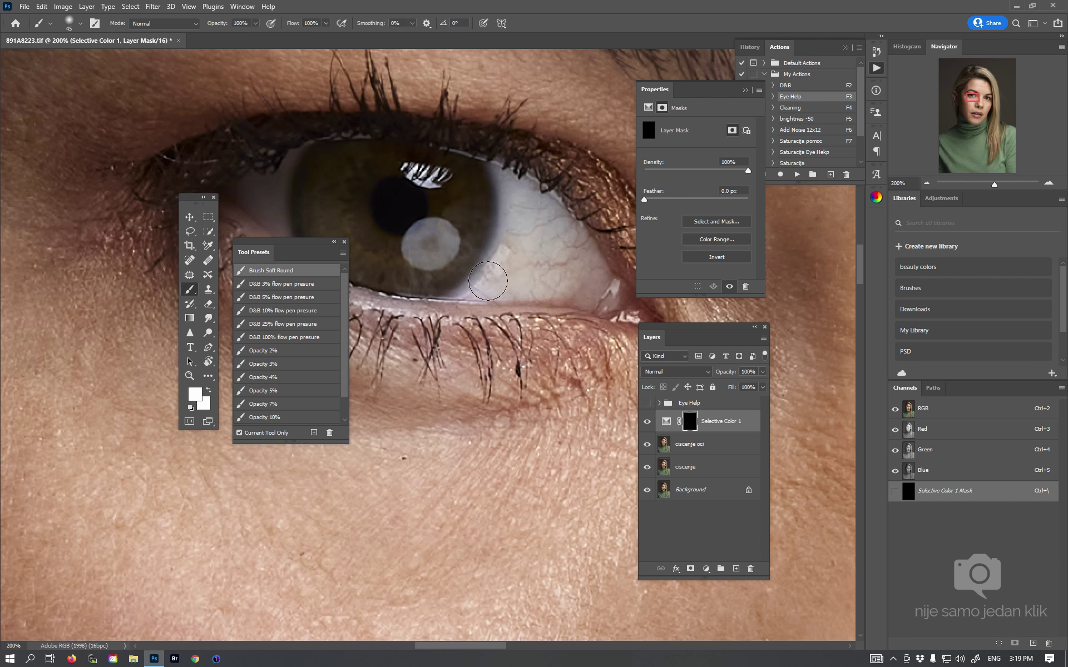
pyautogui.moveTo(521, 206)
pyautogui.mouseDown()
pyautogui.moveTo(574, 269)
pyautogui.moveTo(563, 296)
pyautogui.mouseUp()
pyautogui.click(666, 421)
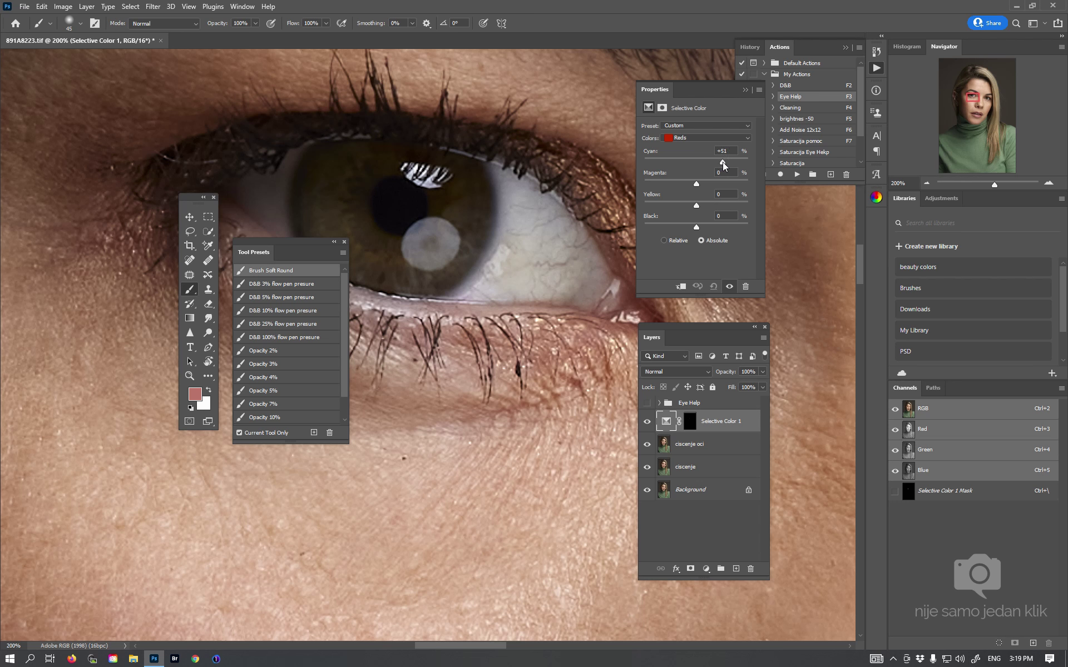
# Set Reds Cyan to +51 and lower Reds Magenta and Black, comparing before and after
pyautogui.moveTo(722, 163); pyautogui.dragTo(672, 184)
pyautogui.moveTo(699, 185); pyautogui.dragTo(698, 185)
pyautogui.click(647, 421)
pyautogui.click(647, 423)
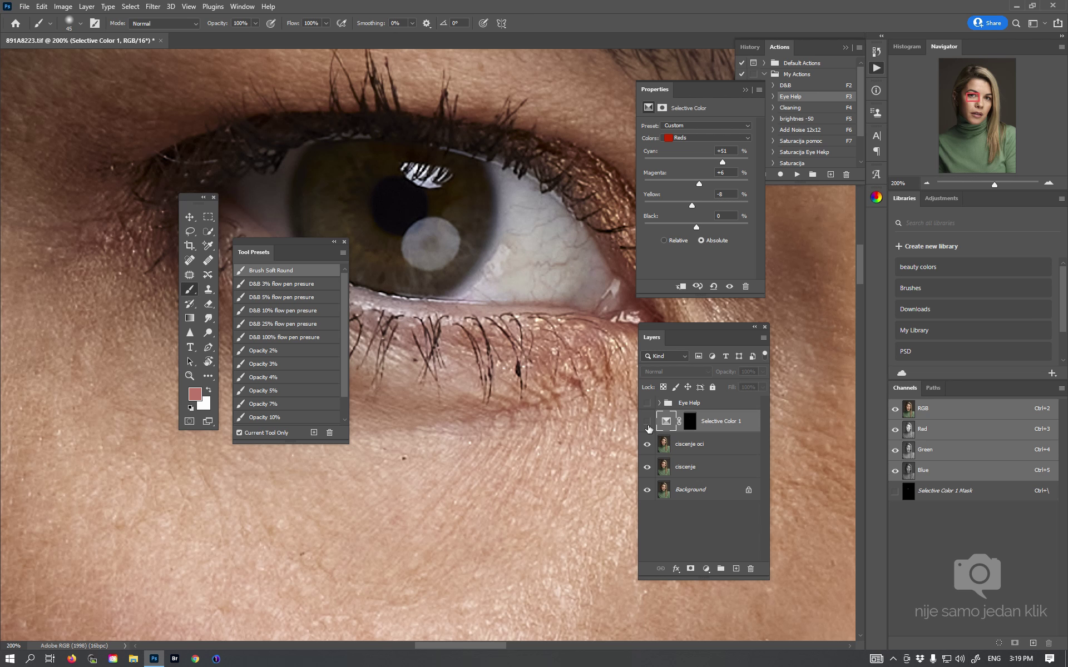
pyautogui.click(702, 141)
pyautogui.click(708, 106)
pyautogui.moveTo(700, 225)
pyautogui.mouseDown()
pyautogui.moveTo(713, 225)
pyautogui.moveTo(669, 223)
pyautogui.moveTo(693, 223)
pyautogui.mouseUp()
# Reduce Yellows Cyan to +7 and toggle the adjustment to compare
pyautogui.click(693, 138)
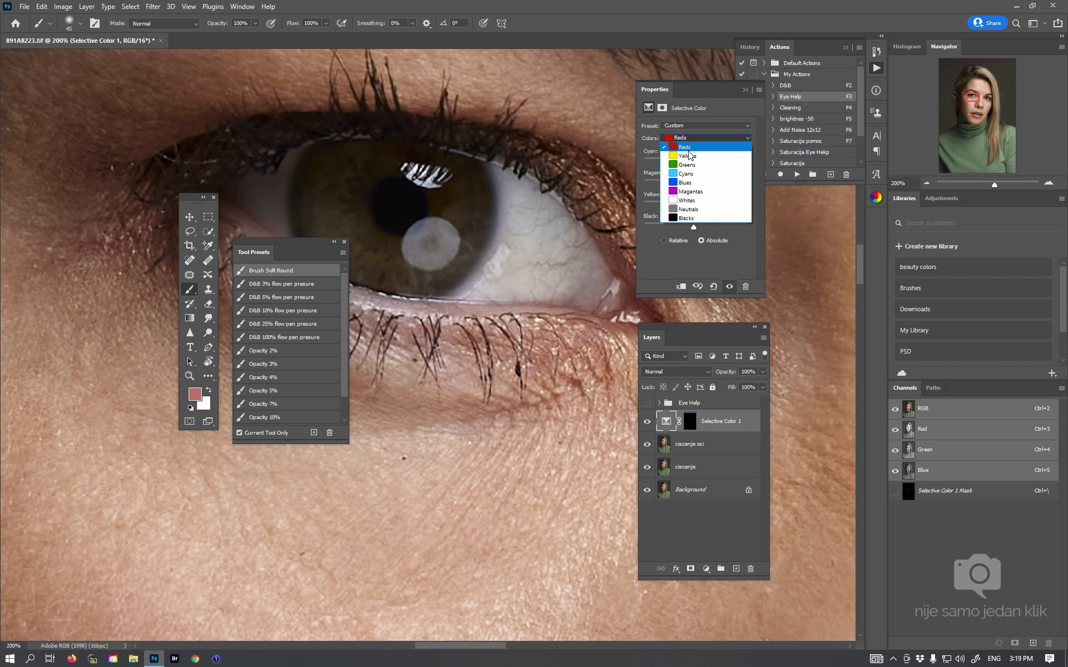
pyautogui.click(688, 152)
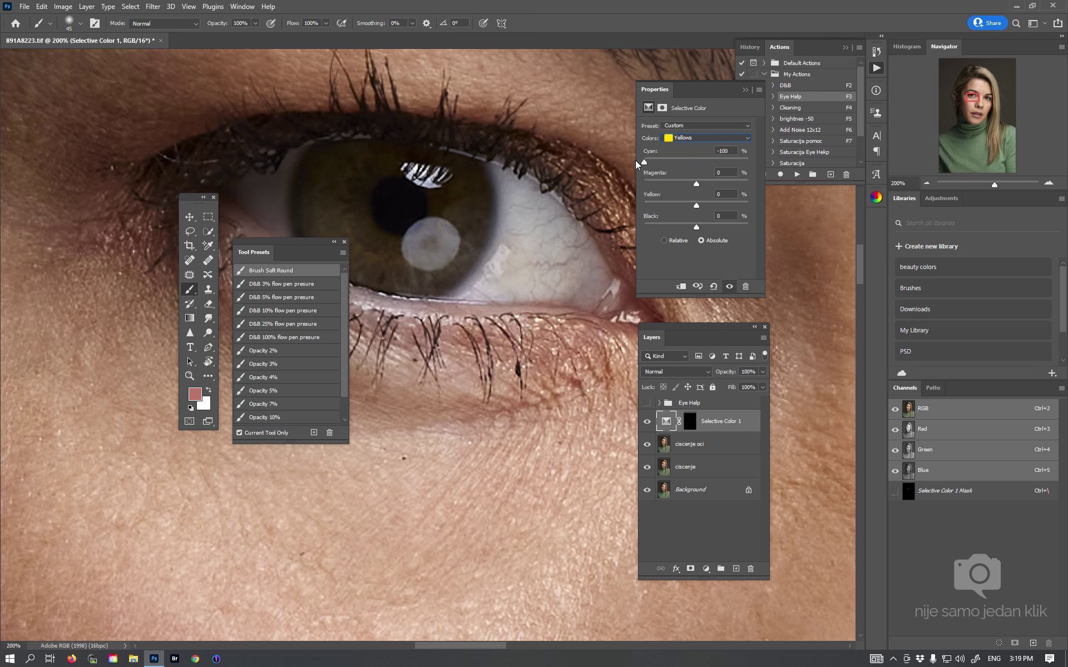
pyautogui.moveTo(738, 161); pyautogui.dragTo(682, 166)
pyautogui.click(647, 424)
# Tune the Magentas Black value, pulling it down then editing it directly
pyautogui.click(726, 137)
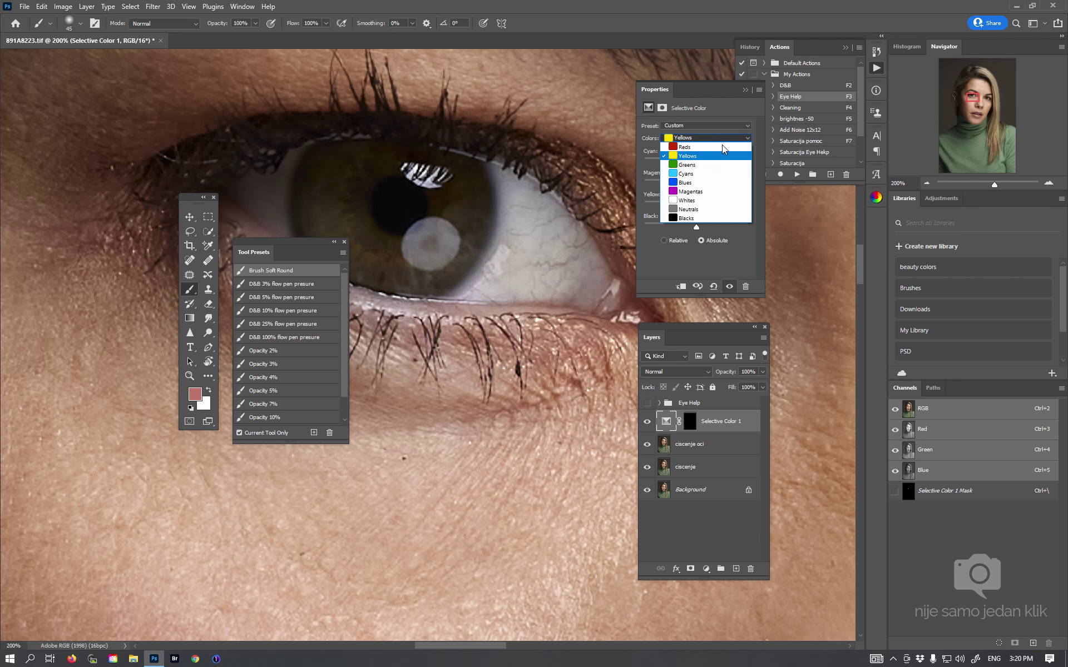
pyautogui.click(703, 192)
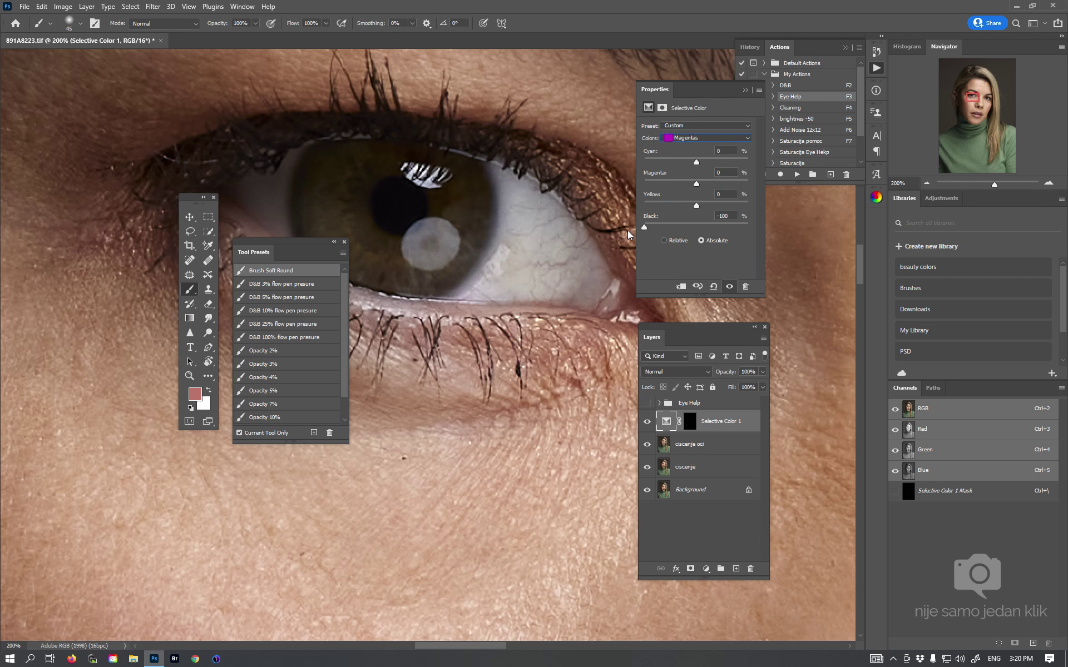
pyautogui.moveTo(654, 227); pyautogui.dragTo(641, 226)
pyautogui.moveTo(696, 225); pyautogui.dragTo(697, 225)
pyautogui.click(722, 215)
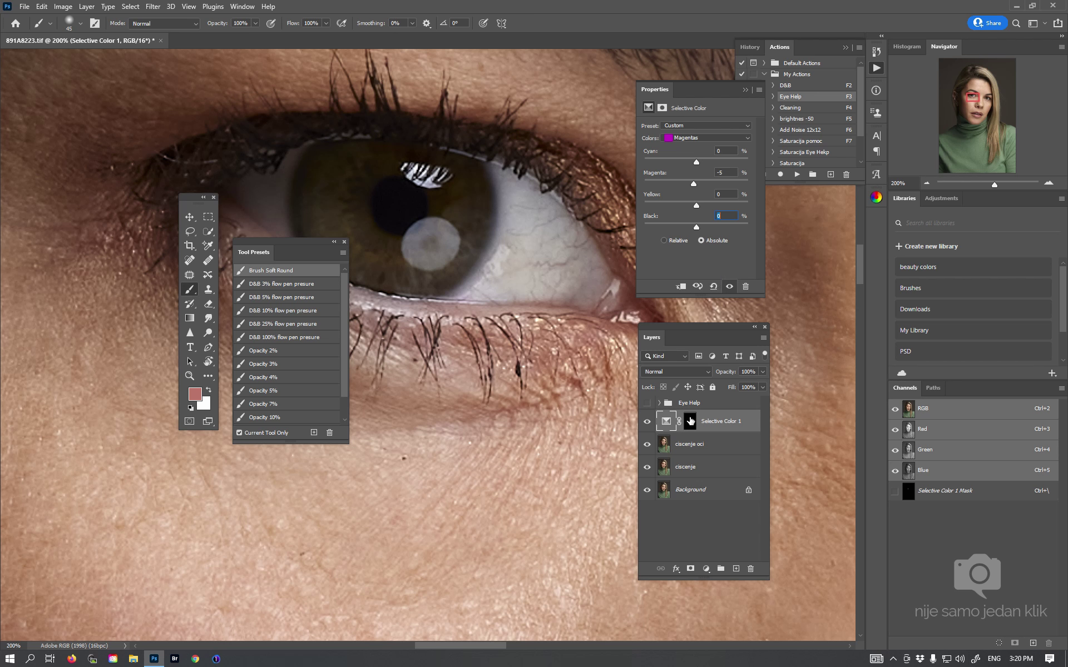
# Add a green Color Overlay style to the Selective Color 1 layer through Blending Options
pyautogui.click(690, 421)
pyautogui.rightClick(706, 421)
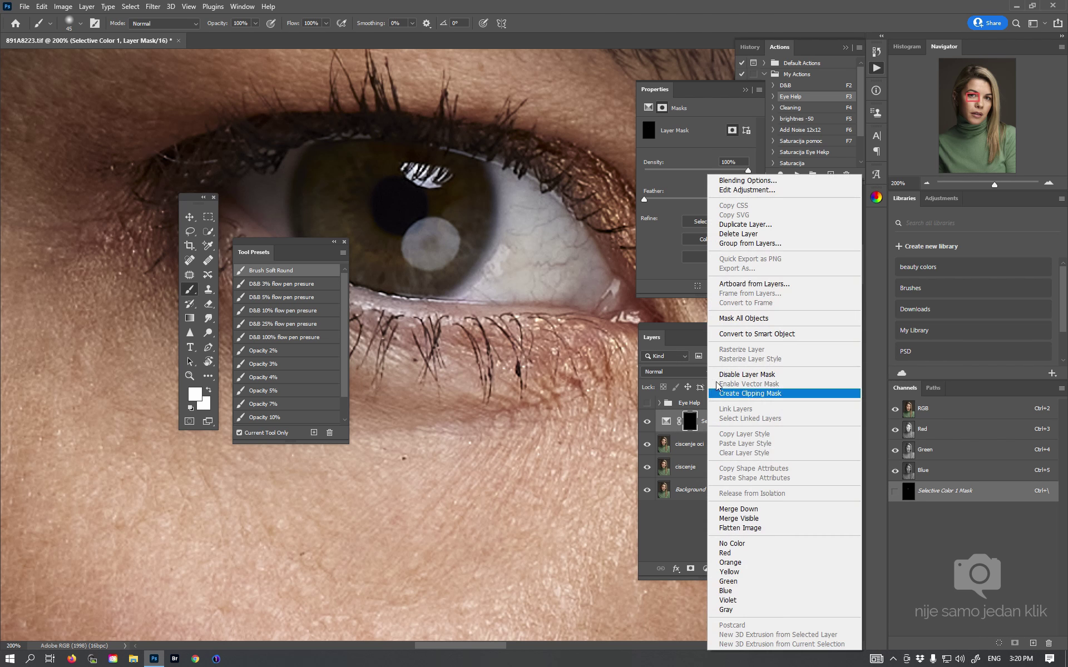
pyautogui.click(745, 182)
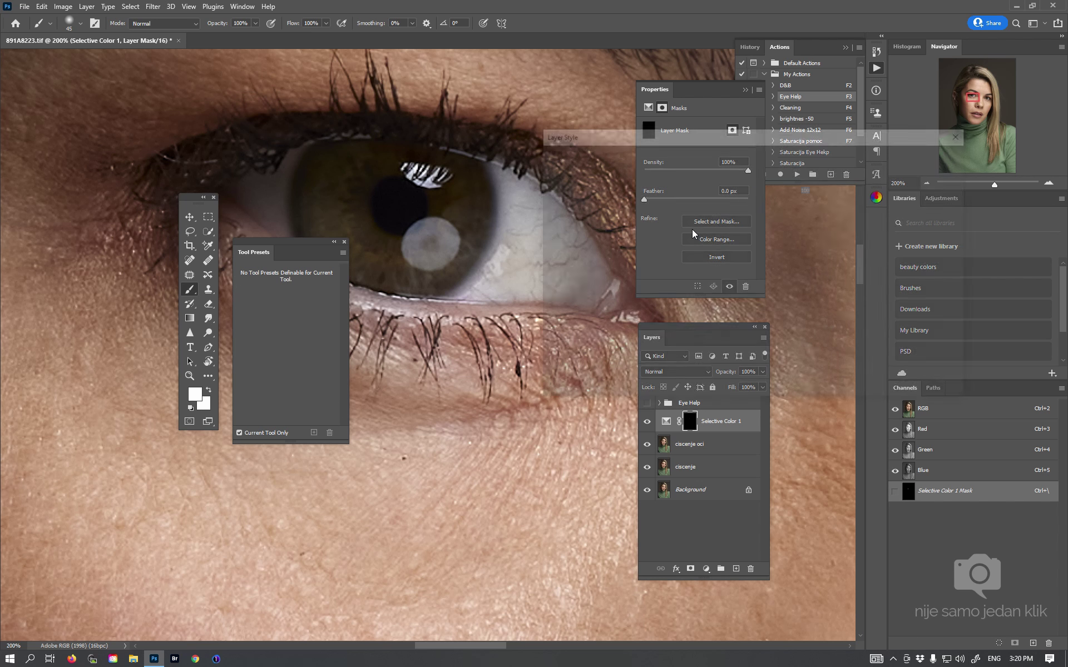
pyautogui.click(556, 293)
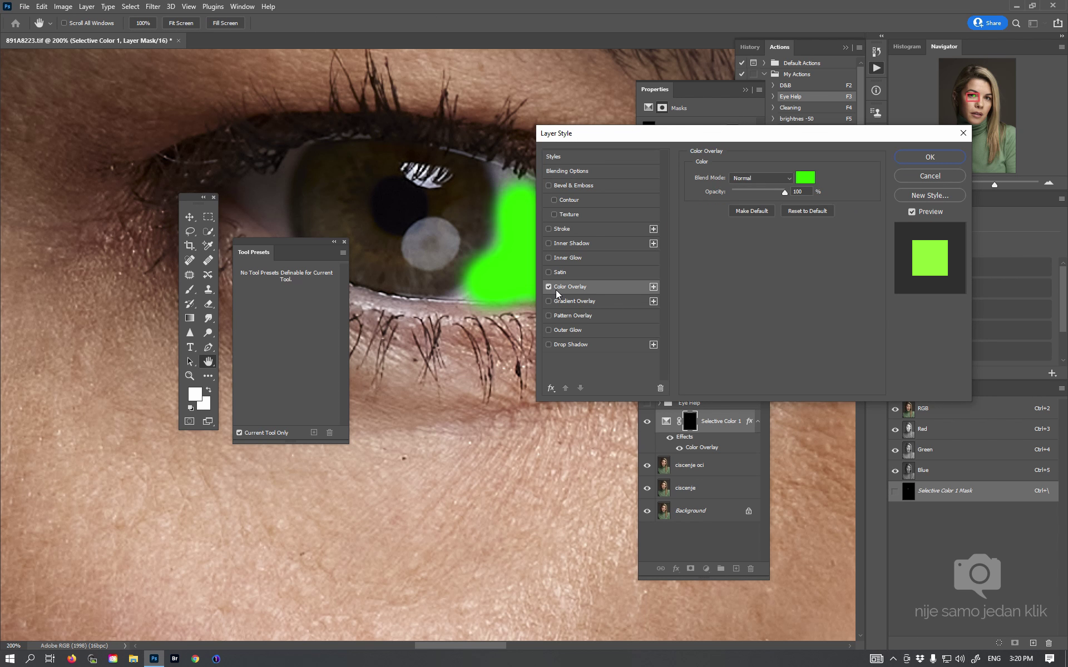
pyautogui.click(910, 159)
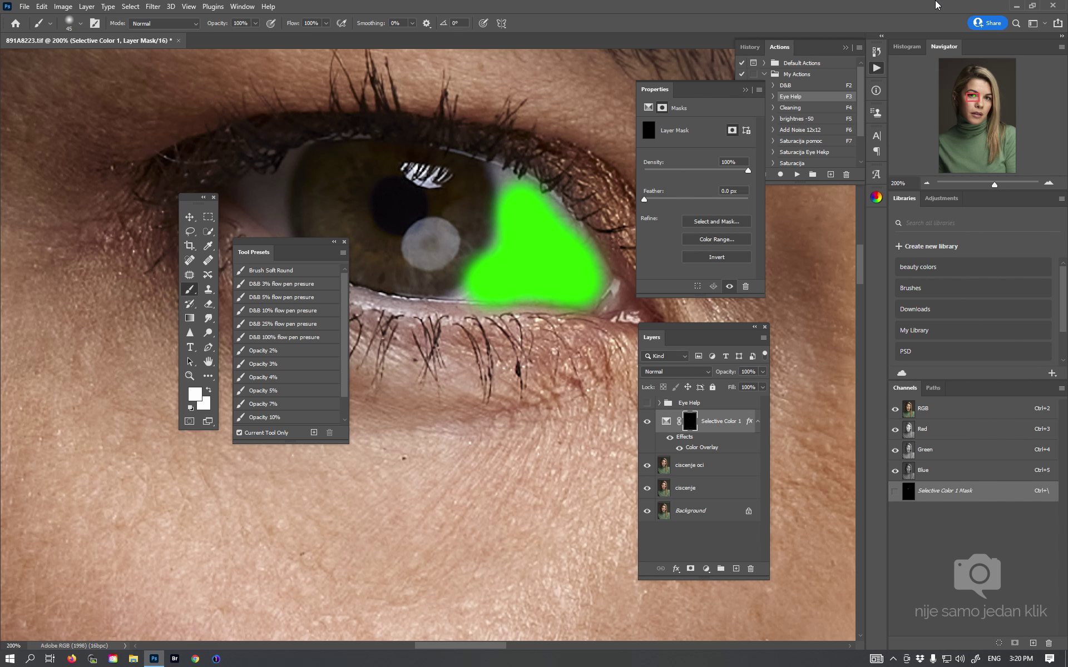
# Pick the soft round brush and paint the mask into the inner eye corner
pyautogui.click(274, 270)
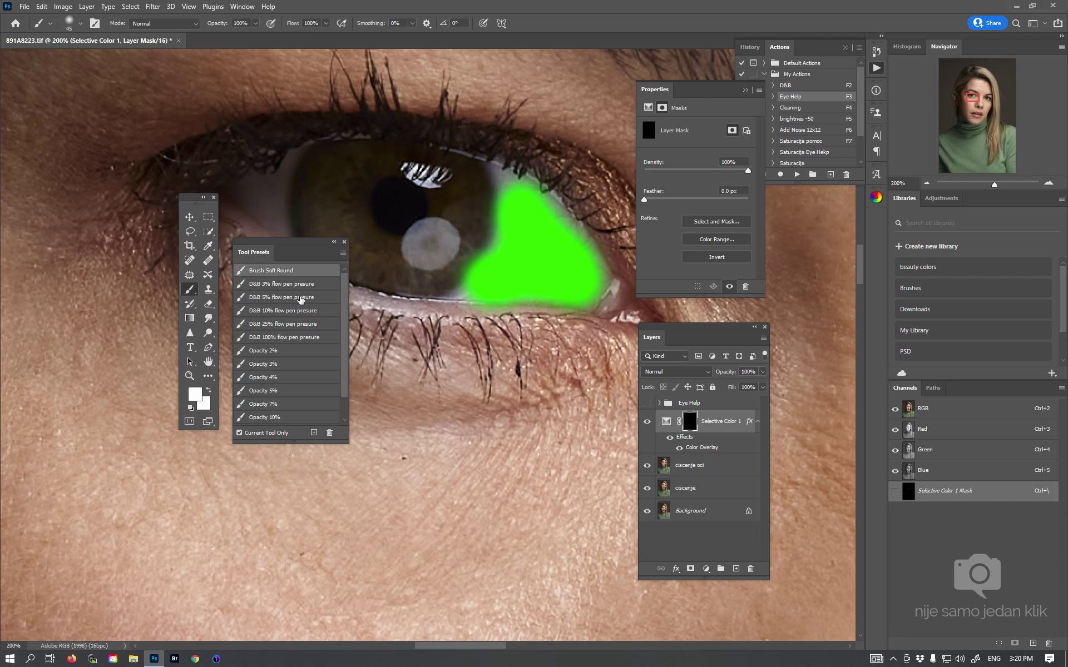
pyautogui.moveTo(362, 250); pyautogui.dragTo(518, 305)
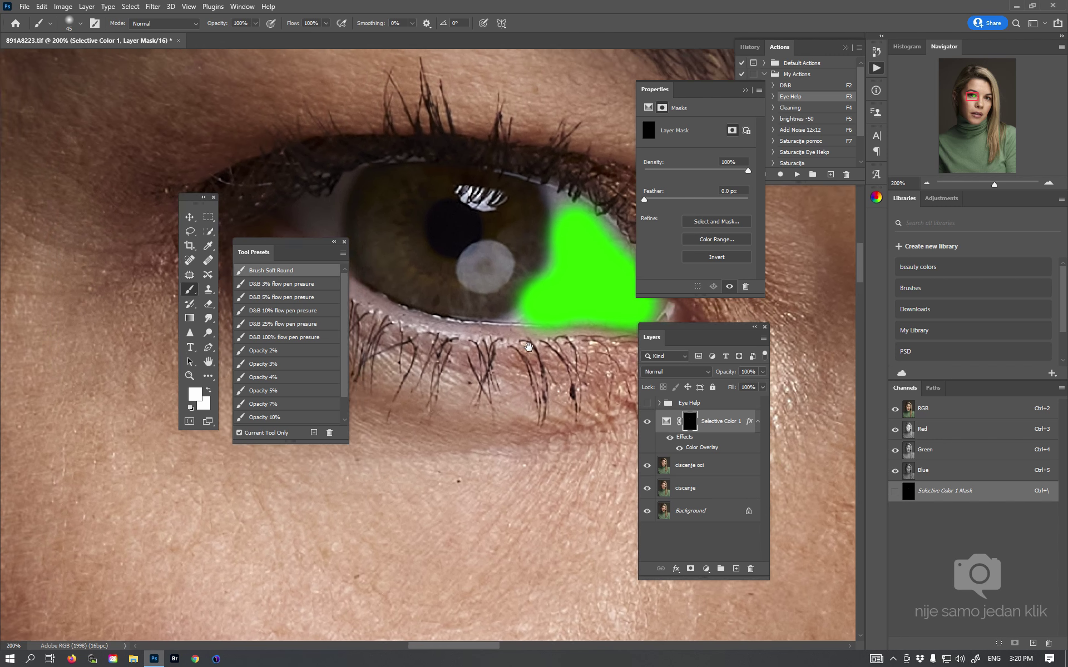
pyautogui.press('p')
pyautogui.click(404, 257)
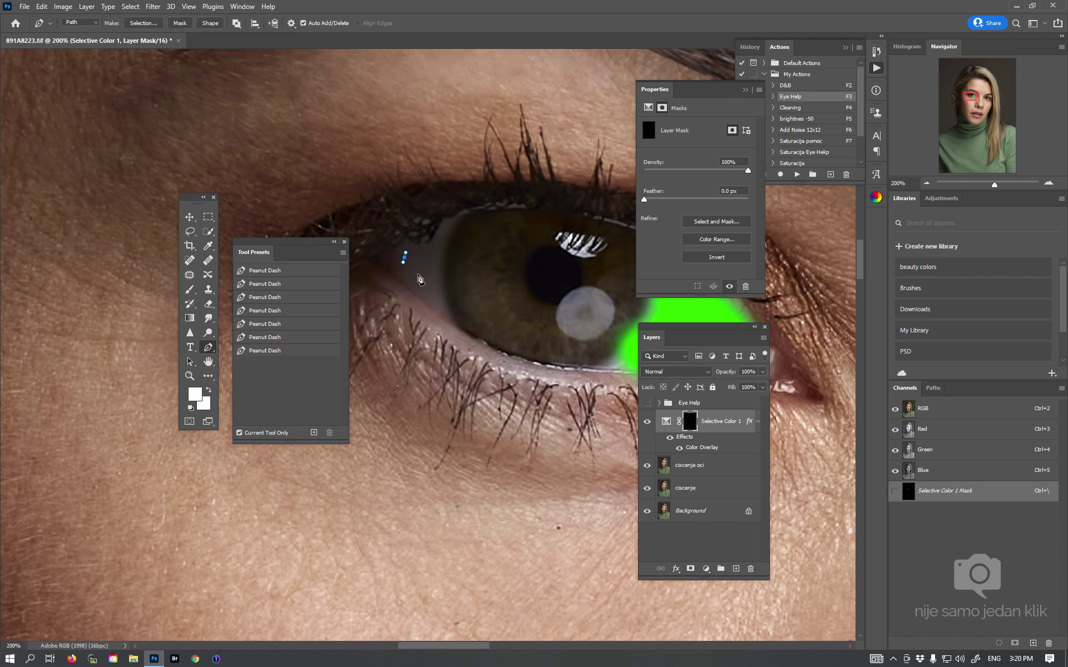
pyautogui.press('Escape')
pyautogui.press('b')
pyautogui.press('[')
pyautogui.press('[')
pyautogui.moveTo(396, 255)
pyautogui.mouseDown()
pyautogui.moveTo(422, 284)
pyautogui.moveTo(414, 252)
pyautogui.moveTo(437, 309)
pyautogui.mouseUp()
pyautogui.press('[')
pyautogui.press('[')
pyautogui.press('[')
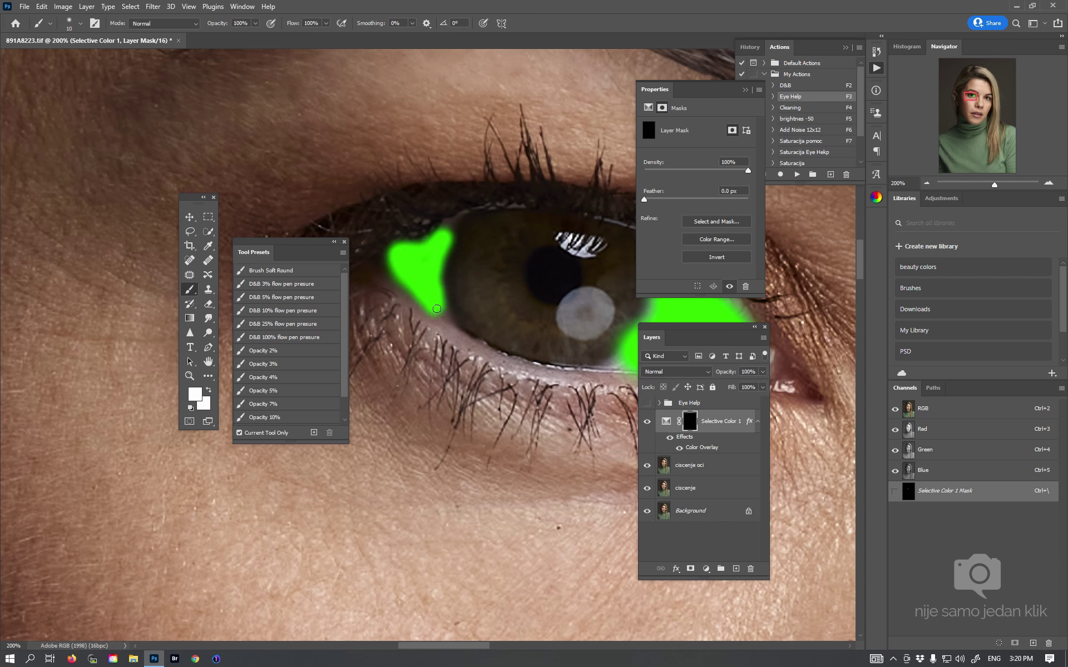
# Paint white on the mask up to the iris, along the lower lid and outer eye white
pyautogui.press(']')
pyautogui.press(']')
pyautogui.press(']')
pyautogui.moveTo(434, 250)
pyautogui.mouseDown()
pyautogui.moveTo(426, 278)
pyautogui.moveTo(439, 280)
pyautogui.mouseUp()
pyautogui.press(']')
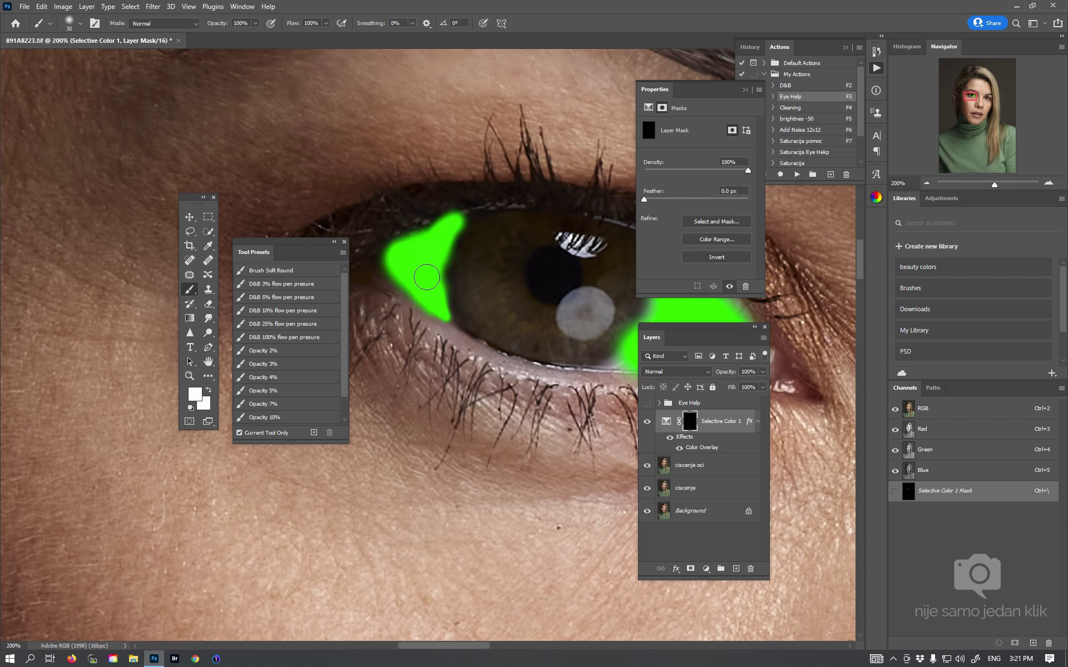
pyautogui.press('[')
pyautogui.press('[')
pyautogui.moveTo(499, 309); pyautogui.dragTo(401, 283)
pyautogui.moveTo(504, 340)
pyautogui.mouseDown()
pyautogui.moveTo(528, 339)
pyautogui.moveTo(537, 314)
pyautogui.mouseUp()
pyautogui.press(']')
pyautogui.press(']')
pyautogui.moveTo(584, 240)
pyautogui.mouseDown()
pyautogui.moveTo(608, 277)
pyautogui.moveTo(562, 214)
pyautogui.mouseUp()
pyautogui.moveTo(580, 323); pyautogui.dragTo(516, 312)
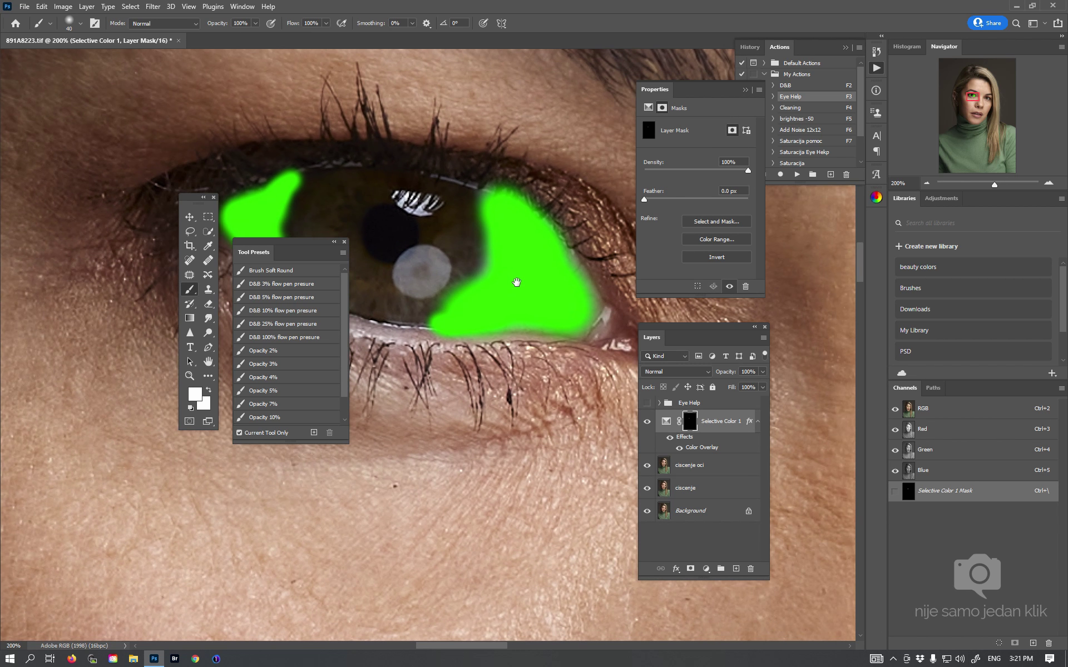
# Trim mask overspill in black along the iris and upper eyelid, then hide the green overlay
pyautogui.click(191, 409)
pyautogui.press(']')
pyautogui.moveTo(448, 294)
pyautogui.mouseDown()
pyautogui.moveTo(475, 211)
pyautogui.moveTo(445, 267)
pyautogui.moveTo(440, 326)
pyautogui.mouseUp()
pyautogui.press('[')
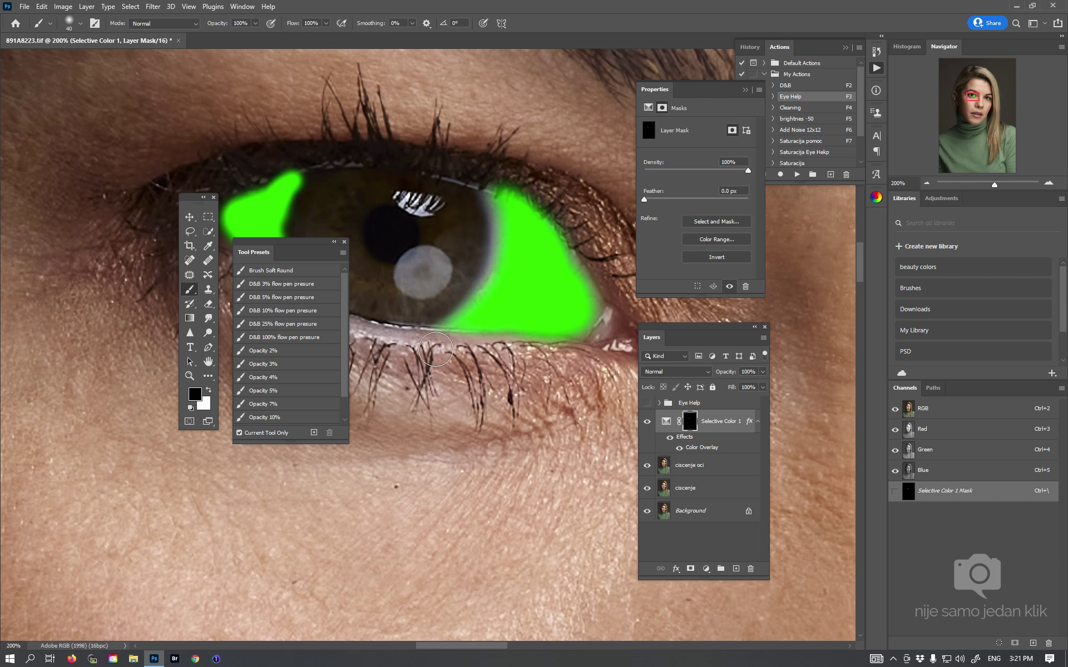
pyautogui.press(']')
pyautogui.moveTo(556, 210); pyautogui.dragTo(506, 184)
pyautogui.press(']')
pyautogui.press(']')
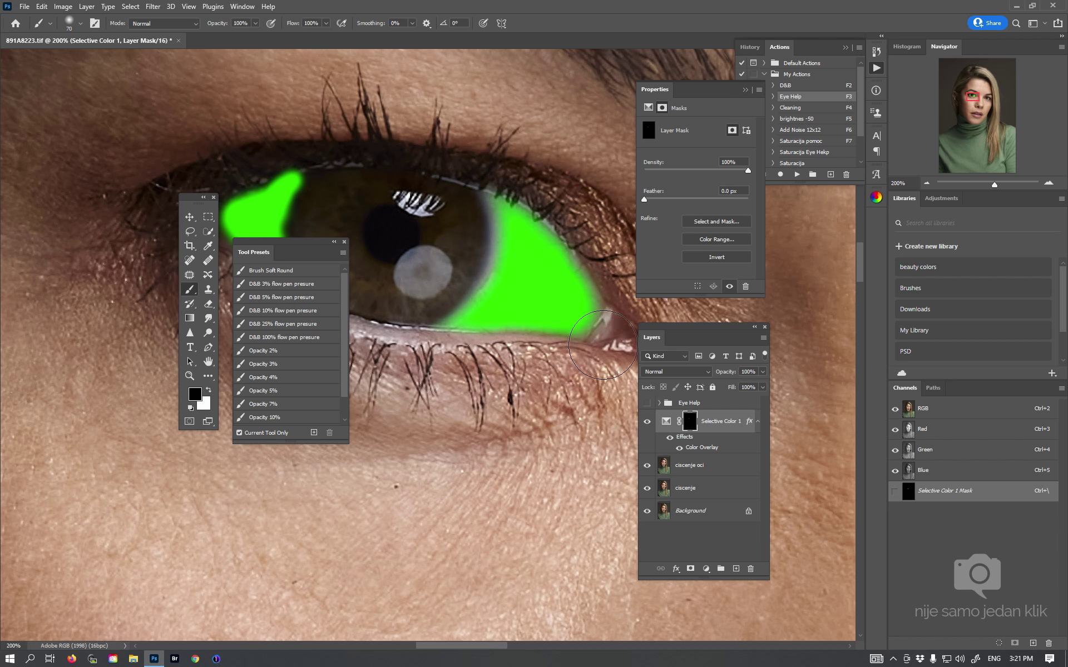
pyautogui.press(']')
pyautogui.press(']')
pyautogui.press(']')
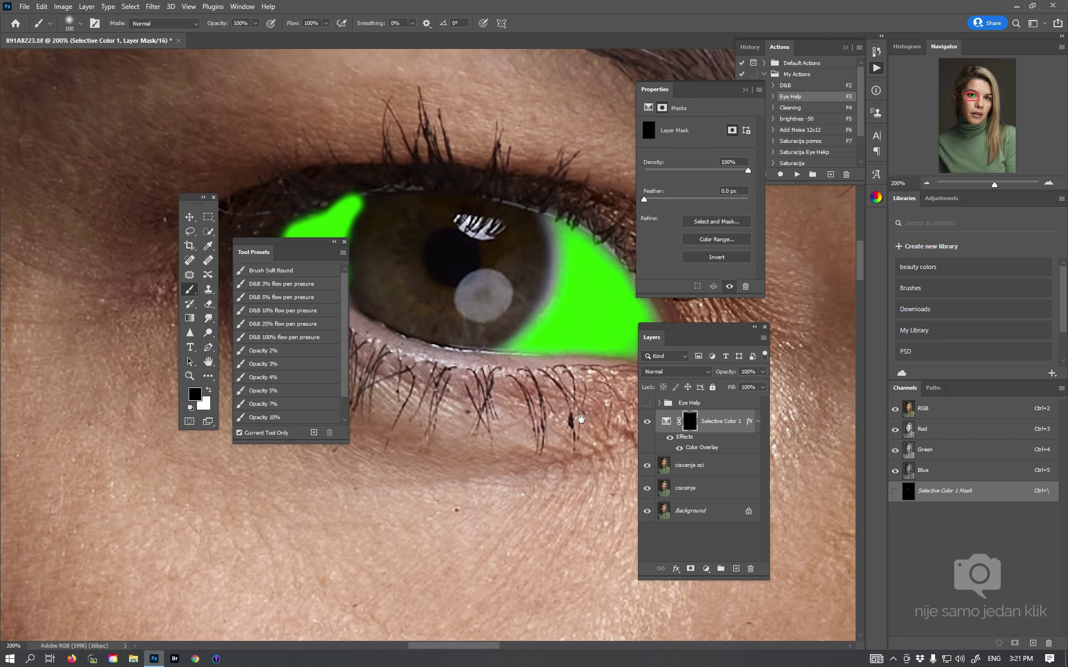
pyautogui.moveTo(578, 361); pyautogui.dragTo(790, 439)
pyautogui.press('[')
pyautogui.press('[')
pyautogui.press('[')
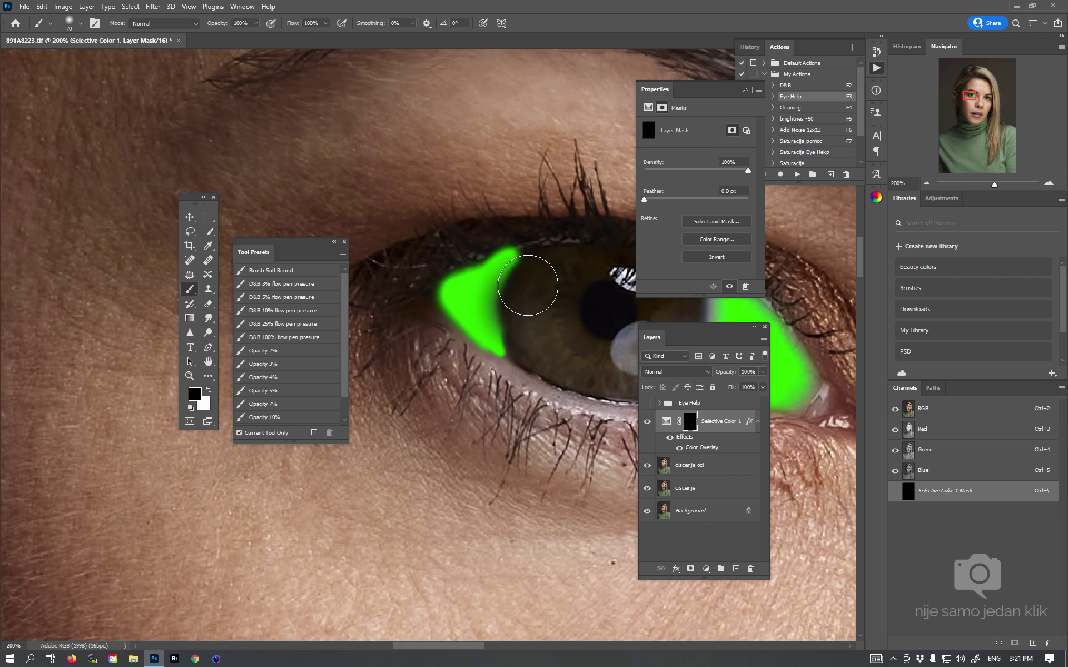
pyautogui.press('[')
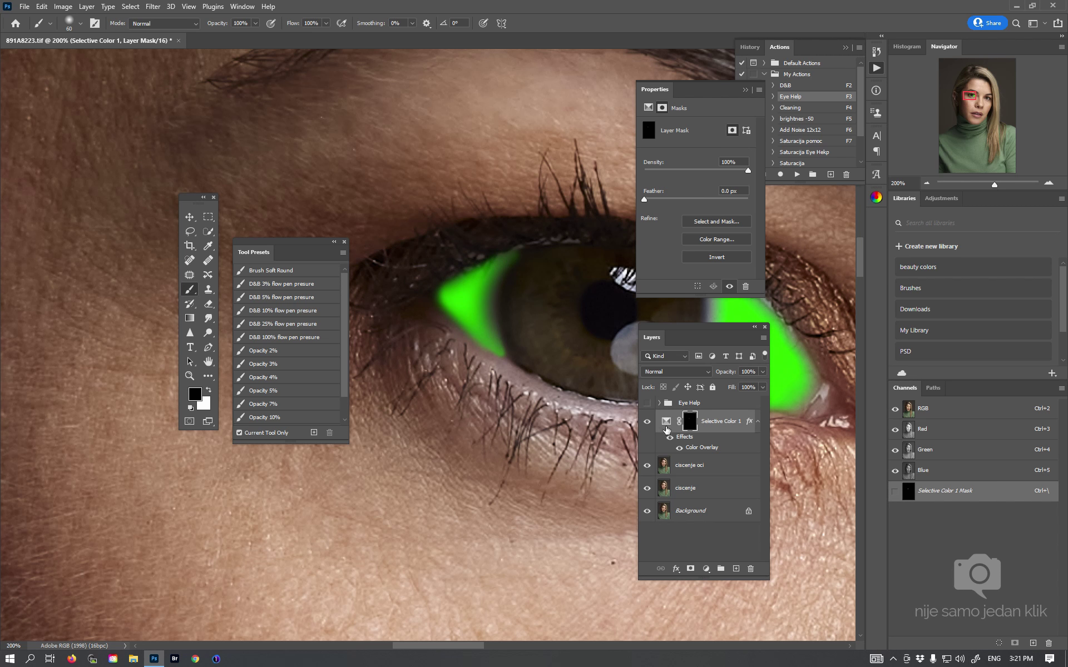
pyautogui.click(670, 437)
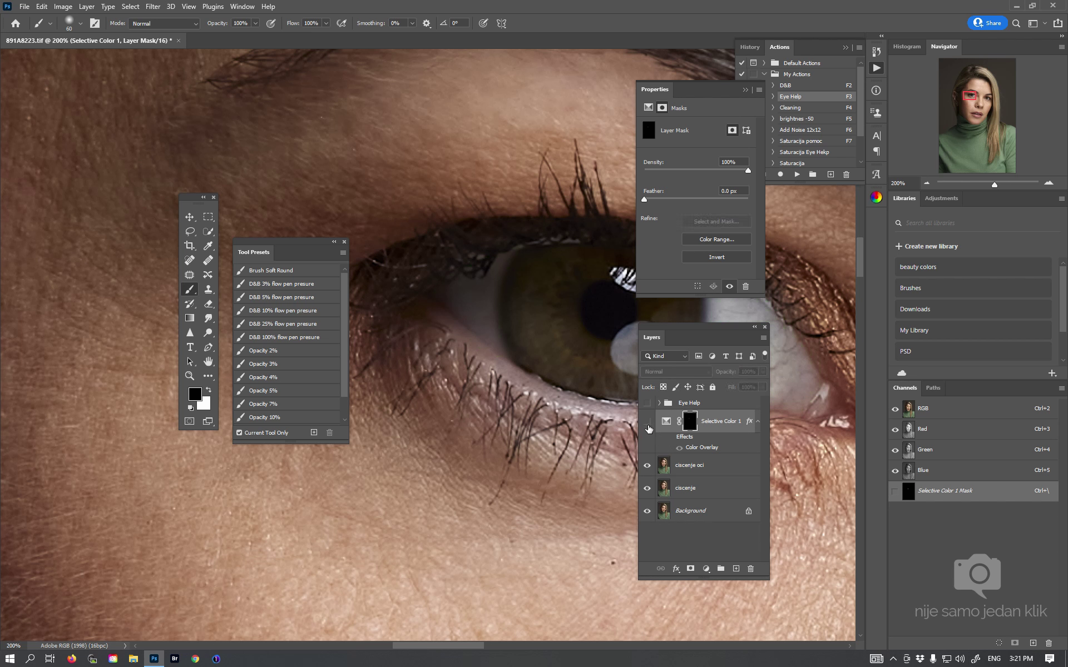
# Center the view on the eye and add a Hue/Saturation layer, then undo it after a mask mix-up
pyautogui.scroll(-10, 448, 422)
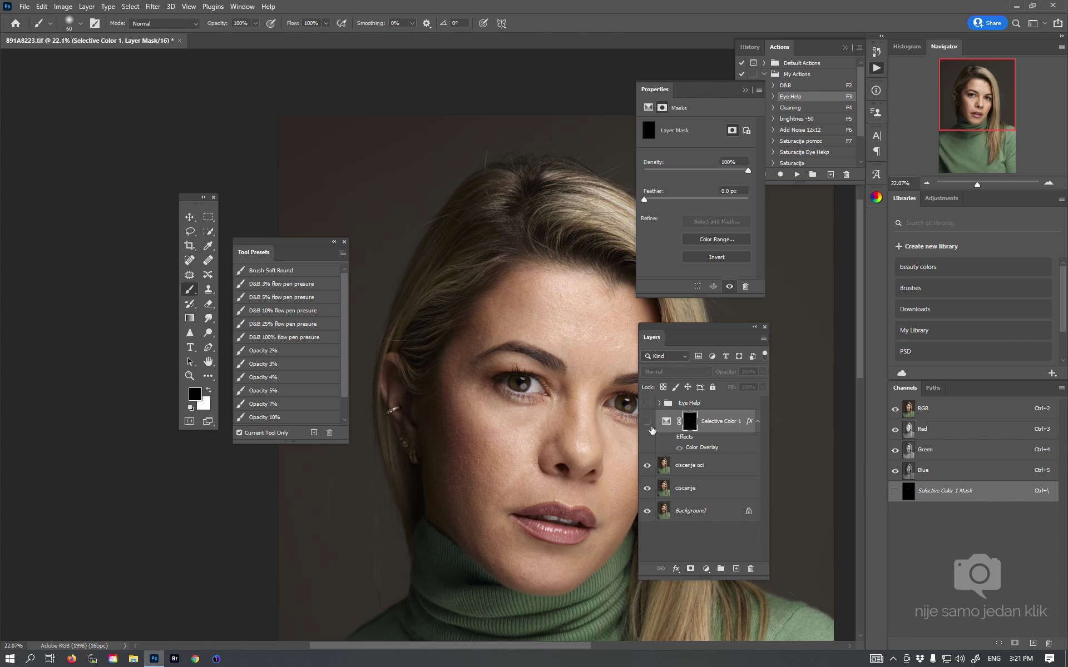
pyautogui.scroll(1, 540, 382)
pyautogui.scroll(8, 540, 383)
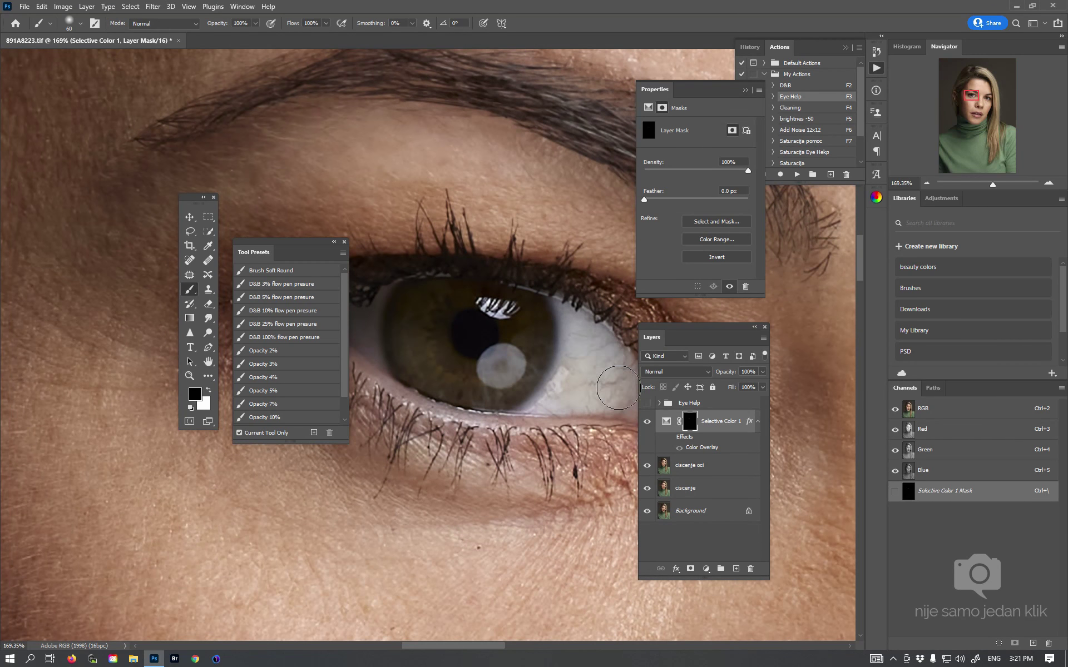
pyautogui.moveTo(595, 388); pyautogui.dragTo(535, 361)
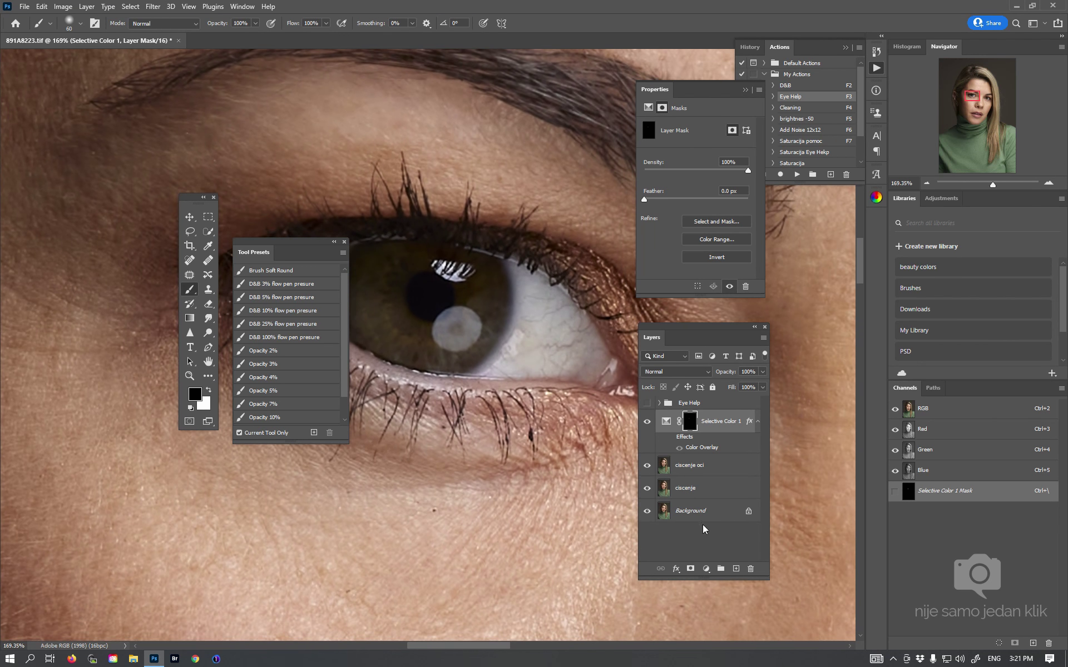
pyautogui.click(704, 568)
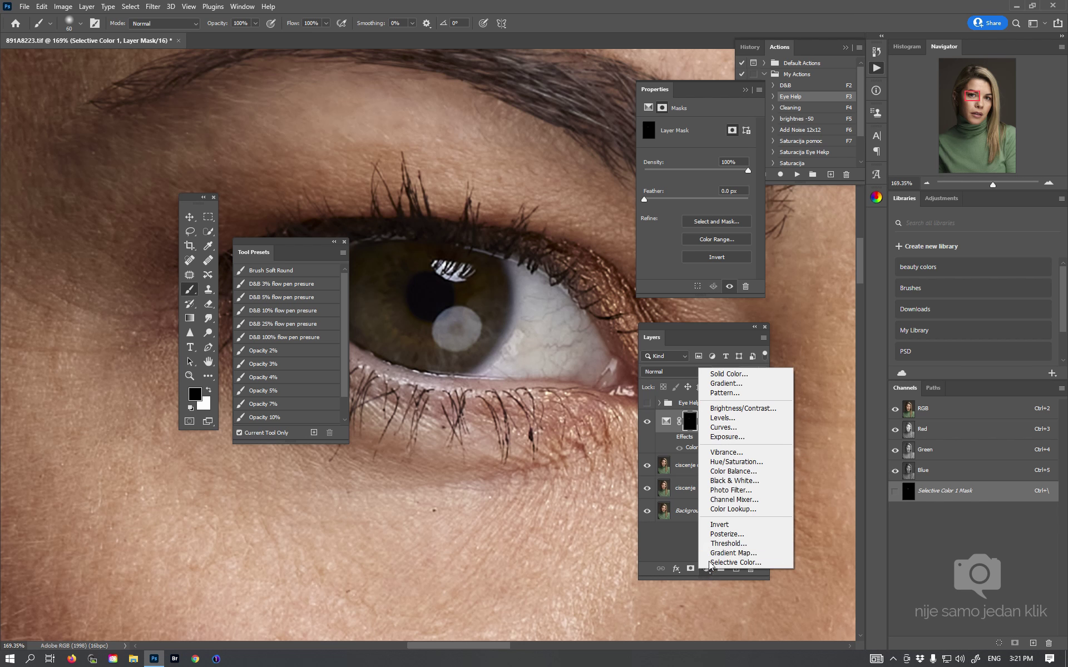
pyautogui.click(742, 467)
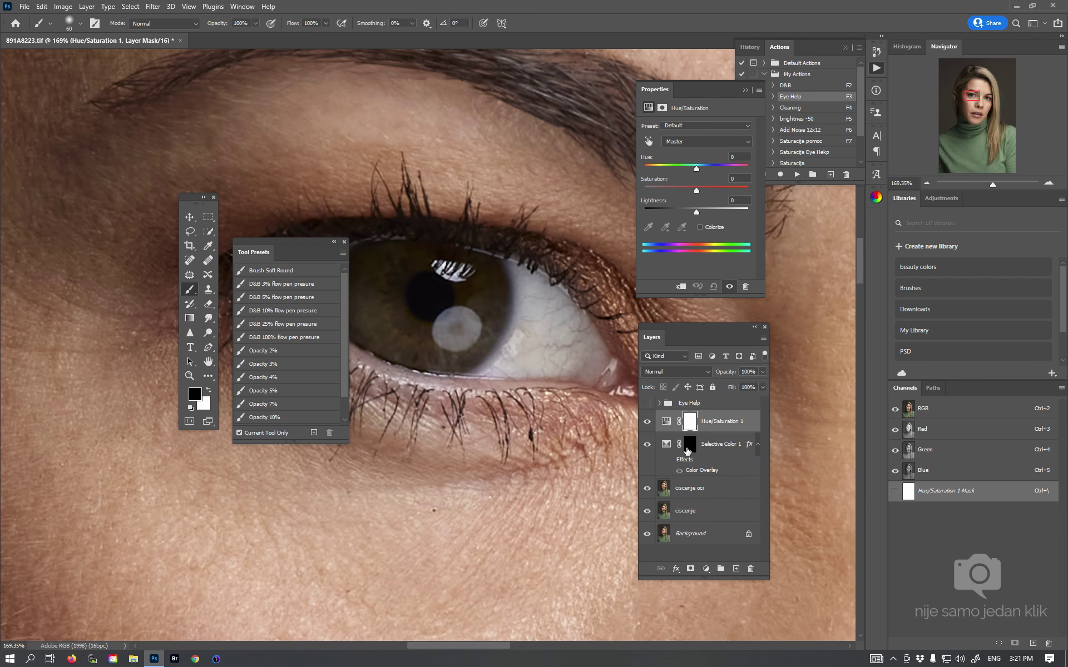
pyautogui.moveTo(690, 448); pyautogui.dragTo(696, 427)
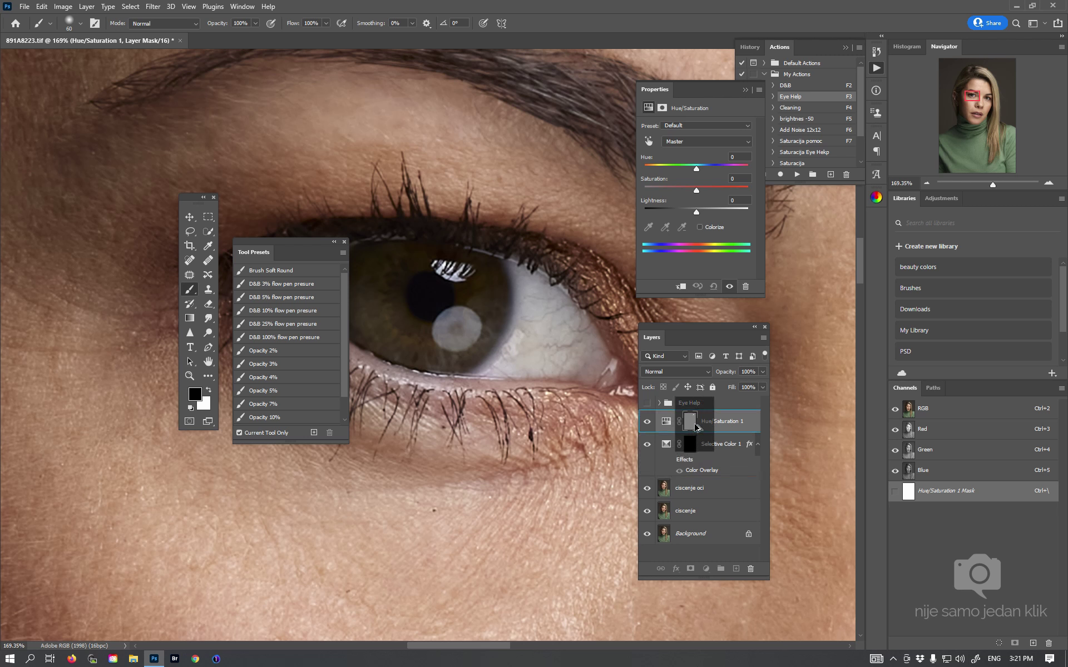
pyautogui.moveTo(696, 428); pyautogui.dragTo(690, 445)
pyautogui.keyDown('alt'); pyautogui.click(690, 445); pyautogui.keyUp('alt')
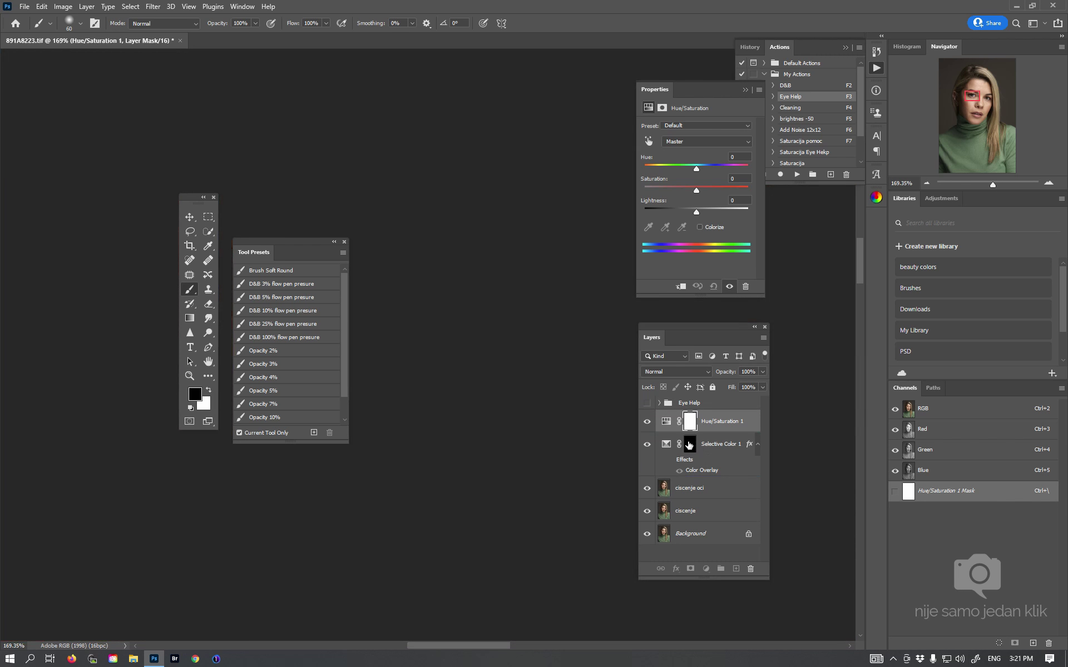
pyautogui.hotkey('ctrl', 'z')
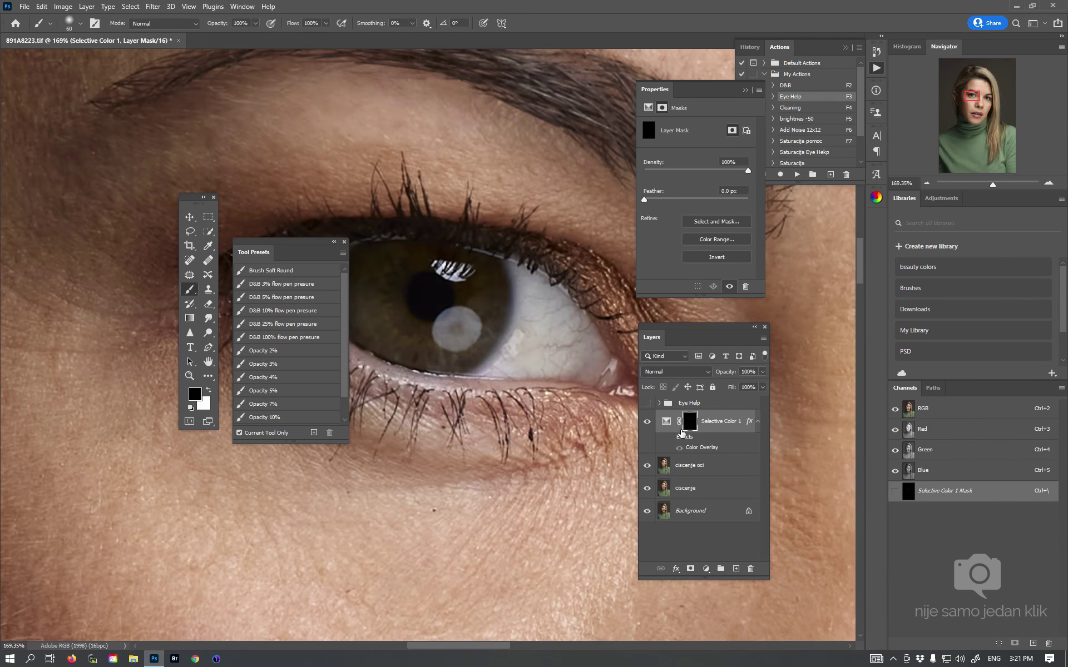
# Add a new Hue/Saturation 1 layer and replace its mask with a copy of the Selective Color 1 mask
pyautogui.click(706, 568)
pyautogui.click(736, 460)
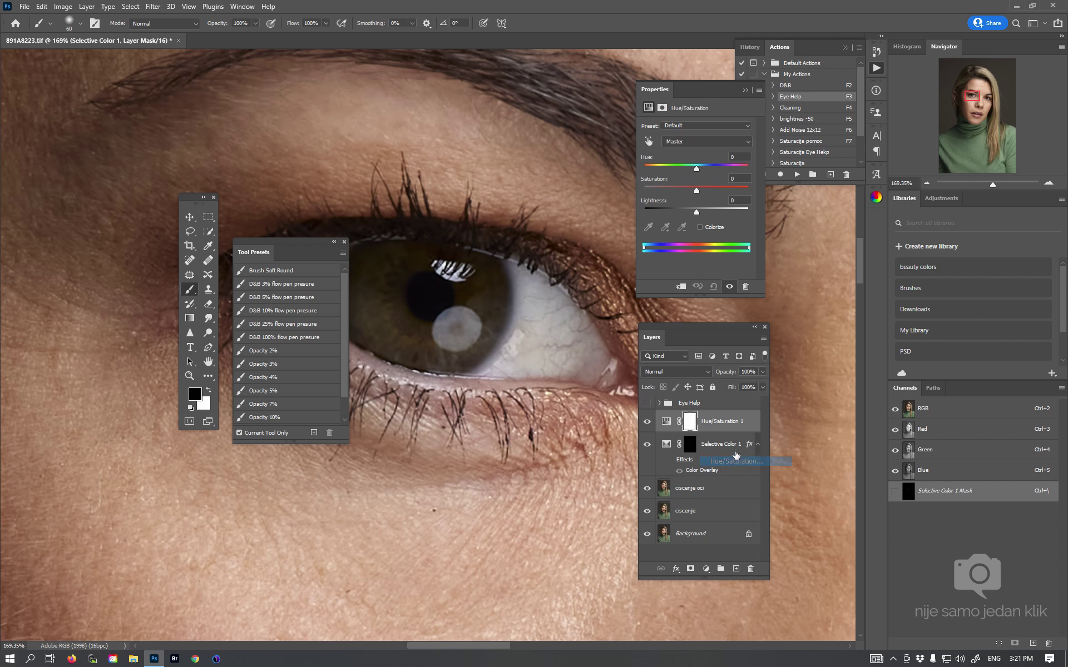
pyautogui.click(691, 444)
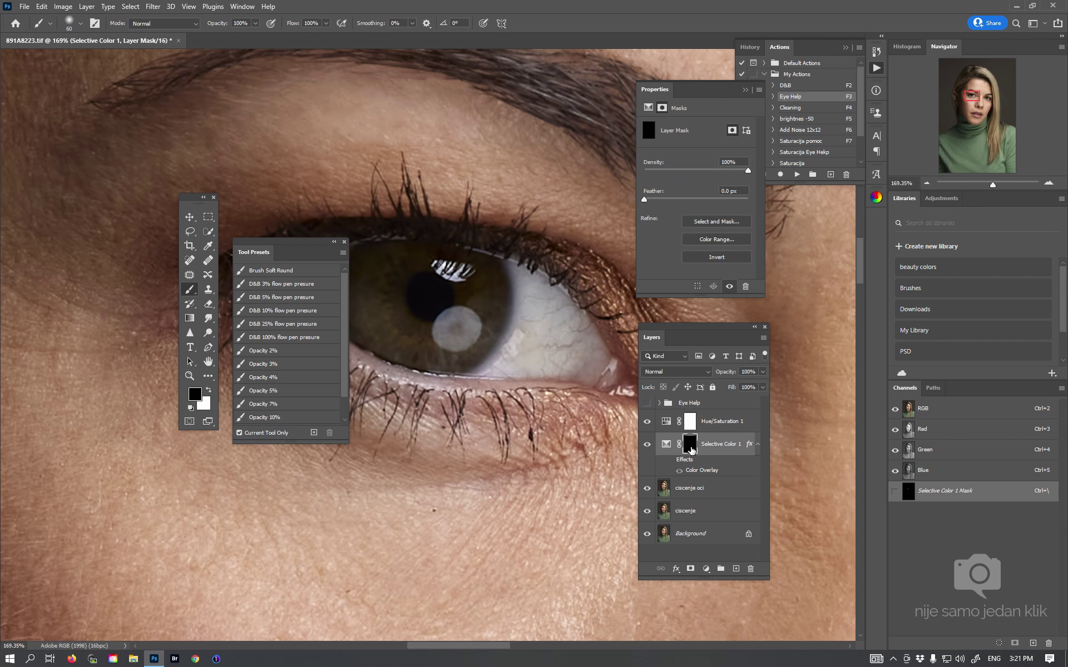
pyautogui.moveTo(690, 450); pyautogui.dragTo(690, 421)
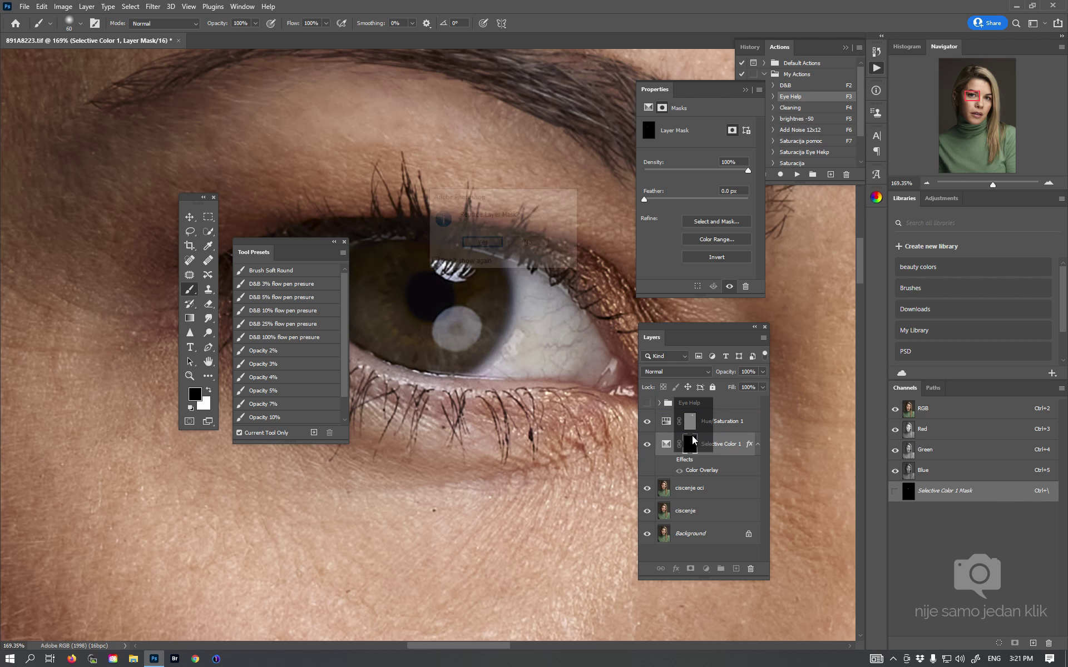
pyautogui.click(482, 244)
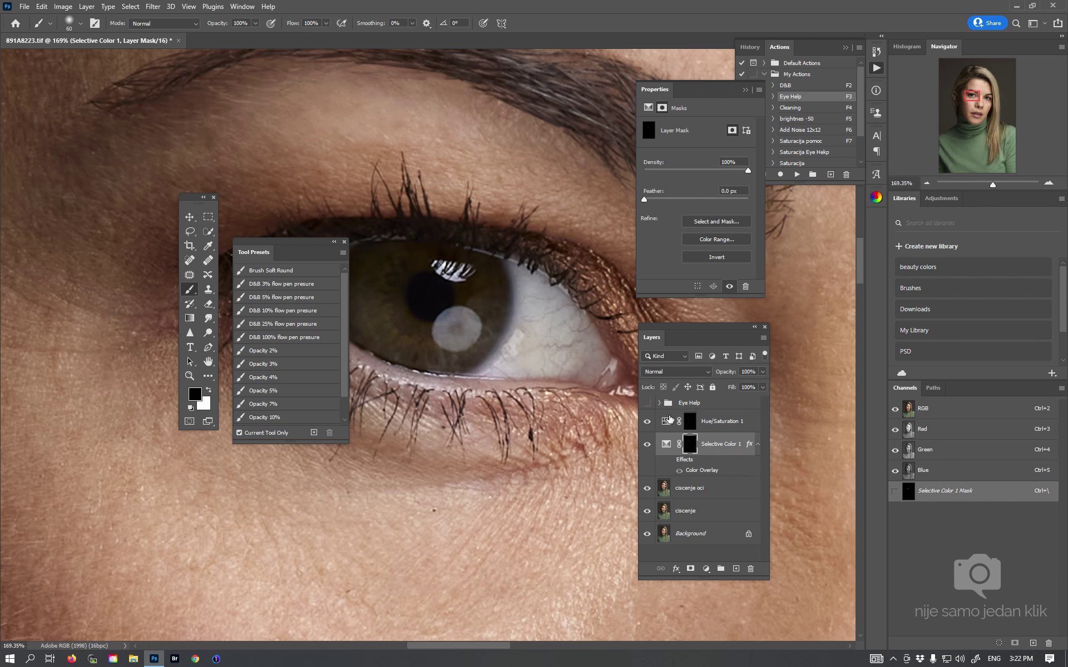
pyautogui.click(675, 422)
pyautogui.click(649, 141)
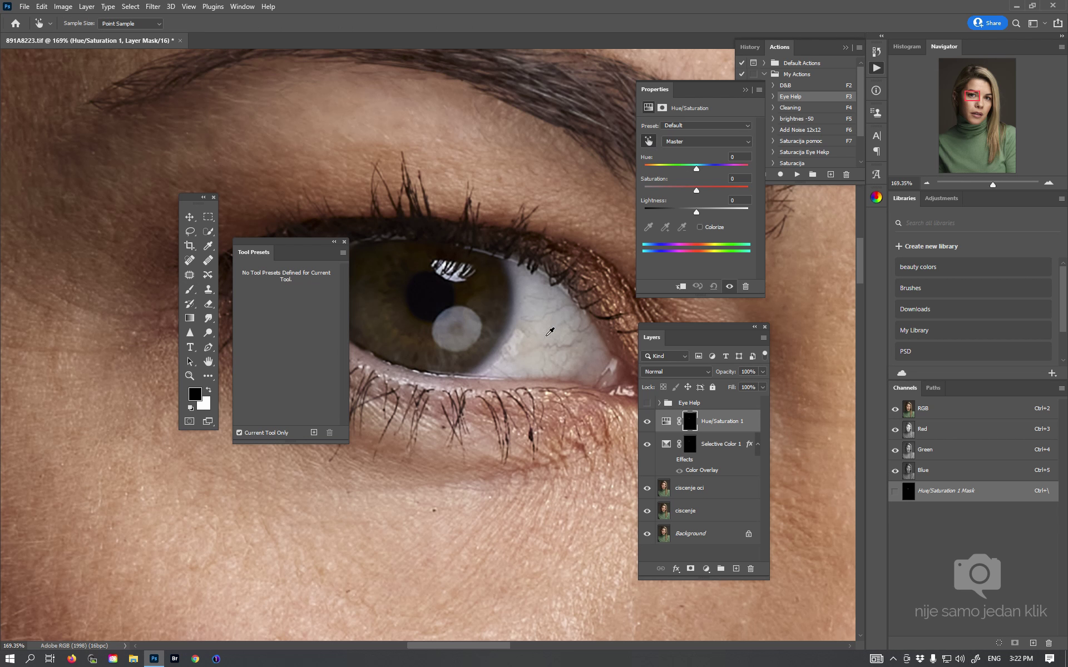
# Set the Hue/Saturation Reds to Saturation -16 and Lightness +5, zooming out to judge the eye whites
pyautogui.scroll(5, 588, 353)
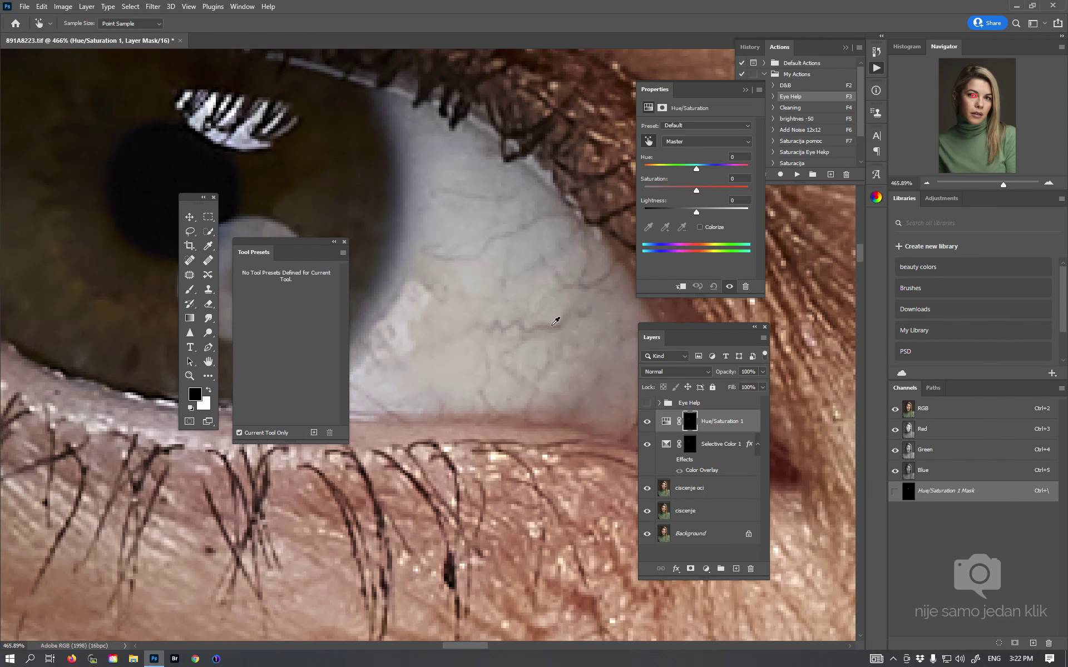
pyautogui.click(584, 397)
pyautogui.moveTo(696, 187); pyautogui.dragTo(684, 187)
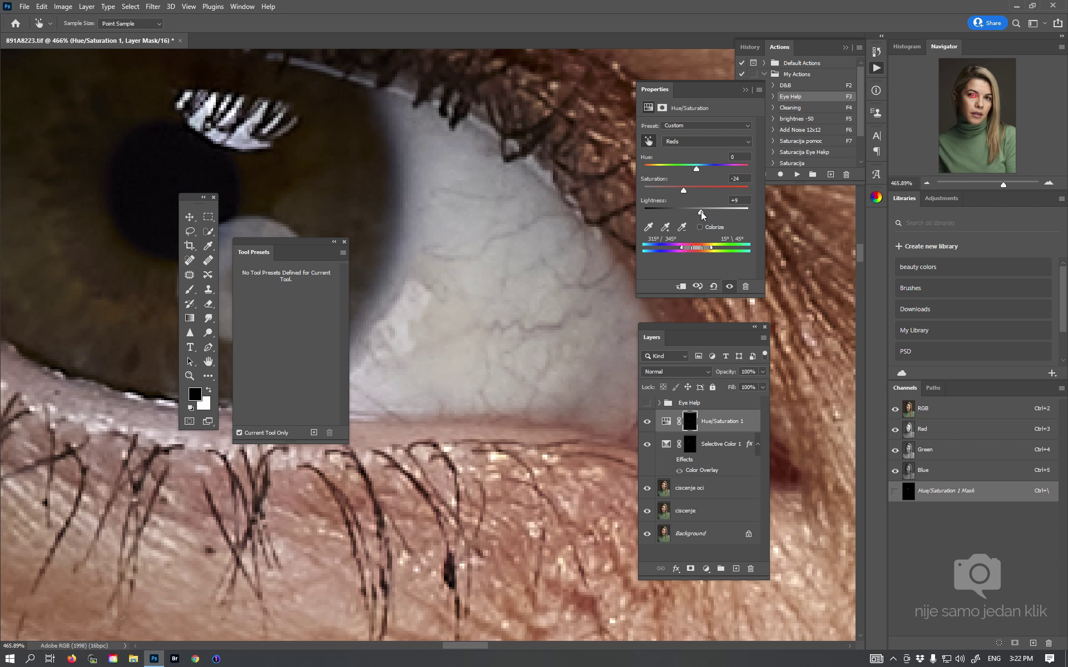
pyautogui.hotkey('ctrl', '1')
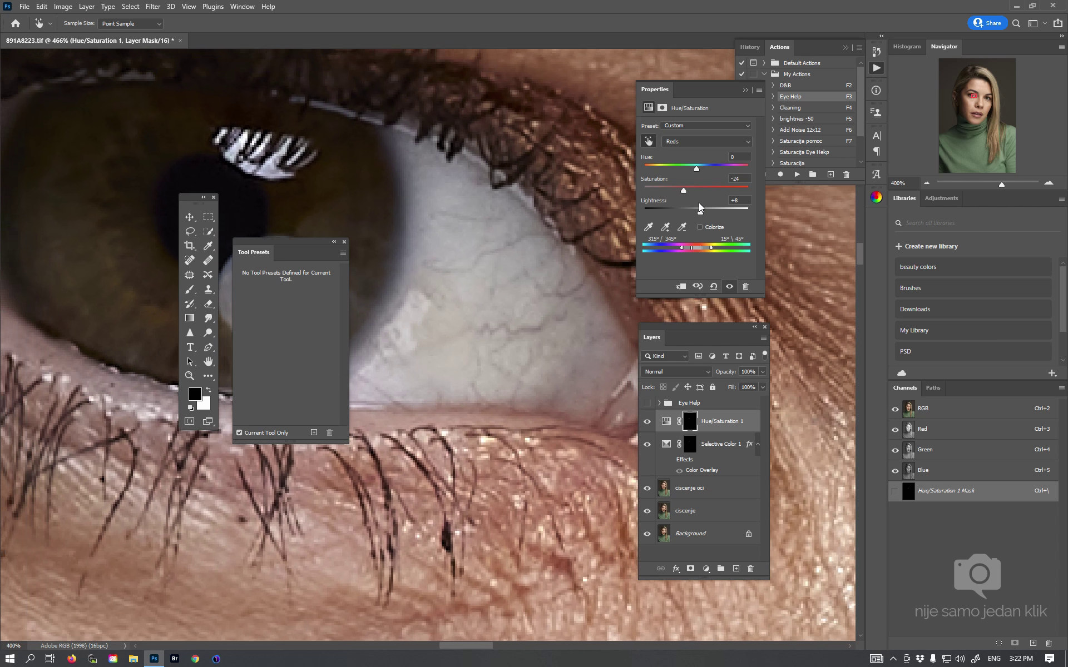
pyautogui.hotkey('ctrl', '-')
pyautogui.hotkey('ctrl', '-')
pyautogui.hotkey('ctrl', '-')
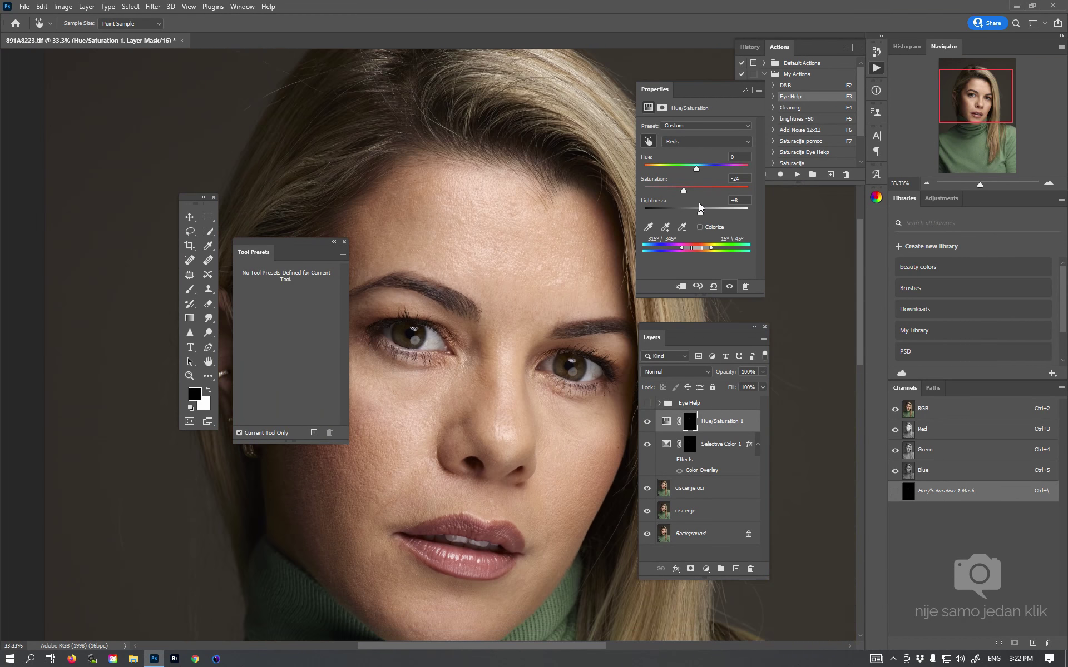
pyautogui.hotkey('ctrl', '-')
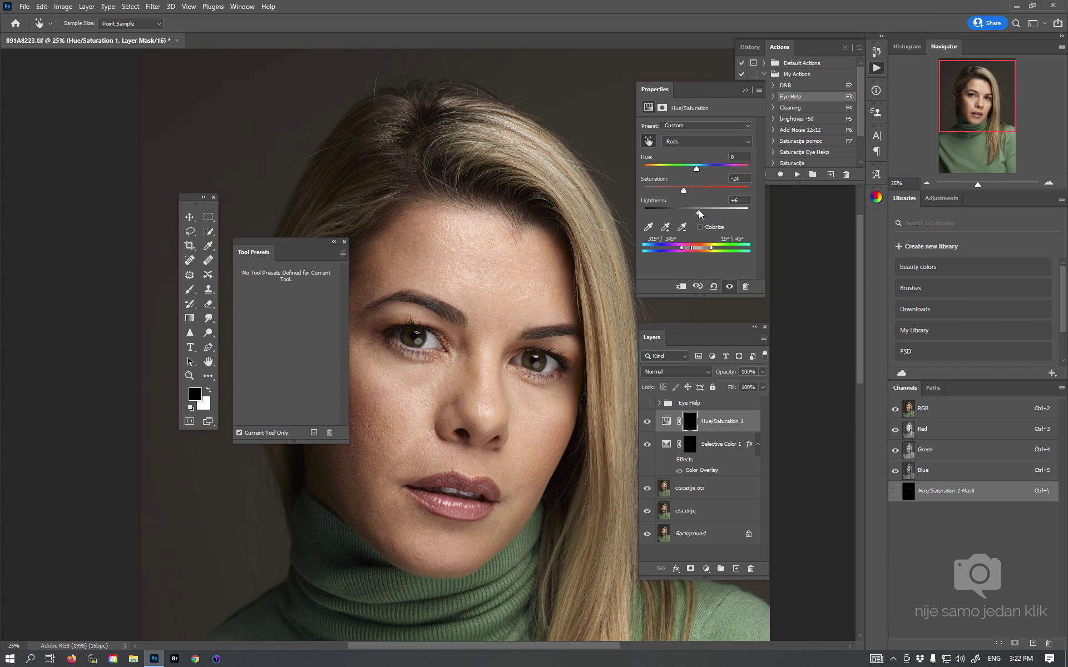
pyautogui.moveTo(685, 190); pyautogui.dragTo(689, 191)
# Run the Eye Help action, delete Layer 2, and show the Selective Color 1 mask's green overlay
pyautogui.press('F4')
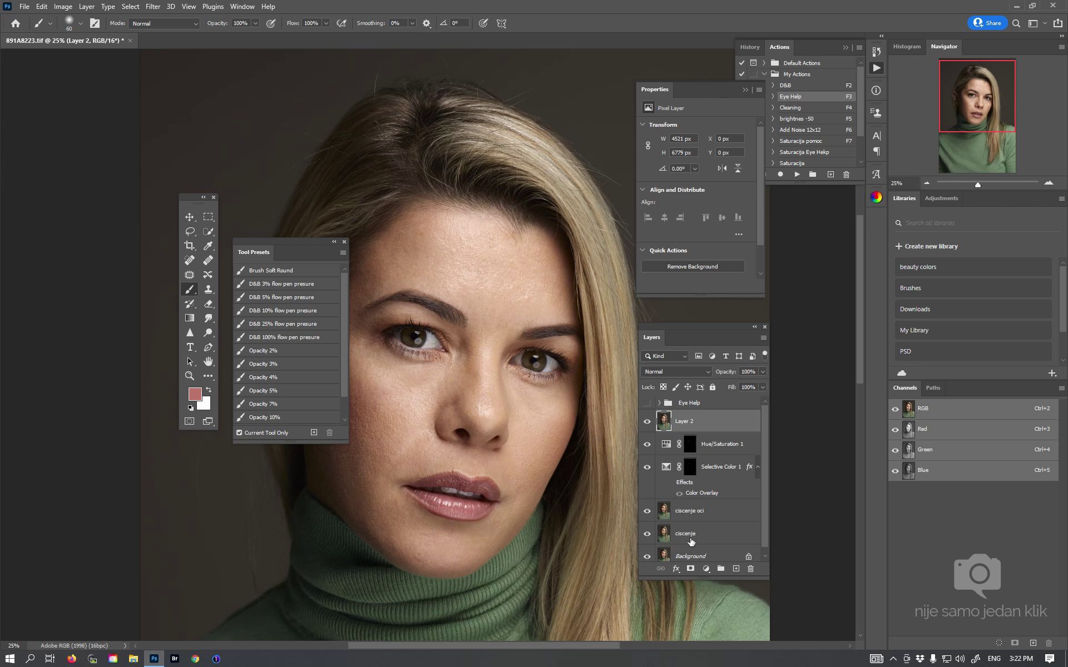
pyautogui.keyDown('shift'); pyautogui.click(694, 513); pyautogui.keyUp('shift')
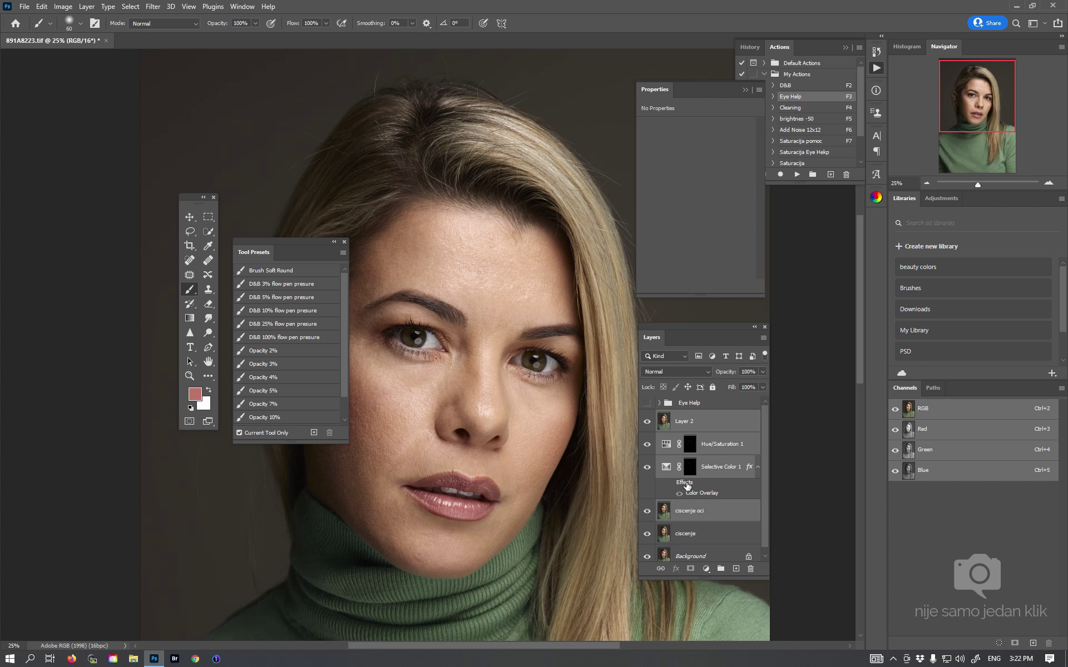
pyautogui.moveTo(664, 428); pyautogui.dragTo(751, 568)
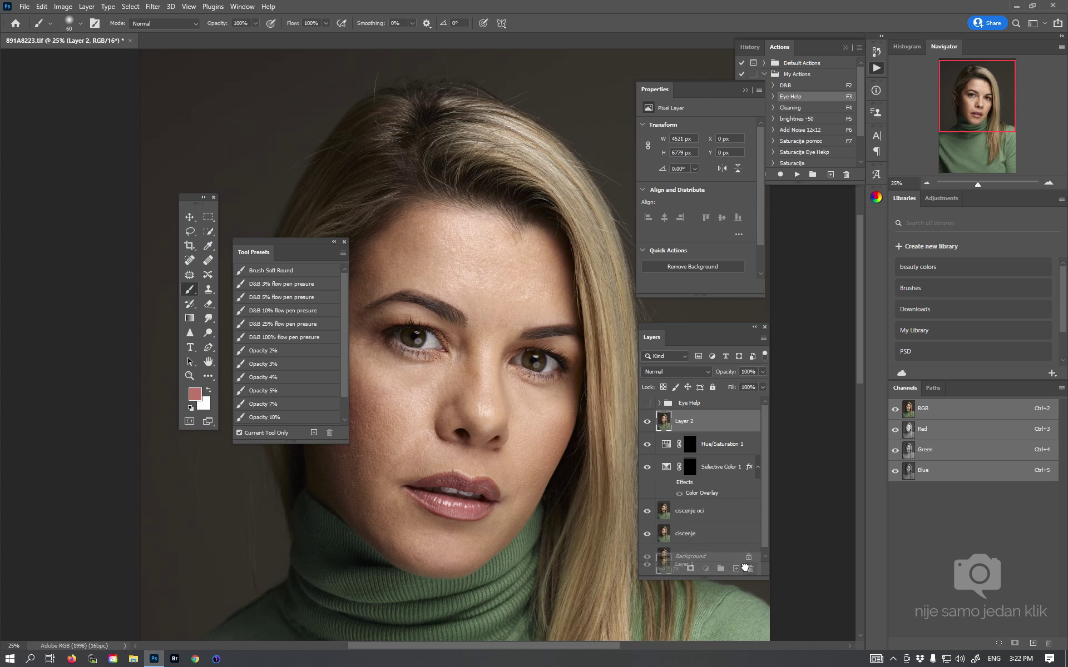
pyautogui.click(542, 369)
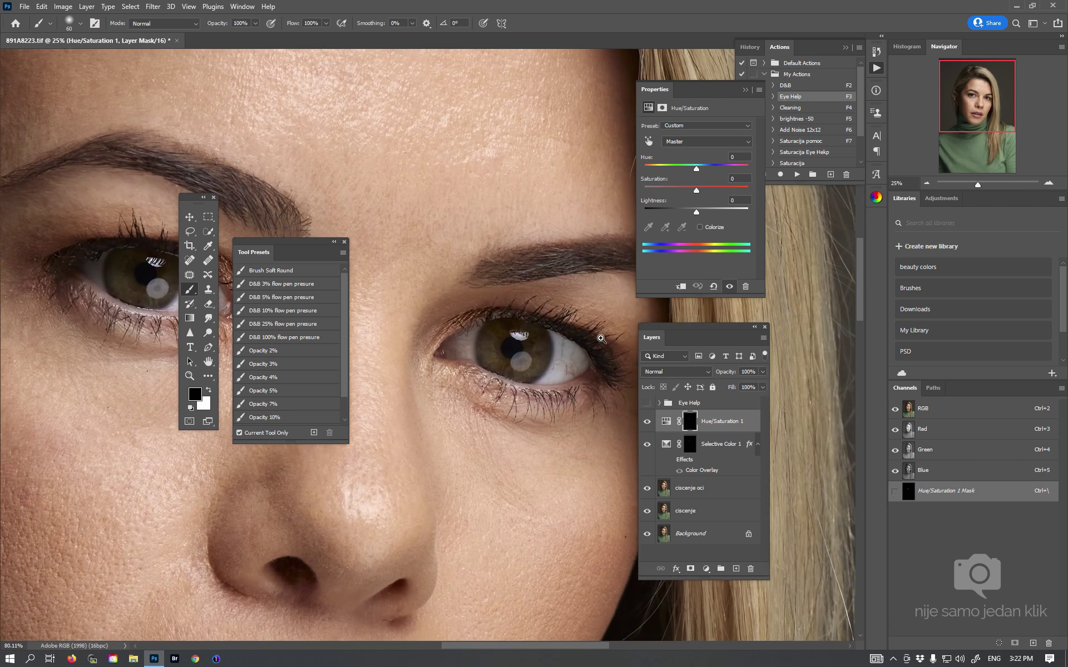
pyautogui.click(690, 448)
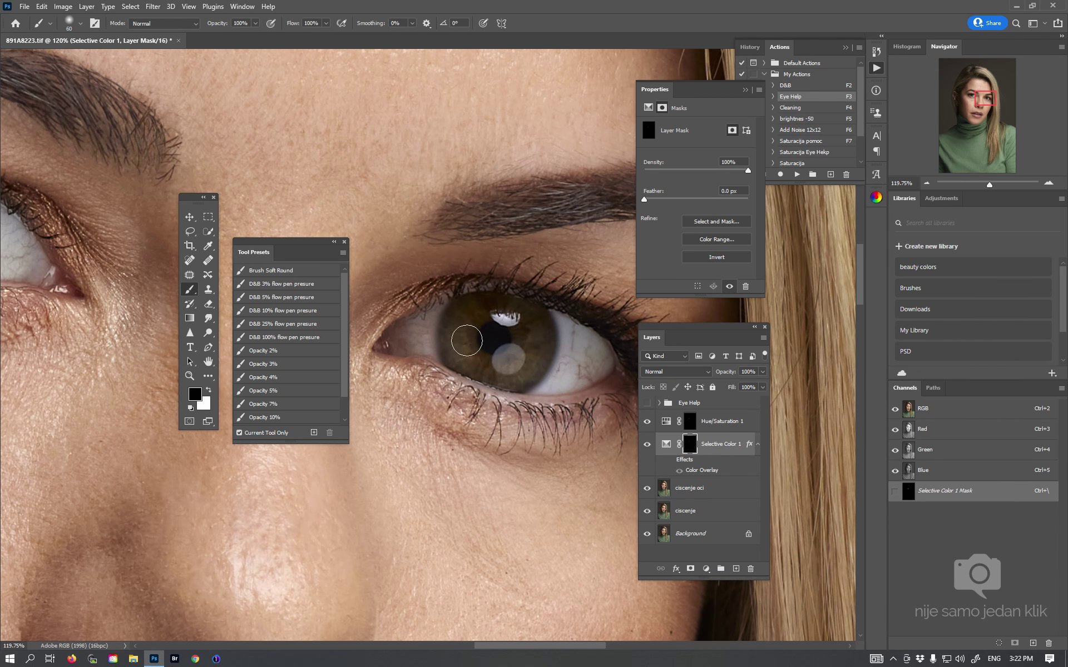
pyautogui.press('[')
pyautogui.press('[')
pyautogui.click(670, 462)
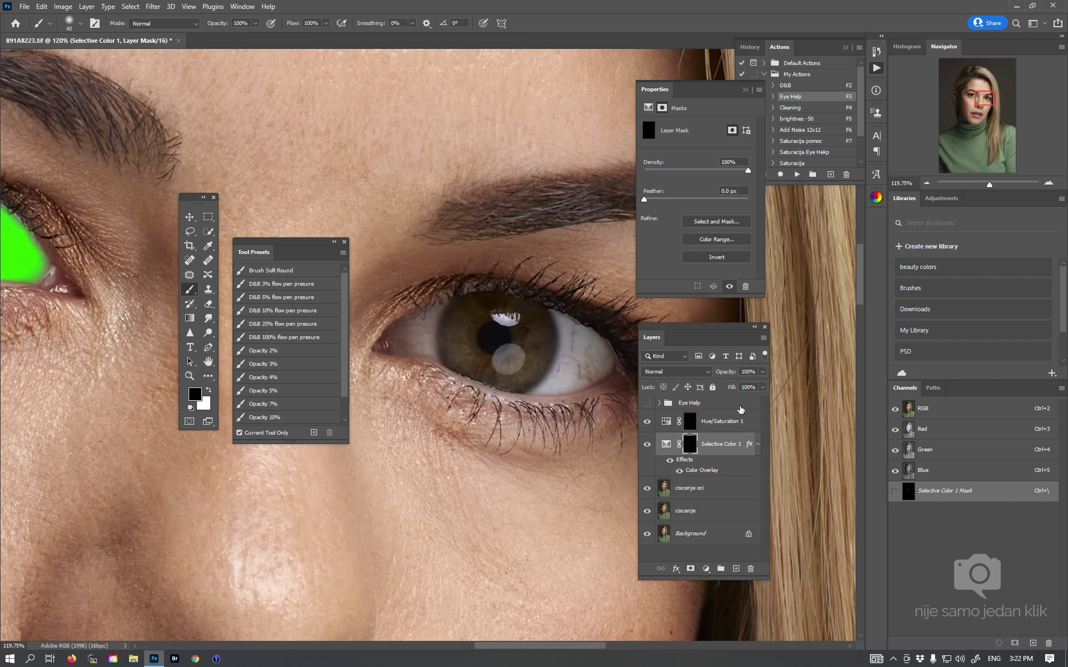
# Paint white on the mask over the inner and outer whites of the right eye, up to the iris
pyautogui.click(210, 391)
pyautogui.press('[')
pyautogui.press('[')
pyautogui.press('[')
pyautogui.moveTo(573, 378); pyautogui.dragTo(568, 322)
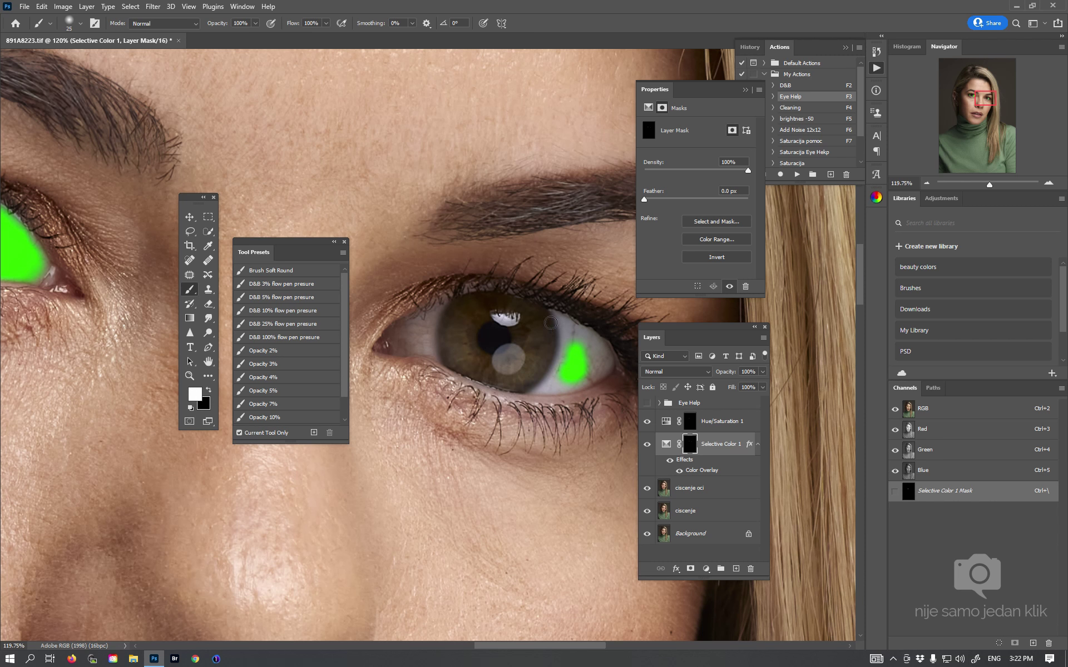
pyautogui.press(']')
pyautogui.moveTo(562, 324); pyautogui.dragTo(576, 388)
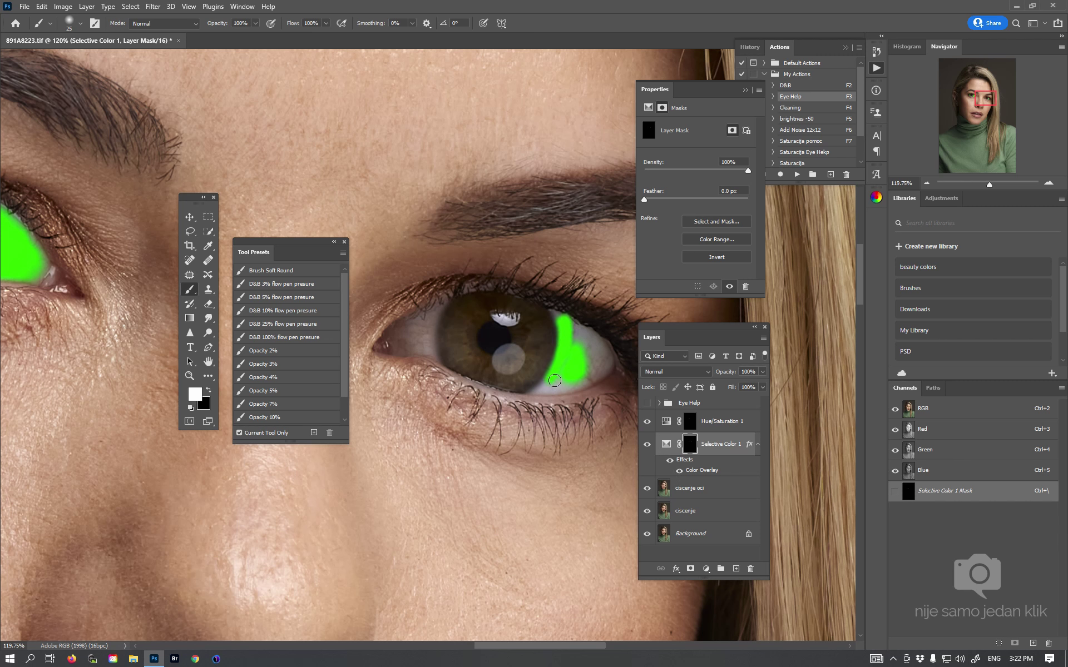
pyautogui.press(']')
pyautogui.moveTo(576, 389)
pyautogui.mouseDown()
pyautogui.moveTo(587, 344)
pyautogui.moveTo(562, 315)
pyautogui.mouseUp()
pyautogui.press('[')
pyautogui.press(']')
pyautogui.moveTo(429, 315); pyautogui.dragTo(411, 347)
pyautogui.press('[')
pyautogui.moveTo(411, 347)
pyautogui.mouseDown()
pyautogui.moveTo(441, 309)
pyautogui.moveTo(420, 322)
pyautogui.moveTo(396, 367)
pyautogui.mouseUp()
pyautogui.press(']')
# Trim mask spill in black along the iris and lower eyelid, then hide the green overlay
pyautogui.click(205, 393)
pyautogui.press(']')
pyautogui.press(']')
pyautogui.press(']')
pyautogui.moveTo(459, 328)
pyautogui.mouseDown()
pyautogui.moveTo(464, 362)
pyautogui.moveTo(514, 378)
pyautogui.moveTo(539, 324)
pyautogui.moveTo(523, 378)
pyautogui.moveTo(539, 326)
pyautogui.mouseUp()
pyautogui.press(']')
pyautogui.press(']')
pyautogui.press(']')
pyautogui.moveTo(660, 341); pyautogui.dragTo(712, 346)
pyautogui.press('[')
pyautogui.moveTo(539, 419); pyautogui.dragTo(633, 412)
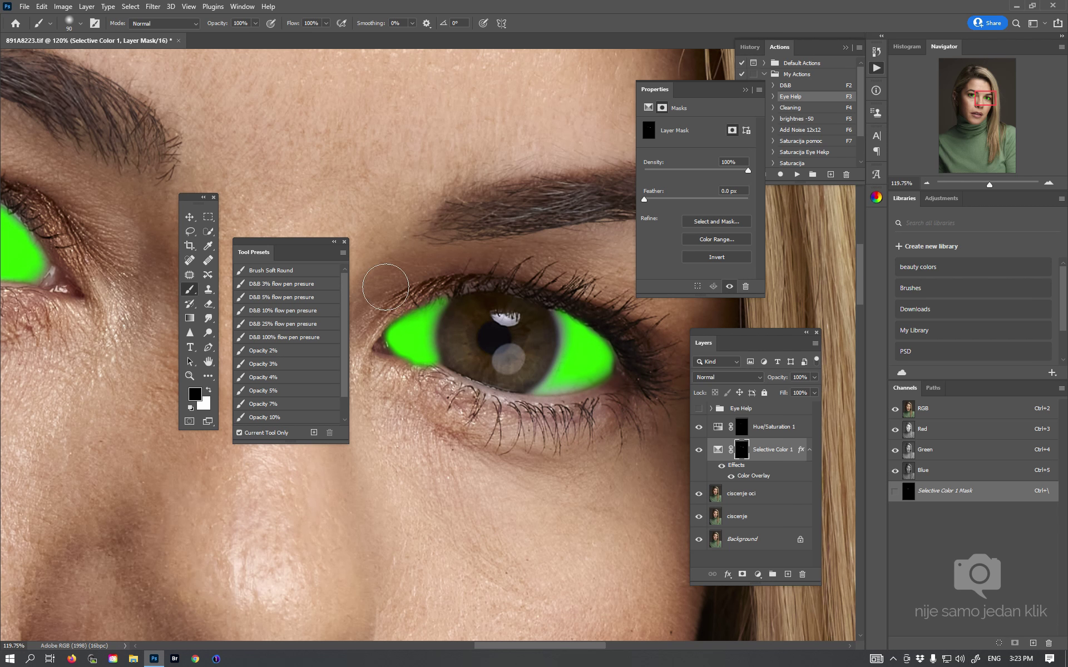
pyautogui.press('[')
pyautogui.press('[')
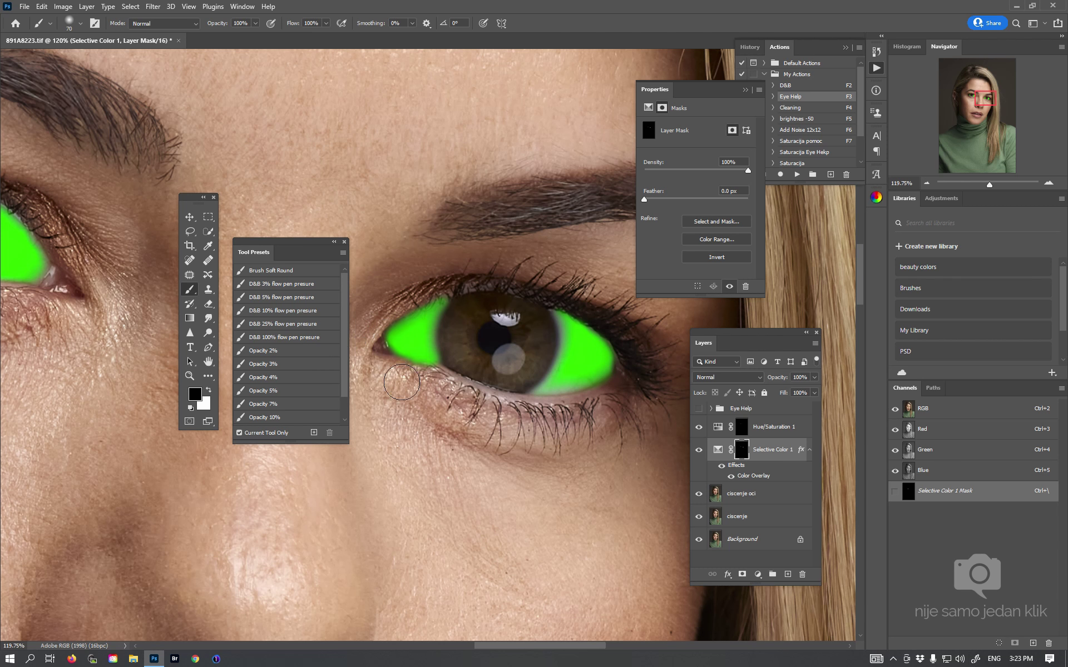
pyautogui.press(']')
pyautogui.press(']')
pyautogui.press(']')
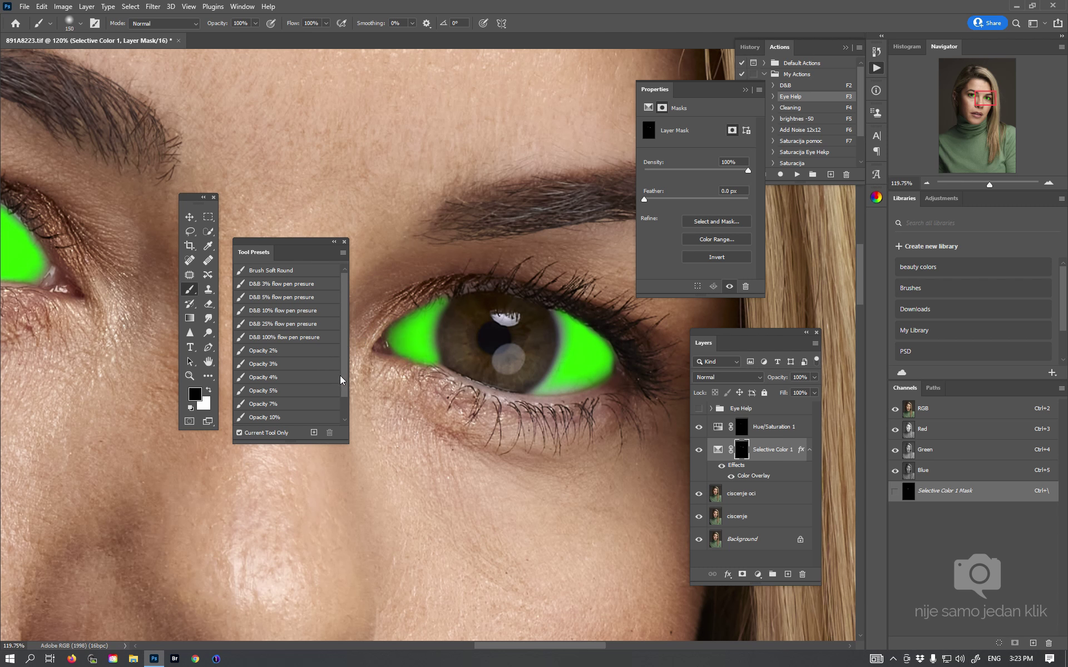
pyautogui.click(718, 467)
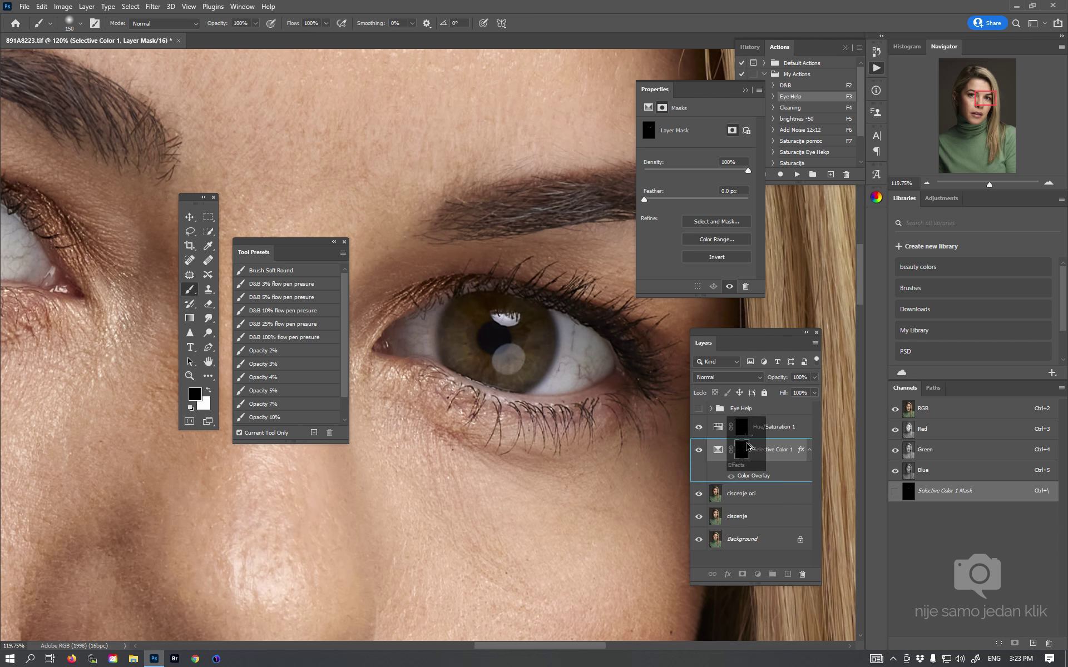
# Copy the eye-white mask onto Hue/Saturation 1, replacing its existing mask
pyautogui.moveTo(745, 457); pyautogui.dragTo(742, 427)
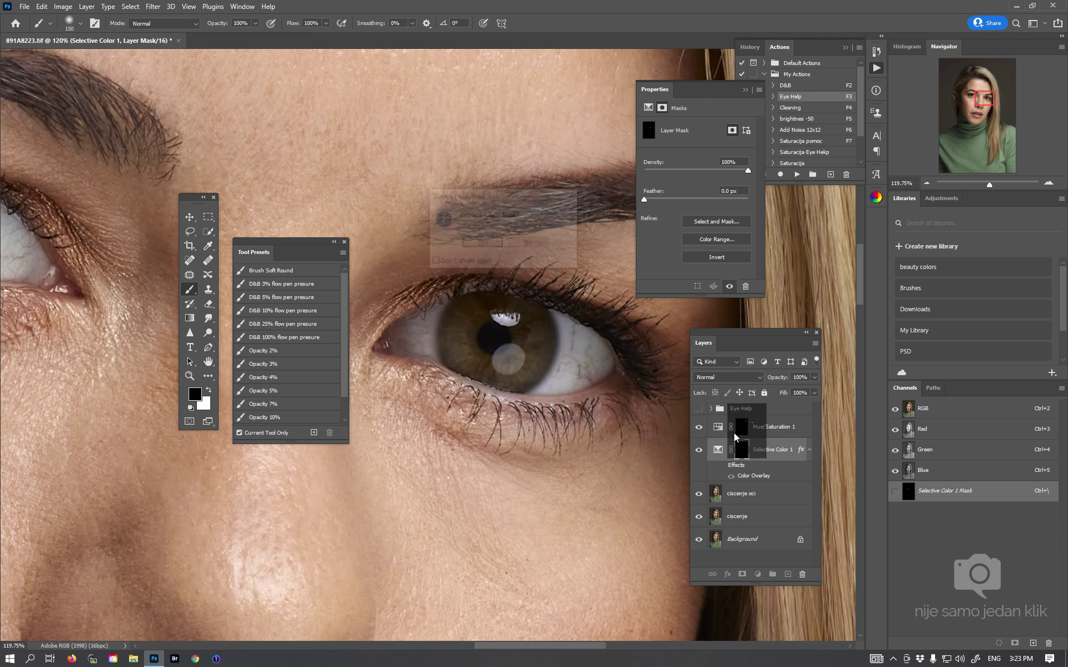
pyautogui.click(490, 246)
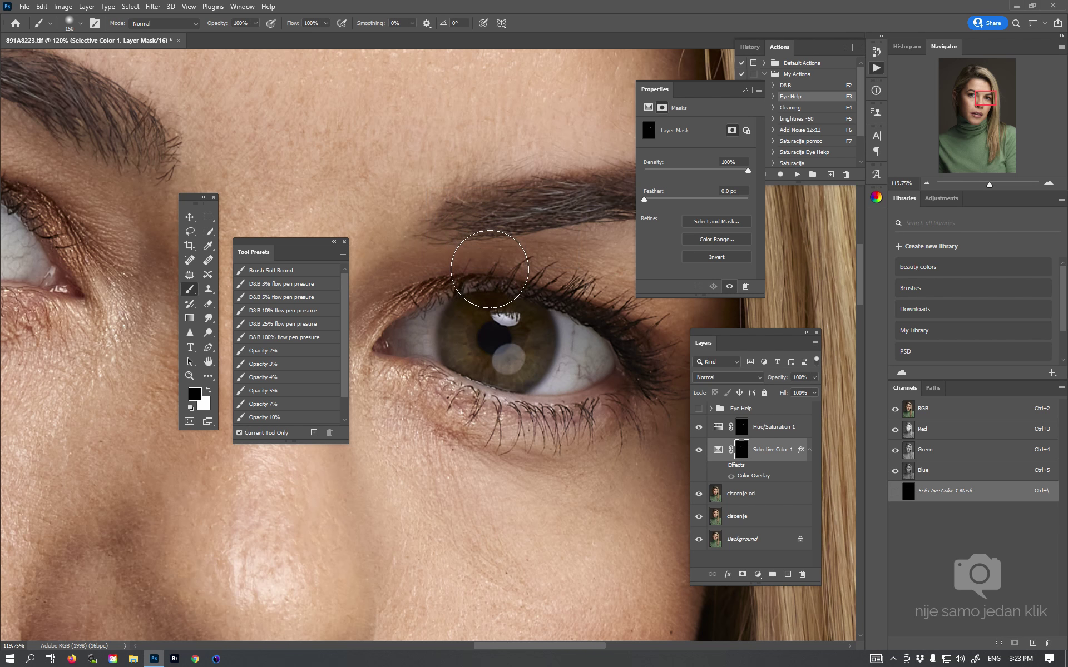
pyautogui.click(758, 435)
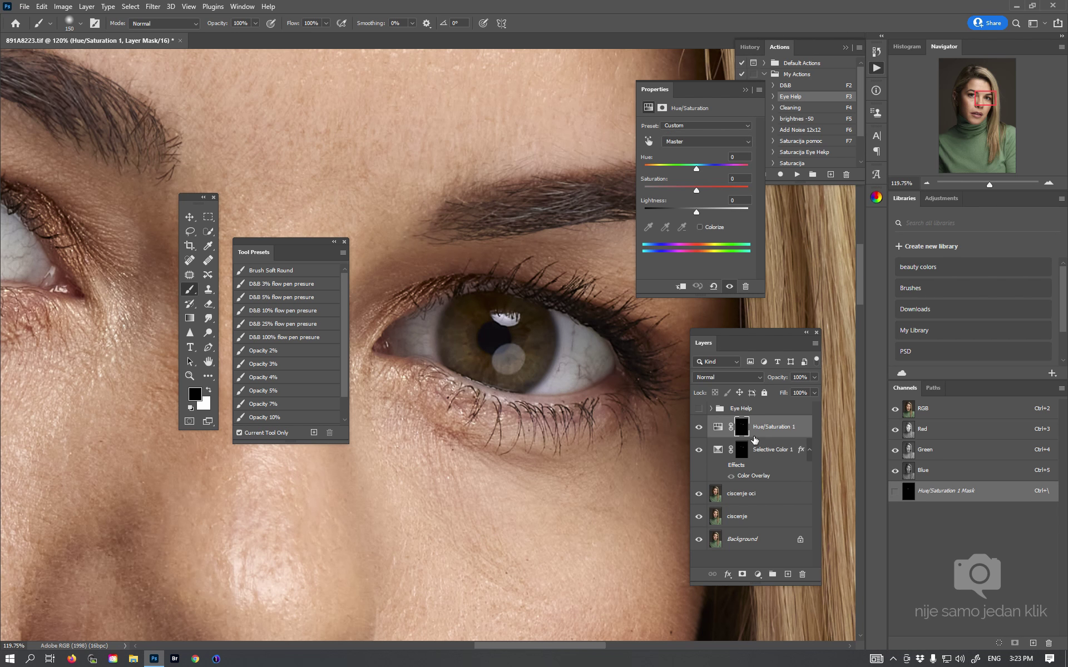
# Merge the eye correction layers into one layer named 'oci' and save the file
pyautogui.hotkey('ctrl', 'shift', 'alt', 'e')
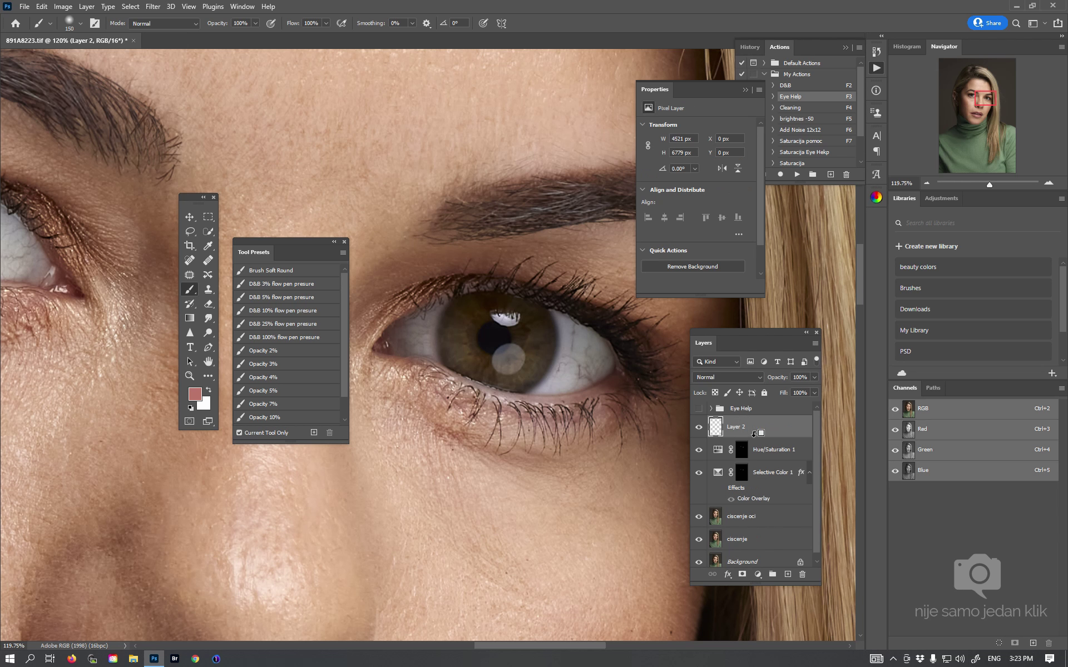
pyautogui.rightClick(779, 502)
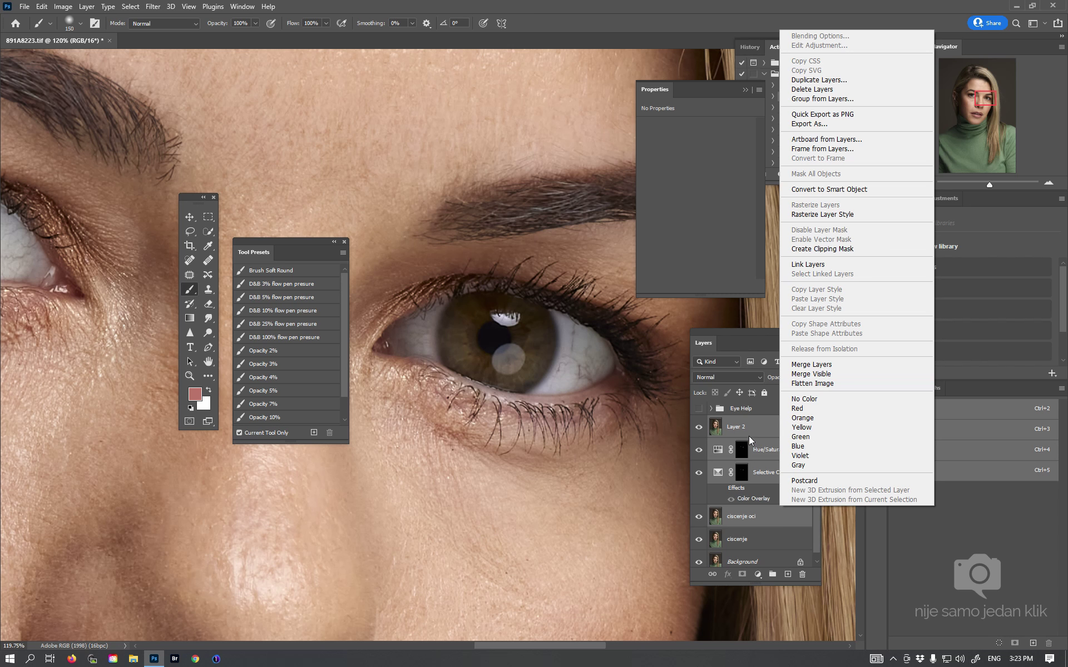
pyautogui.click(818, 365)
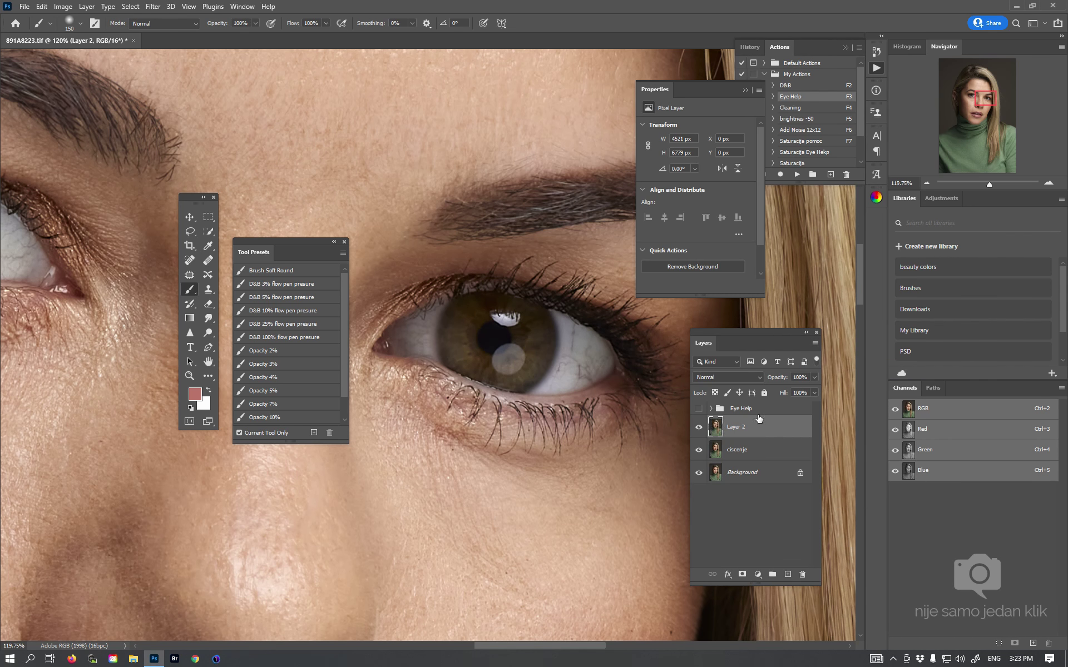
pyautogui.doubleClick(733, 428)
pyautogui.write('oci')
pyautogui.press('Return')
pyautogui.click(190, 217)
pyautogui.hotkey('ctrl', 's')
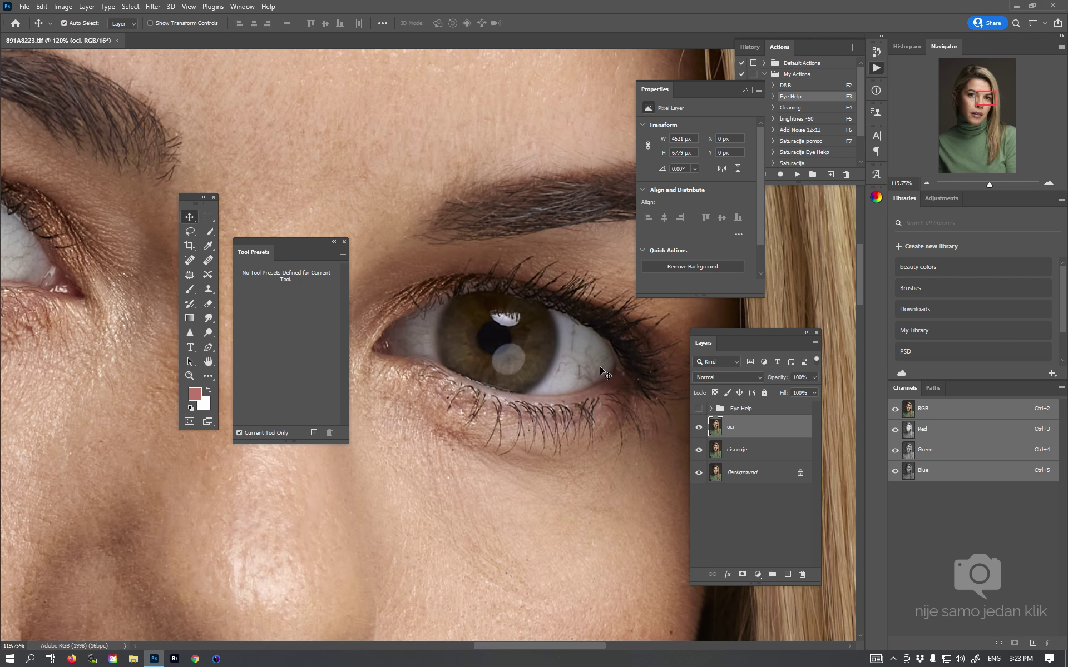
# Clone out dark veins on the eye white with the 03 lighten soft micro Clone Stamp preset
pyautogui.scroll(5, 575, 375)
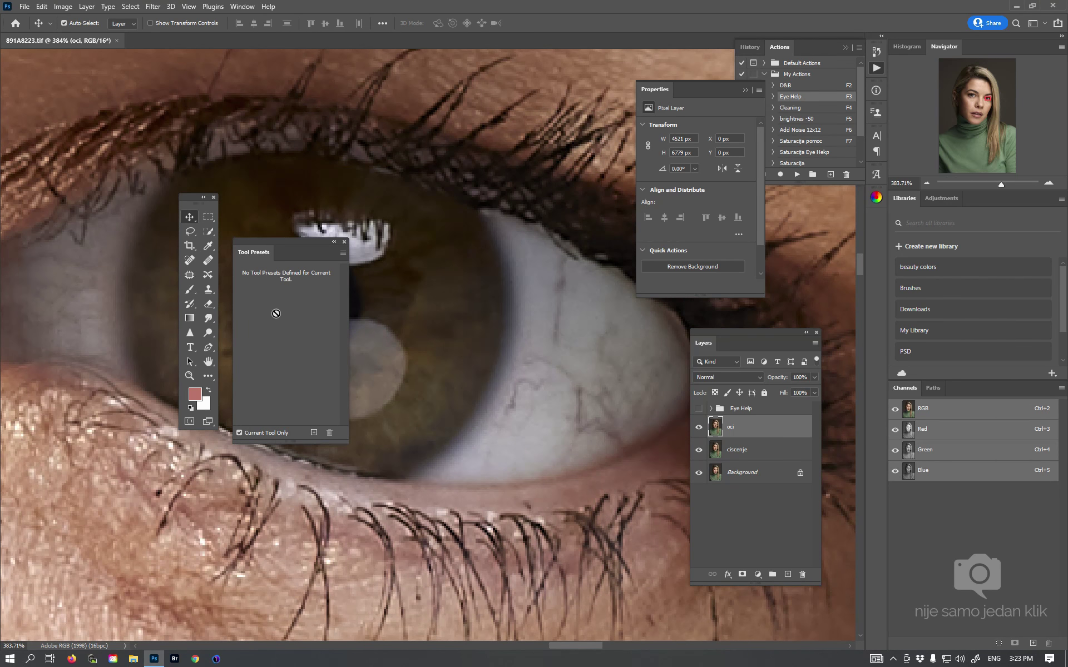
pyautogui.click(209, 289)
pyautogui.click(283, 378)
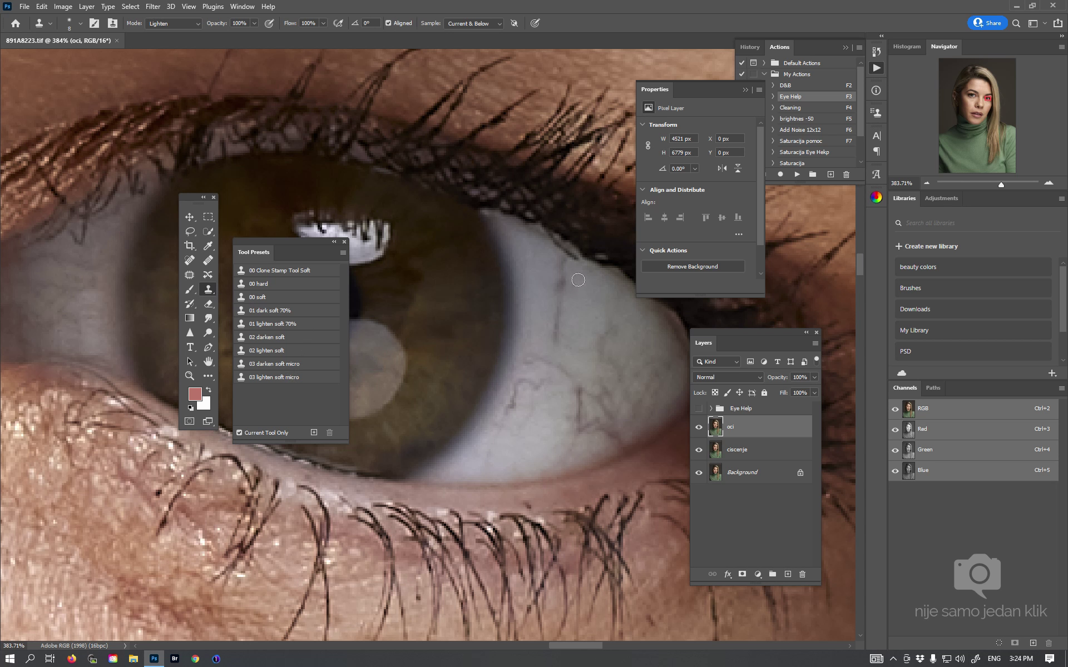
pyautogui.moveTo(565, 271); pyautogui.dragTo(562, 271)
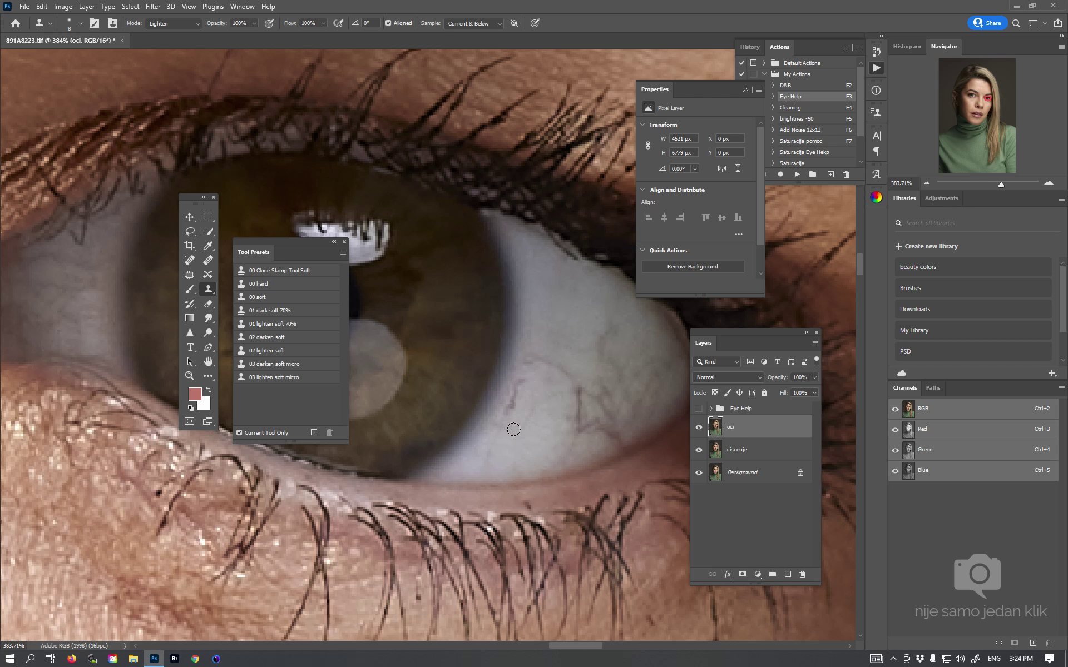
pyautogui.moveTo(508, 409); pyautogui.dragTo(511, 412)
pyautogui.moveTo(576, 427); pyautogui.dragTo(583, 420)
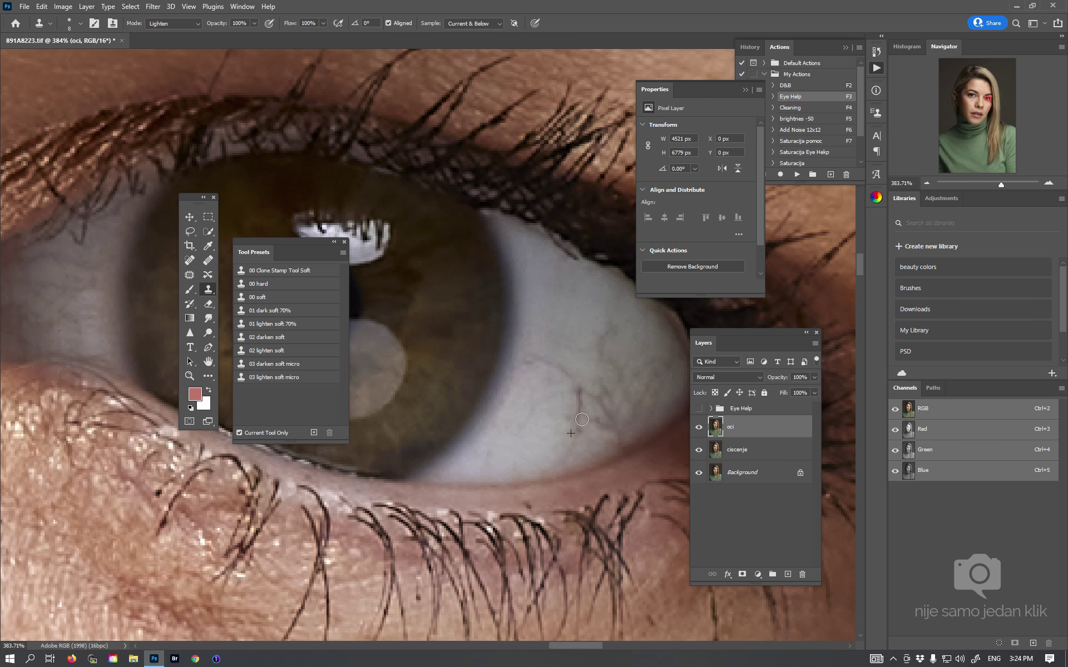
pyautogui.hotkey('ctrl', 'z')
# Lighten the remaining dark vein mark on the lower eye white with further clone strokes
pyautogui.scroll(2, 594, 402)
pyautogui.scroll(-2, 562, 383)
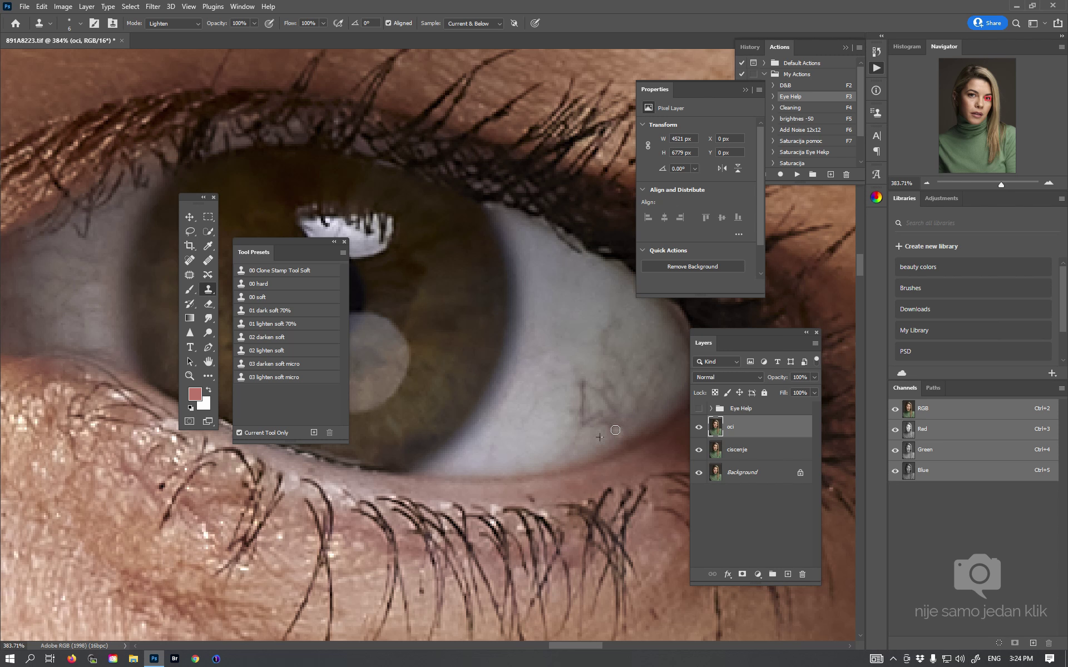
pyautogui.moveTo(606, 440); pyautogui.dragTo(580, 416)
pyautogui.scroll(2, 637, 412)
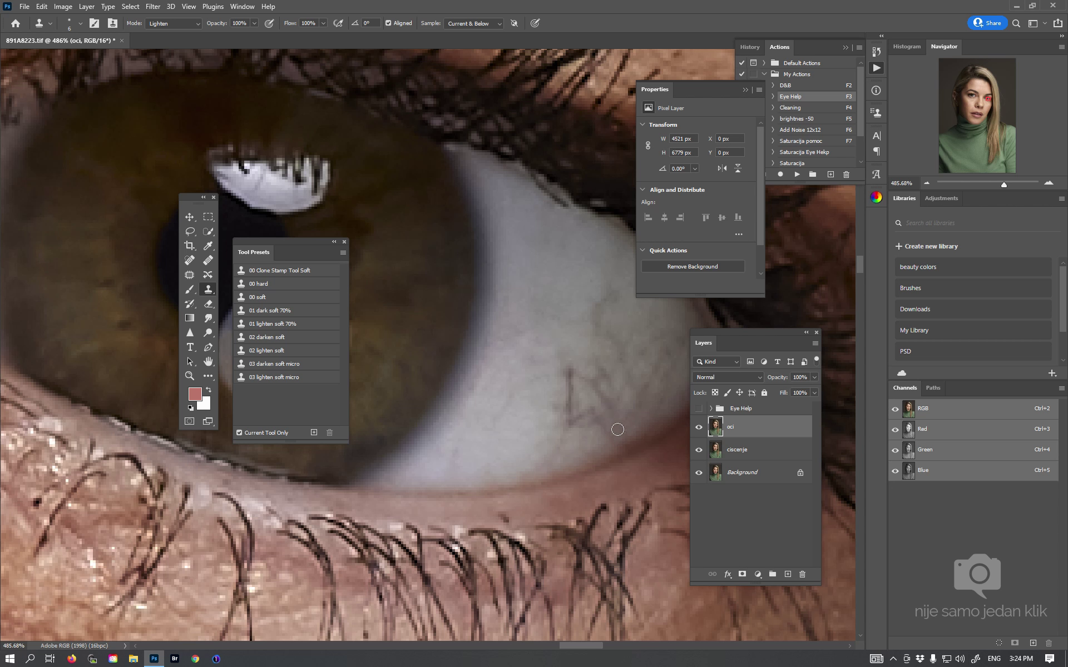
pyautogui.moveTo(609, 427)
pyautogui.mouseDown()
pyautogui.moveTo(575, 416)
pyautogui.moveTo(575, 384)
pyautogui.mouseUp()
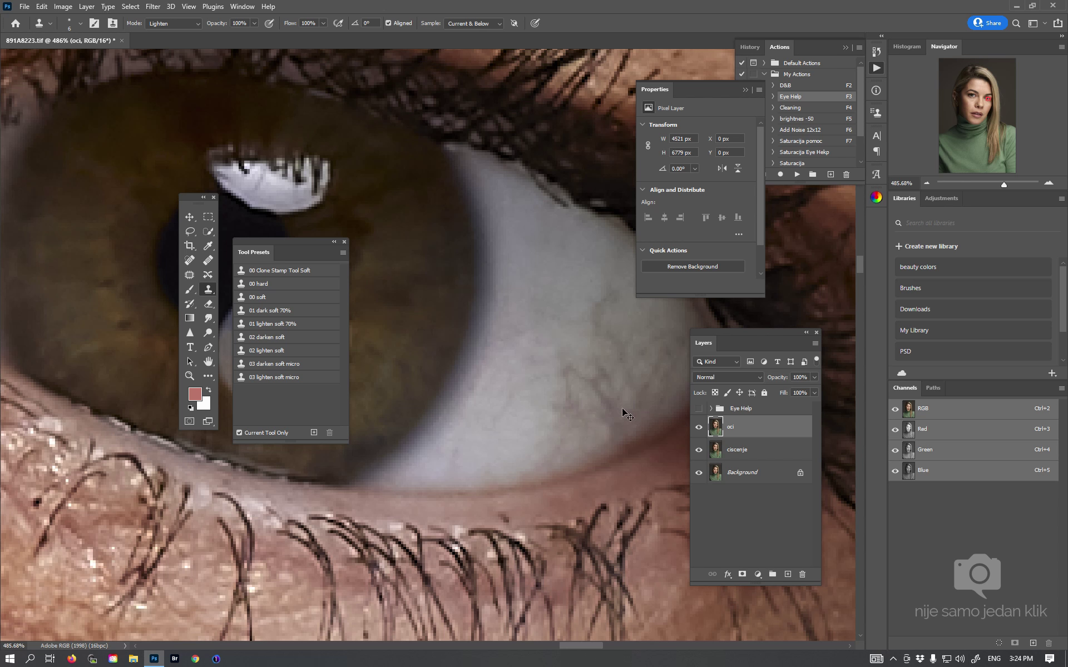
pyautogui.click(210, 257)
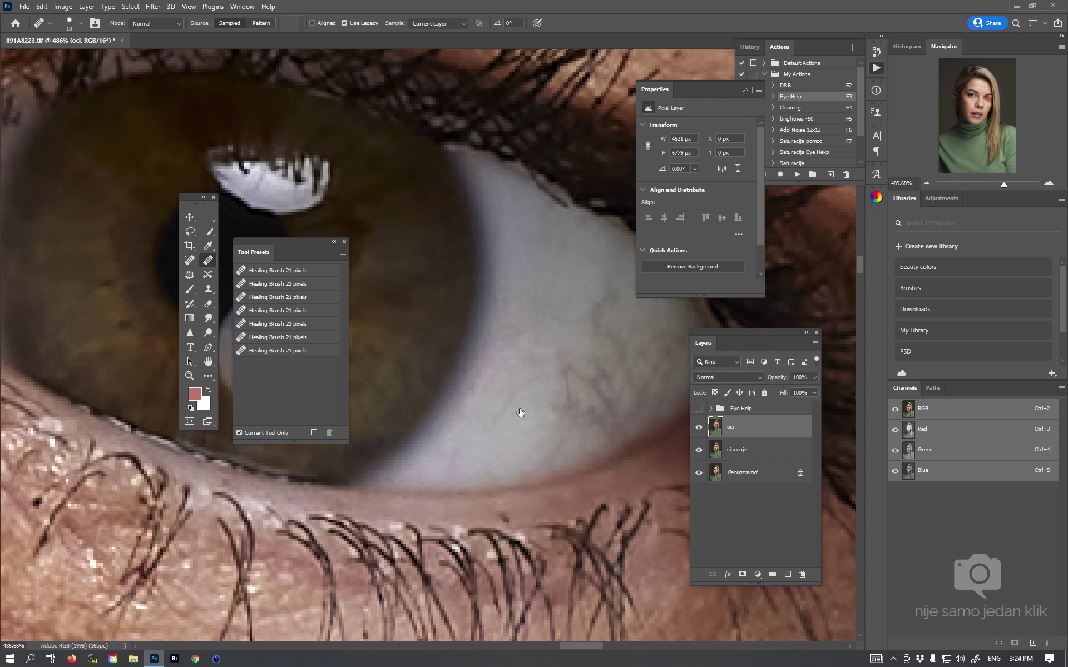
# Heal the dark veins across the lower and upper eye white with the Healing Brush
pyautogui.moveTo(612, 423)
pyautogui.mouseDown()
pyautogui.moveTo(587, 439)
pyautogui.moveTo(562, 373)
pyautogui.mouseUp()
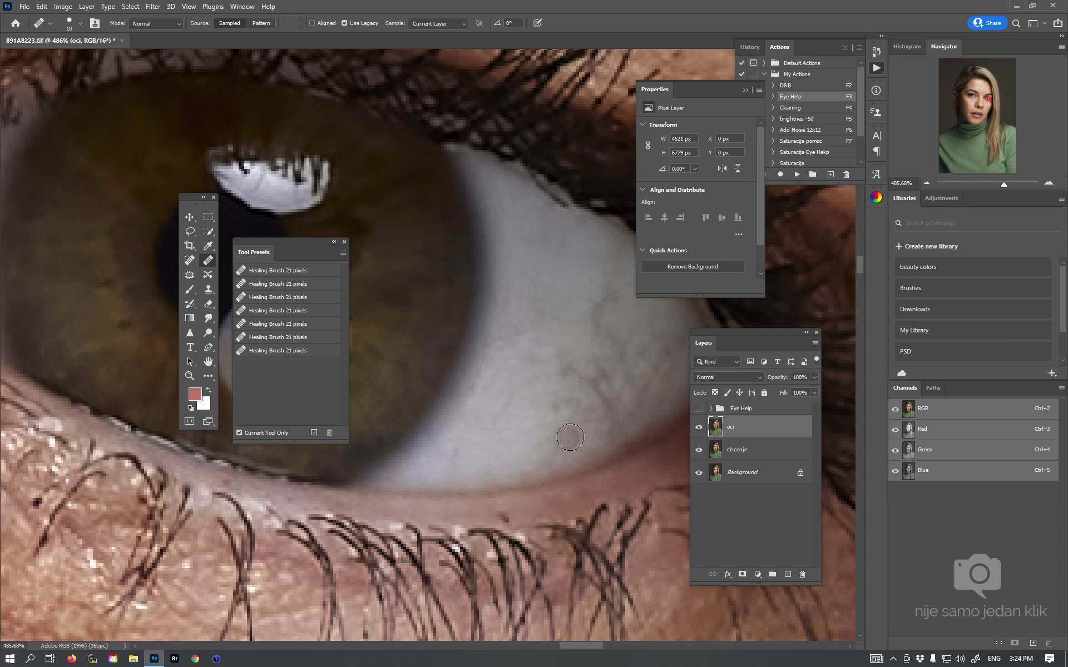
pyautogui.moveTo(607, 425)
pyautogui.mouseDown()
pyautogui.moveTo(598, 377)
pyautogui.moveTo(540, 389)
pyautogui.moveTo(579, 428)
pyautogui.moveTo(543, 357)
pyautogui.mouseUp()
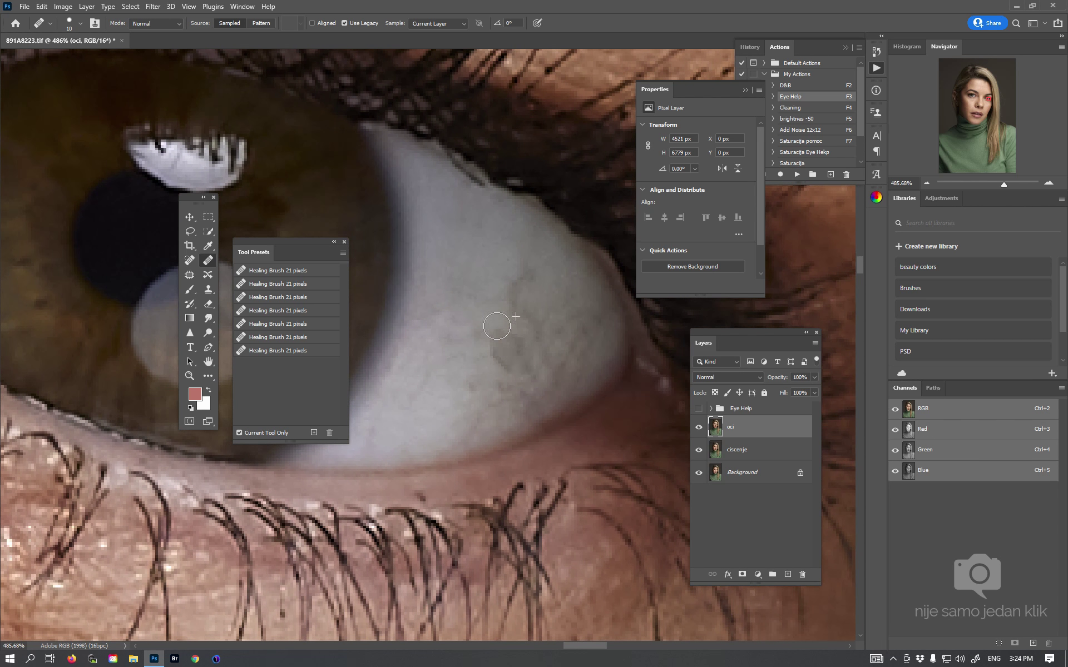
pyautogui.moveTo(526, 311)
pyautogui.mouseDown()
pyautogui.moveTo(524, 271)
pyautogui.moveTo(546, 334)
pyautogui.moveTo(529, 295)
pyautogui.moveTo(555, 327)
pyautogui.moveTo(514, 342)
pyautogui.mouseUp()
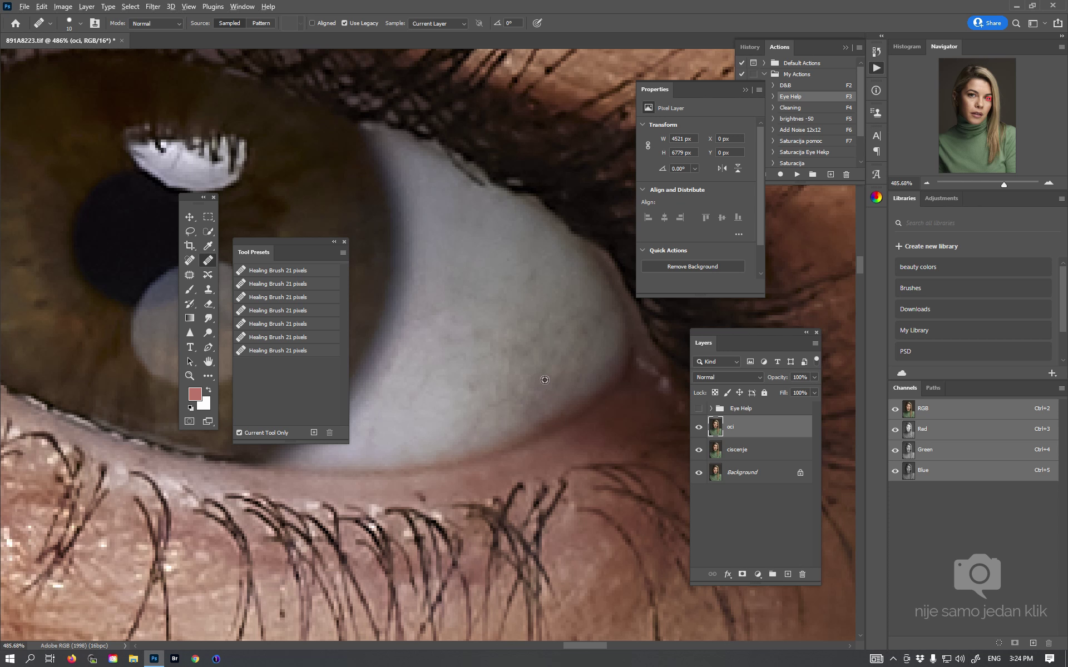
pyautogui.click(534, 333)
pyautogui.scroll(-5, 537, 343)
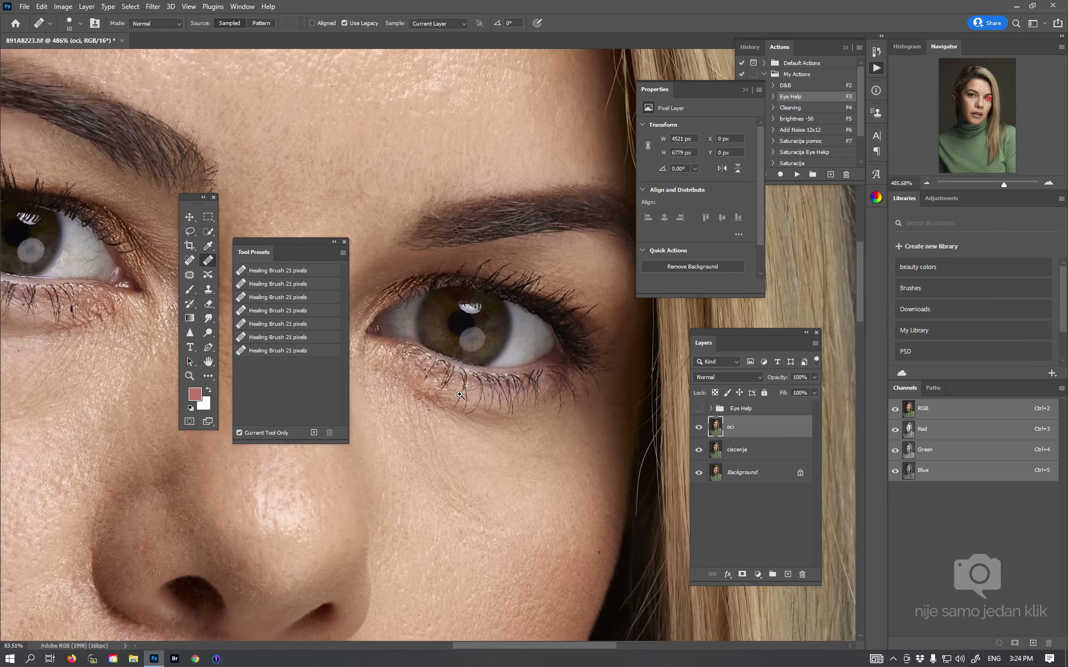
pyautogui.scroll(5, 537, 343)
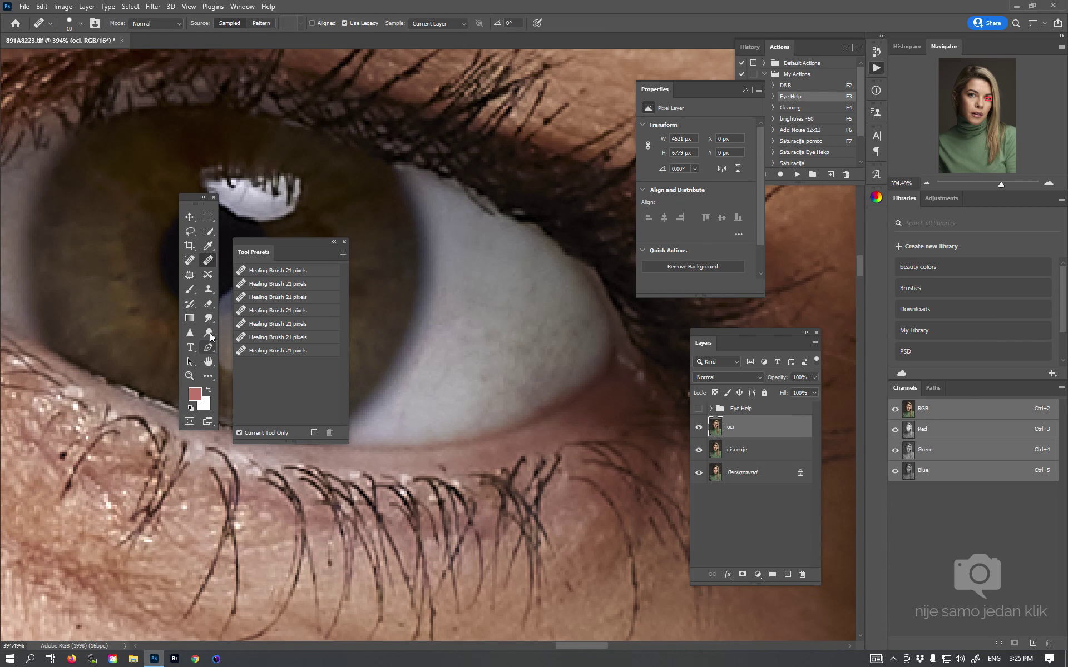
# Sample clean eye white and clone over it, undo a too-light streak, then zoom out to the face
pyautogui.click(208, 289)
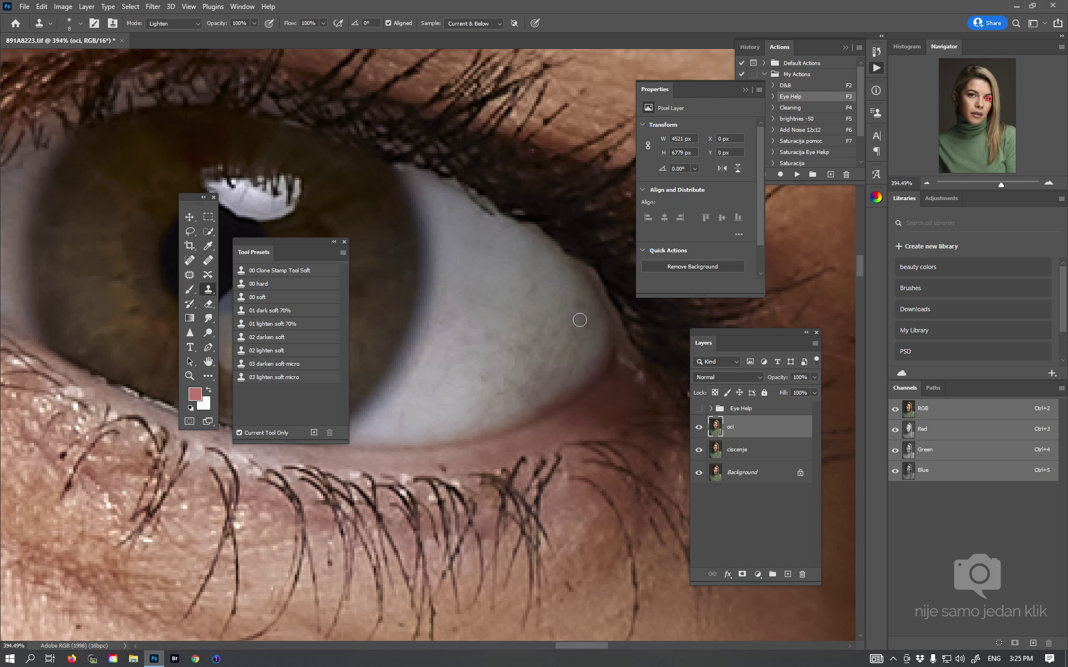
pyautogui.keyDown('alt'); pyautogui.click(584, 346); pyautogui.keyUp('alt')
pyautogui.keyDown('alt'); pyautogui.click(551, 284); pyautogui.keyUp('alt')
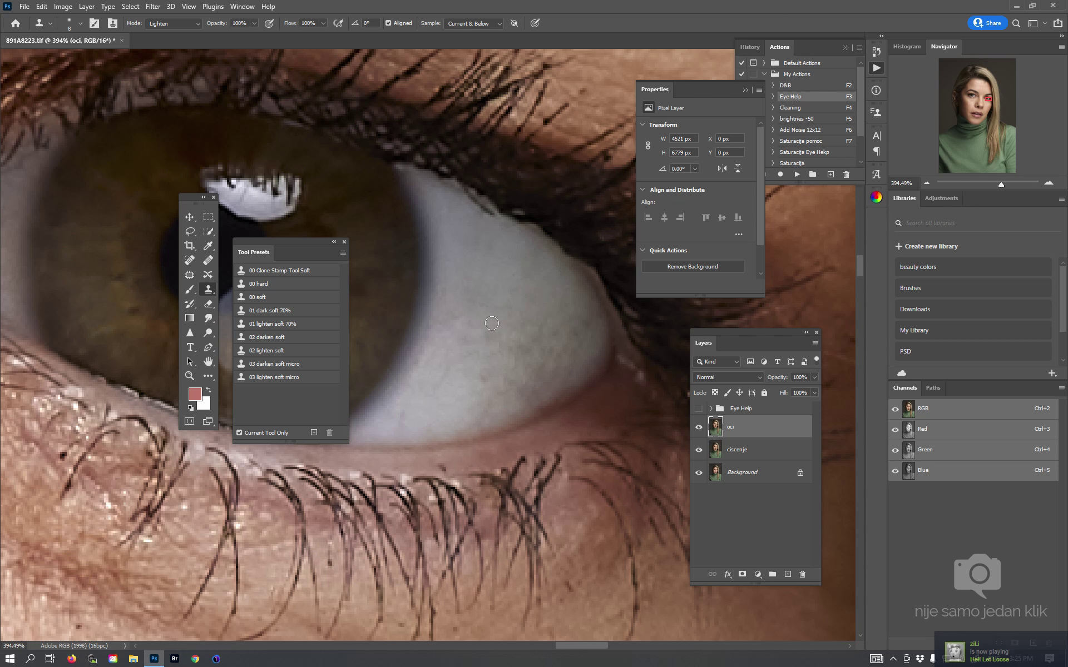
pyautogui.moveTo(526, 340); pyautogui.dragTo(501, 384)
pyautogui.hotkey('ctrl', 'z')
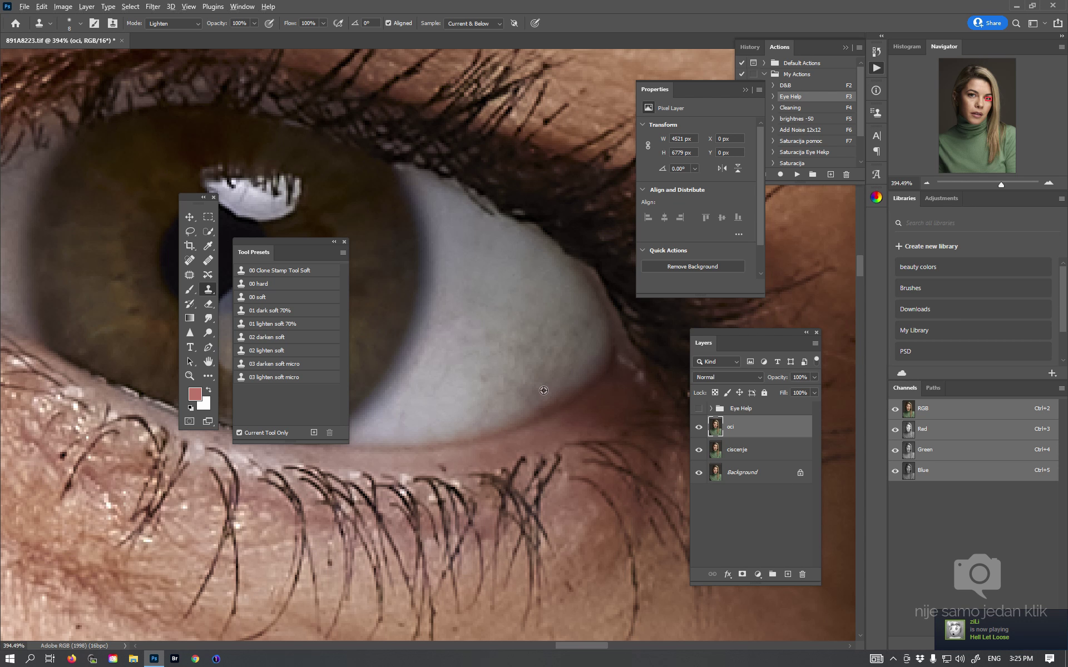
pyautogui.click(190, 217)
pyautogui.moveTo(509, 366)
pyautogui.mouseDown()
pyautogui.moveTo(416, 424)
pyautogui.moveTo(249, 314)
pyautogui.mouseUp()
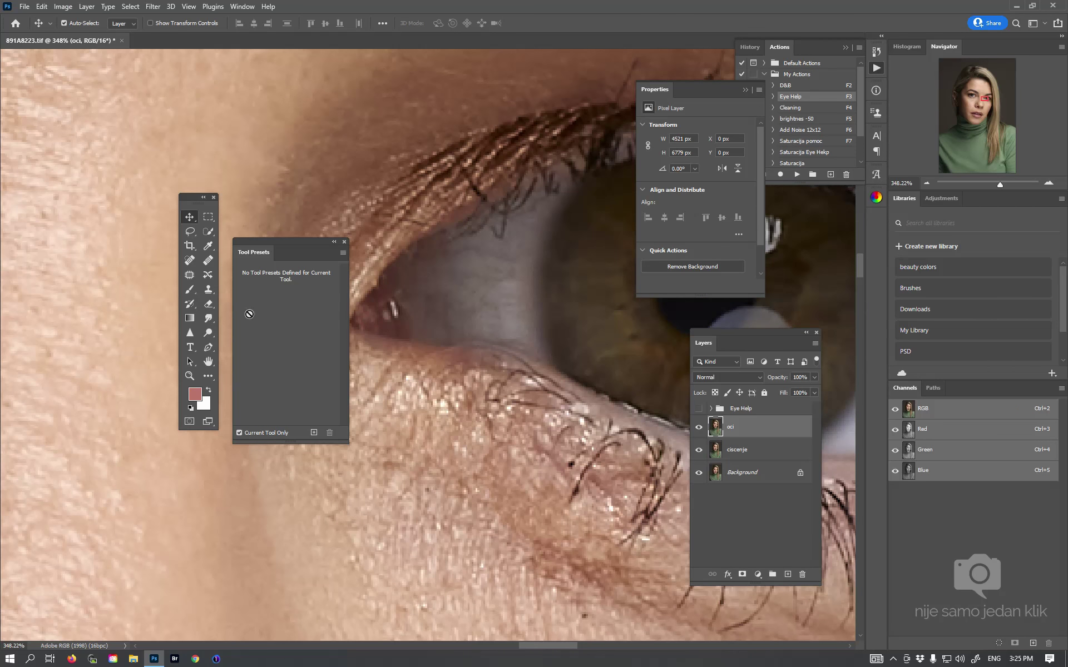
# Clone over veins near the inner eye corner and across the eye white
pyautogui.click(211, 289)
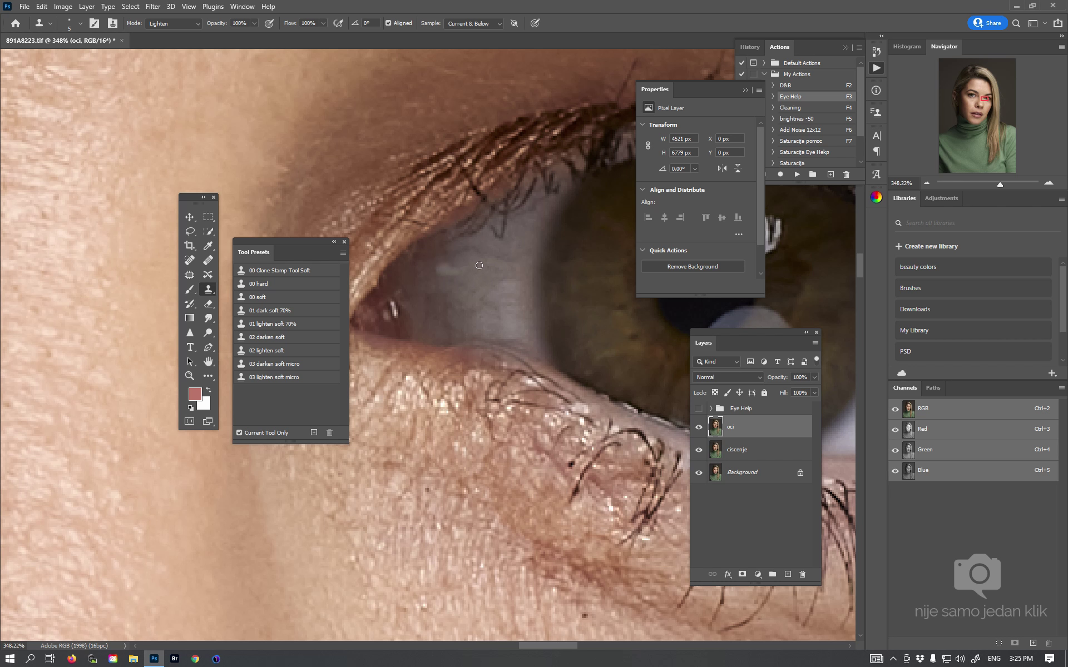
pyautogui.moveTo(453, 325); pyautogui.dragTo(440, 323)
pyautogui.moveTo(448, 250); pyautogui.dragTo(531, 250)
# Zoom in on the other eye and clone out the veins beside its iris
pyautogui.hotkey('ctrl', '0')
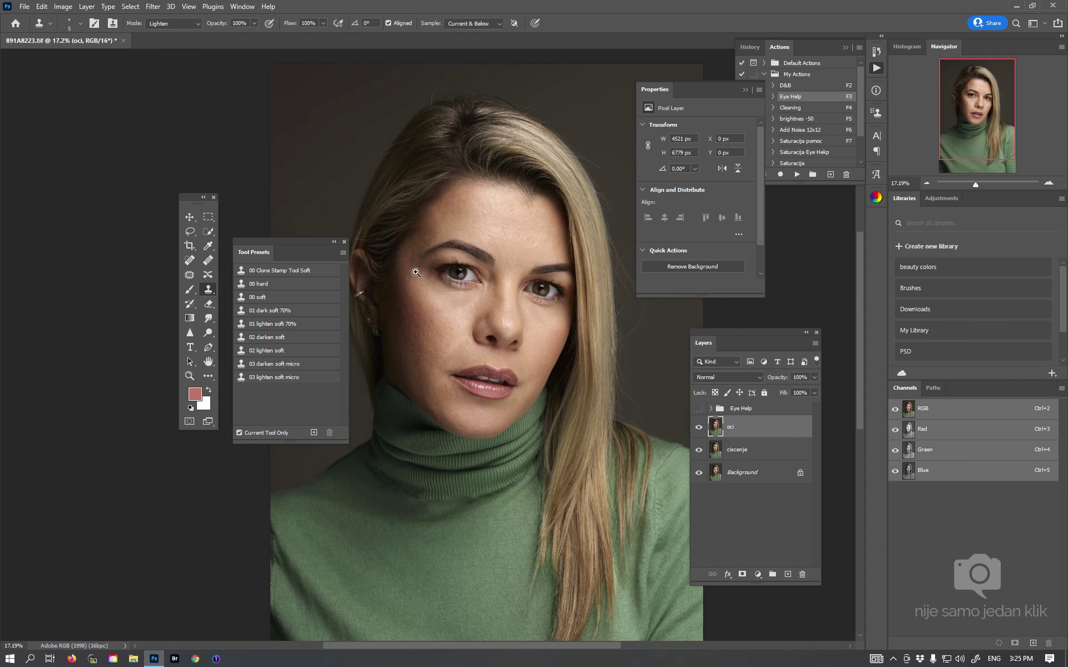
pyautogui.moveTo(416, 273); pyautogui.dragTo(507, 219)
pyautogui.moveTo(505, 276)
pyautogui.mouseDown()
pyautogui.moveTo(406, 285)
pyautogui.moveTo(477, 327)
pyautogui.mouseUp()
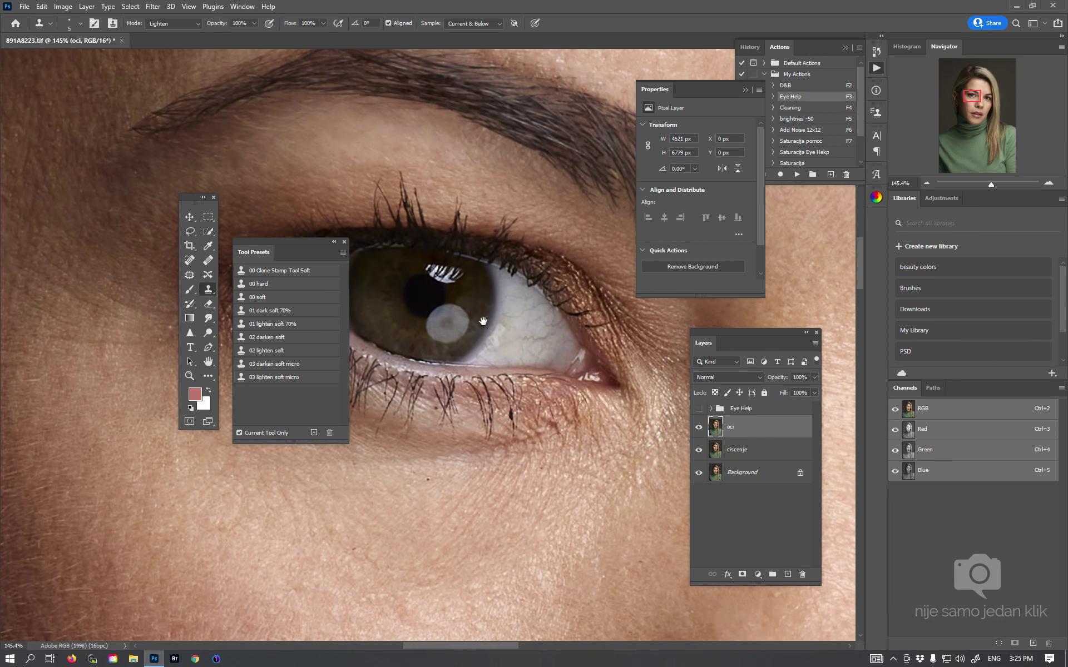
pyautogui.moveTo(550, 334); pyautogui.dragTo(575, 334)
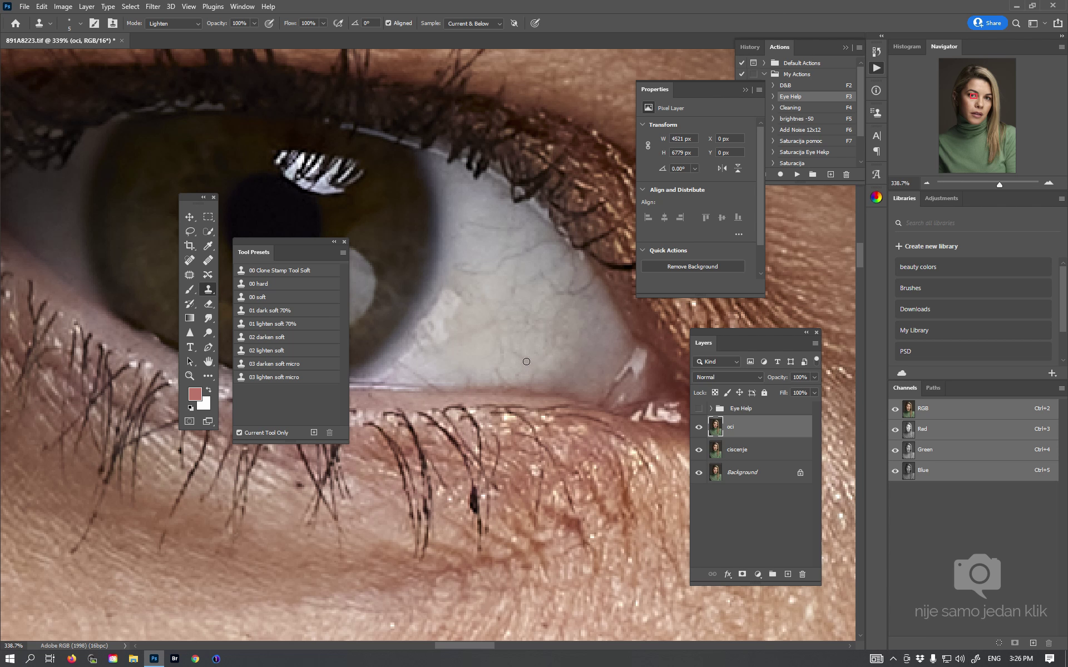
pyautogui.moveTo(426, 376); pyautogui.dragTo(413, 370)
pyautogui.moveTo(578, 282); pyautogui.dragTo(514, 251)
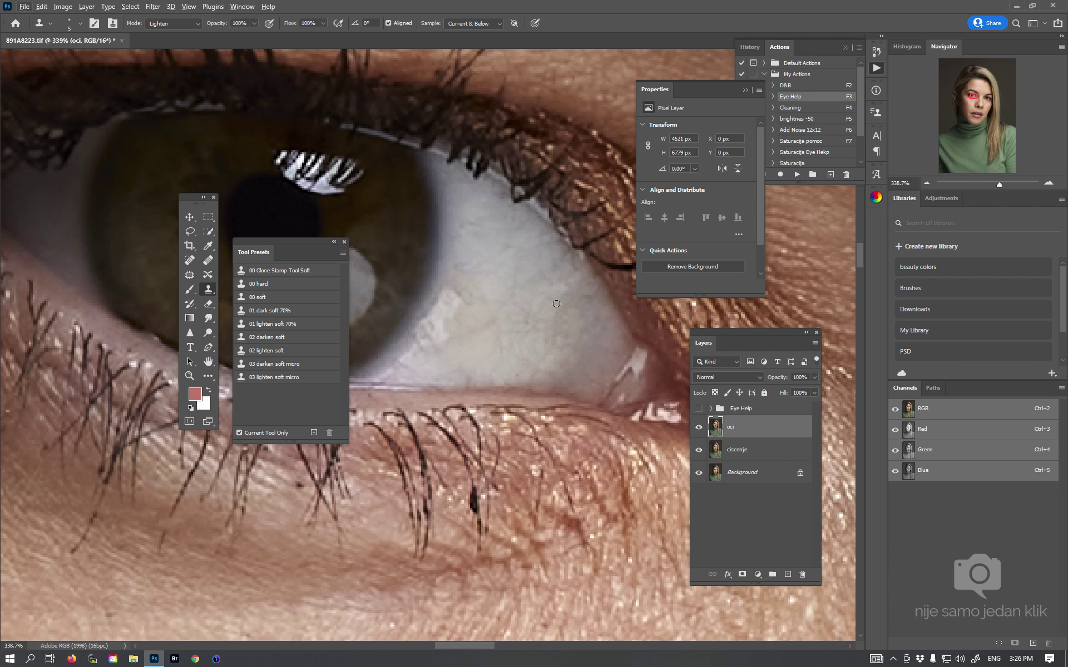
pyautogui.moveTo(557, 301); pyautogui.dragTo(361, 236)
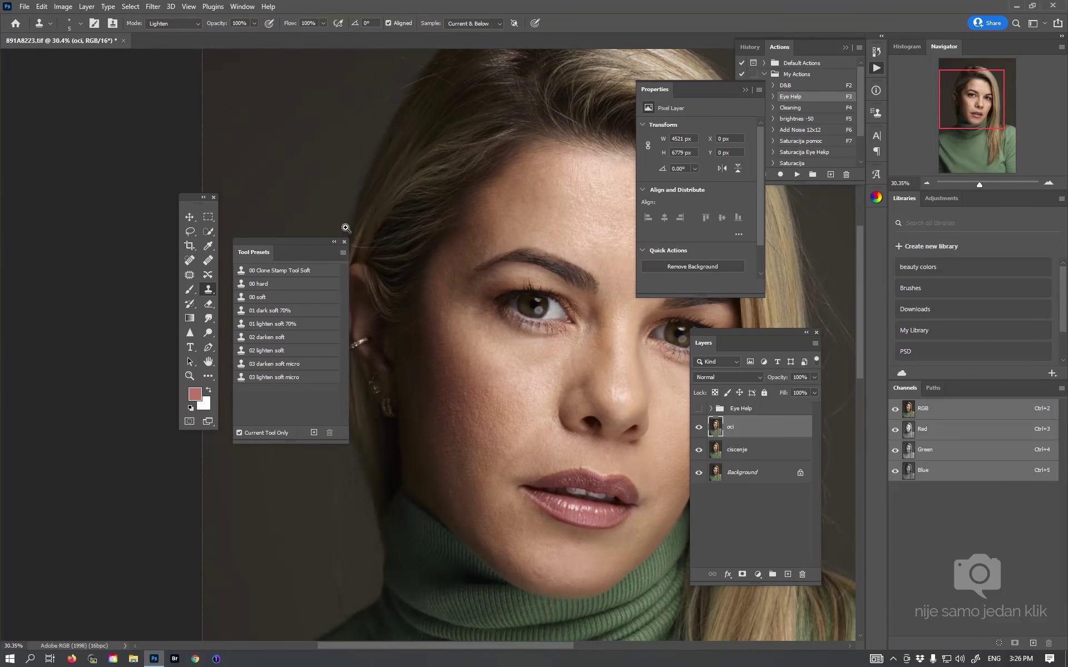
# Smooth the upper lip edge by clone-stamping clean neighbouring skin over it
pyautogui.click(188, 218)
pyautogui.moveTo(500, 372)
pyautogui.mouseDown()
pyautogui.moveTo(643, 433)
pyautogui.moveTo(646, 419)
pyautogui.mouseUp()
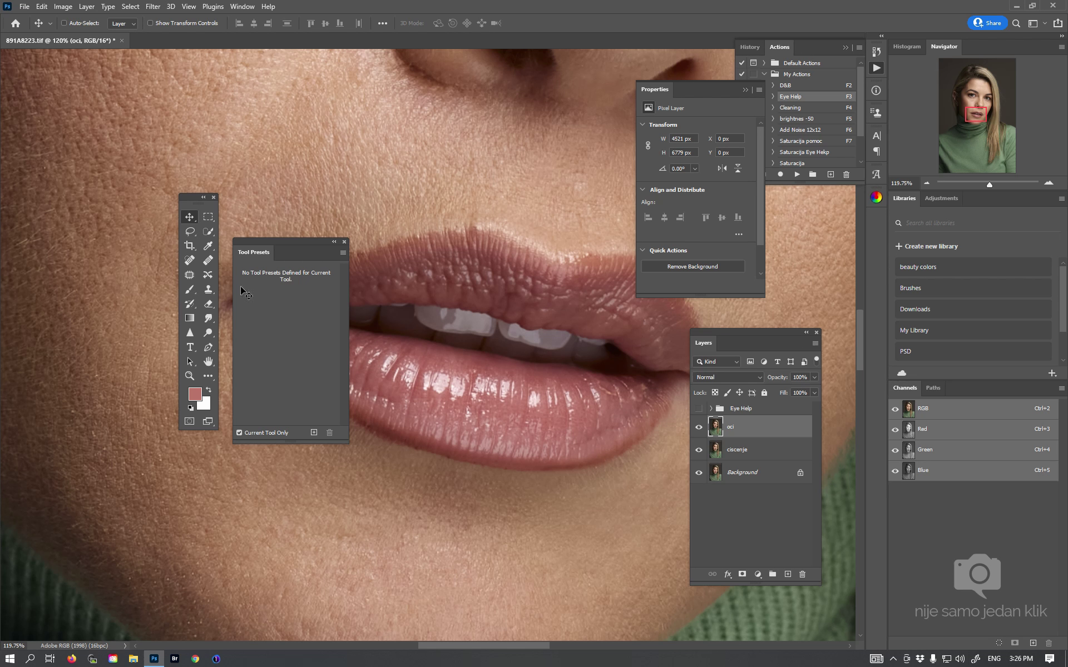
pyautogui.click(210, 291)
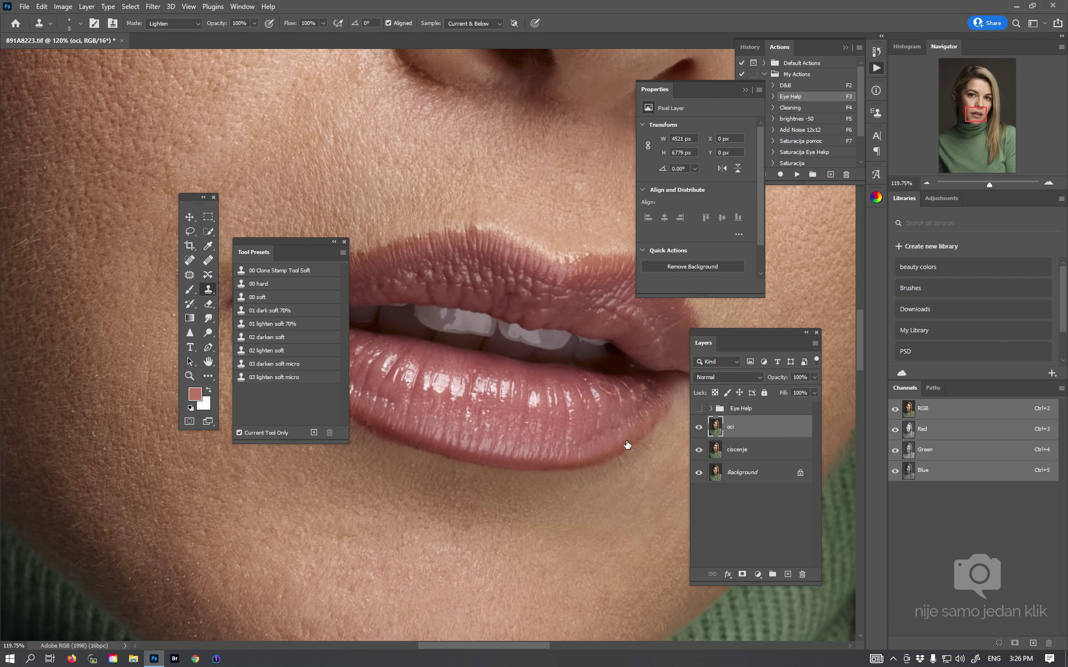
pyautogui.keyDown('alt'); pyautogui.click(475, 238); pyautogui.keyUp('alt')
pyautogui.moveTo(469, 234); pyautogui.dragTo(484, 228)
pyautogui.keyDown('alt'); pyautogui.click(448, 229); pyautogui.keyUp('alt')
# Save the retouched portrait with Ctrl+S and zoom out to the whole image
pyautogui.moveTo(478, 270); pyautogui.dragTo(404, 313)
pyautogui.hotkey('ctrl', 's')
pyautogui.hotkey('ctrl', '-')
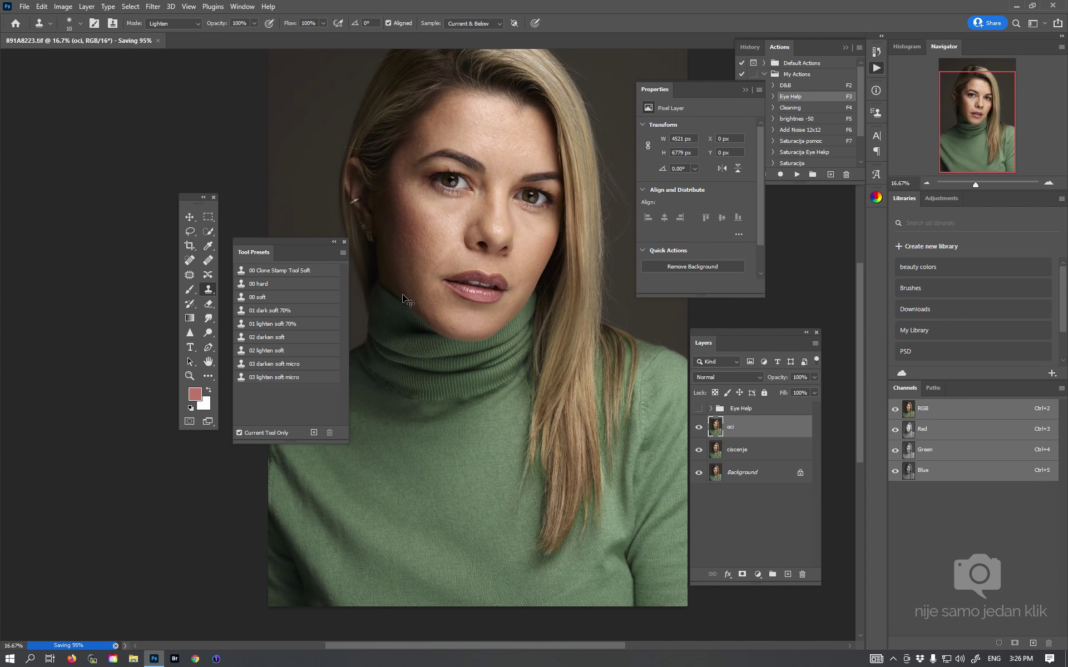
pyautogui.hotkey('ctrl', '-')
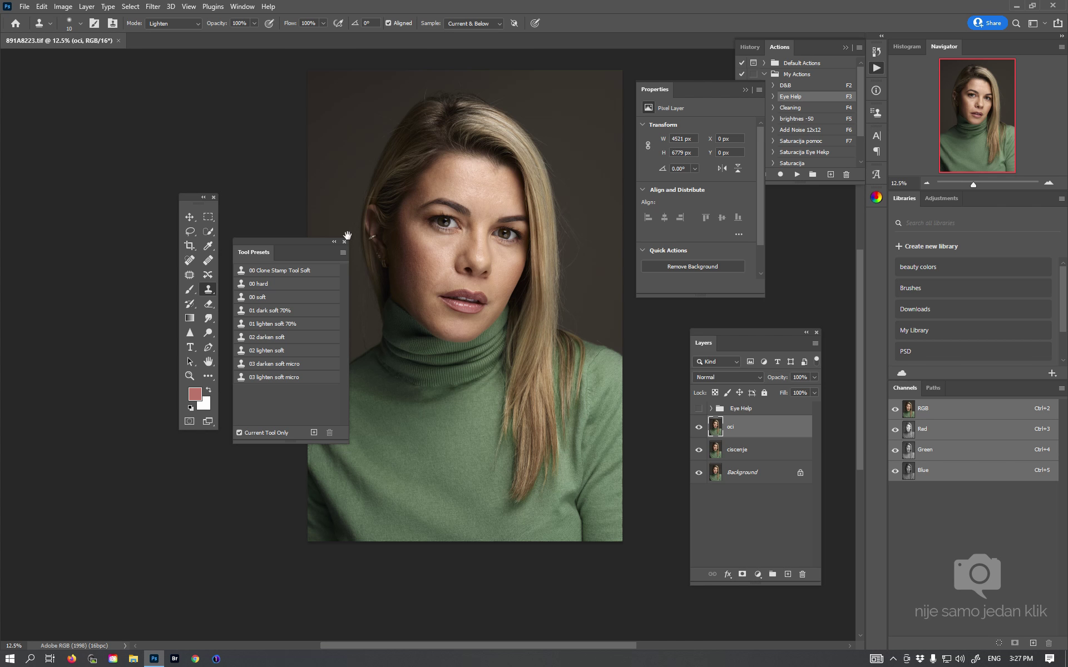
# Check the hair and collar up close, then switch to the Move tool
pyautogui.moveTo(357, 306)
pyautogui.mouseDown()
pyautogui.moveTo(446, 240)
pyautogui.moveTo(394, 281)
pyautogui.mouseUp()
pyautogui.moveTo(574, 232); pyautogui.dragTo(337, 219)
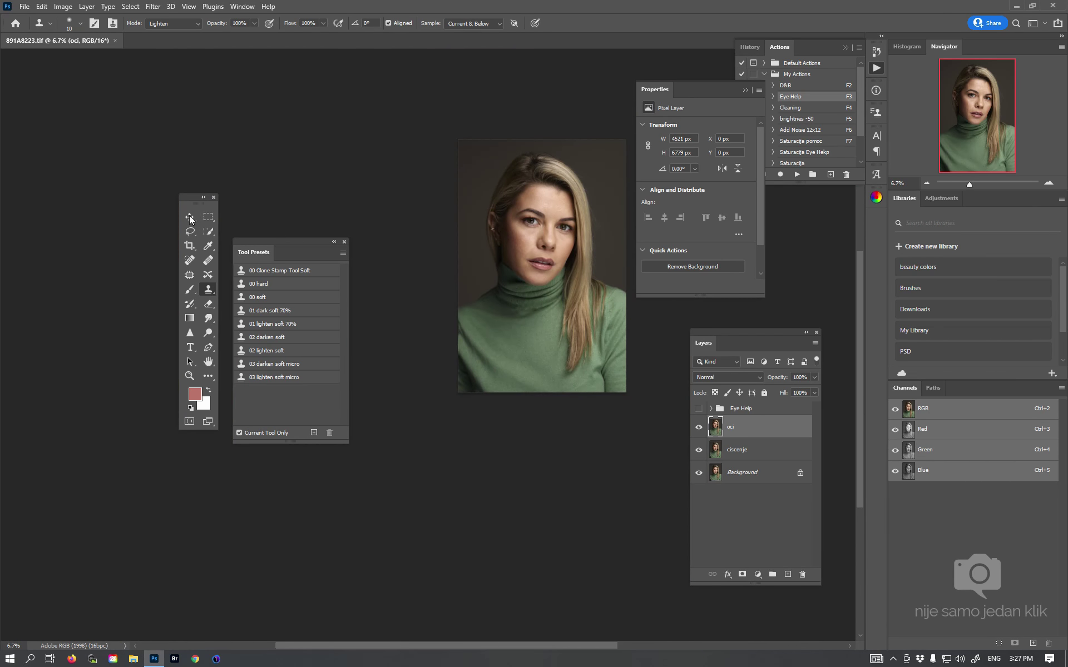
pyautogui.click(190, 218)
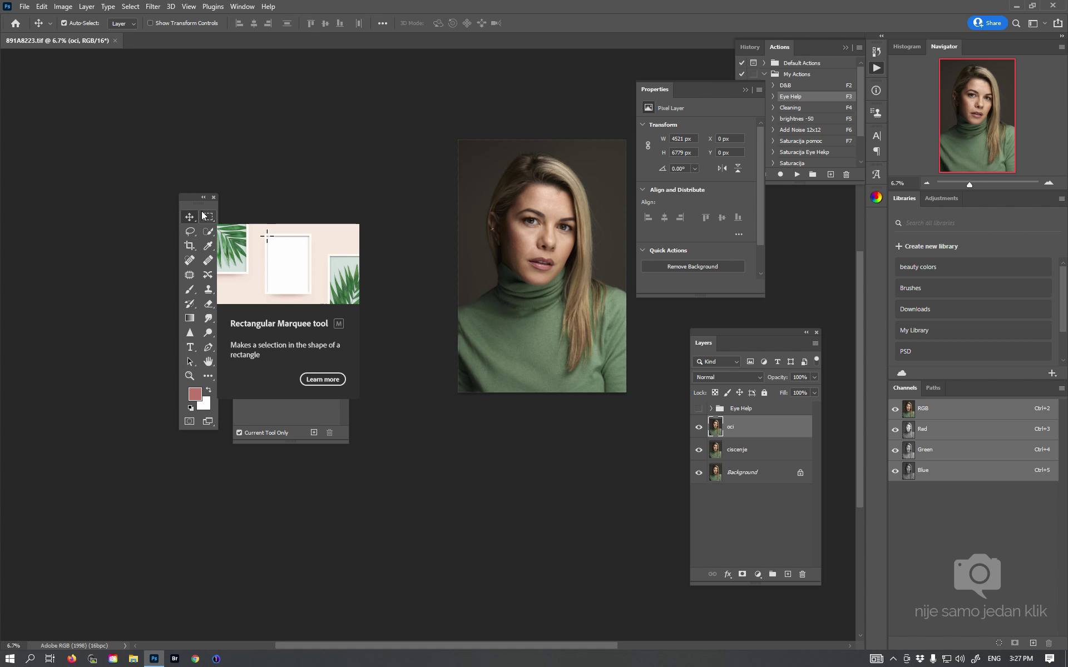
pyautogui.press('ctrl')
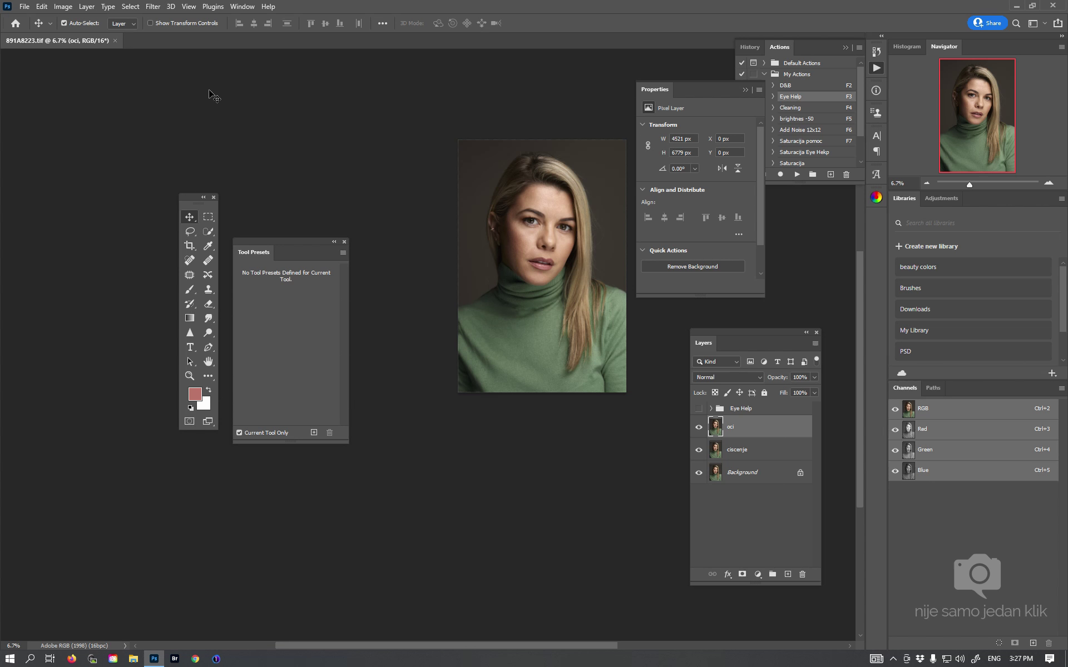